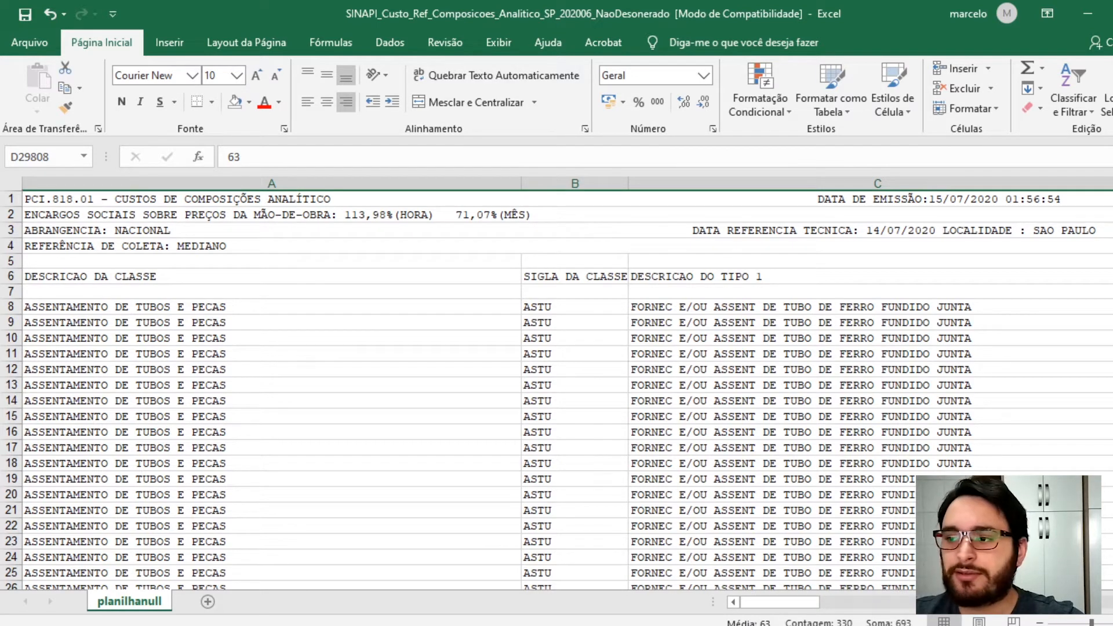
# - Search the whole sheet for all cells containing 87503 and browse the list of found cells
pyautogui.click(377, 415)
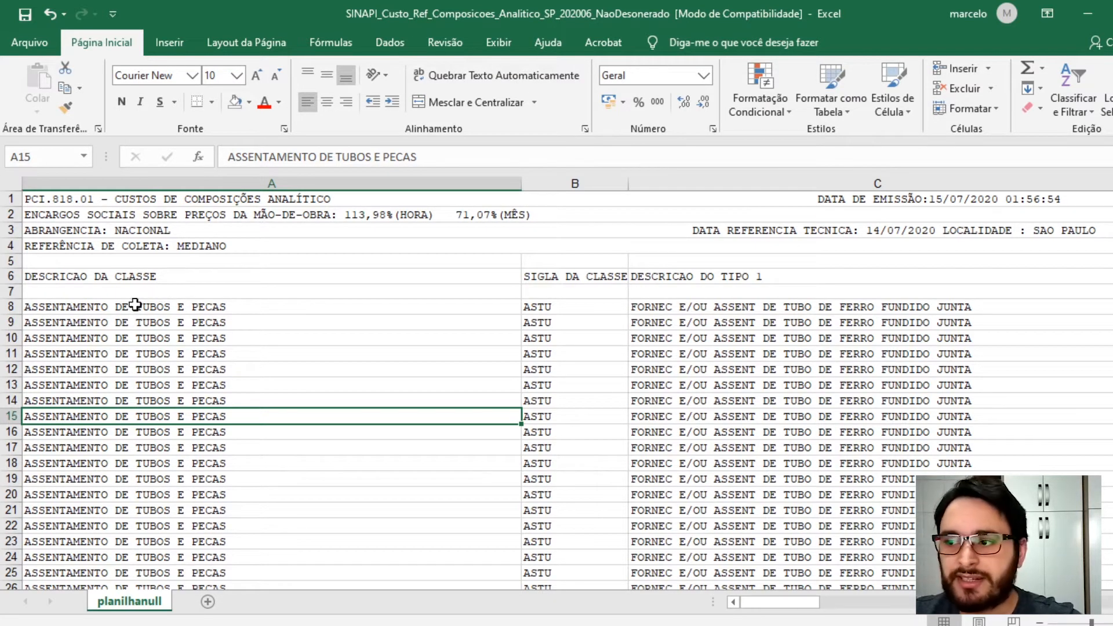
pyautogui.click(569, 325)
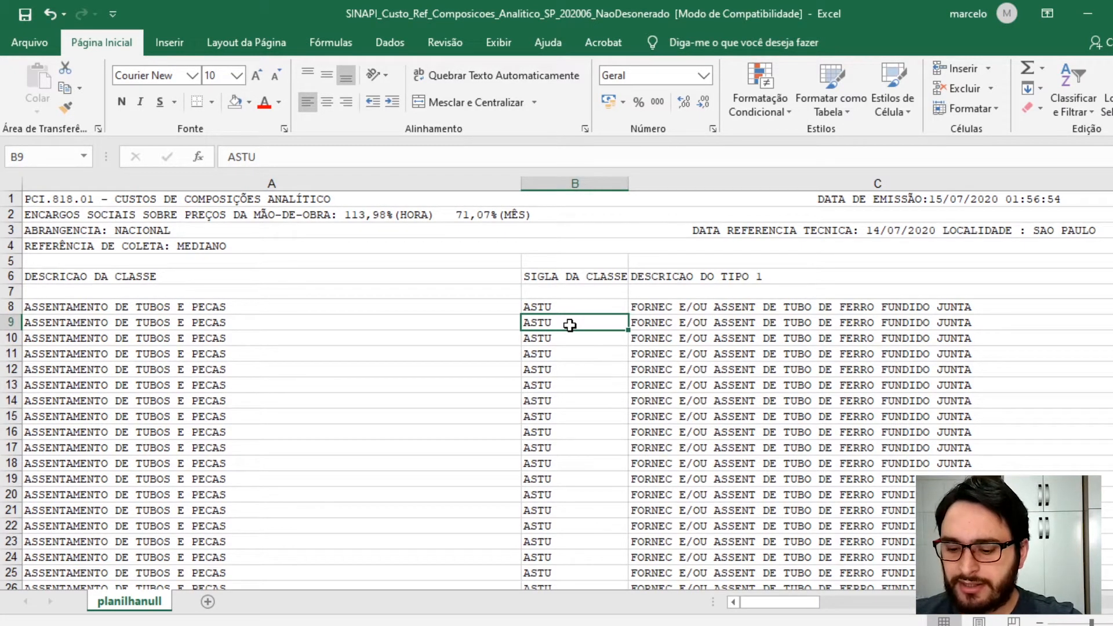
pyautogui.hotkey('ctrl', 'l')
pyautogui.write('87503')
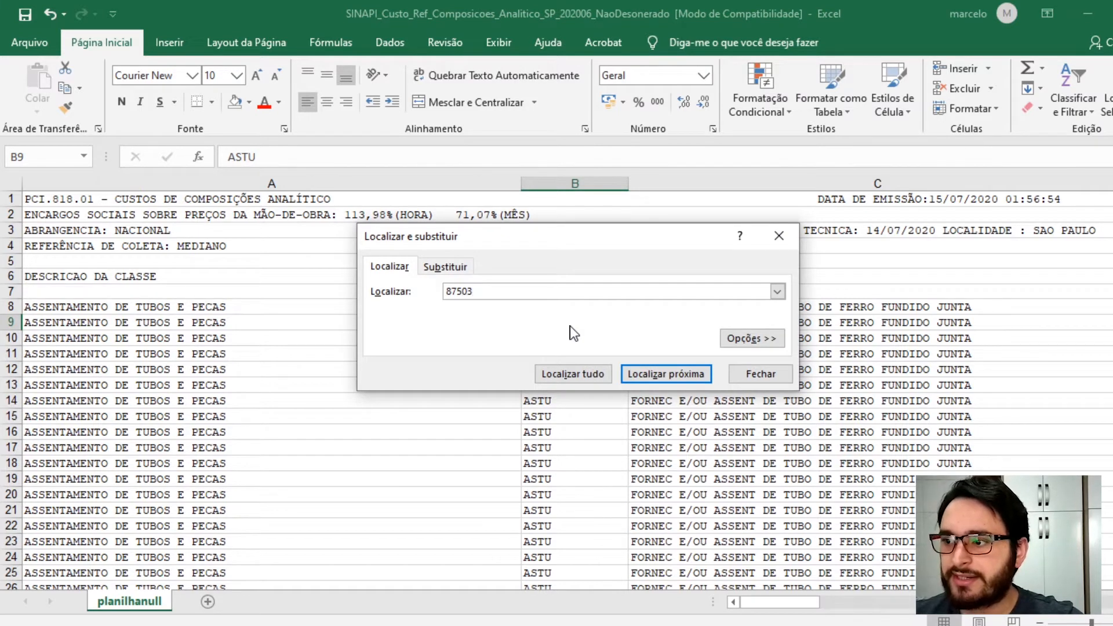
pyautogui.click(544, 376)
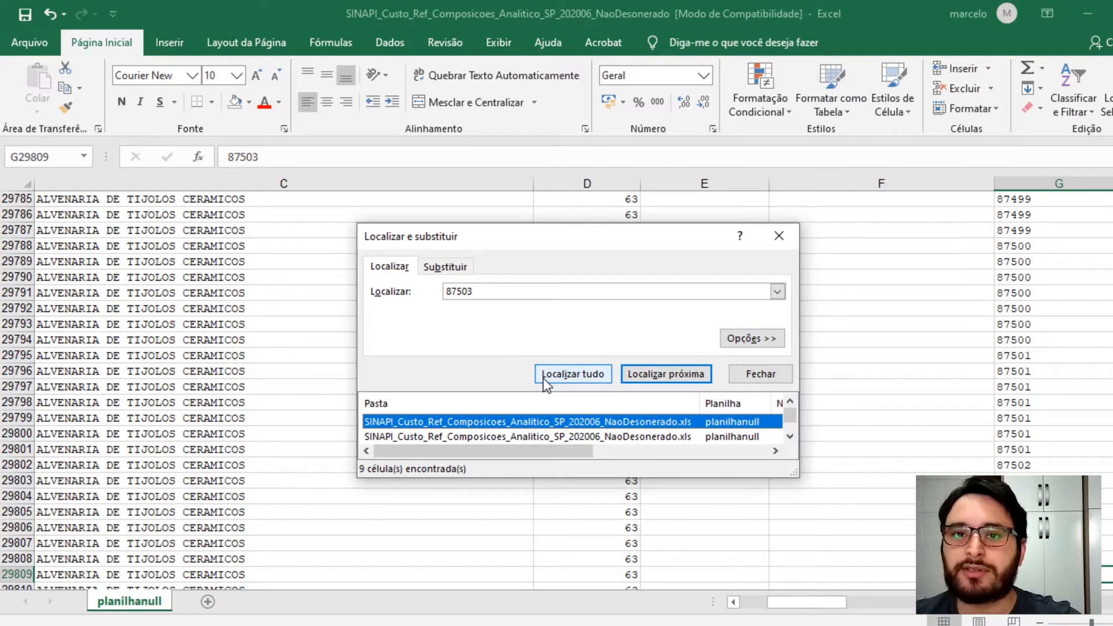
pyautogui.moveTo(568, 236); pyautogui.dragTo(568, 112)
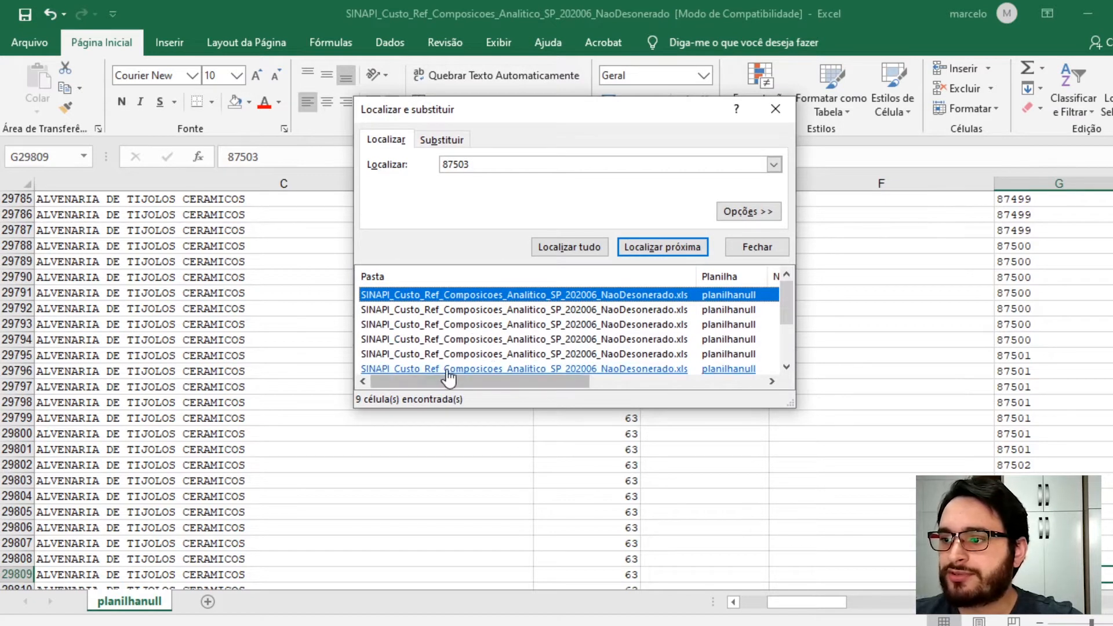
pyautogui.moveTo(467, 408); pyautogui.dragTo(467, 451)
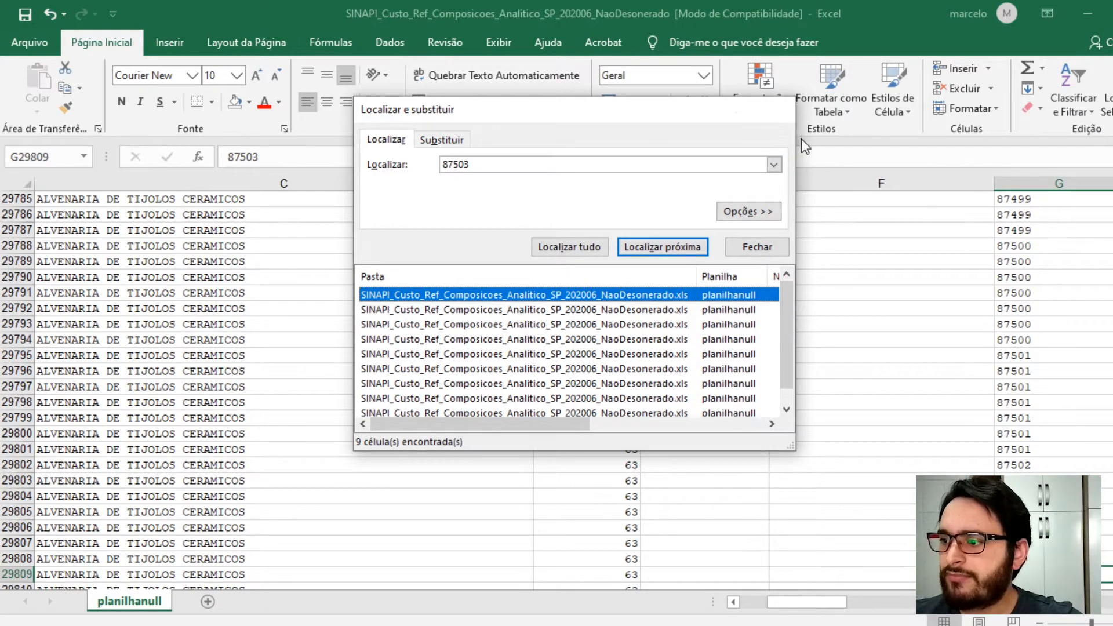
pyautogui.click(775, 109)
pyautogui.scroll(-6, 1050, 468)
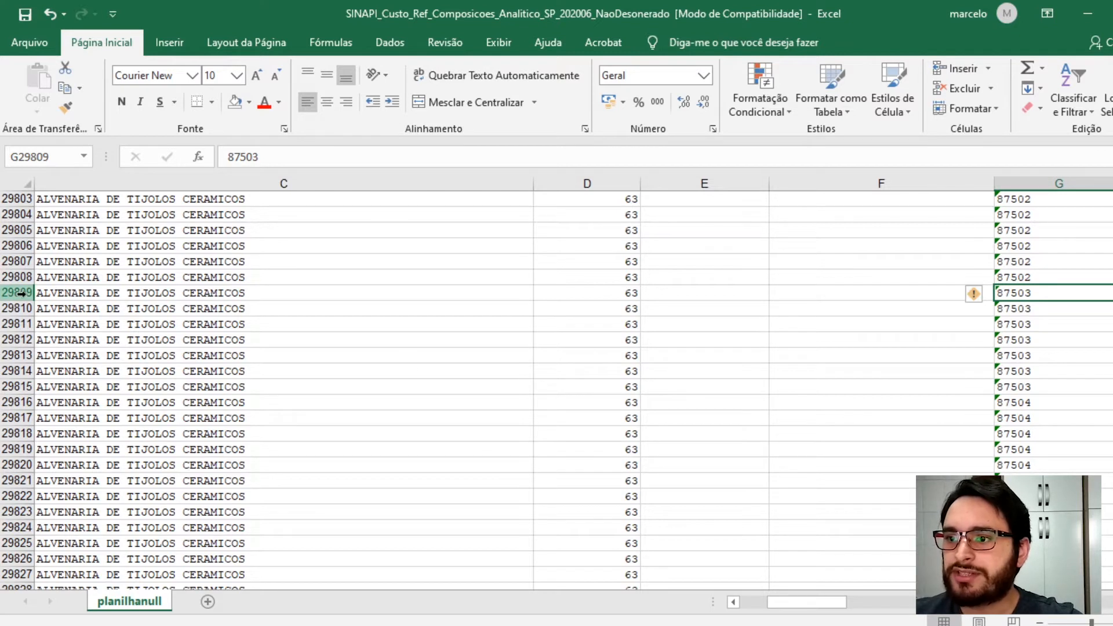
# - Highlight rows 29809 to 29815, the composition 87503 block, with a yellow fill
pyautogui.click(11, 277)
pyautogui.moveTo(10, 293); pyautogui.dragTo(15, 387)
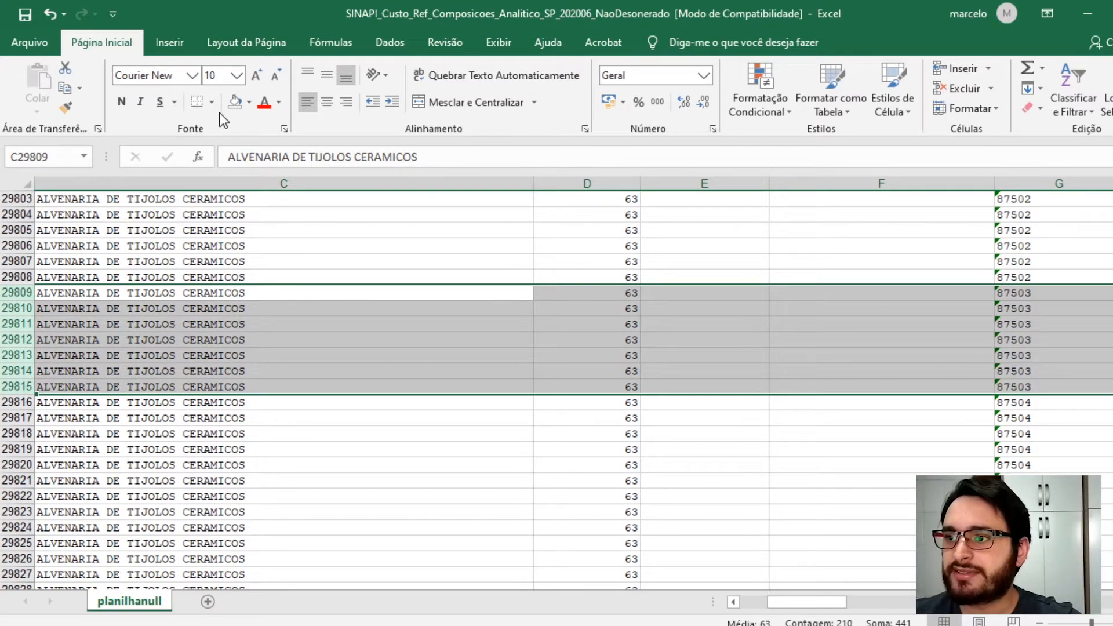
pyautogui.click(250, 103)
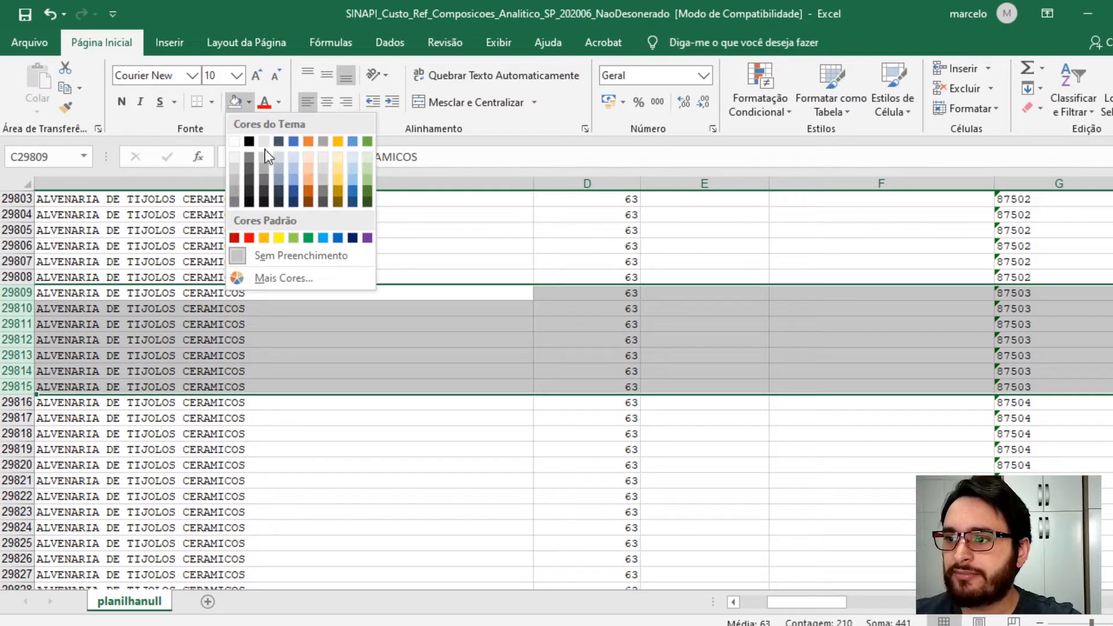
pyautogui.click(278, 239)
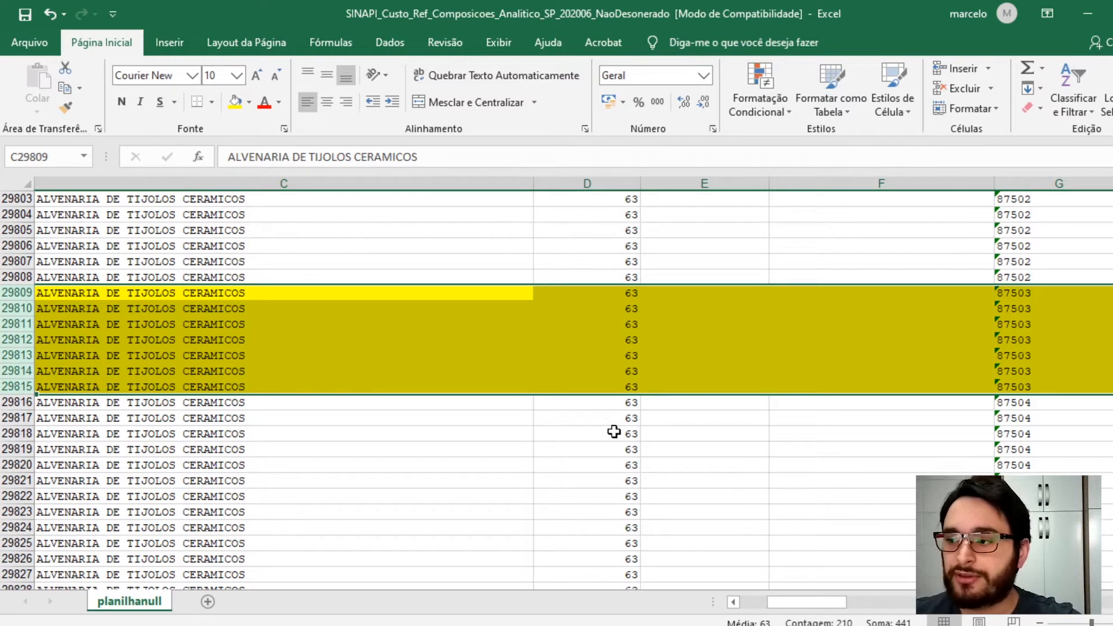
# - Copy the composition 87503 block from column G to column S in rows 29809 to 29815
pyautogui.click(1015, 324)
pyautogui.moveTo(1015, 292); pyautogui.dragTo(806, 385)
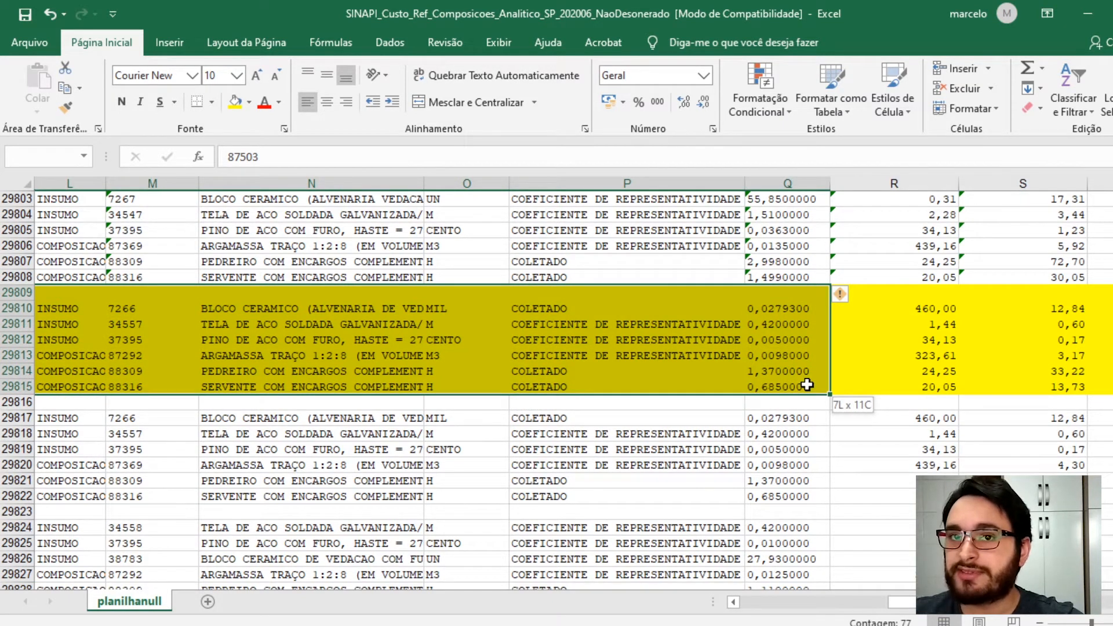
pyautogui.moveTo(806, 385); pyautogui.dragTo(902, 390)
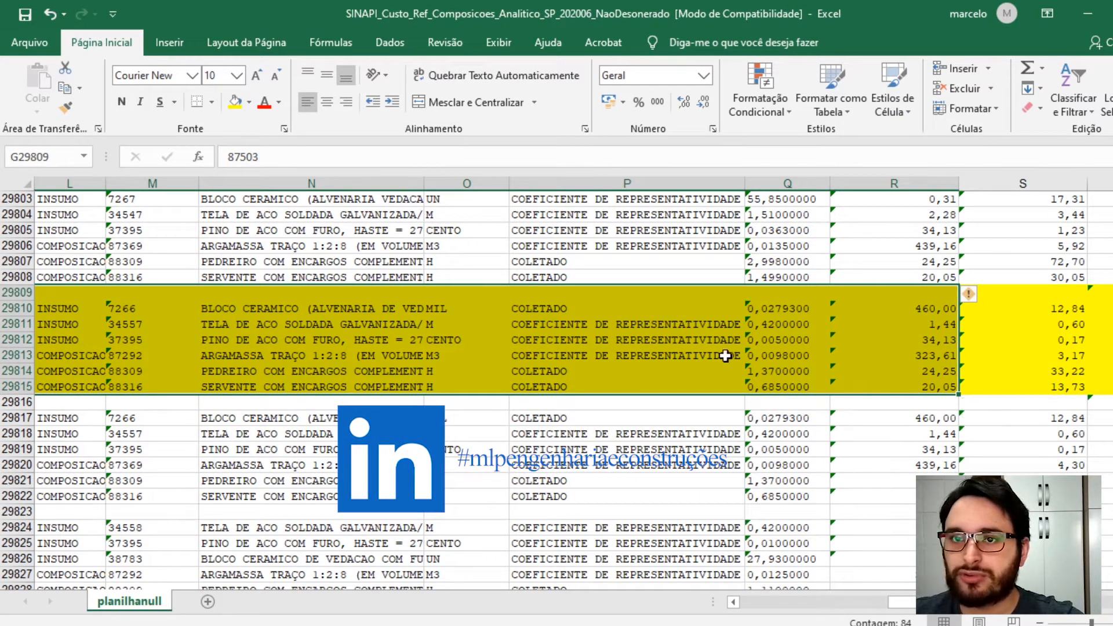
pyautogui.rightClick(627, 329)
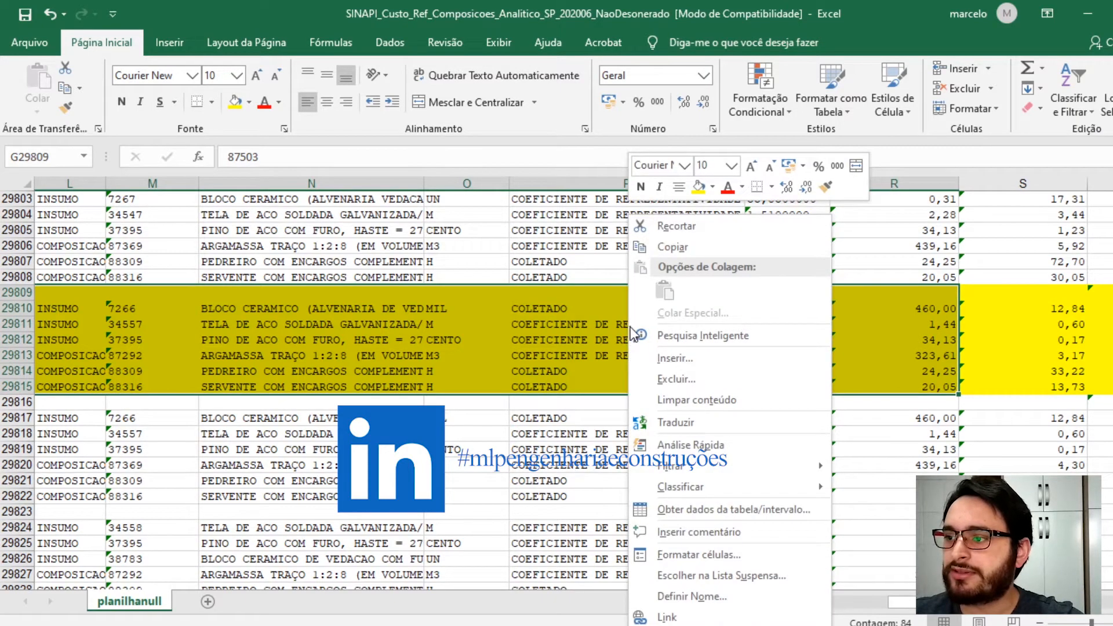
pyautogui.click(669, 249)
pyautogui.hscroll(-4, 668, 249)
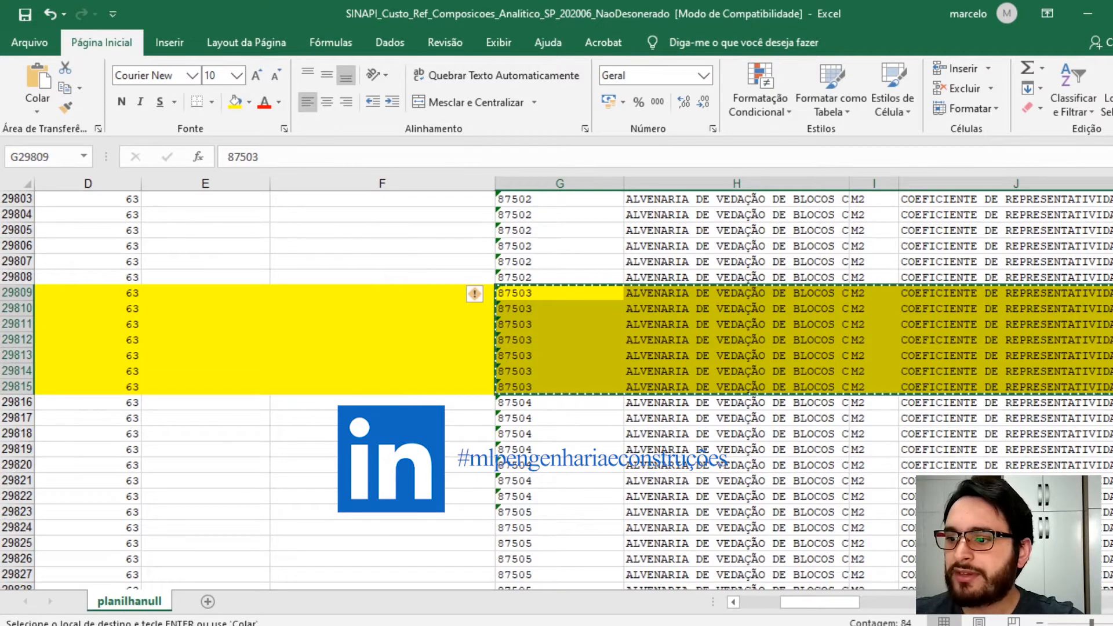
# - Switch to the blank workbook Pasta2 and paste the copied block starting at cell A1
pyautogui.moveTo(350, 624)
pyautogui.click(534, 577)
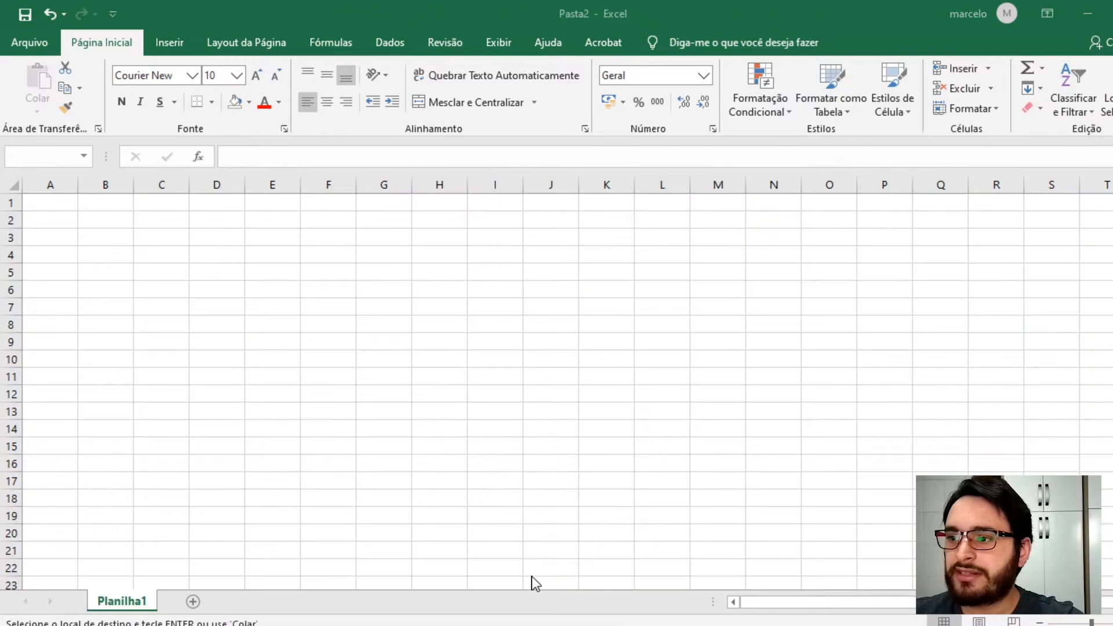
pyautogui.click(40, 204)
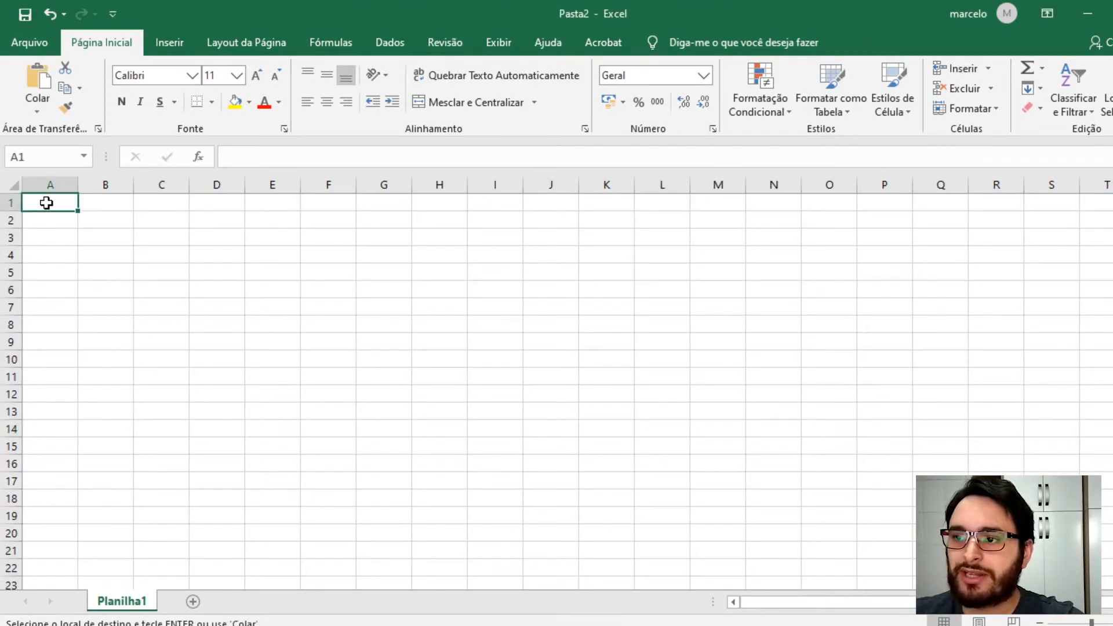
pyautogui.rightClick(46, 202)
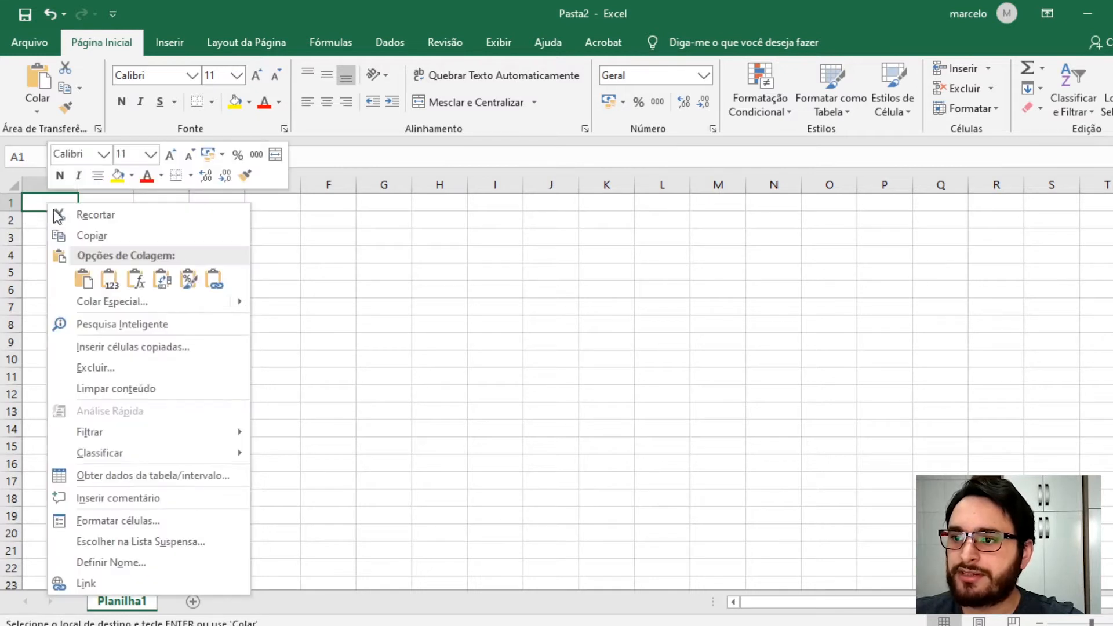
pyautogui.click(116, 279)
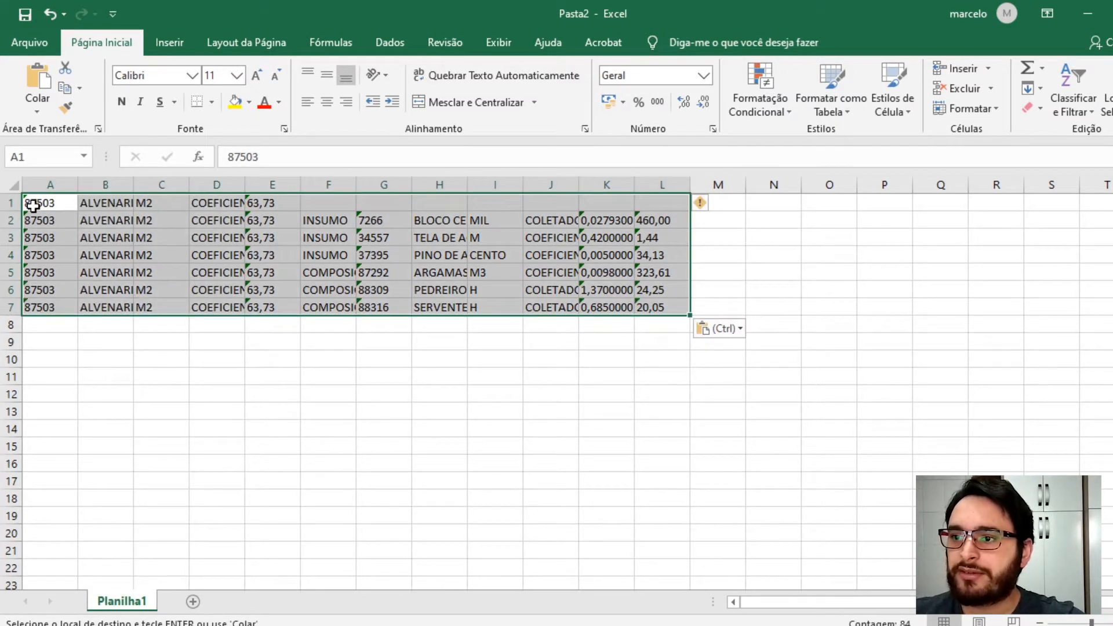
# - Review the pasted columns of codes, descriptions, units and coefficients in the new workbook
pyautogui.click(31, 200)
pyautogui.moveTo(33, 214); pyautogui.dragTo(32, 310)
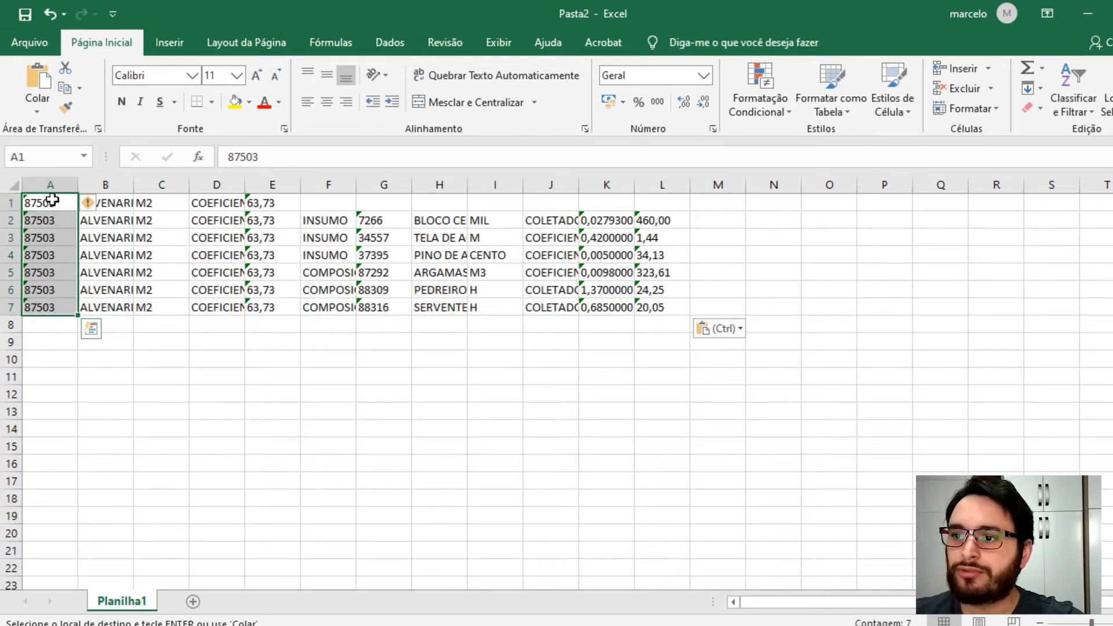
pyautogui.moveTo(114, 202); pyautogui.dragTo(116, 298)
pyautogui.moveTo(162, 200); pyautogui.dragTo(164, 303)
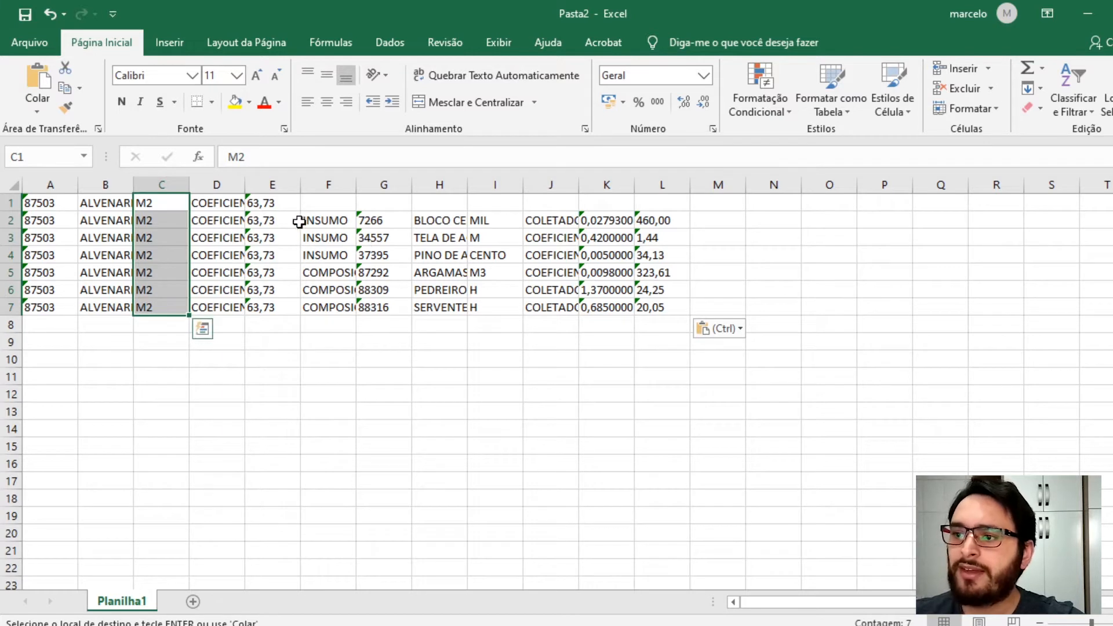
pyautogui.click(332, 225)
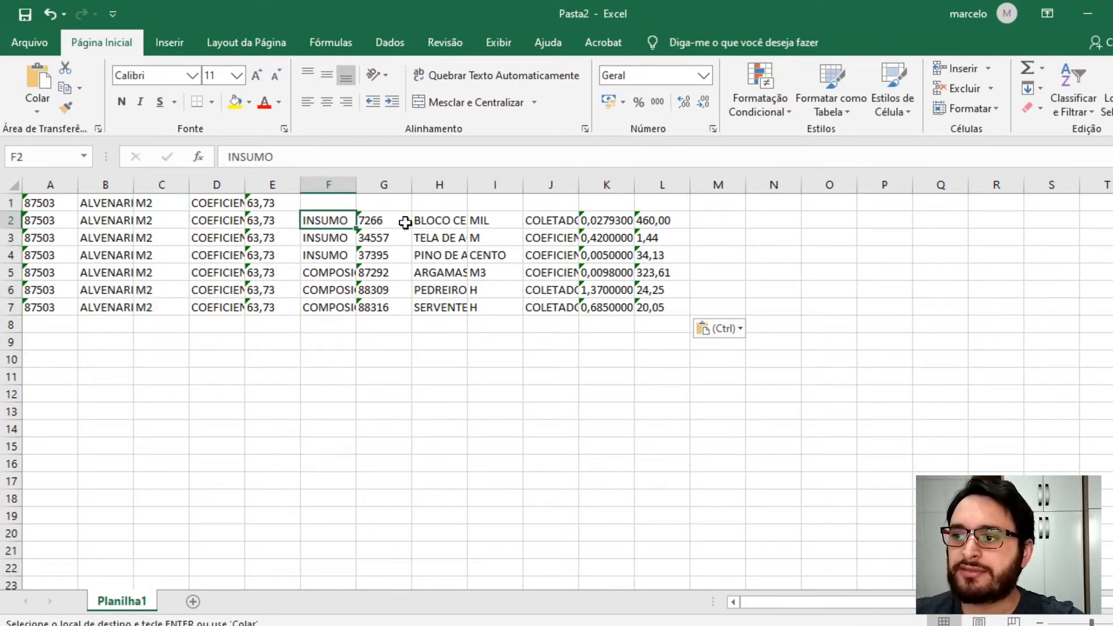
pyautogui.click(317, 269)
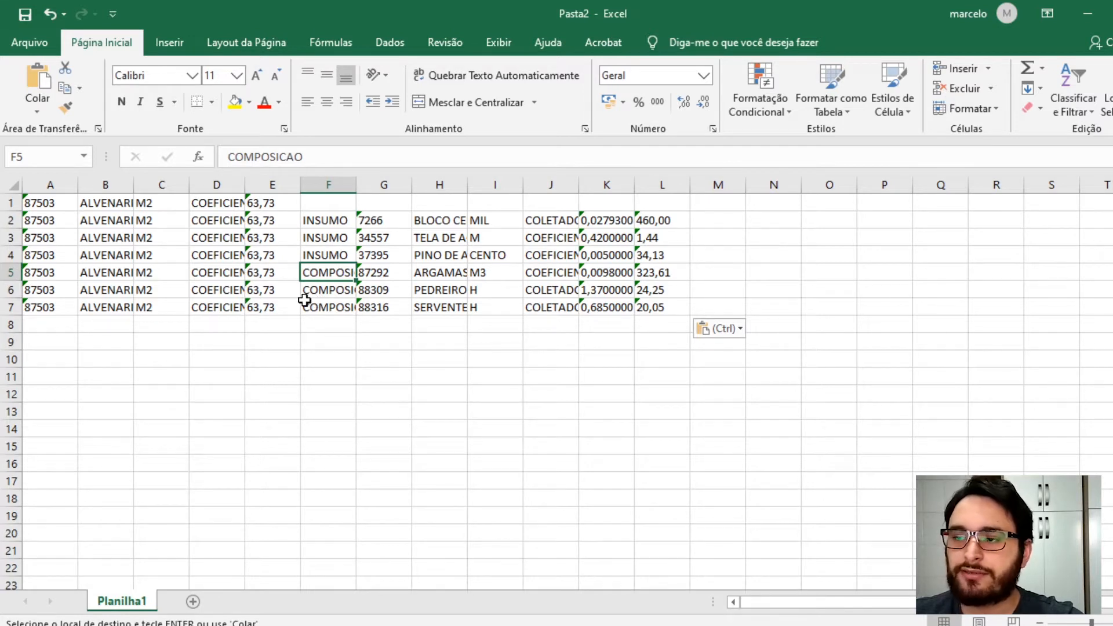
pyautogui.click(384, 221)
pyautogui.keyDown('shift'); pyautogui.click(383, 289); pyautogui.keyUp('shift')
pyautogui.moveTo(438, 216); pyautogui.dragTo(438, 291)
pyautogui.moveTo(488, 218); pyautogui.dragTo(491, 309)
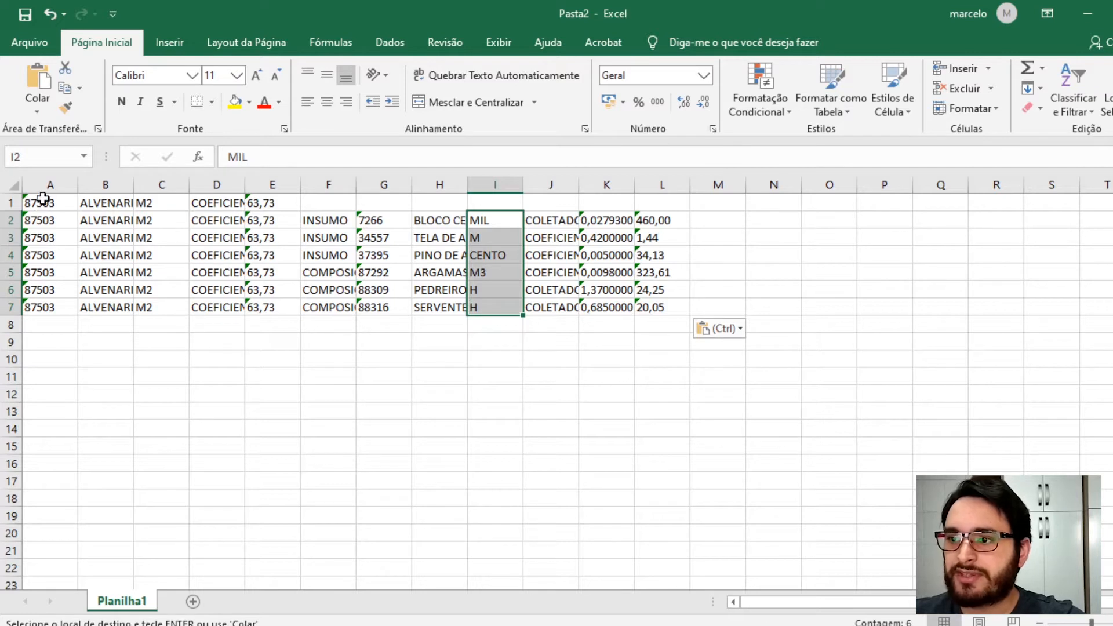
# - Move the composition's code, description and unit from A1:C1 to G1:I1
pyautogui.click(42, 199)
pyautogui.moveTo(59, 201); pyautogui.dragTo(454, 209)
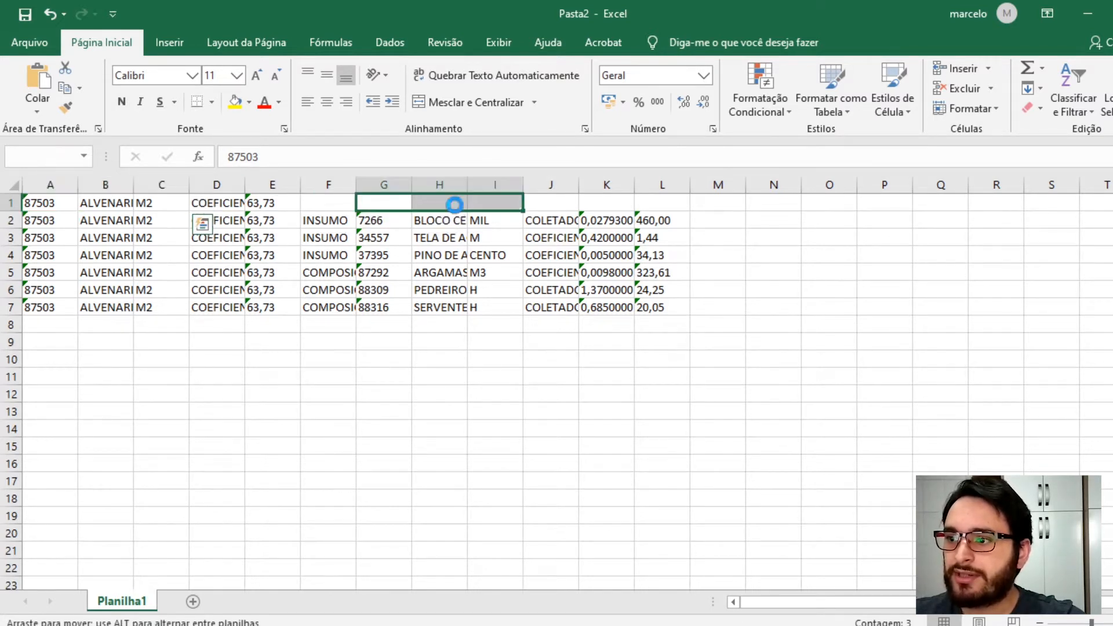
pyautogui.click(541, 373)
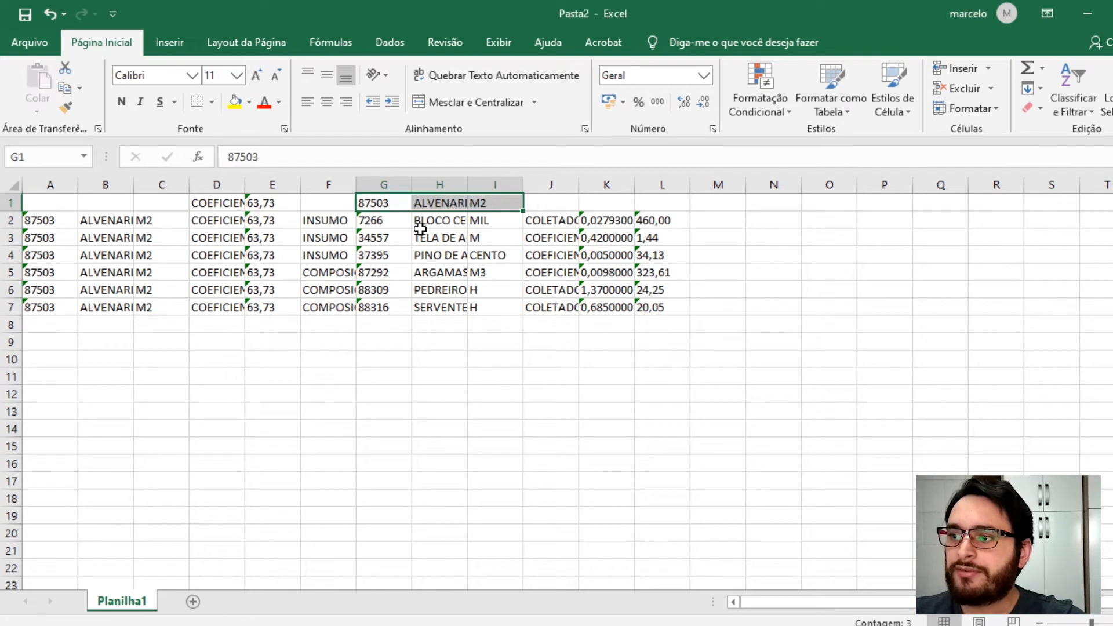
# - Clear the contents of columns A to E, keeping only the composition header and its item rows
pyautogui.click(378, 202)
pyautogui.moveTo(380, 222); pyautogui.dragTo(386, 308)
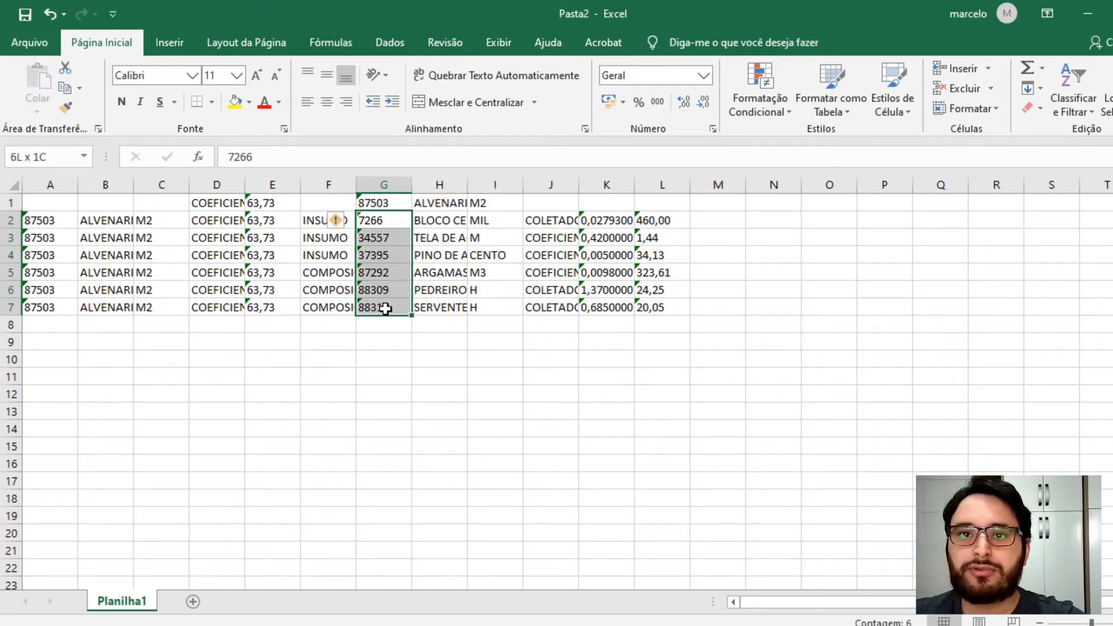
pyautogui.moveTo(445, 203); pyautogui.dragTo(456, 313)
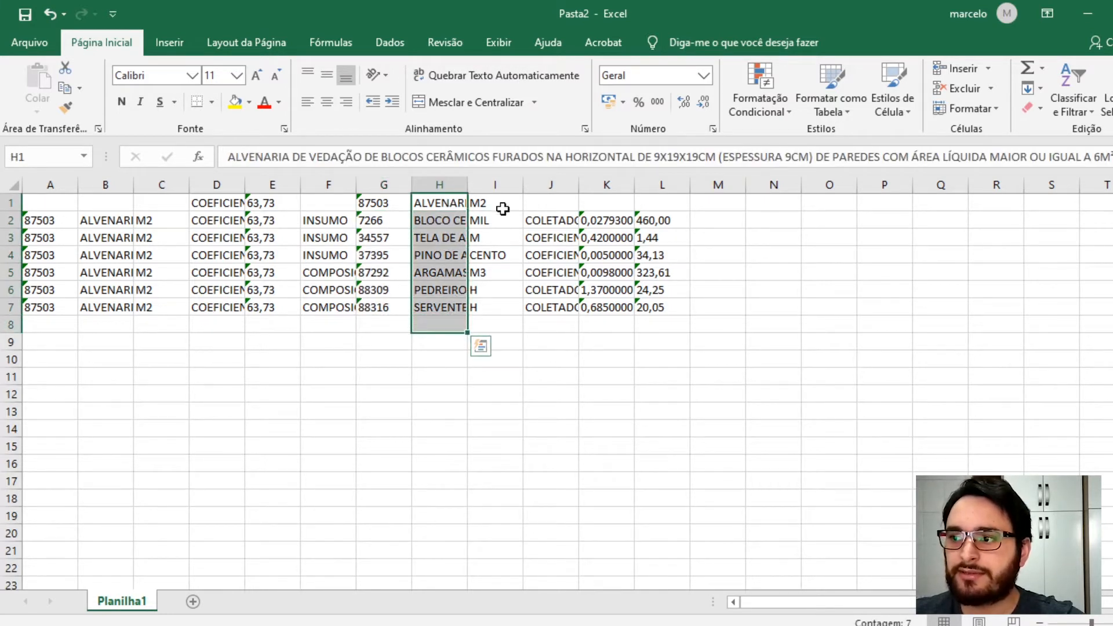
pyautogui.moveTo(497, 204); pyautogui.dragTo(505, 307)
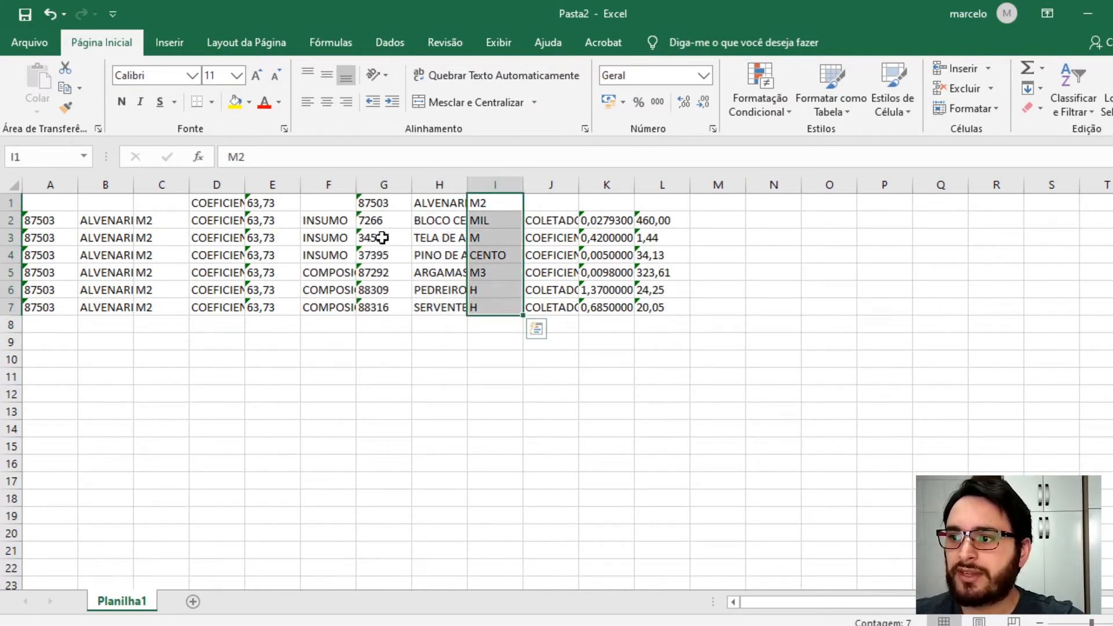
pyautogui.click(323, 184)
pyautogui.moveTo(268, 185); pyautogui.dragTo(26, 199)
pyautogui.press('Delete')
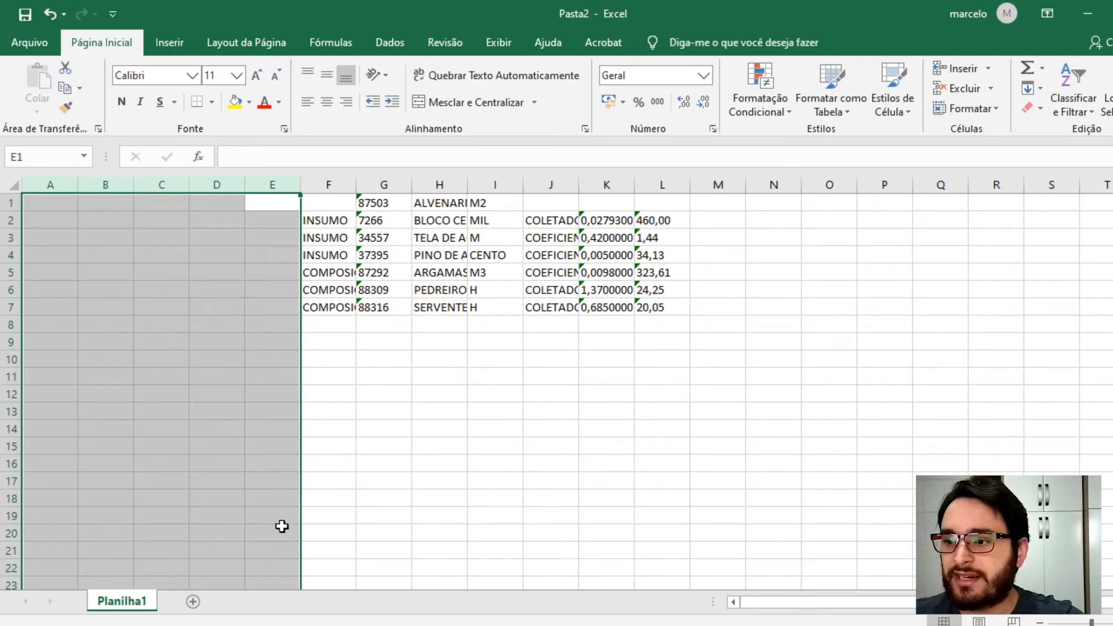
# - Return to the SINAPI workbook and find all cells containing 87879, opening the last found cell
pyautogui.click(231, 565)
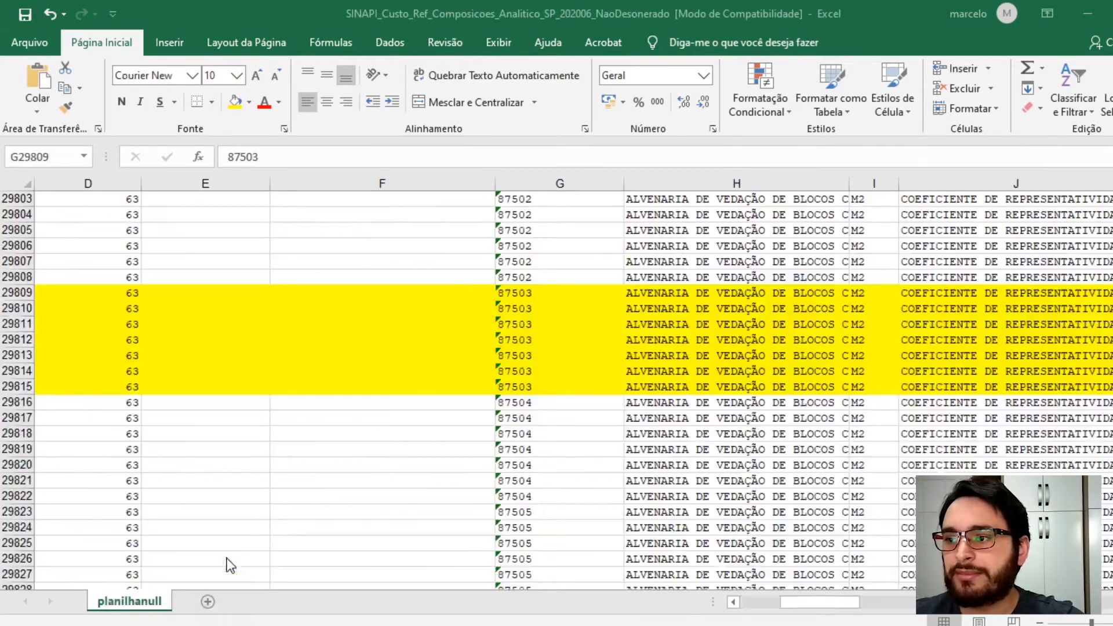
pyautogui.click(285, 235)
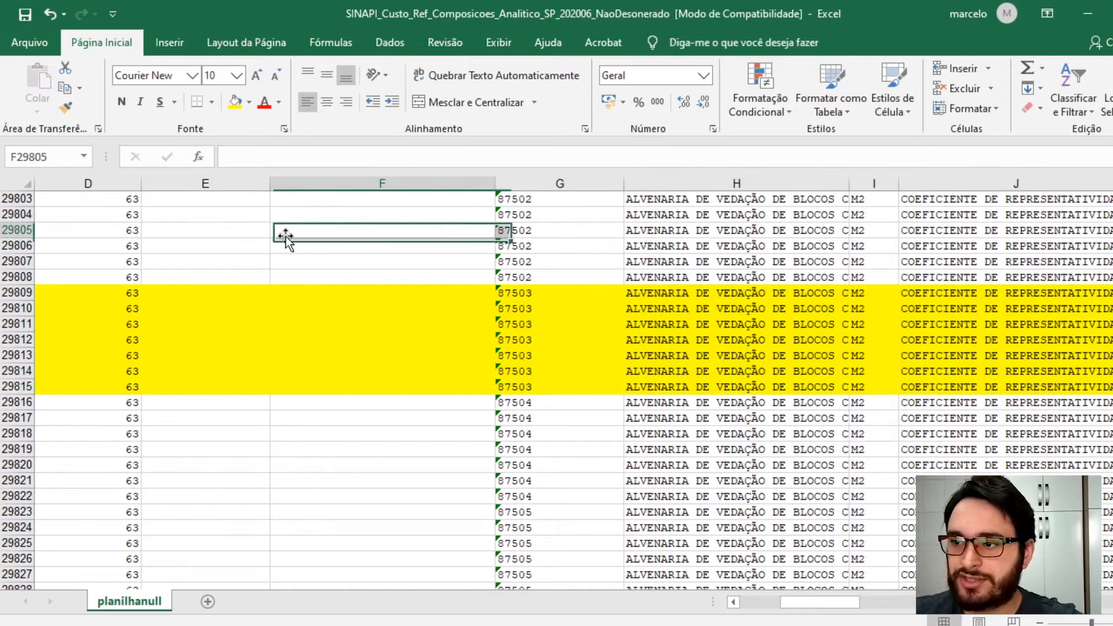
pyautogui.hotkey('ctrl', 'l')
pyautogui.write('87879')
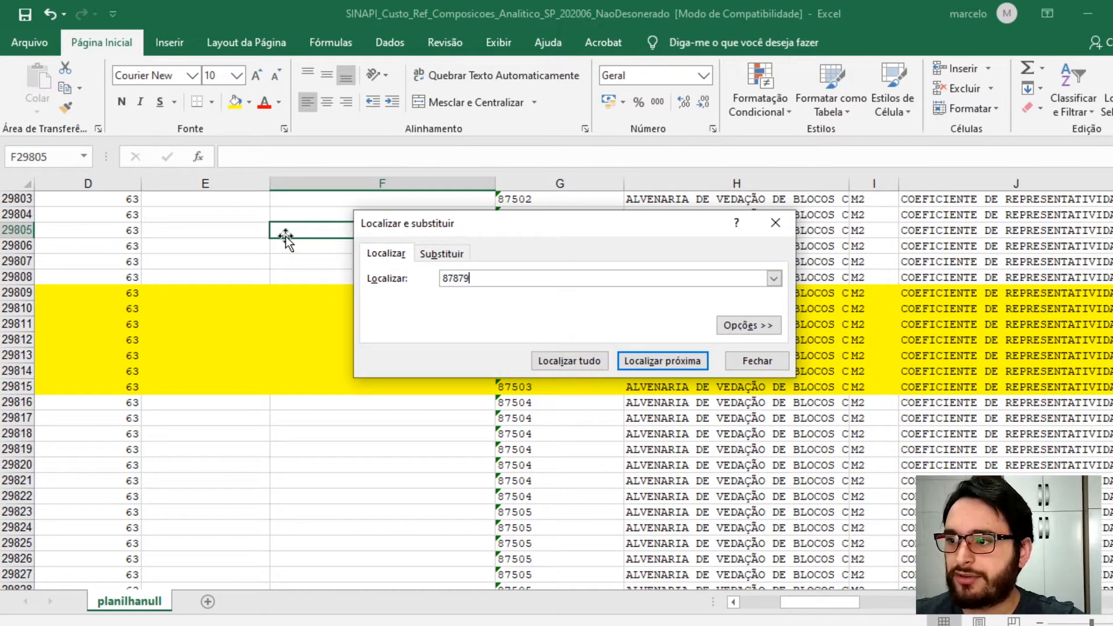
pyautogui.click(552, 362)
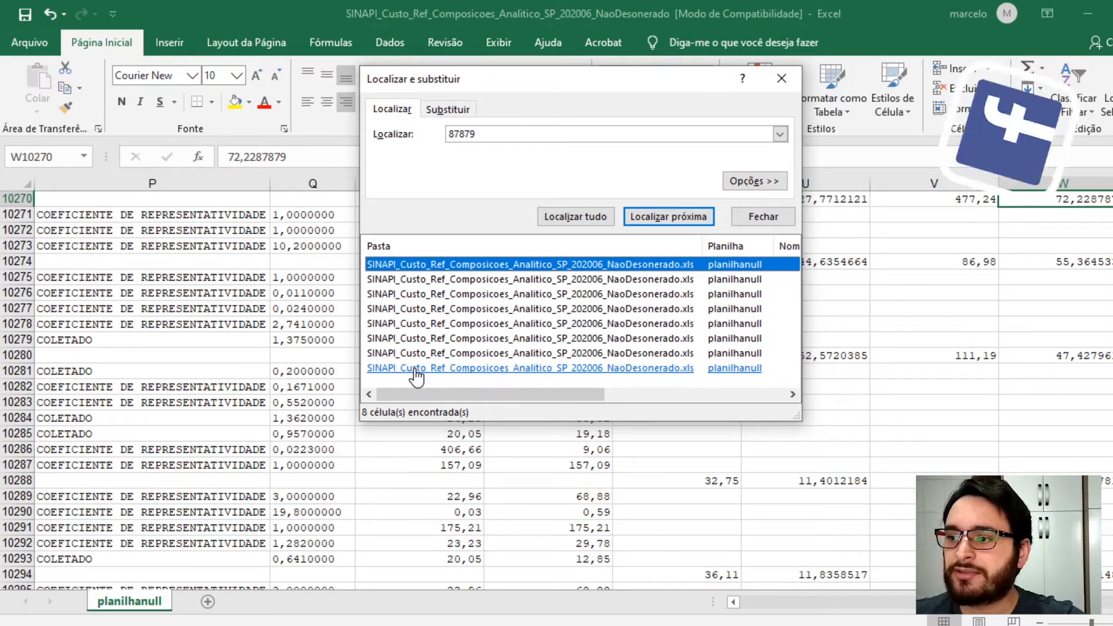
pyautogui.click(415, 370)
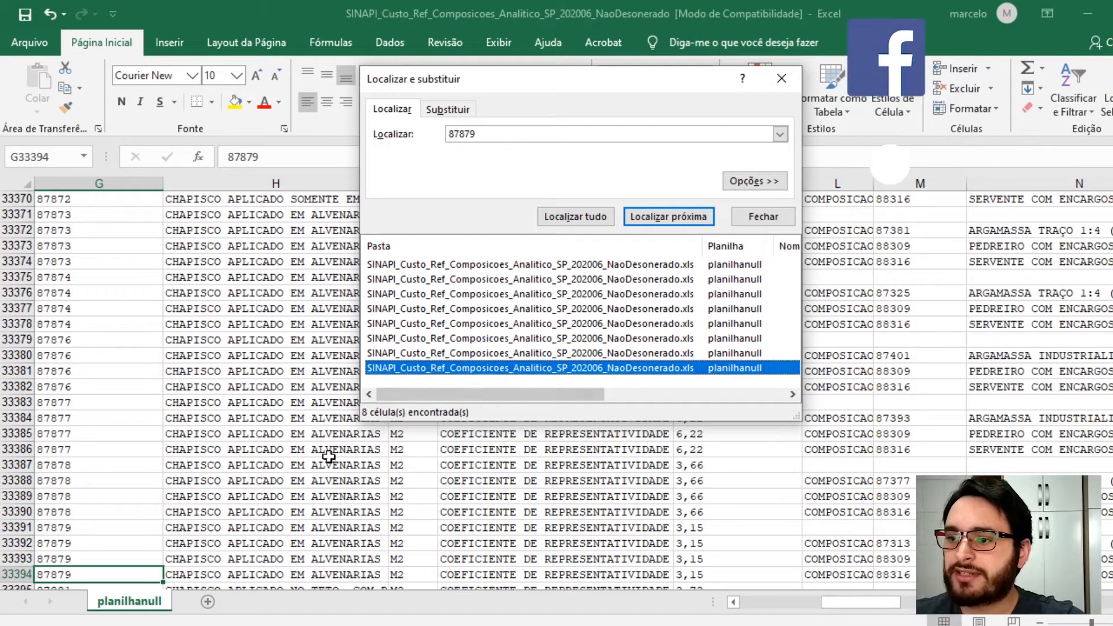
pyautogui.scroll(-2, 75, 541)
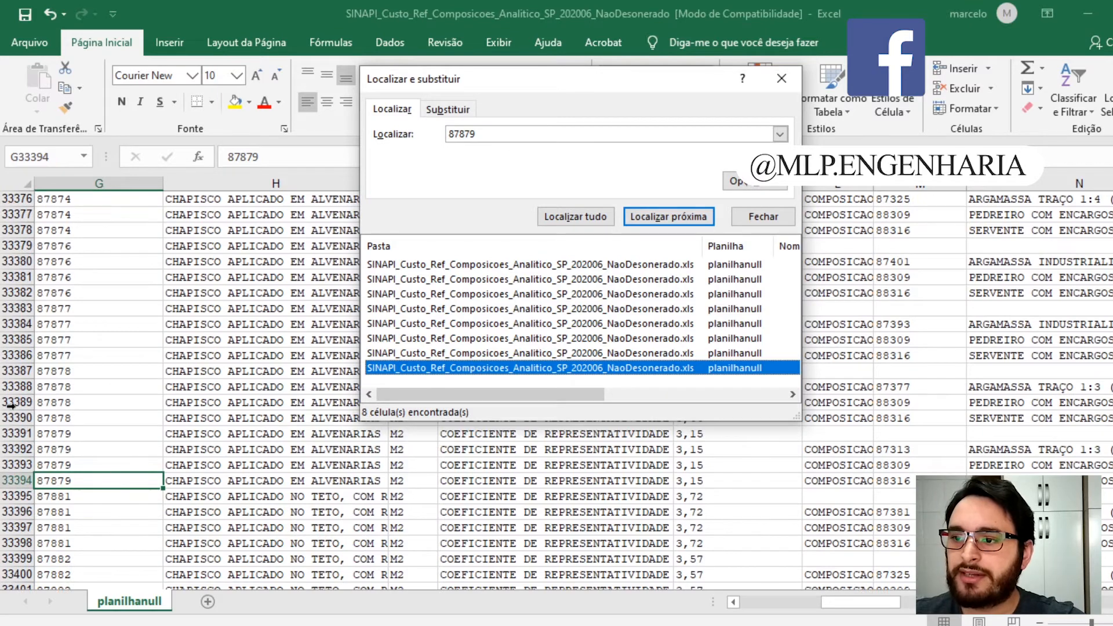
# - Highlight the four rows of composition 87879 in yellow and close the Find dialog
pyautogui.click(17, 389)
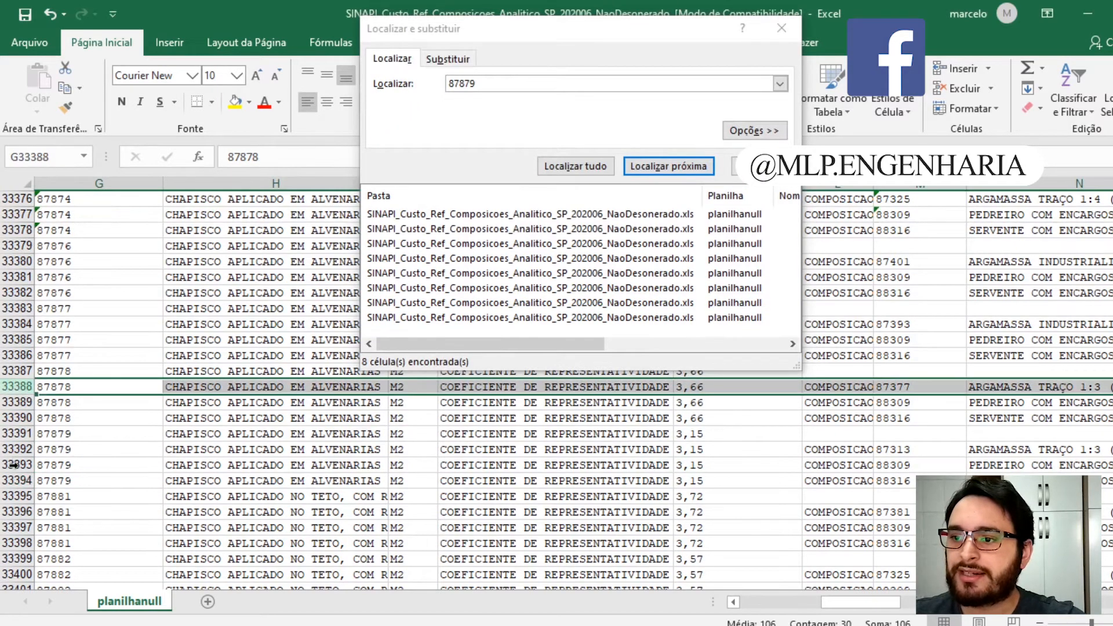
pyautogui.scroll(-1, 13, 446)
pyautogui.scroll(-2, 13, 446)
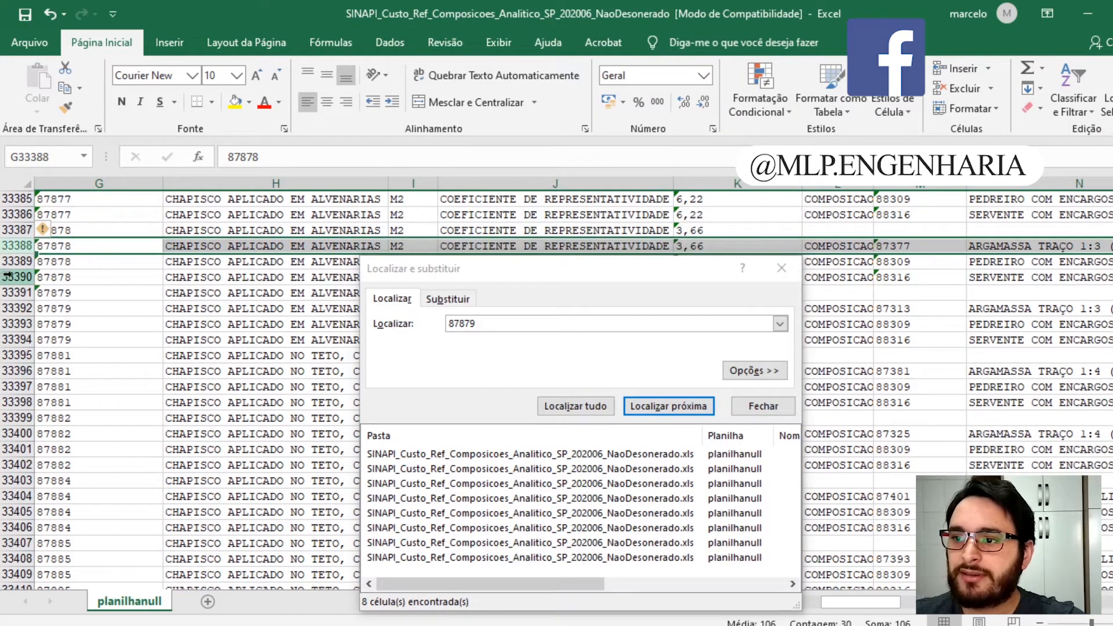
pyautogui.click(7, 276)
pyautogui.click(17, 292)
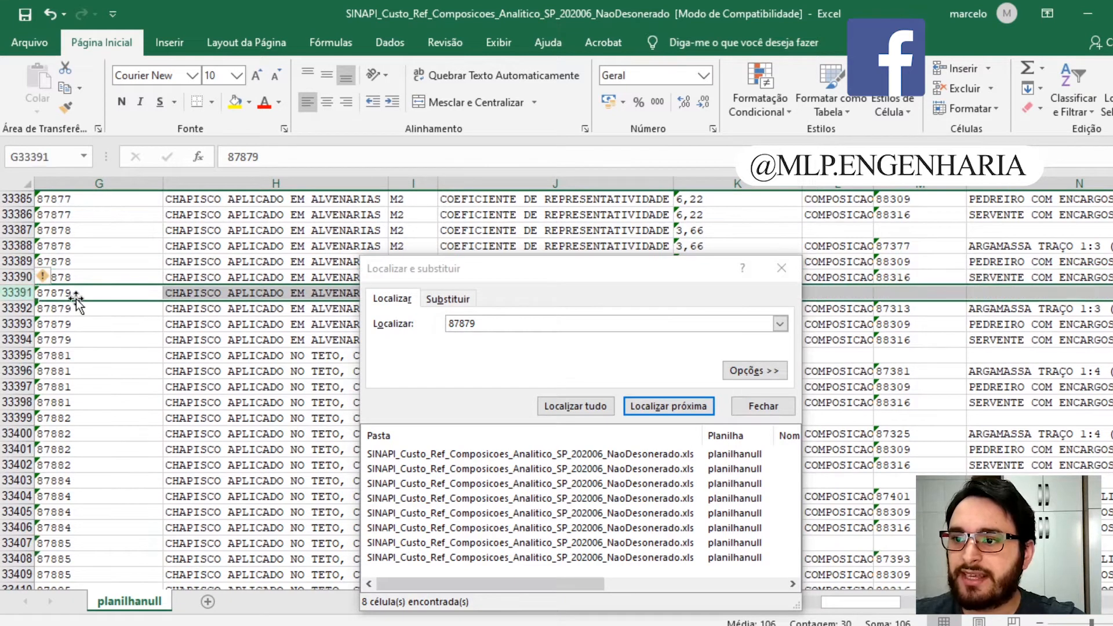
pyautogui.click(15, 294)
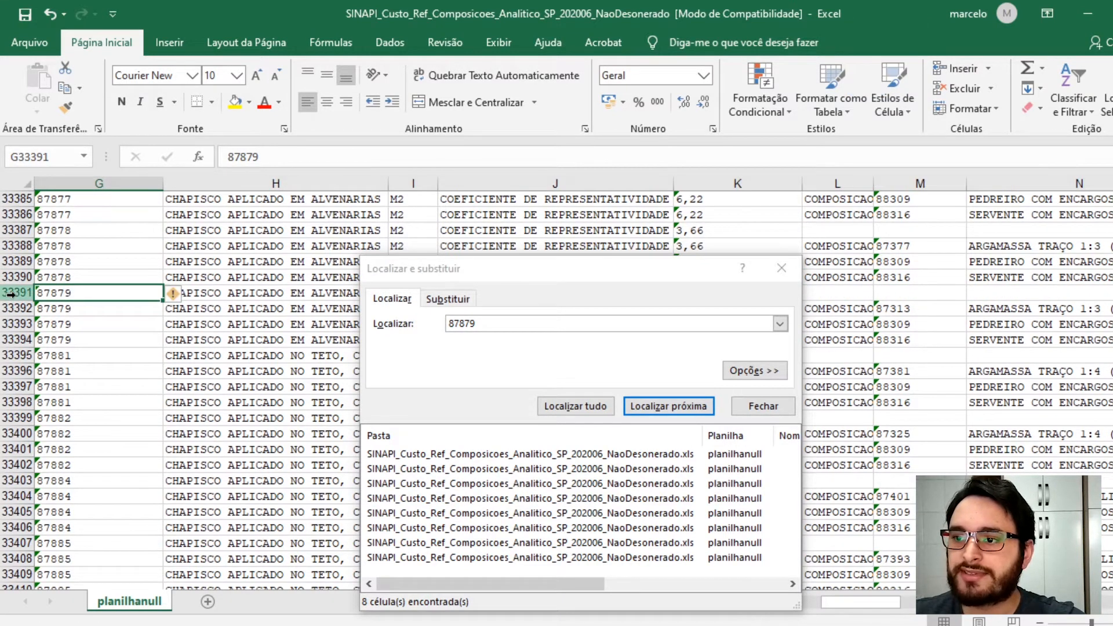
pyautogui.moveTo(15, 294); pyautogui.dragTo(15, 334)
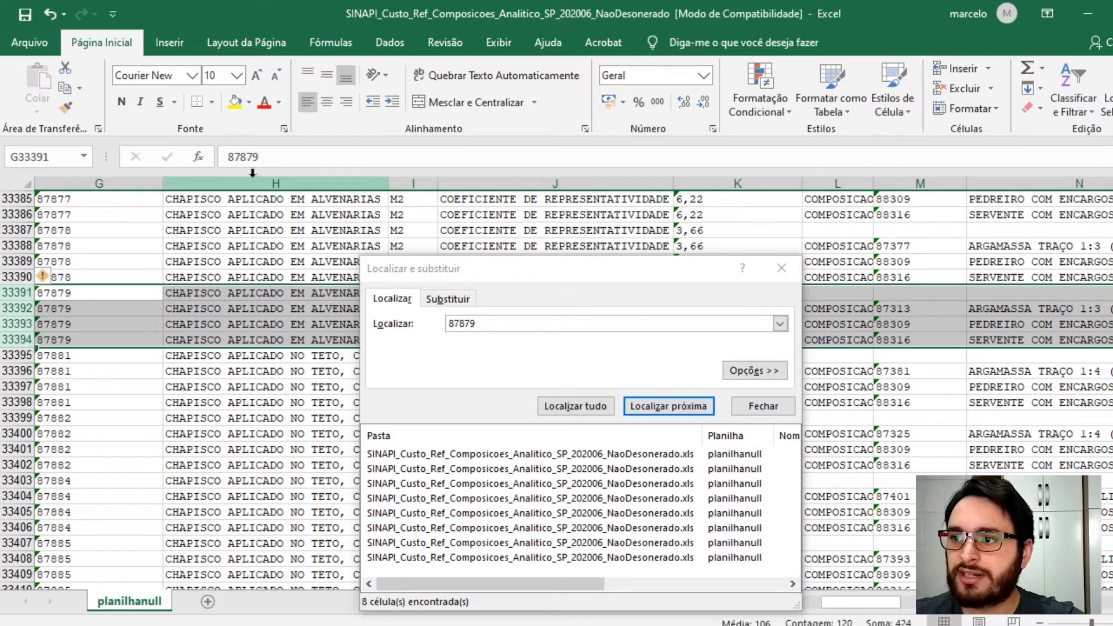
pyautogui.click(234, 107)
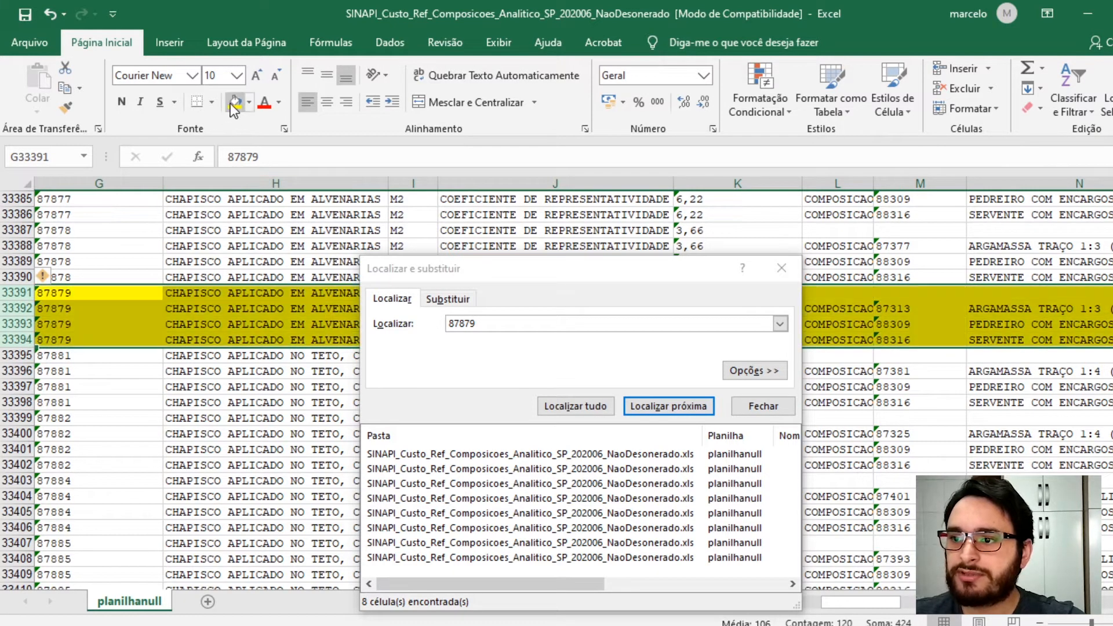
pyautogui.click(786, 276)
# - Copy composition 87879's rows from column G through column R
pyautogui.click(63, 293)
pyautogui.moveTo(63, 293); pyautogui.dragTo(521, 338)
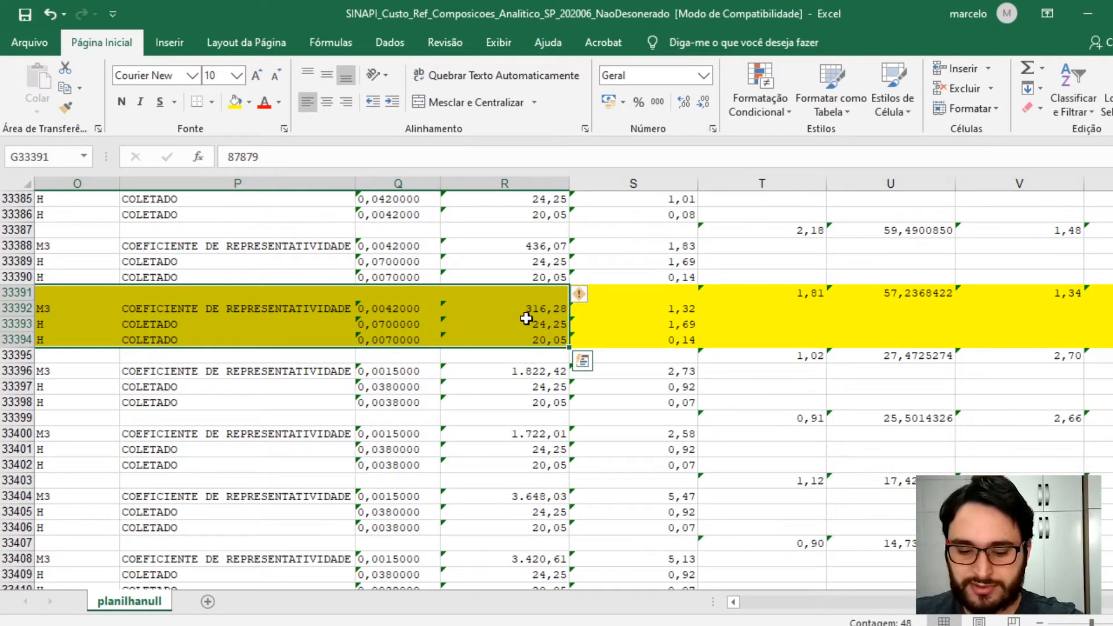
pyautogui.hotkey('ctrl', 'c')
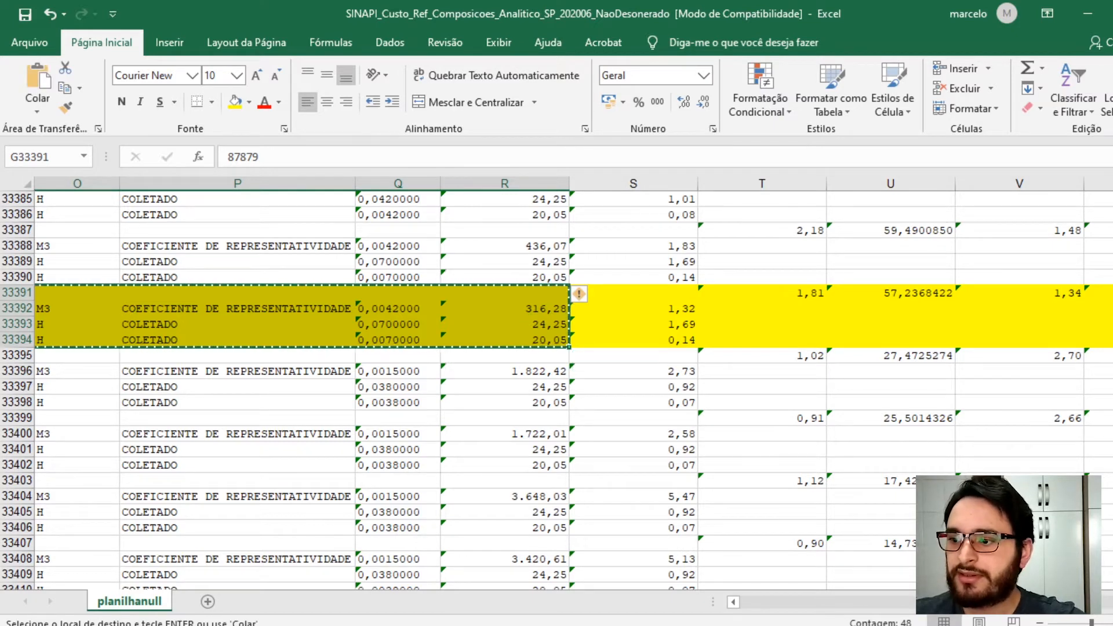
# - Switch to the new workbook and paste the 87879 rows starting at cell A10
pyautogui.moveTo(360, 625)
pyautogui.click(503, 603)
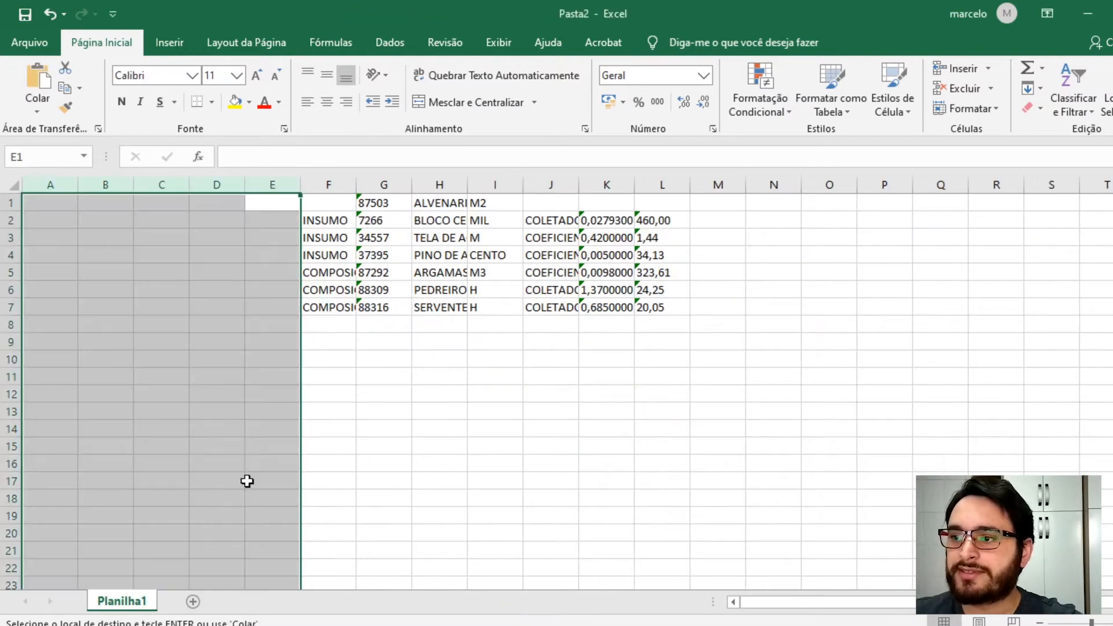
pyautogui.click(53, 362)
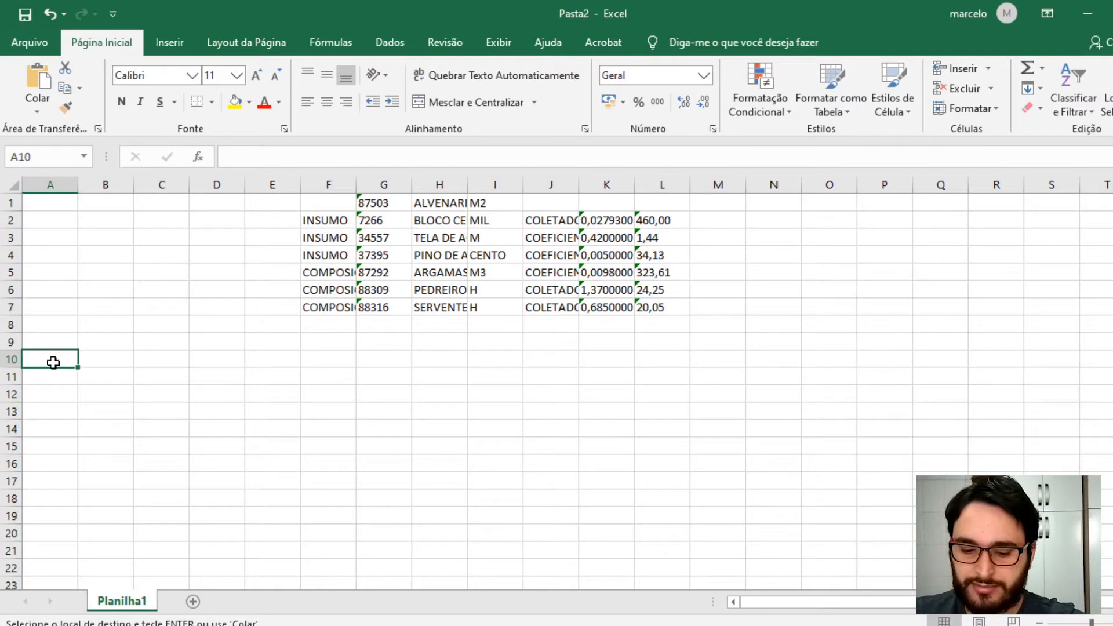
pyautogui.hotkey('ctrl', 'v')
pyautogui.scroll(-1, 363, 390)
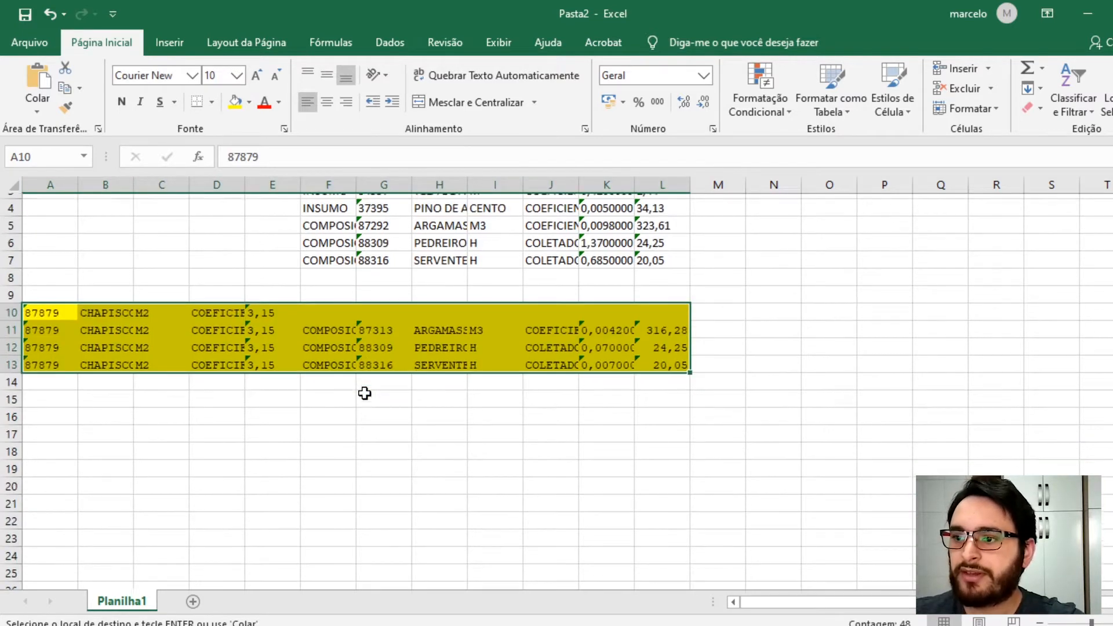
# - Move composition 87879's code, description and unit from A10:C10 to G10:I10
pyautogui.click(45, 309)
pyautogui.moveTo(42, 308); pyautogui.dragTo(382, 365)
pyautogui.click(549, 375)
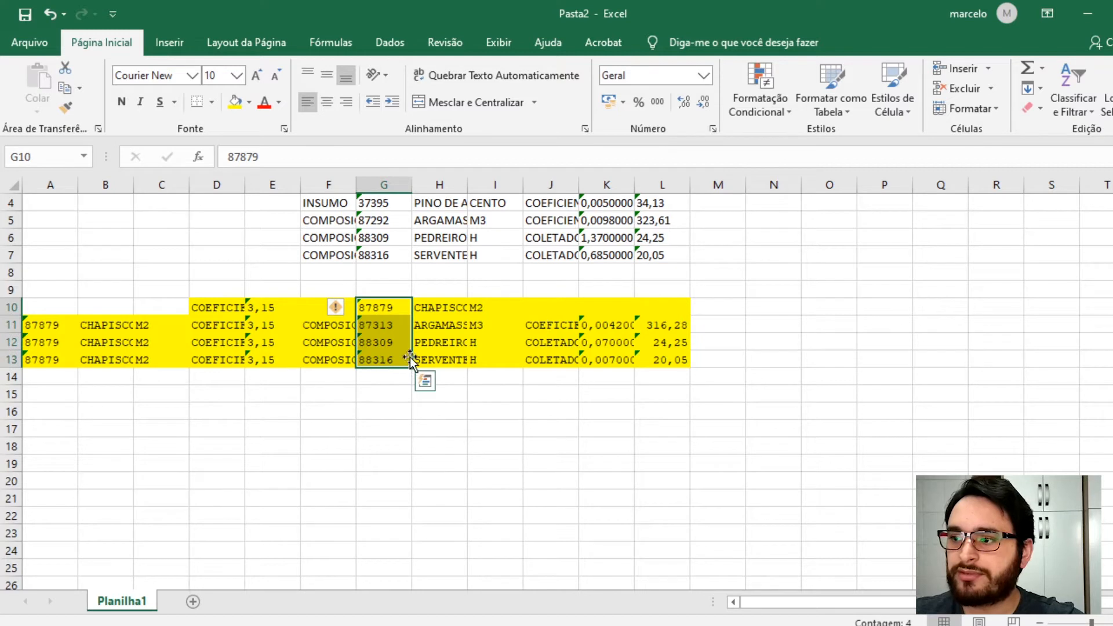
# - Clear the contents of A10:E13, keeping only the 87879 header and item rows
pyautogui.click(466, 308)
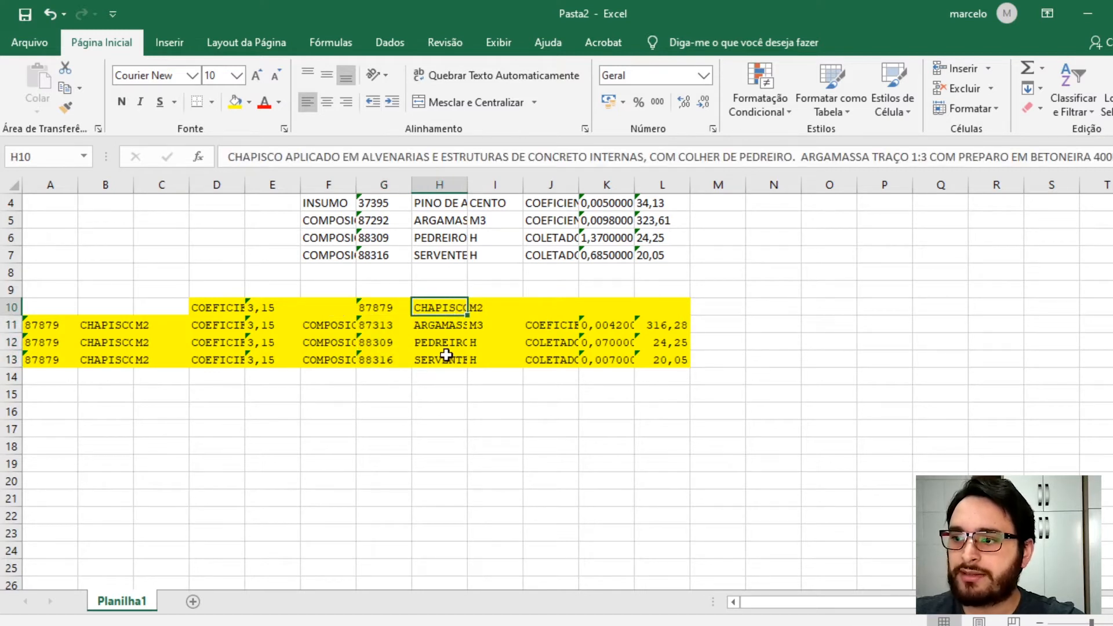
pyautogui.moveTo(479, 303); pyautogui.dragTo(479, 359)
pyautogui.moveTo(287, 307); pyautogui.dragTo(14, 361)
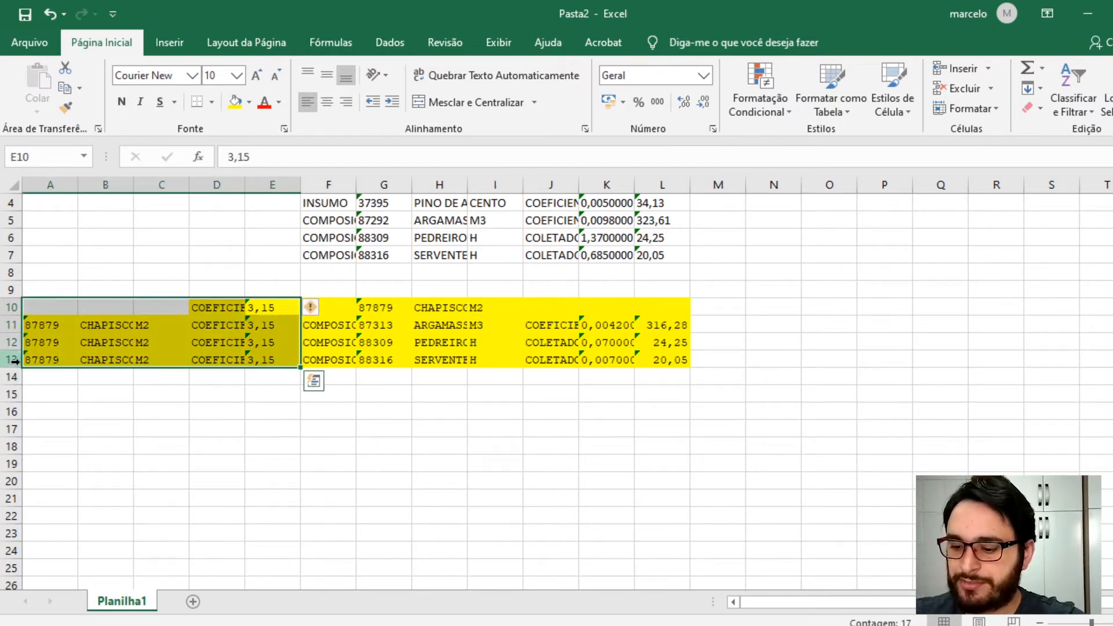
pyautogui.press('Delete')
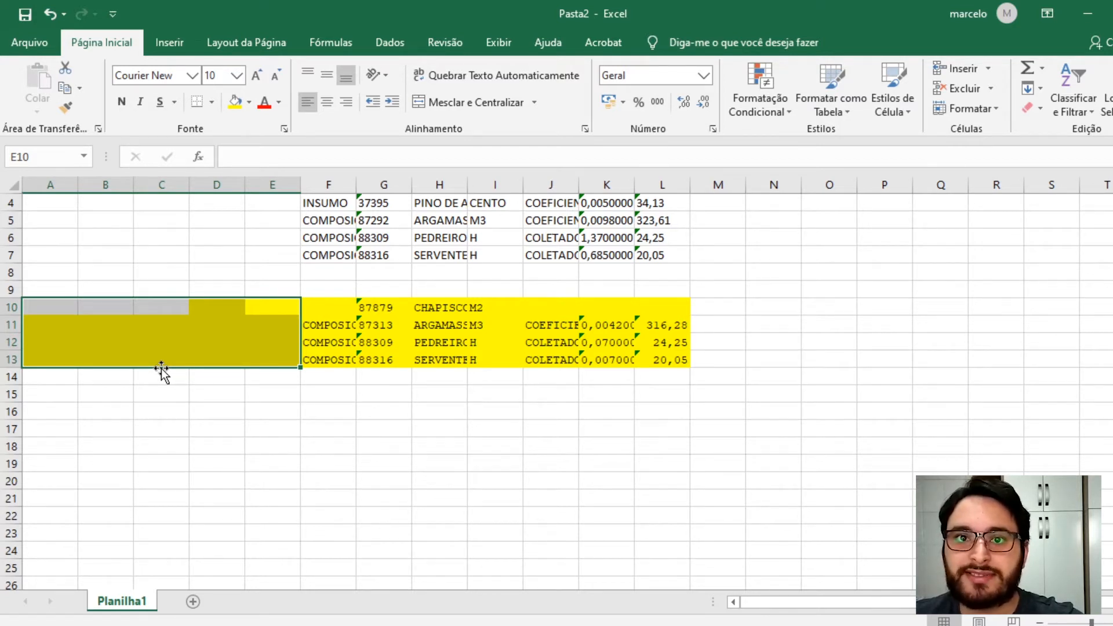
# - Return to the SINAPI workbook and find all cells containing 87547, then close the Find dialog
pyautogui.moveTo(366, 583)
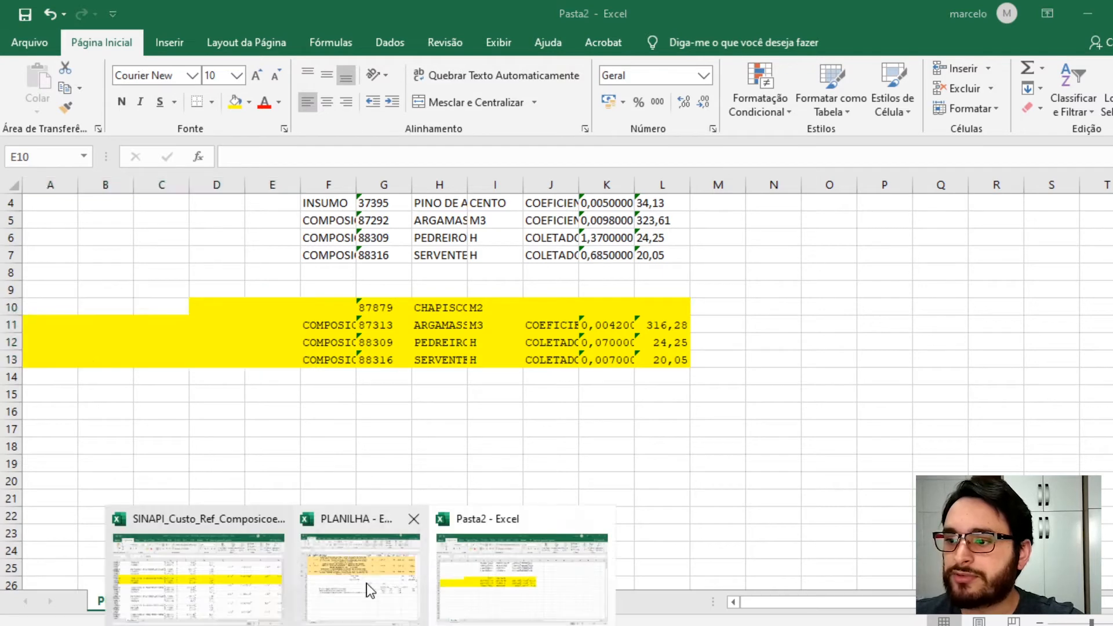
pyautogui.click(199, 576)
pyautogui.click(149, 387)
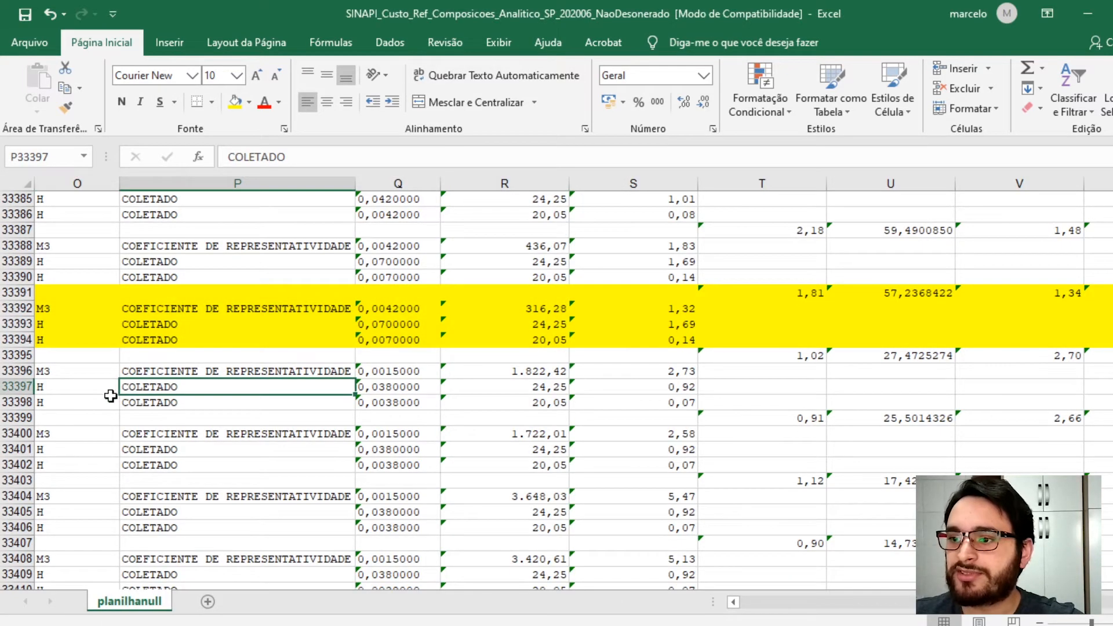
pyautogui.click(100, 310)
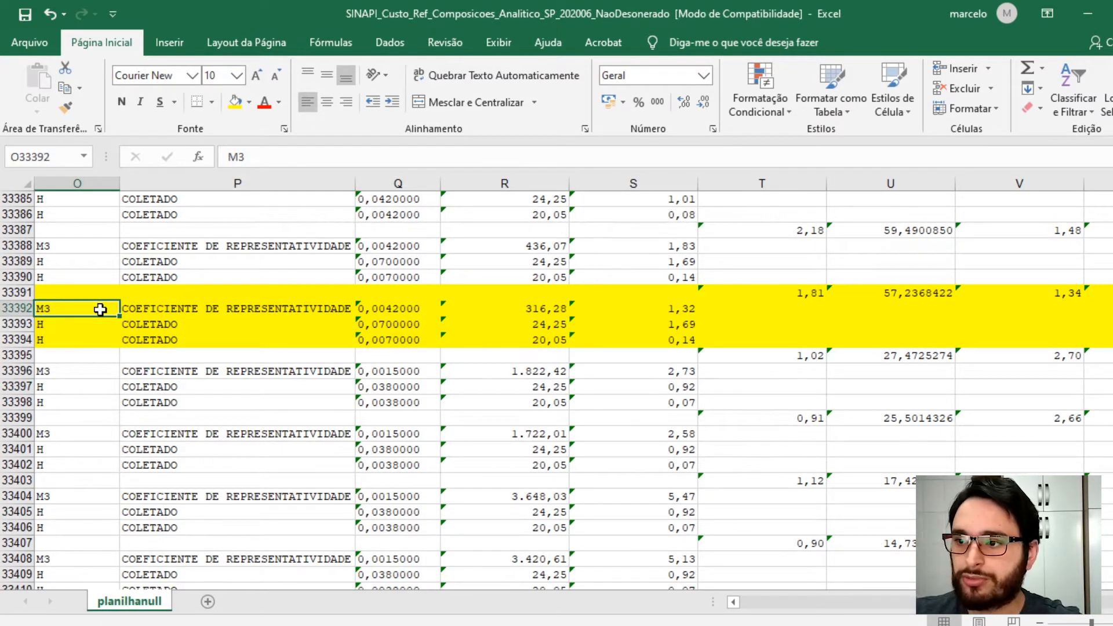
pyautogui.hotkey('ctrl', 'l')
pyautogui.write('87547')
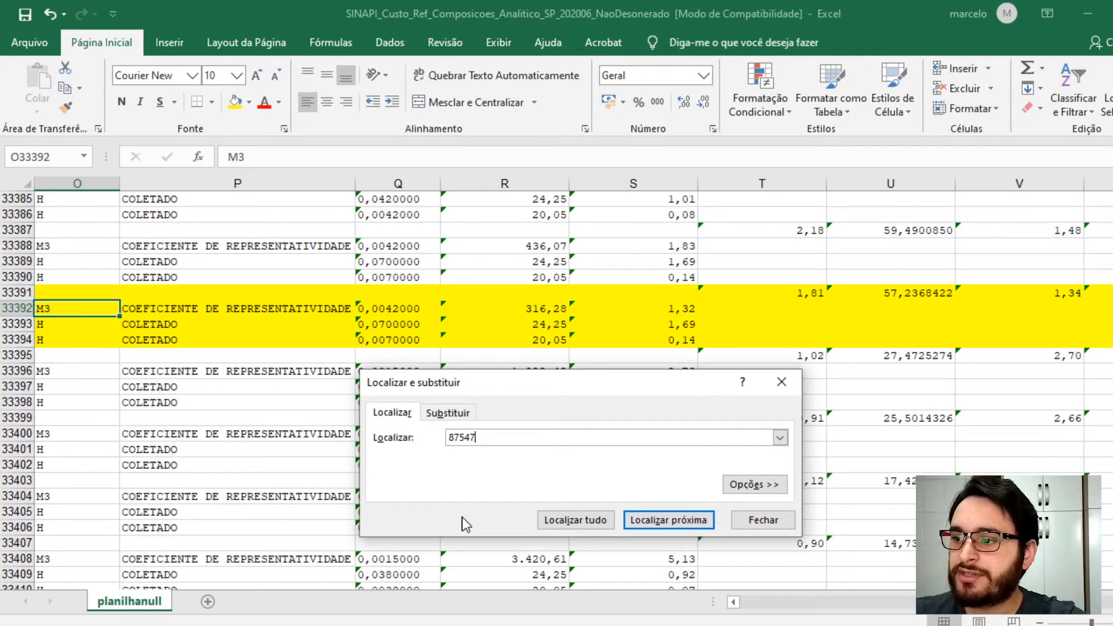
pyautogui.click(539, 521)
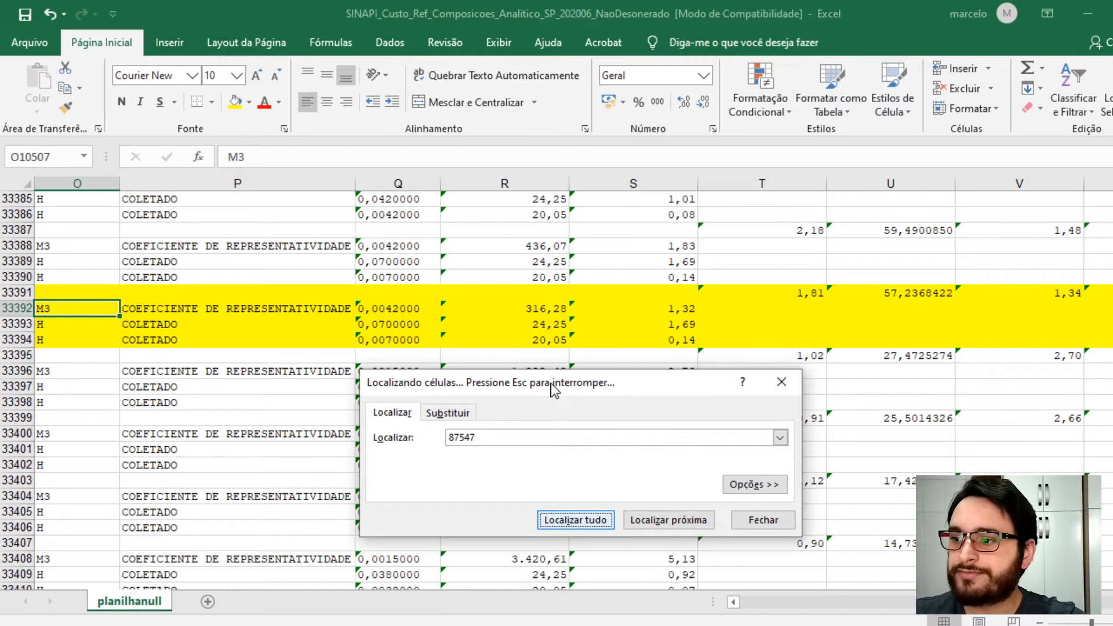
pyautogui.scroll(-6, 327, 392)
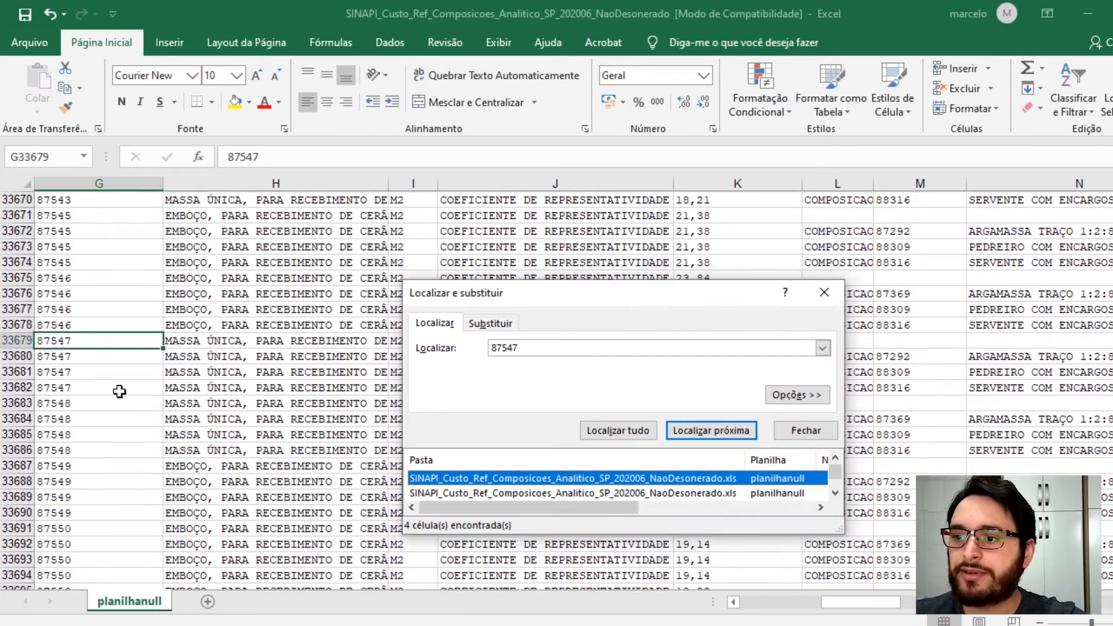
pyautogui.click(830, 296)
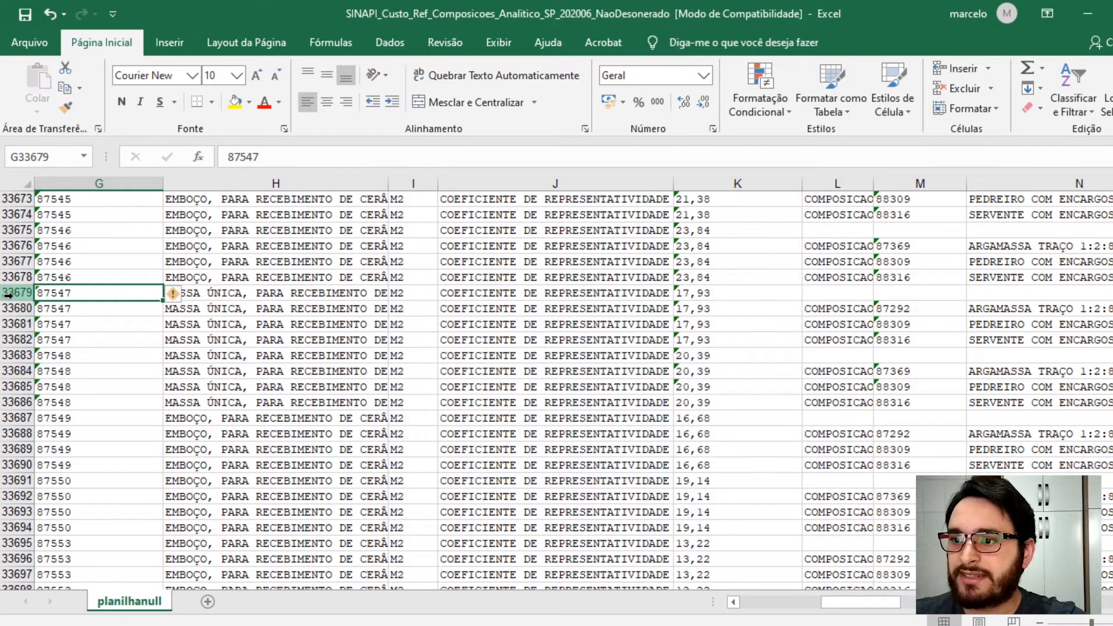
# - Highlight the four rows of composition 87547 in yellow
pyautogui.click(14, 293)
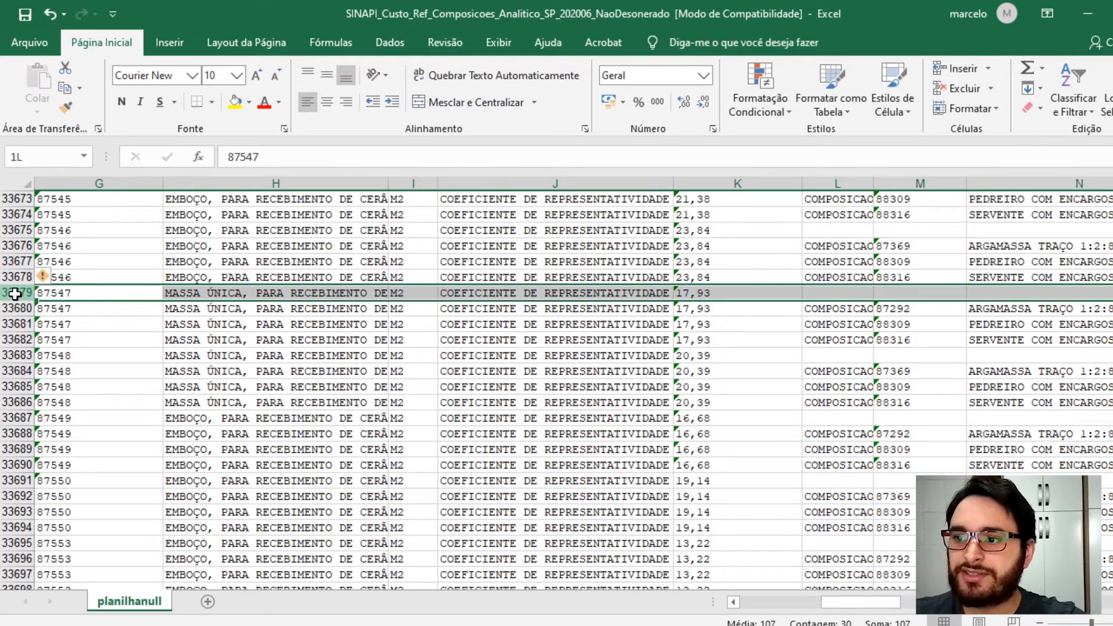
pyautogui.moveTo(15, 294); pyautogui.dragTo(20, 339)
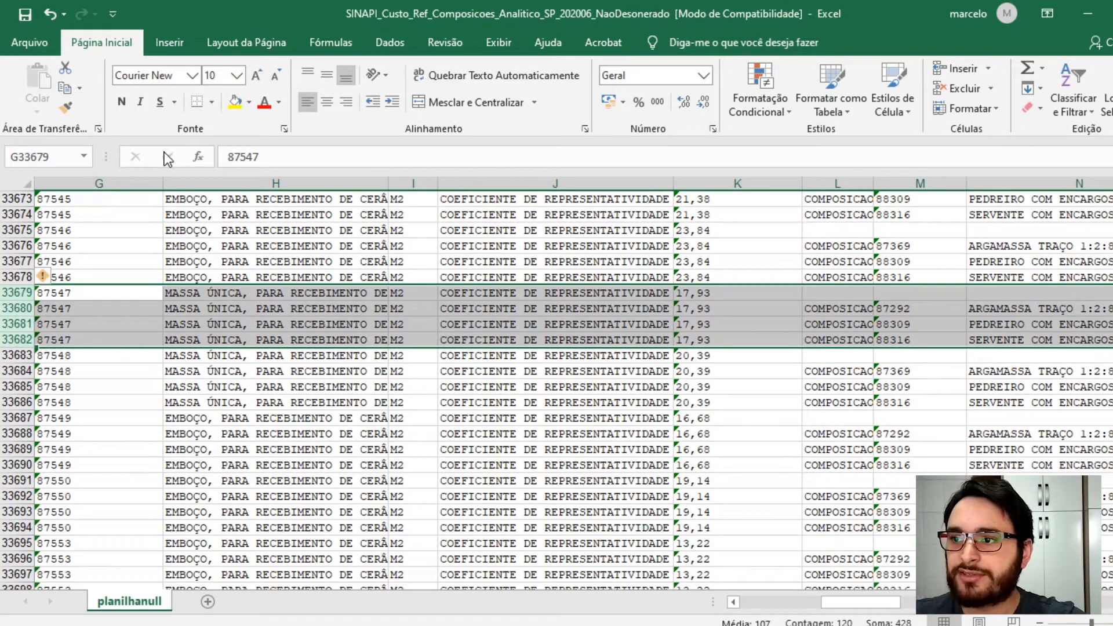
pyautogui.click(235, 104)
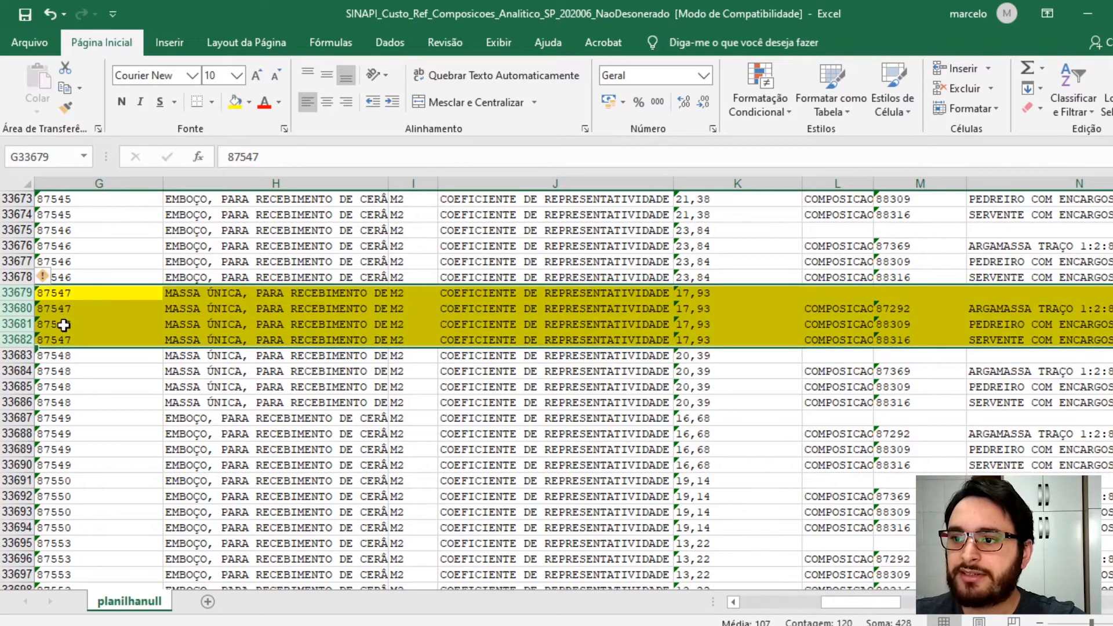
# - Copy composition 87547's rows from column G through column R
pyautogui.click(54, 296)
pyautogui.moveTo(54, 296); pyautogui.dragTo(1076, 341)
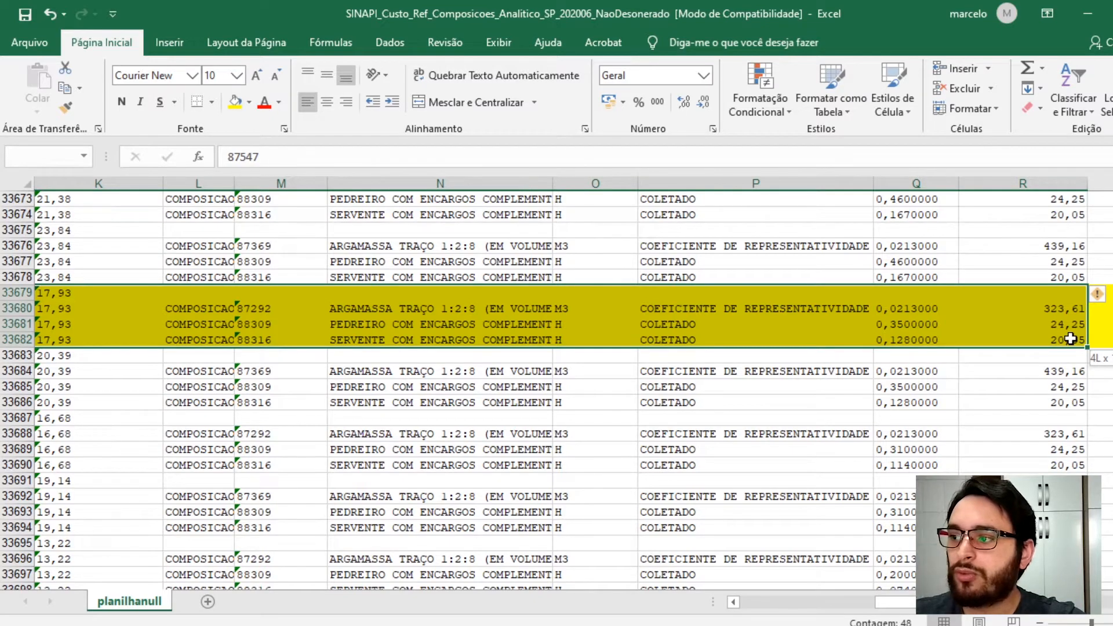
pyautogui.moveTo(1069, 339); pyautogui.dragTo(1070, 339)
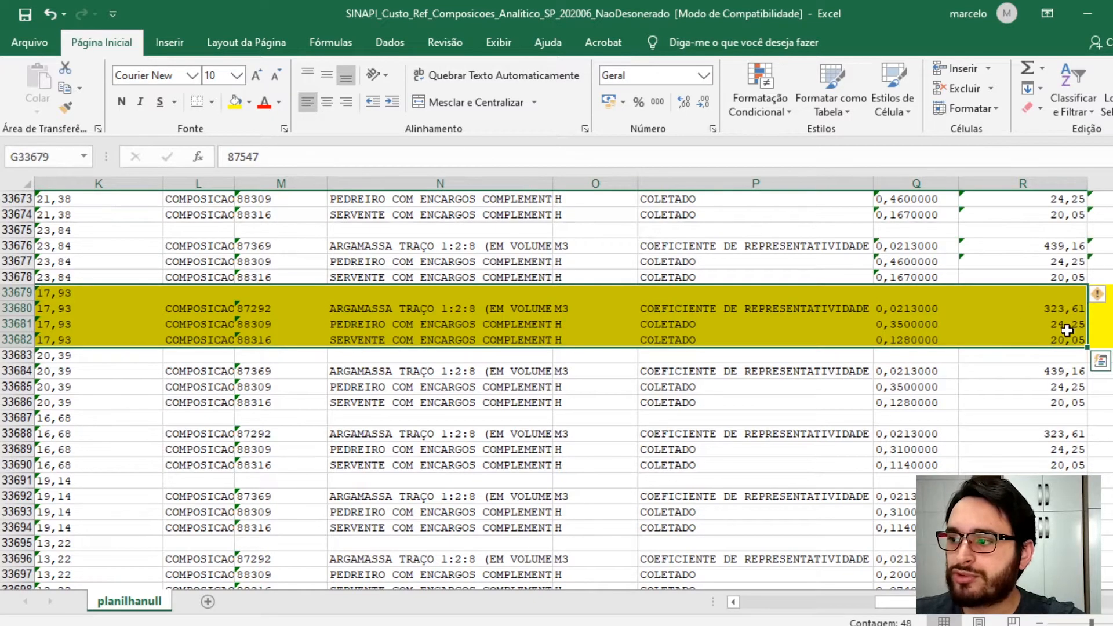
pyautogui.rightClick(1017, 316)
pyautogui.click(859, 248)
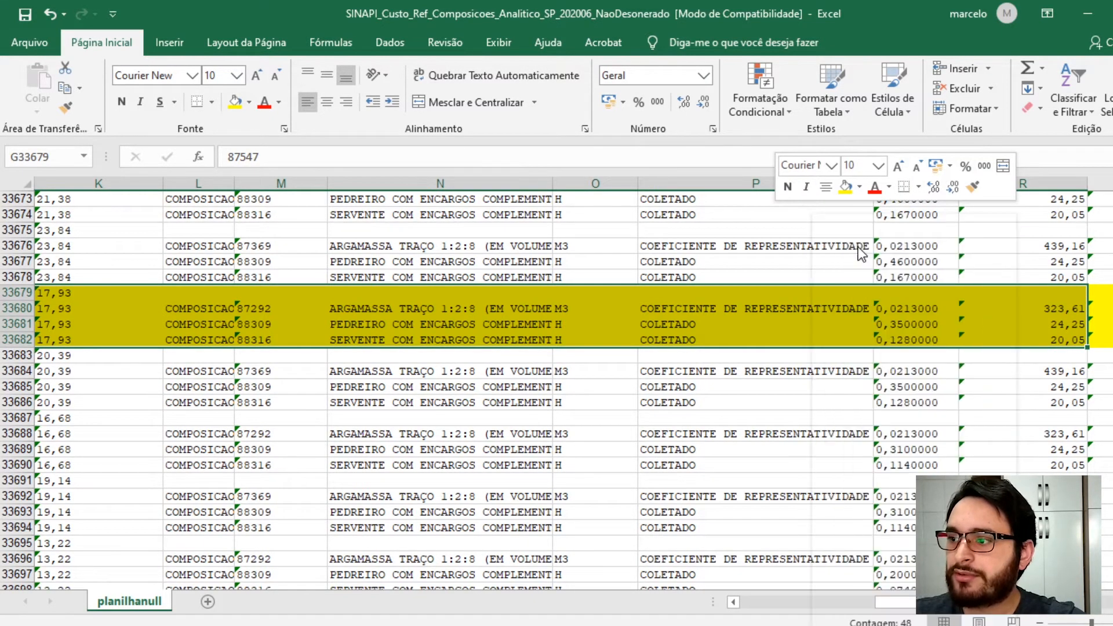
# - Switch to the new workbook and paste the 87547 rows starting at cell A16
pyautogui.hscroll(-7, 790, 323)
pyautogui.moveTo(371, 625)
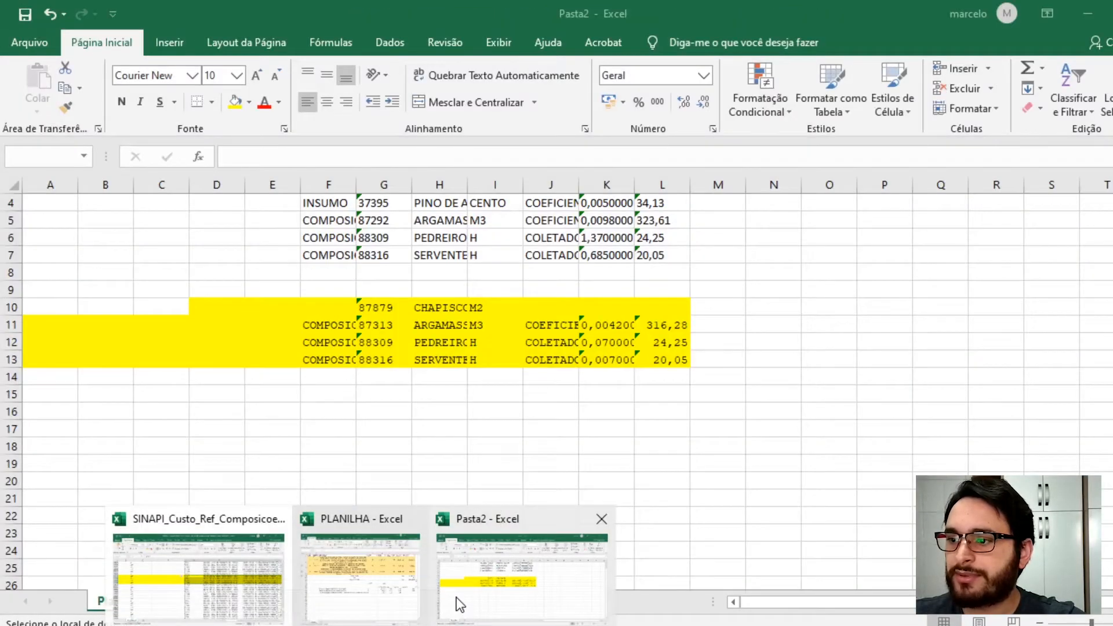
pyautogui.click(454, 601)
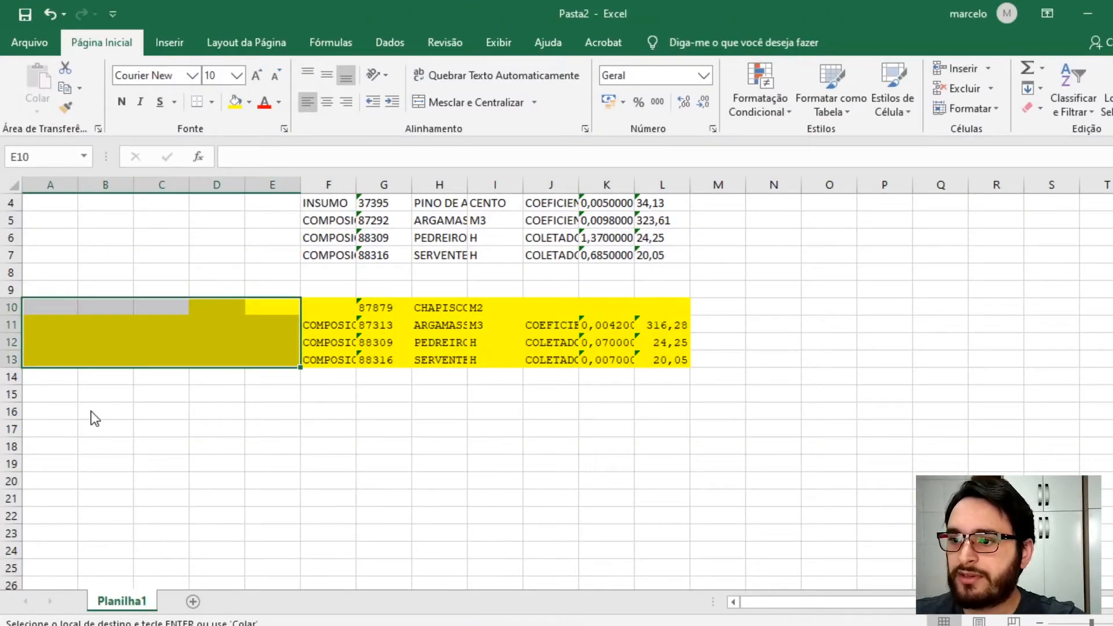
pyautogui.click(55, 406)
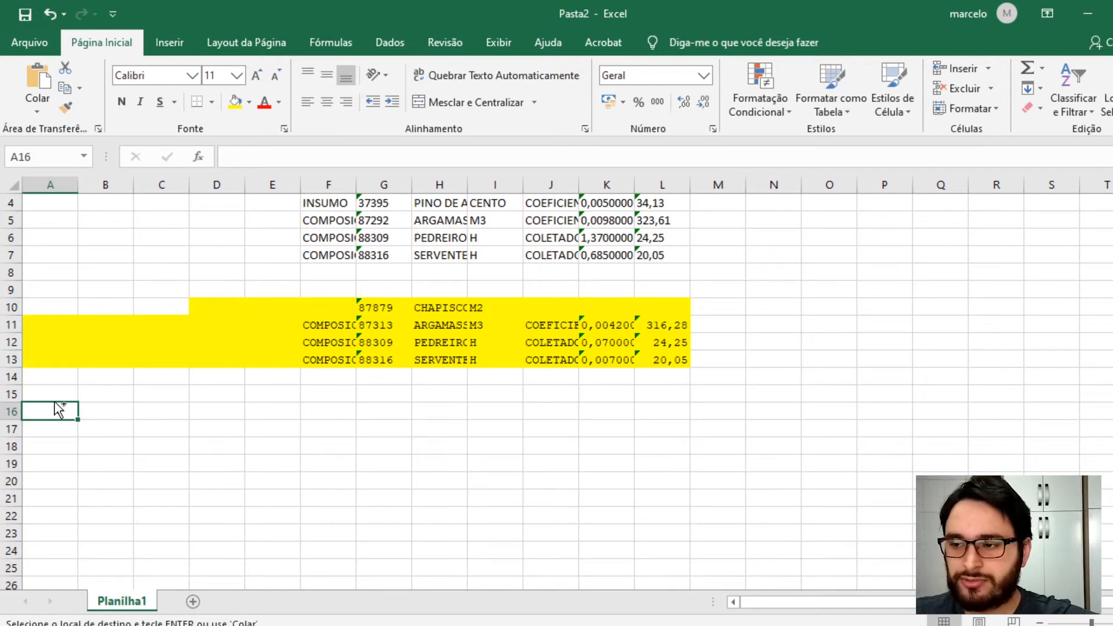
pyautogui.hotkey('ctrl', 'v')
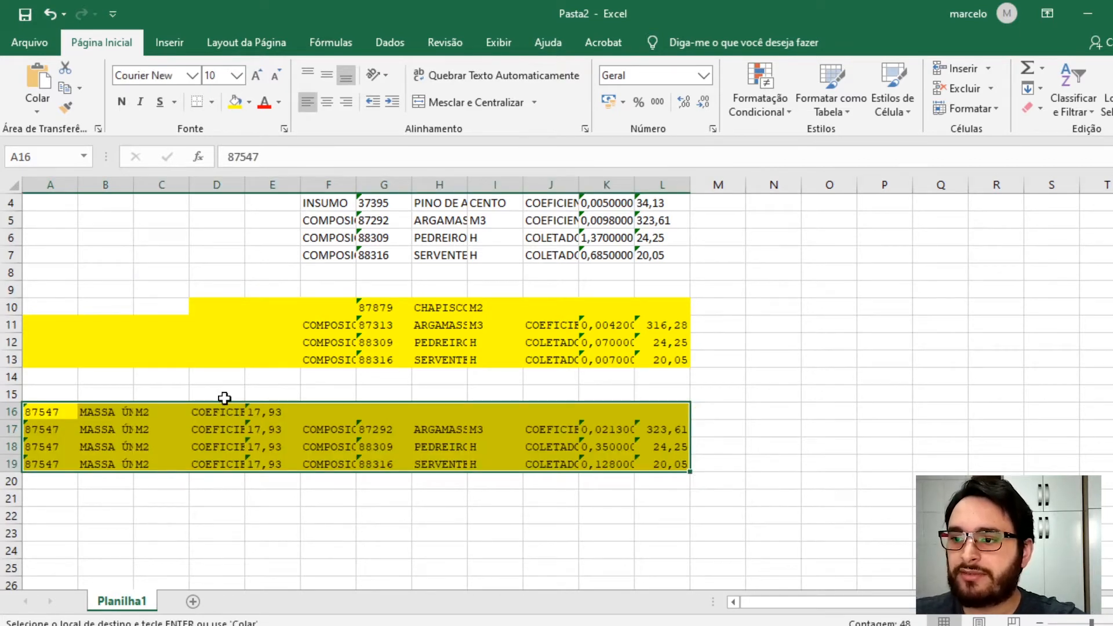
pyautogui.scroll(-2, 225, 398)
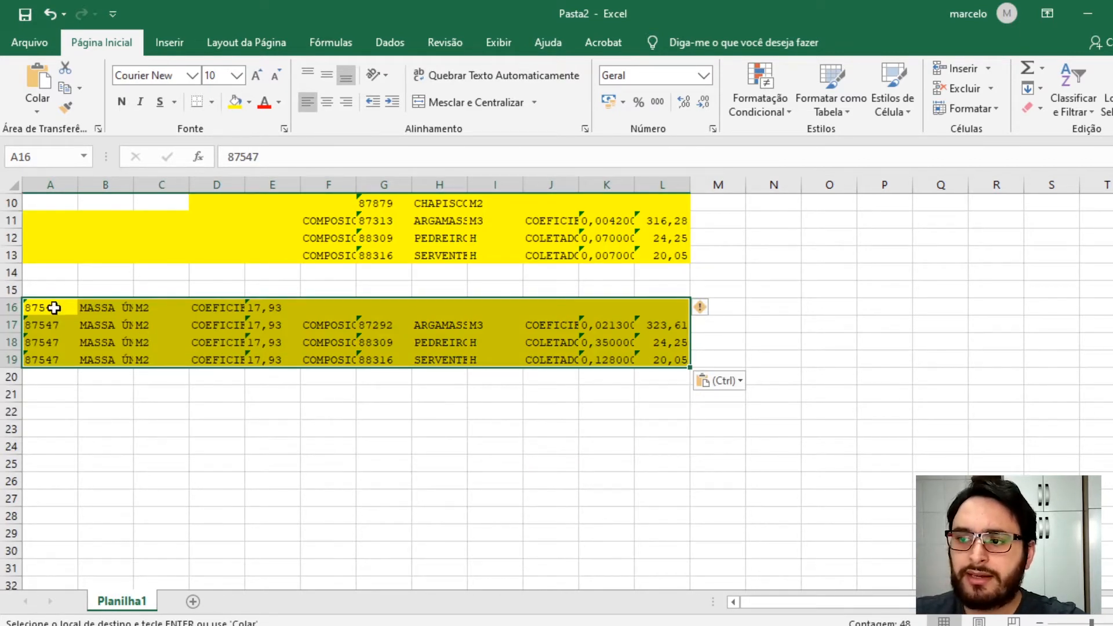
# - Move composition 87547's code, description and unit from A16:C16 into G16:I16, replacing the existing cells
pyautogui.moveTo(52, 310); pyautogui.dragTo(177, 308)
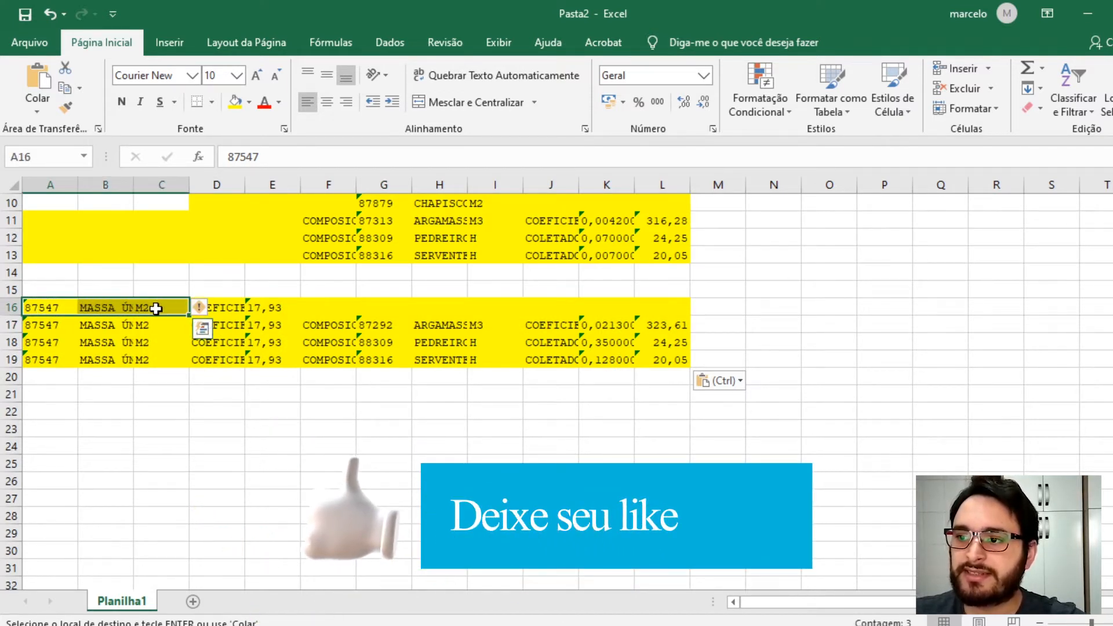
pyautogui.moveTo(86, 314); pyautogui.dragTo(461, 314)
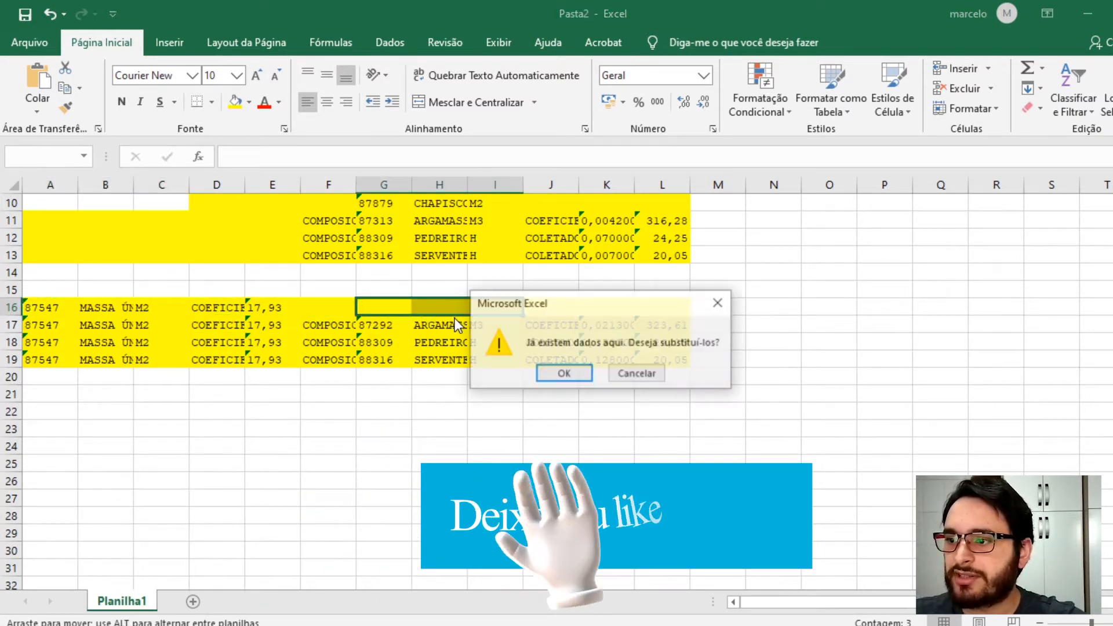
pyautogui.click(553, 373)
# - Clear the leftover data in columns A to E of composition 87547's rows 16 to 19
pyautogui.moveTo(266, 310); pyautogui.dragTo(45, 358)
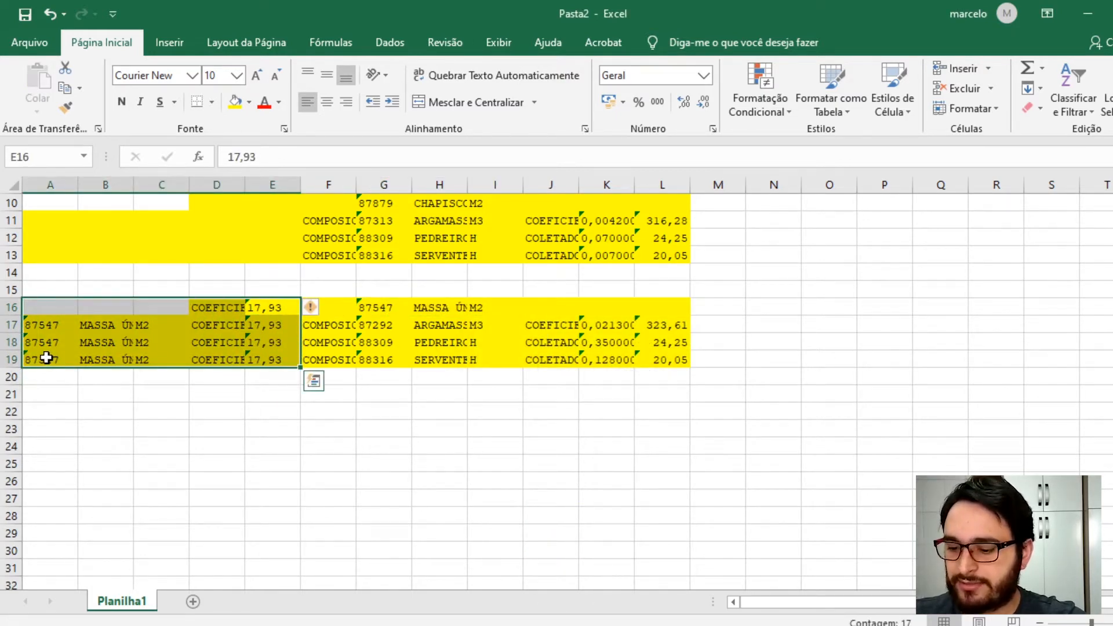
pyautogui.press('Delete')
# - Widen column H and review the descriptions of the three composition header rows
pyautogui.scroll(3, 389, 435)
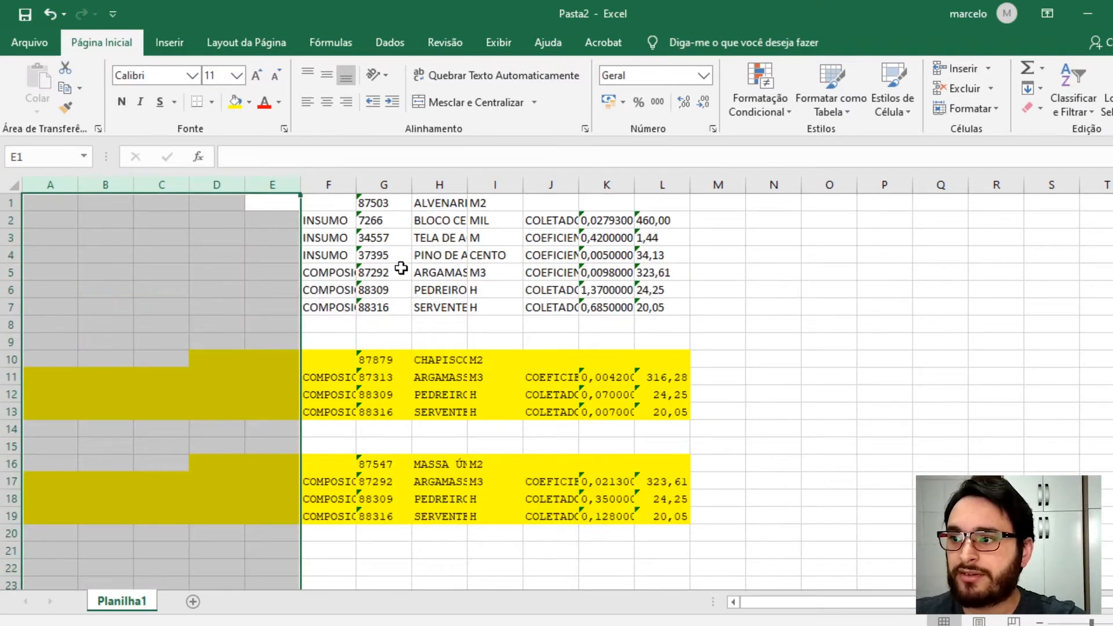
pyautogui.moveTo(467, 181); pyautogui.dragTo(542, 181)
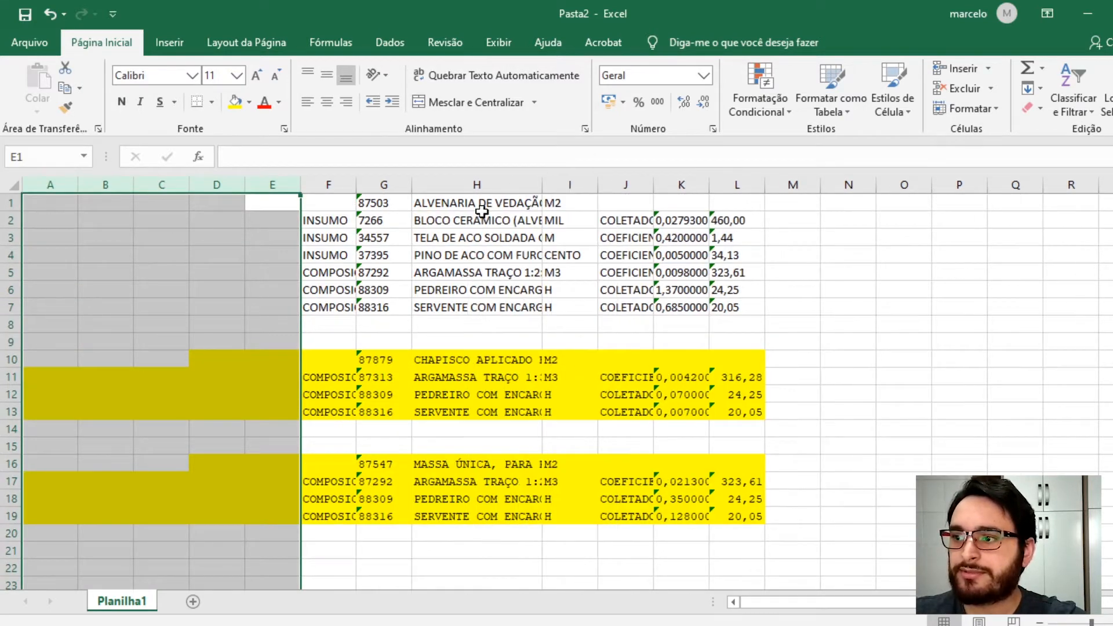
pyautogui.click(458, 200)
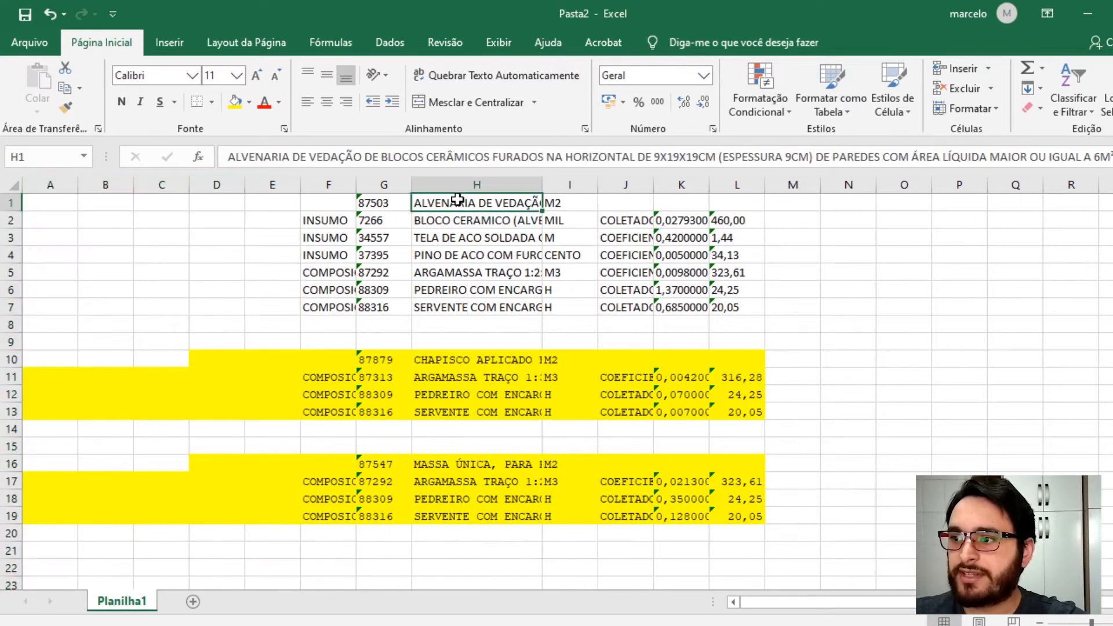
pyautogui.click(469, 362)
pyautogui.click(470, 465)
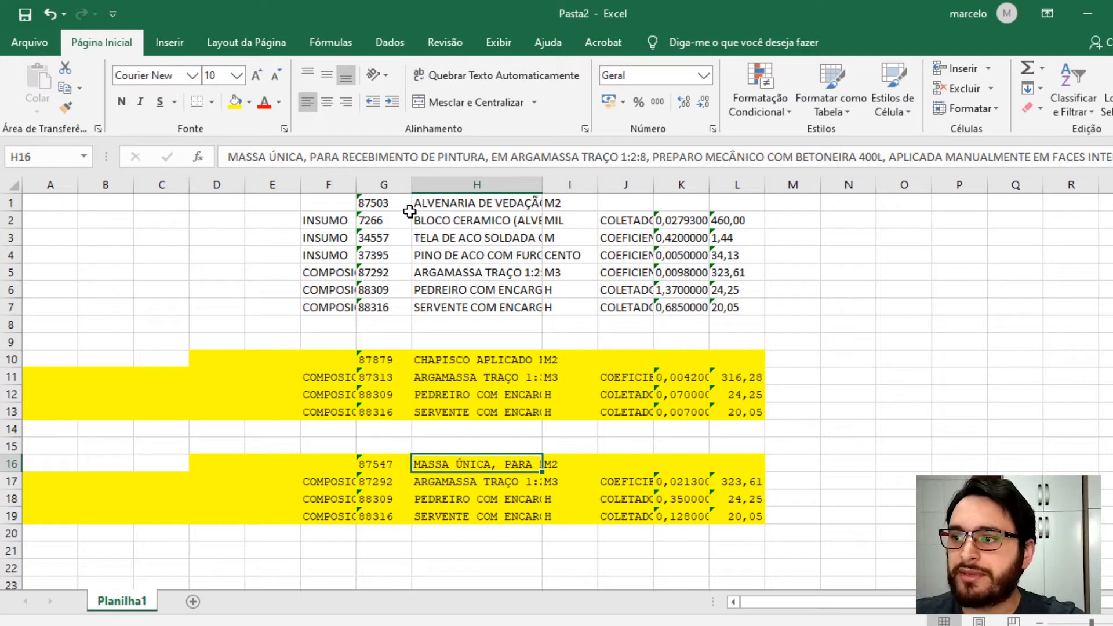
# - Review the item rows of composition 87503, checking codes and descriptions such as the 87292 mortar
pyautogui.click(429, 221)
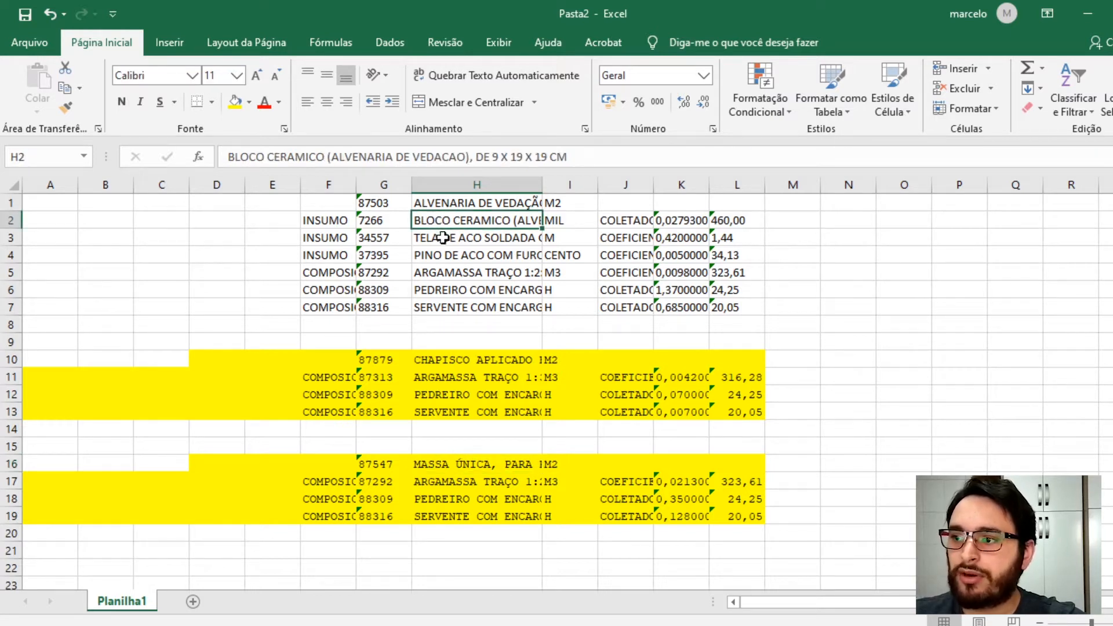
pyautogui.click(445, 237)
pyautogui.click(452, 255)
pyautogui.moveTo(447, 279); pyautogui.dragTo(574, 277)
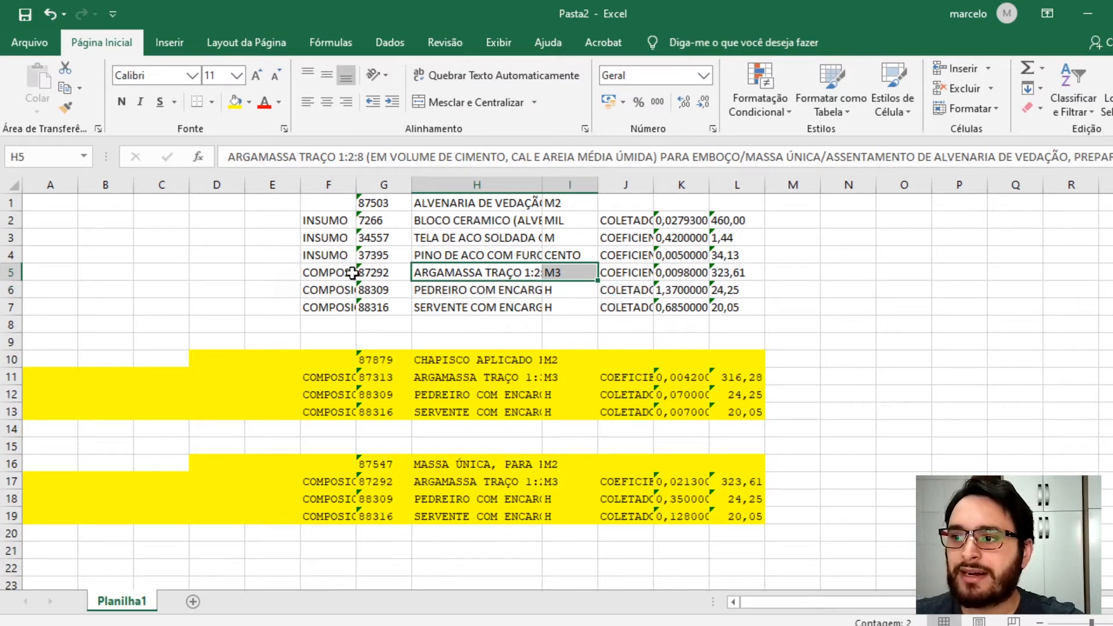
pyautogui.click(319, 274)
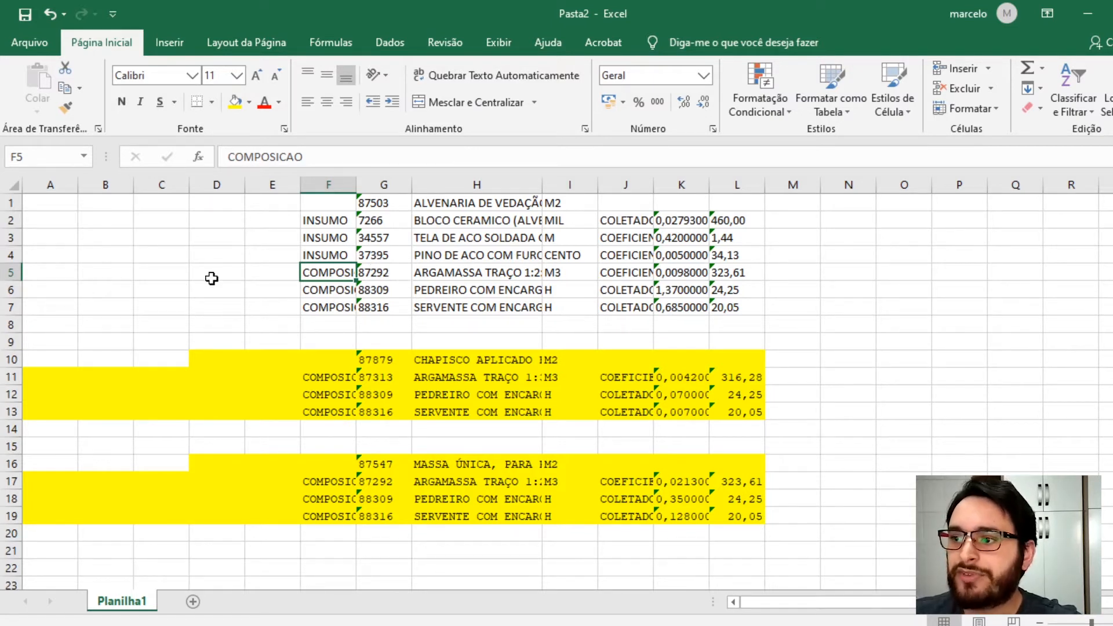
pyautogui.click(387, 281)
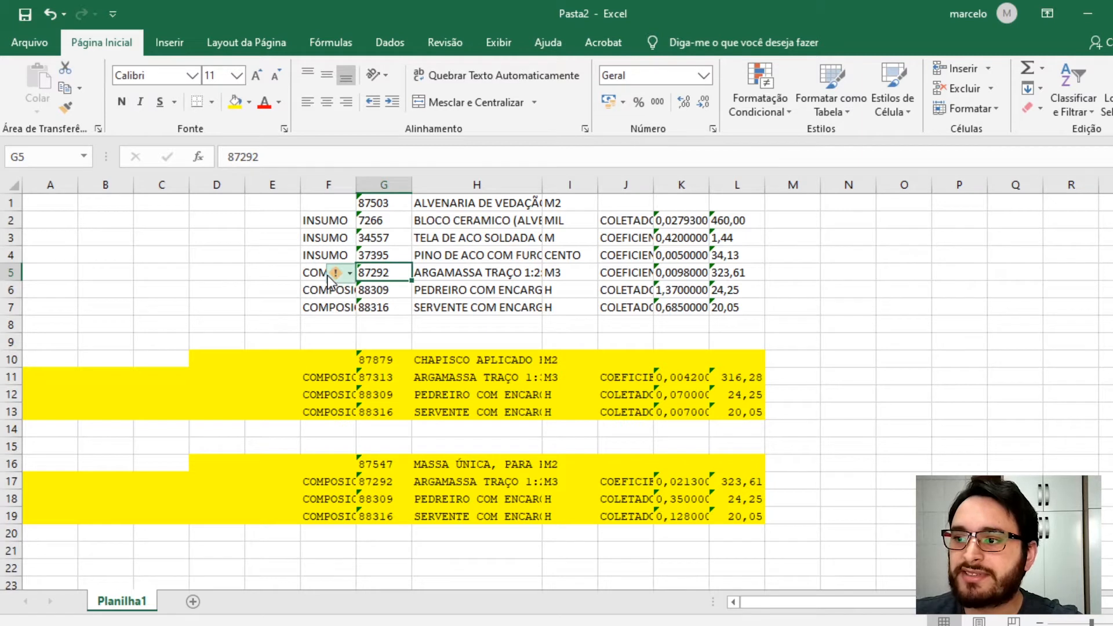
pyautogui.click(458, 270)
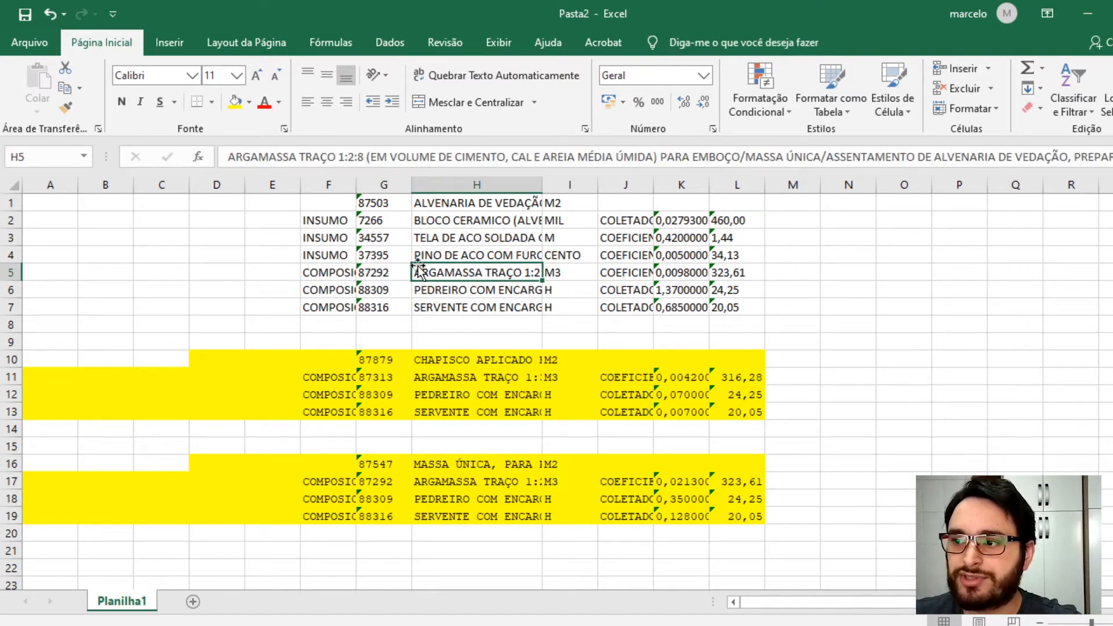
pyautogui.click(393, 270)
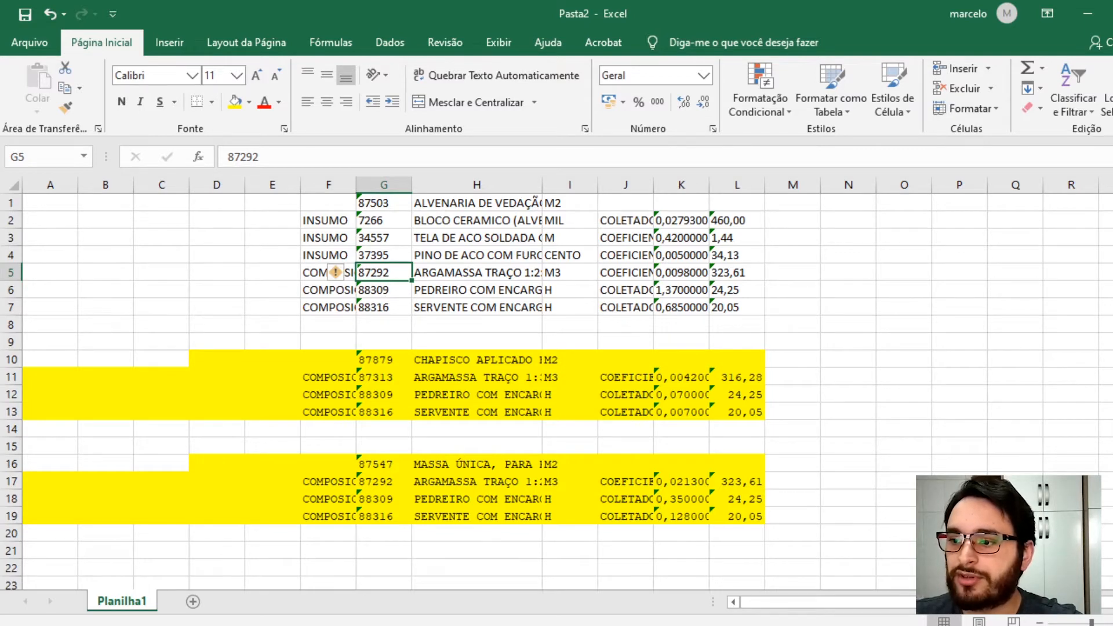
# - Switch to the SINAPI workbook and find all cells containing 87292
pyautogui.click(361, 625)
pyautogui.click(210, 571)
pyautogui.click(347, 376)
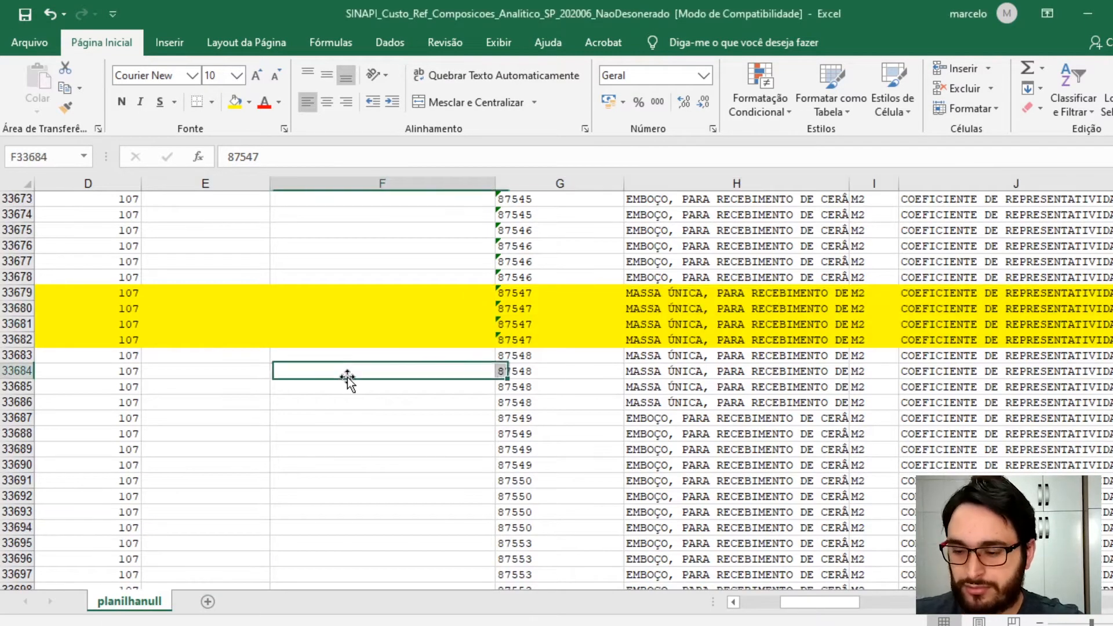
pyautogui.hotkey('ctrl', 'l')
pyautogui.write('87292')
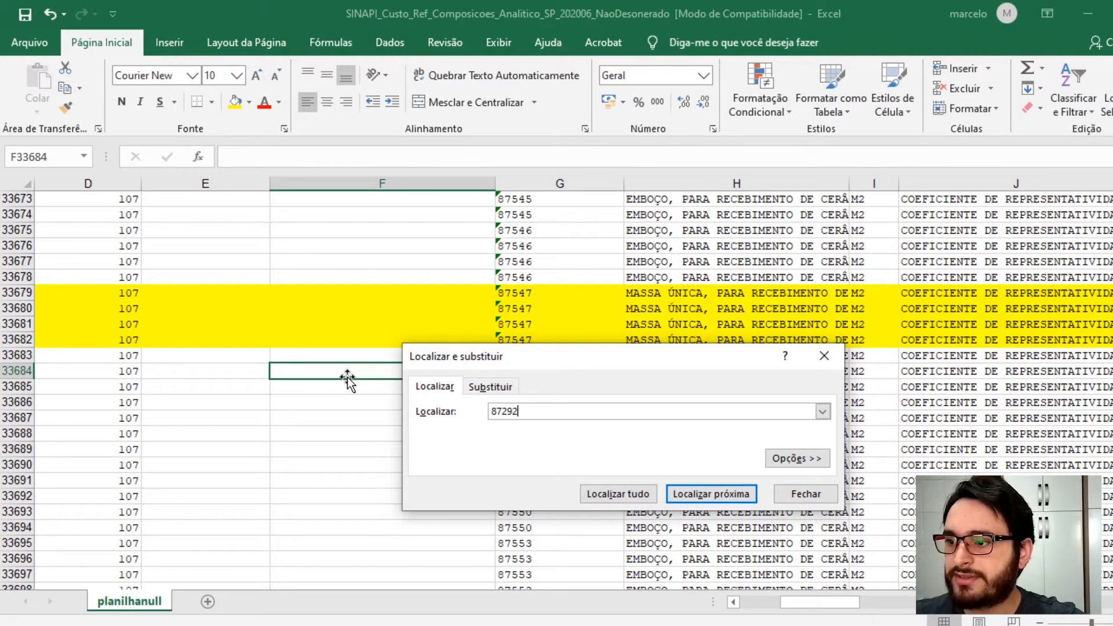
pyautogui.click(636, 492)
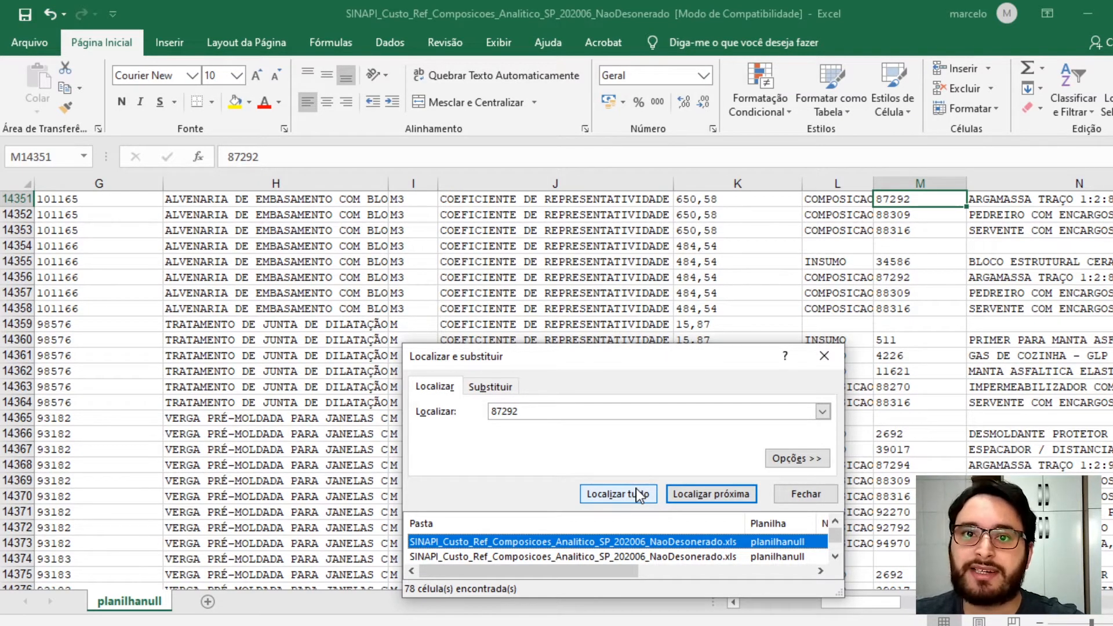
# - Enlarge the search results and jump to the last 87292 match to locate composition 87292's rows
pyautogui.moveTo(599, 366); pyautogui.dragTo(551, 102)
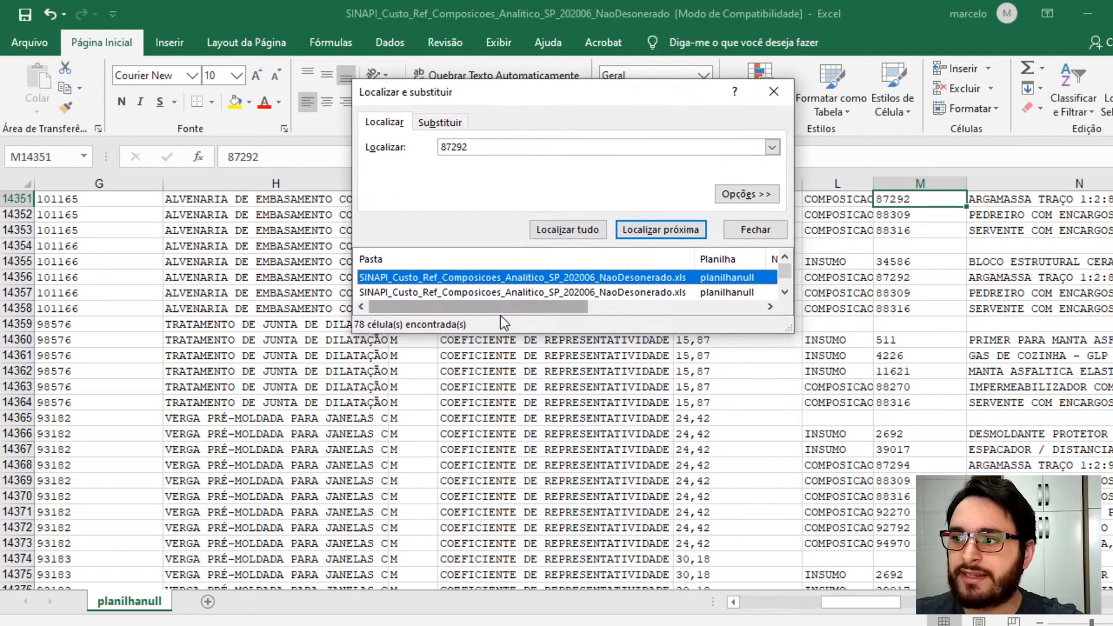
pyautogui.moveTo(518, 333); pyautogui.dragTo(518, 551)
pyautogui.scroll(-5, 435, 355)
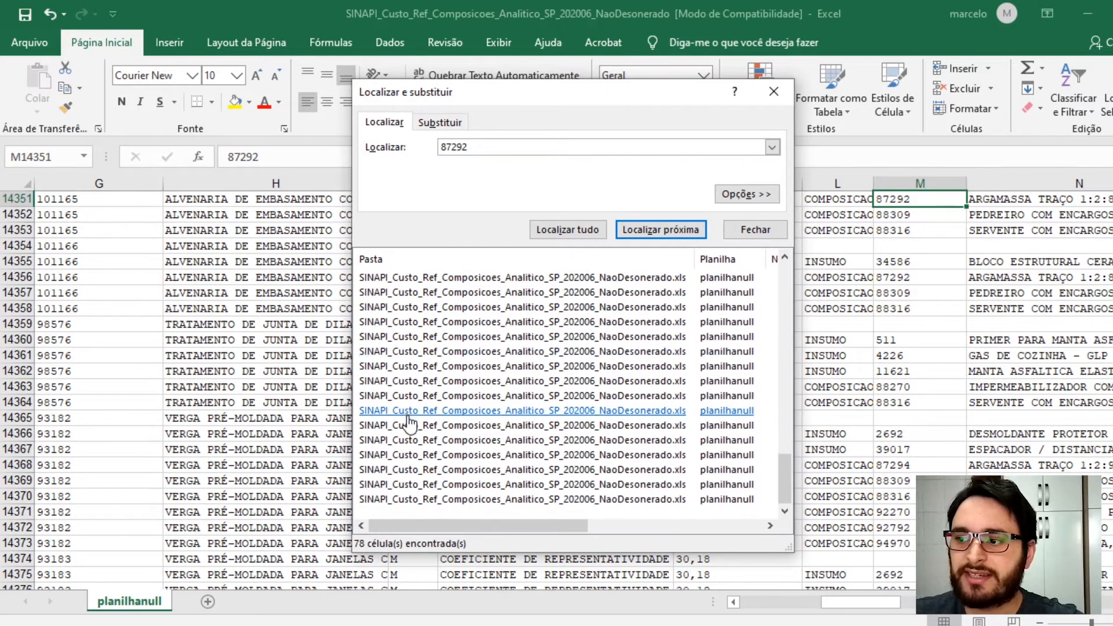
pyautogui.moveTo(514, 103); pyautogui.dragTo(520, 29)
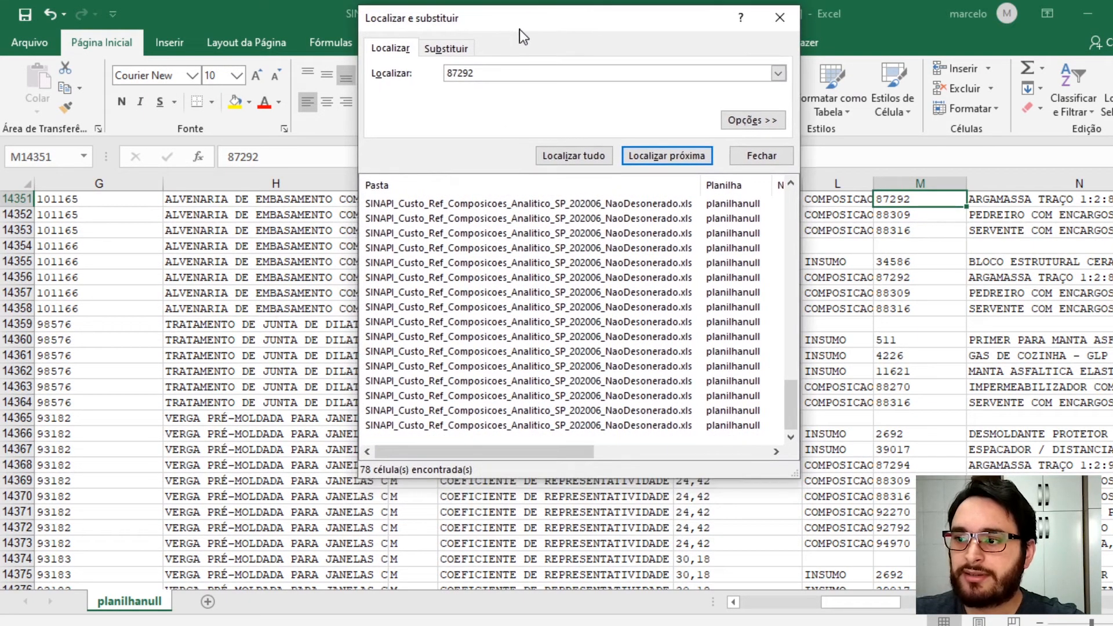
pyautogui.click(411, 427)
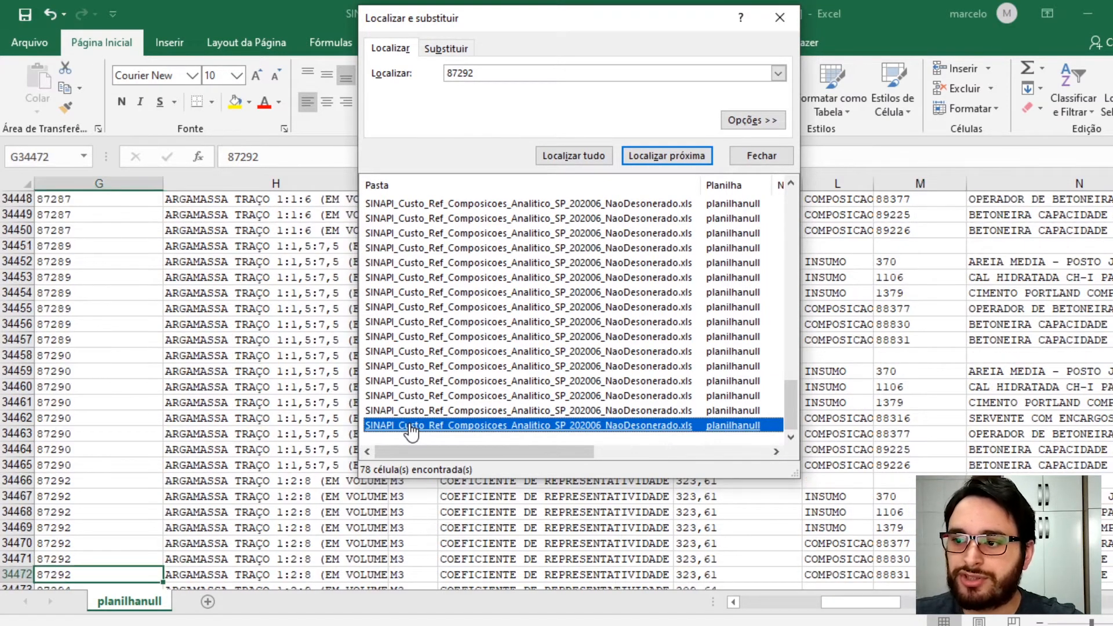
pyautogui.scroll(-3, 39, 548)
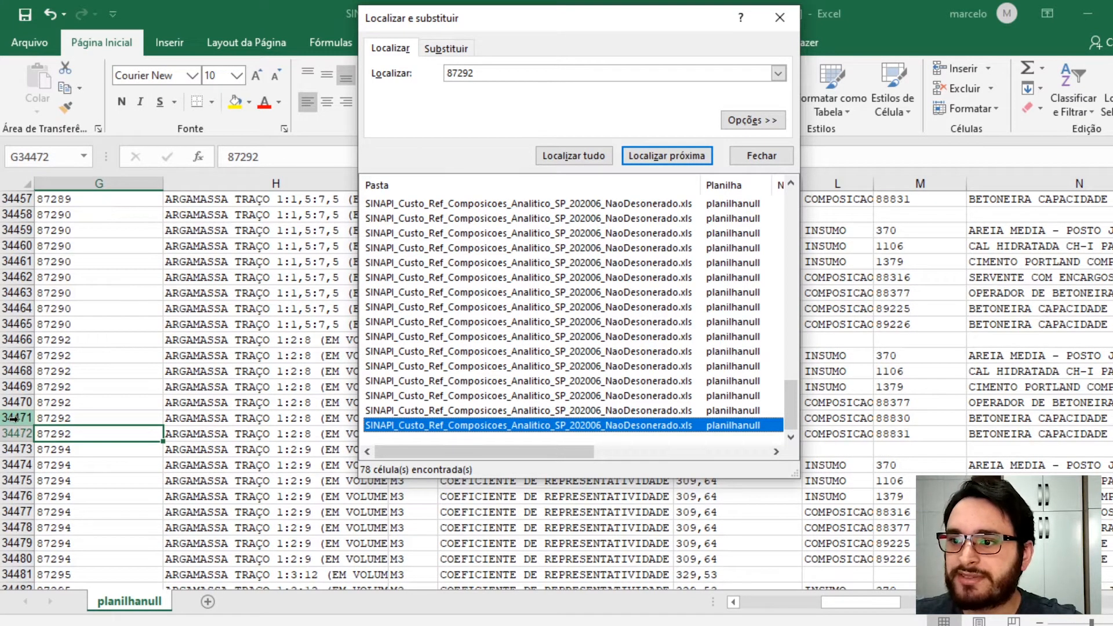
# - Highlight rows 34466 to 34472 of composition 87292 in yellow and close the Find dialog
pyautogui.click(13, 340)
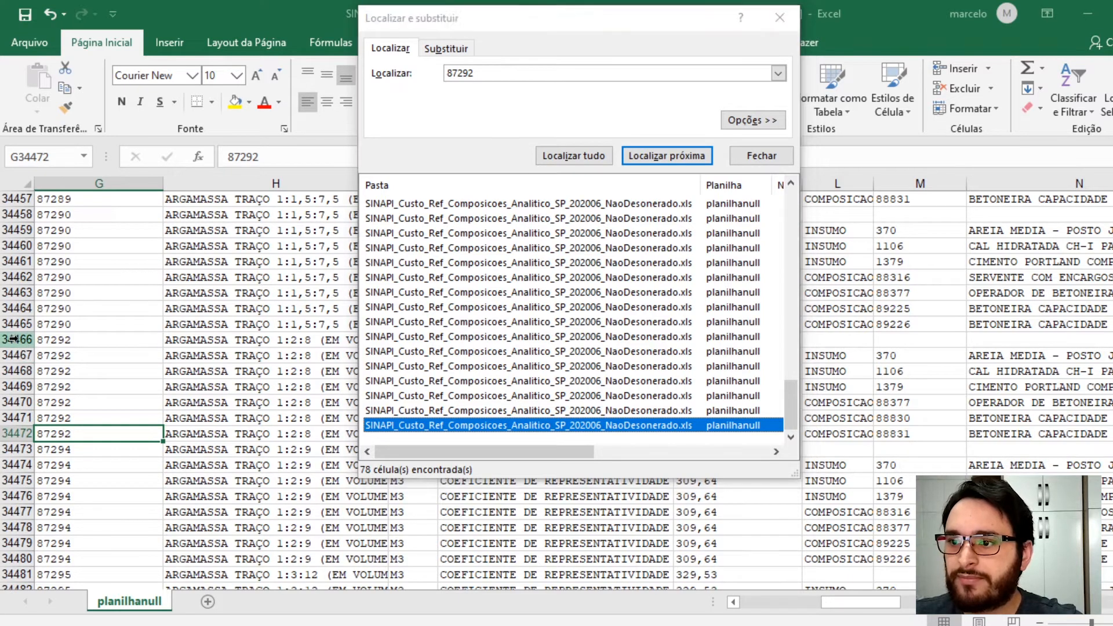
pyautogui.click(14, 340)
pyautogui.moveTo(13, 340); pyautogui.dragTo(11, 434)
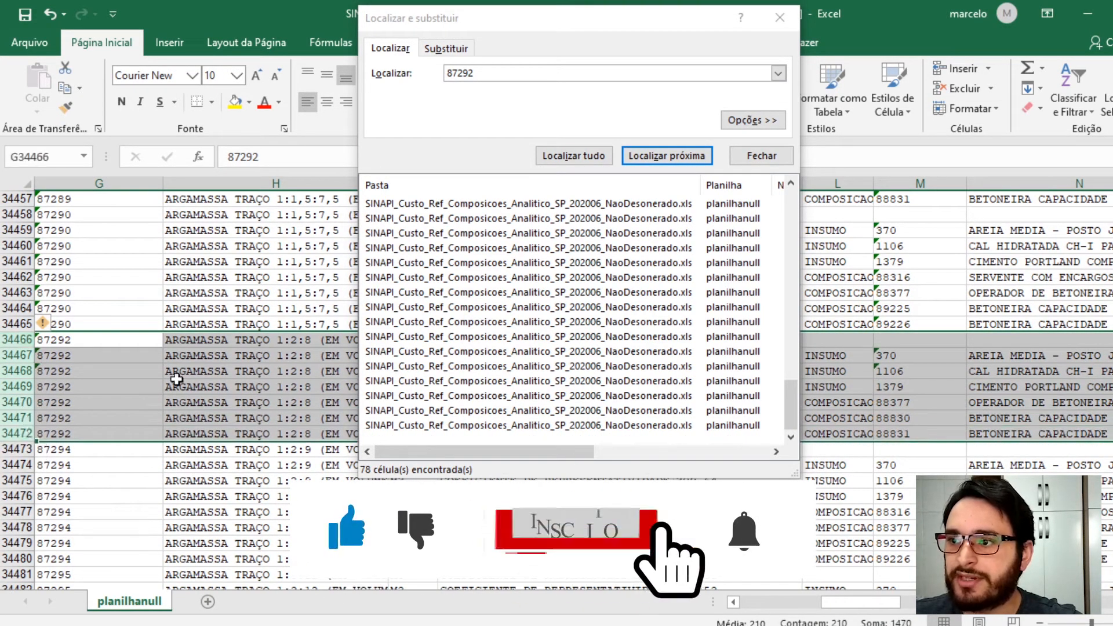
pyautogui.click(235, 102)
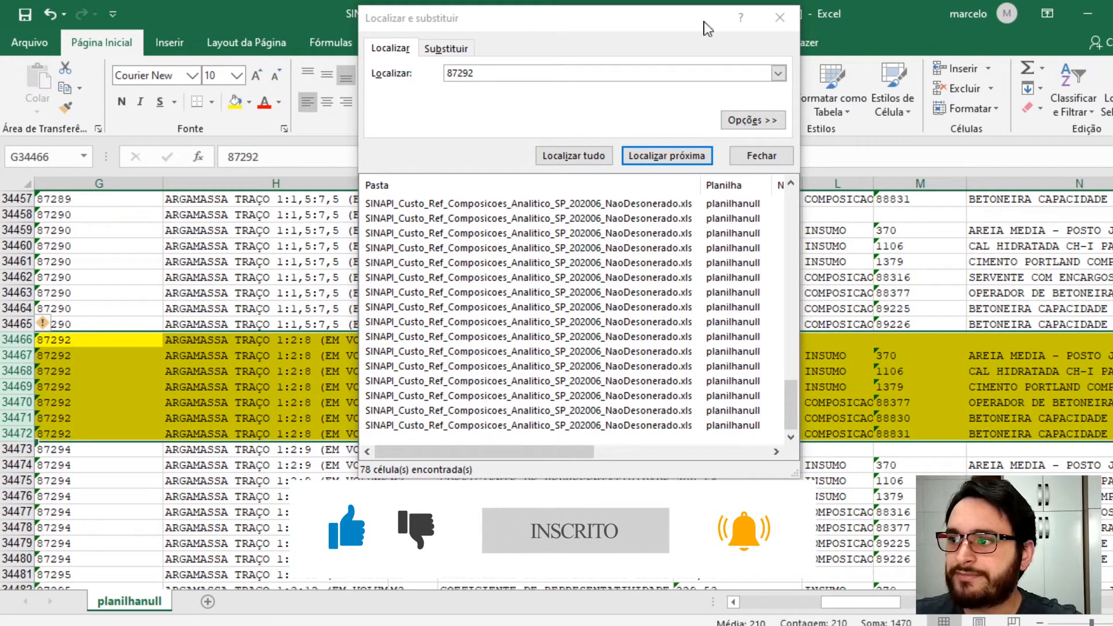
pyautogui.click(779, 17)
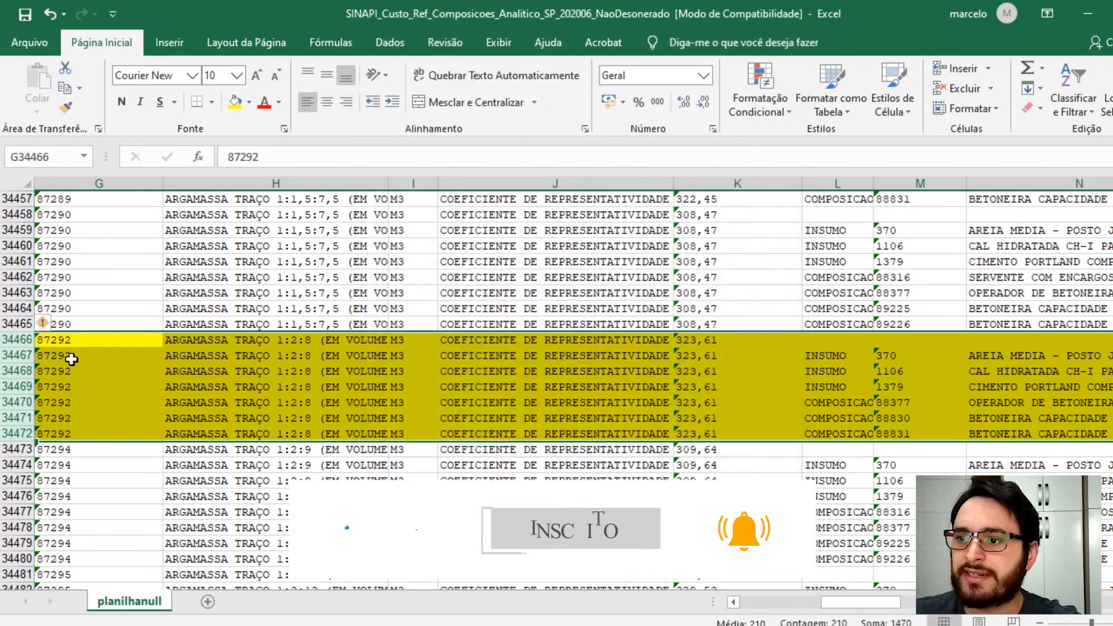
# - Copy composition 87292's rows from column G through column R
pyautogui.moveTo(87, 340); pyautogui.dragTo(1062, 431)
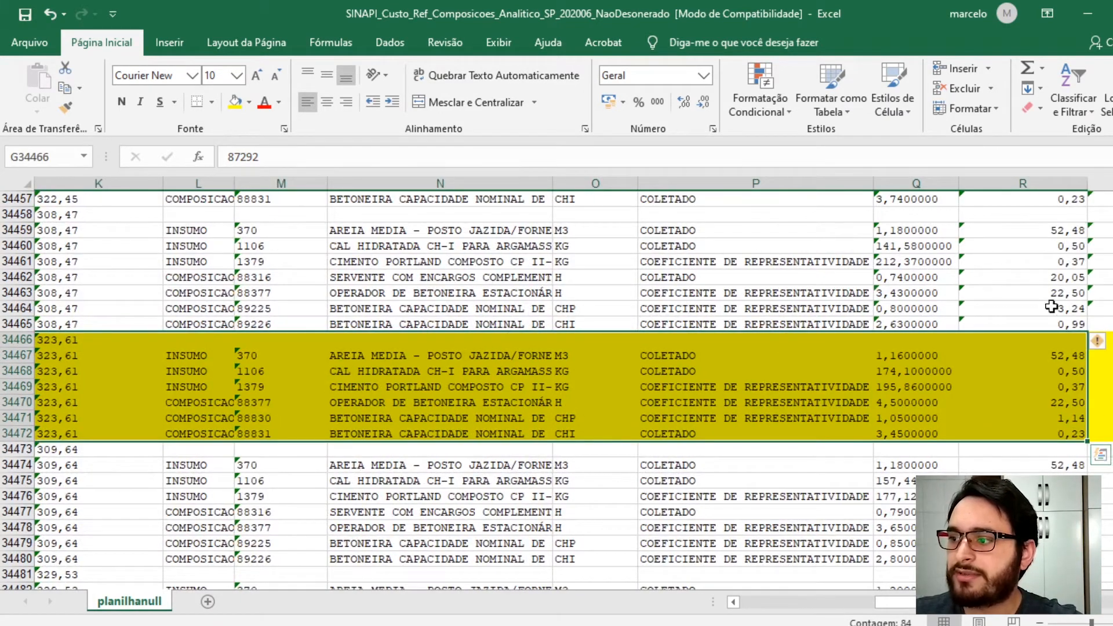
pyautogui.rightClick(1053, 369)
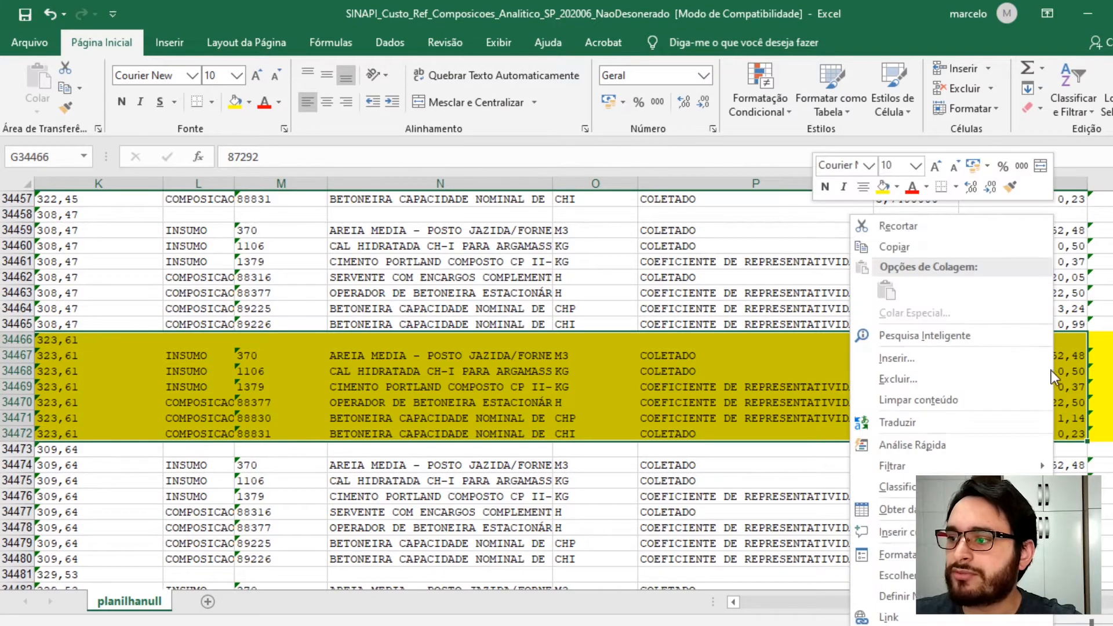
pyautogui.click(926, 250)
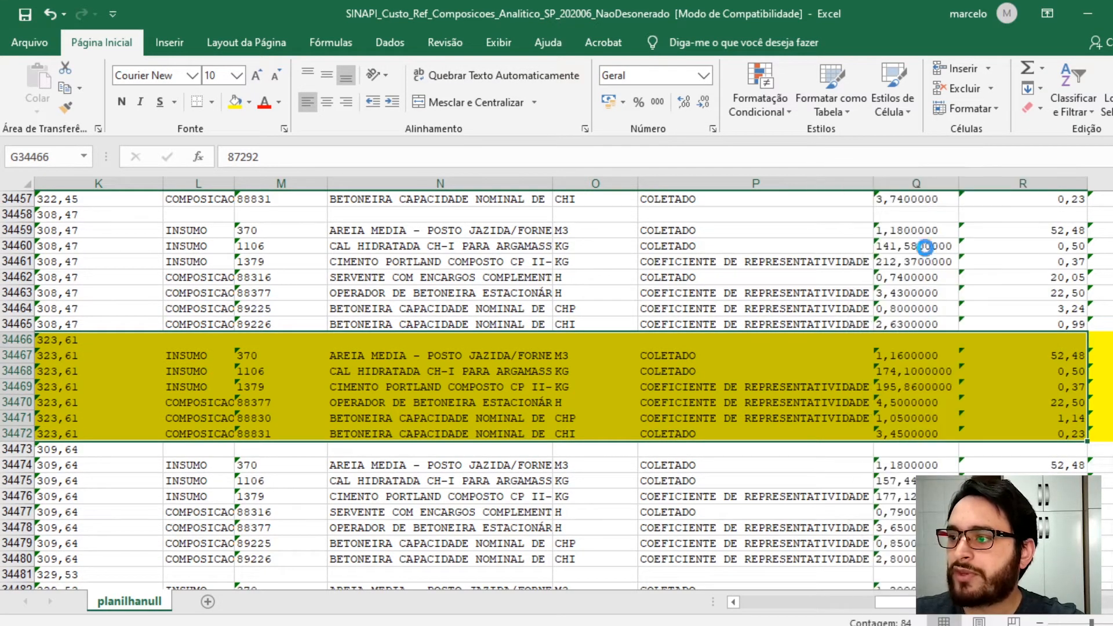
pyautogui.hscroll(-6, 556, 383)
# - Switch to the new workbook and insert the copied 87292 rows at row 6, shifting cells down
pyautogui.moveTo(406, 603)
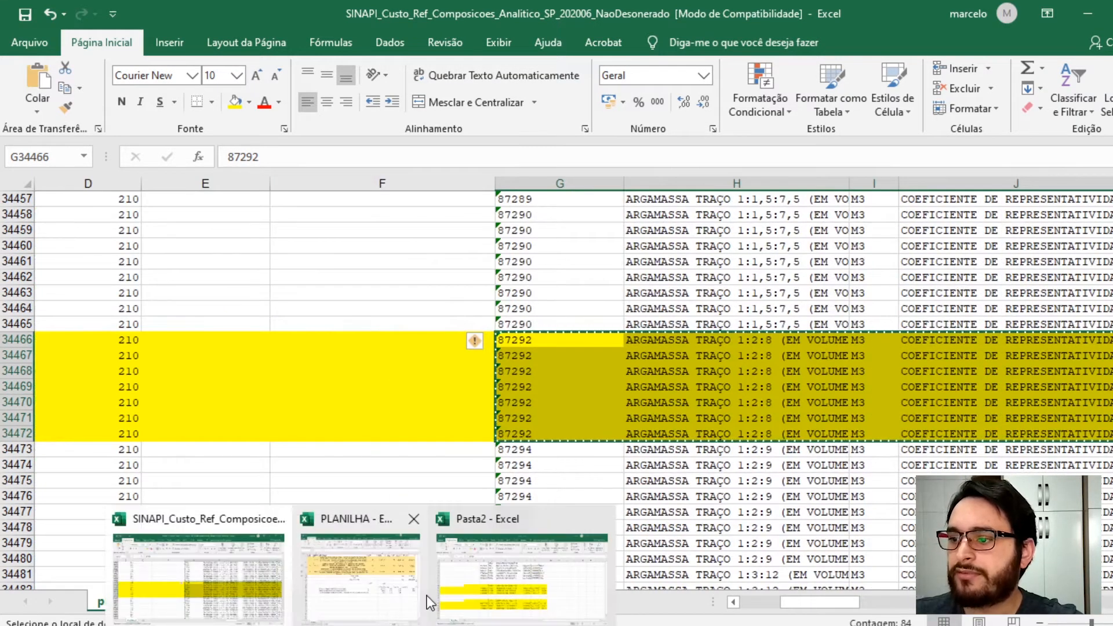
pyautogui.click(483, 590)
pyautogui.scroll(-2, 226, 489)
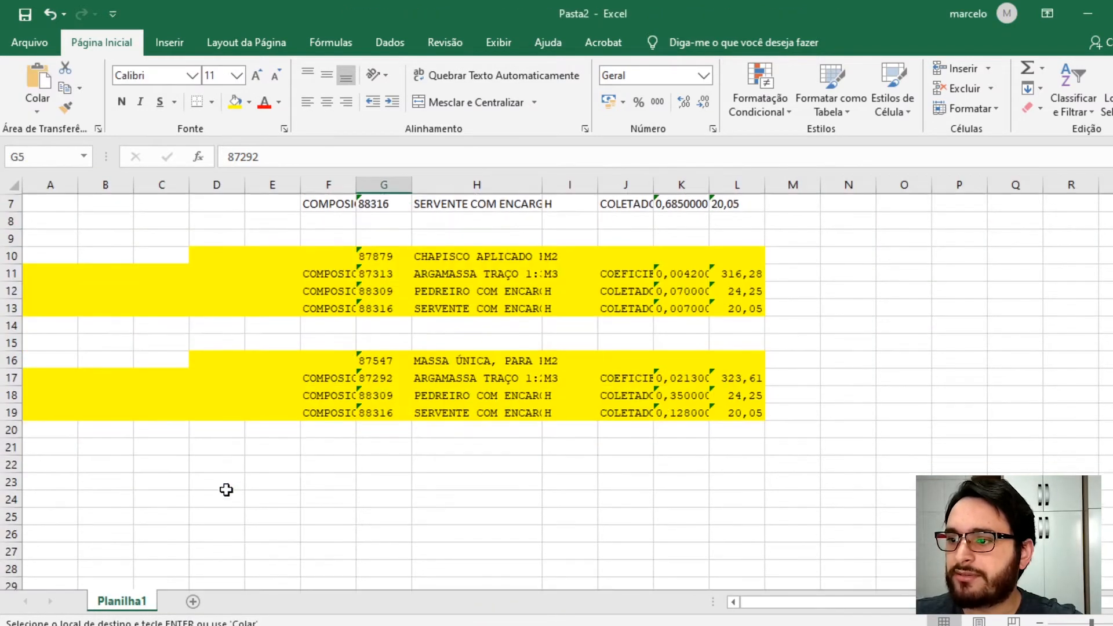
pyautogui.scroll(2, 109, 364)
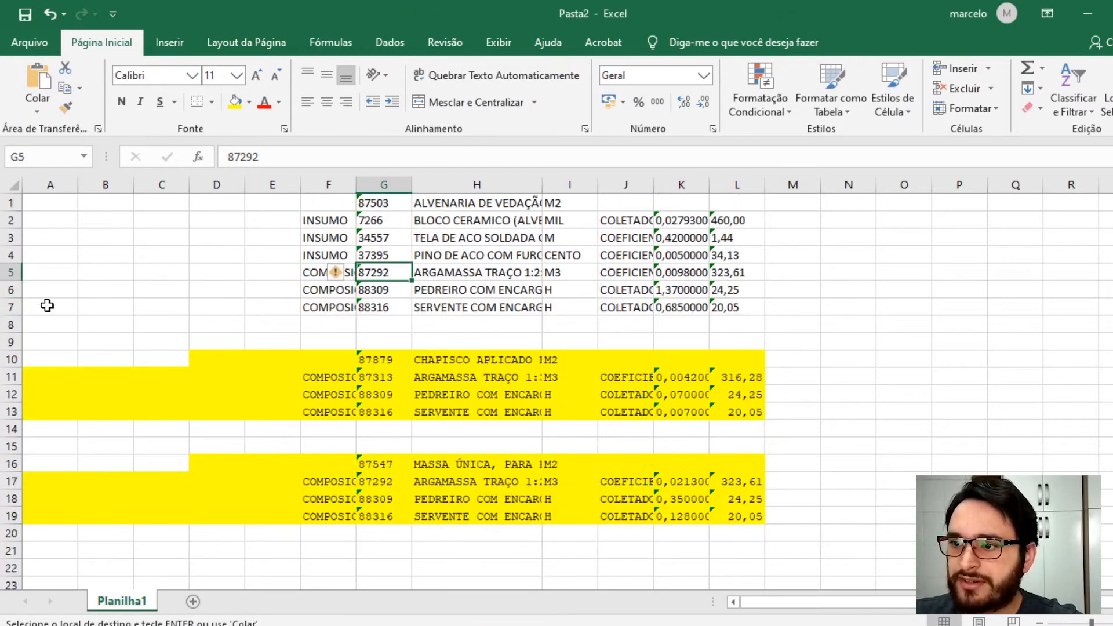
pyautogui.click(9, 289)
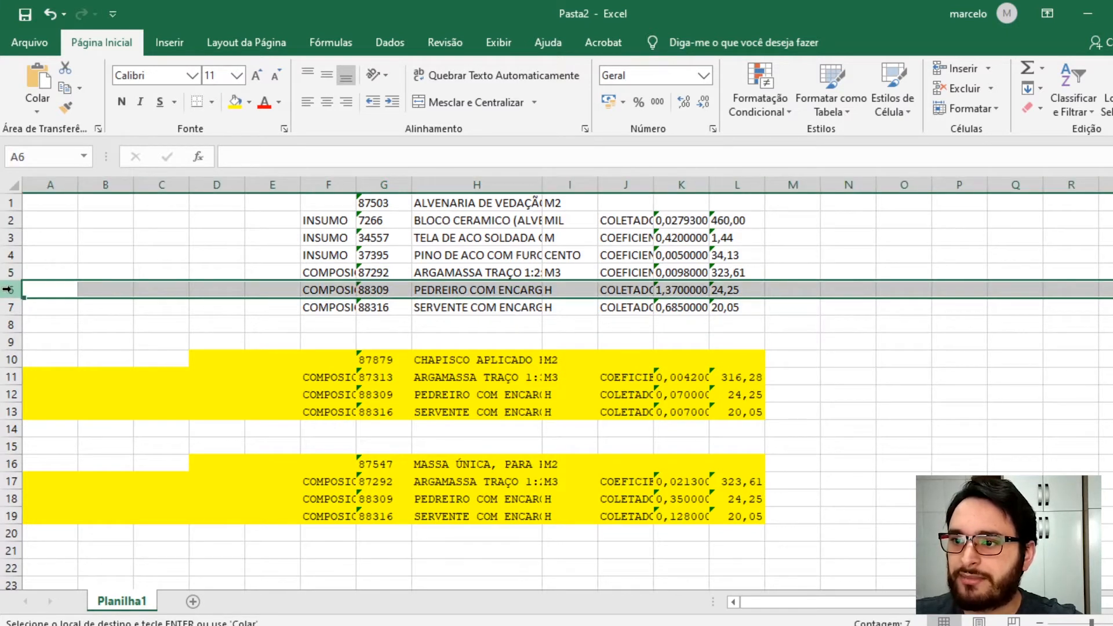
pyautogui.rightClick(8, 289)
pyautogui.click(11, 289)
pyautogui.click(10, 289)
pyautogui.rightClick(6, 290)
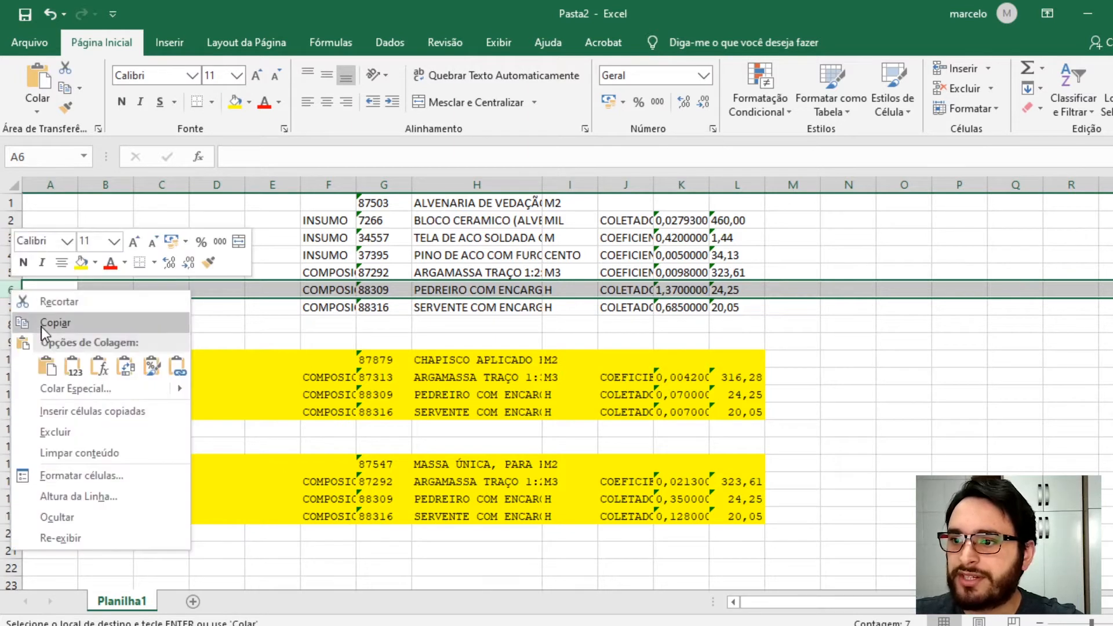
pyautogui.click(88, 414)
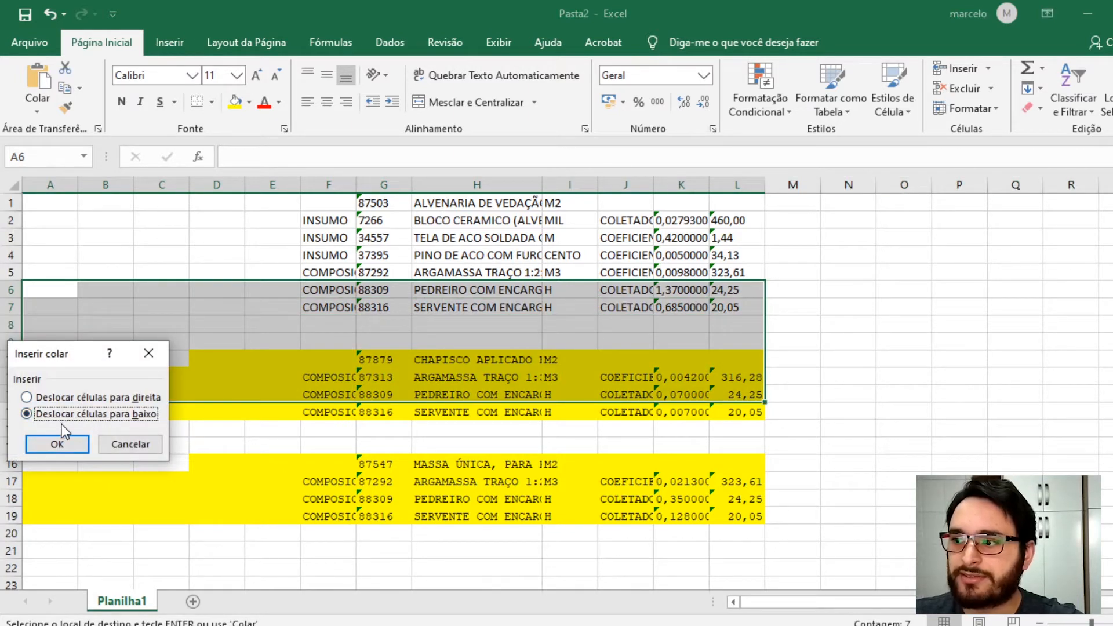
pyautogui.click(56, 445)
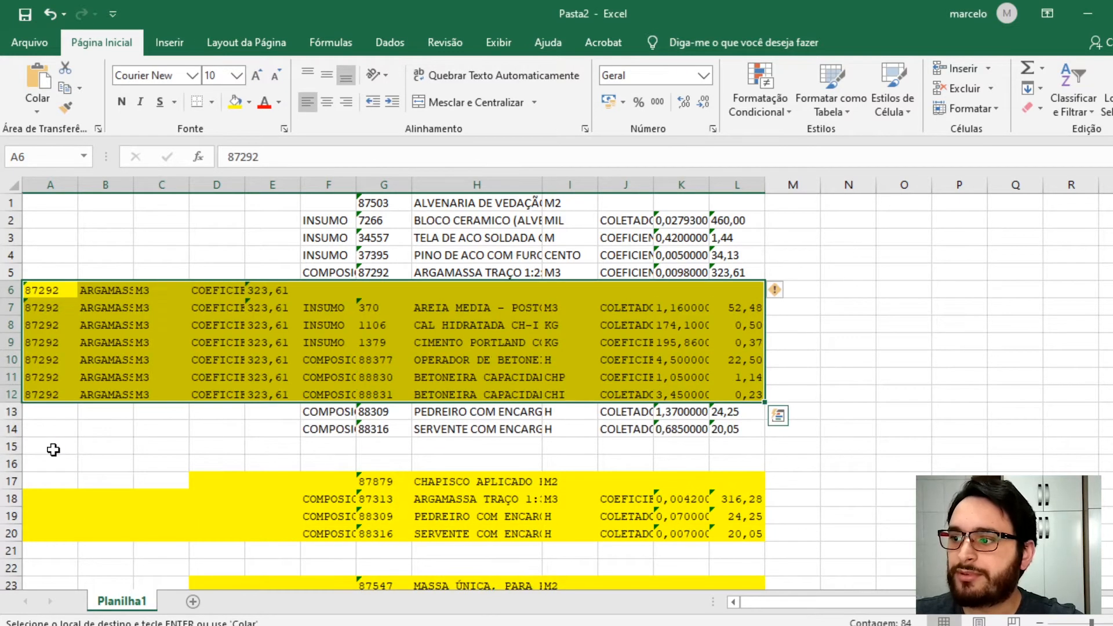
# - Move the 87292 code, description and unit from the start of row 6 into columns G to I, replacing existing data
pyautogui.click(491, 270)
pyautogui.scroll(-1, 460, 290)
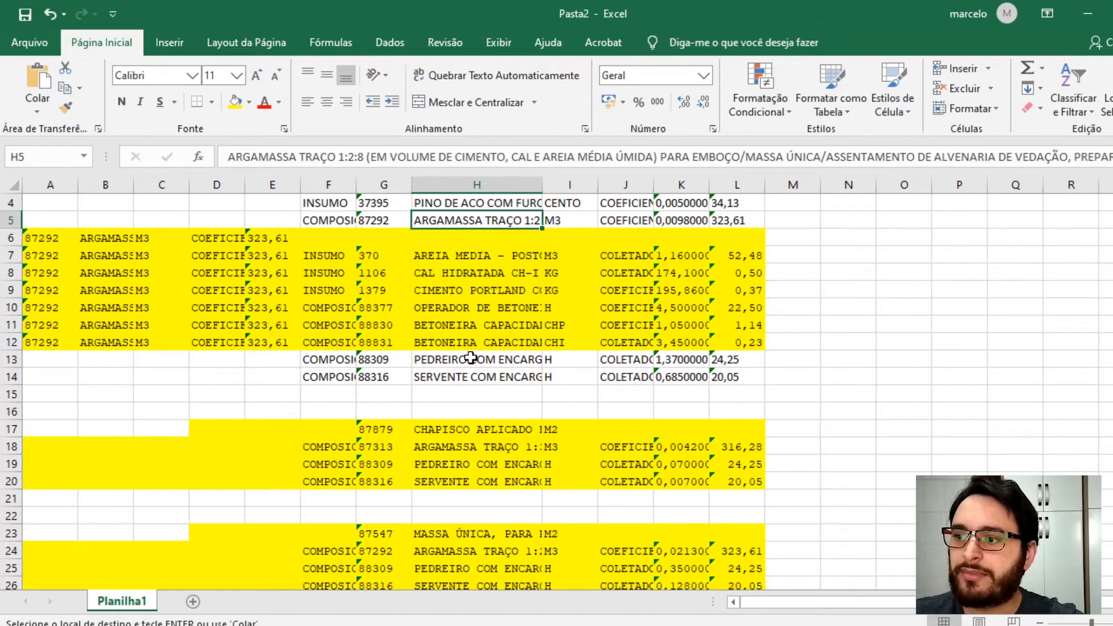
pyautogui.click(470, 359)
pyautogui.moveTo(473, 370); pyautogui.dragTo(475, 377)
pyautogui.scroll(3, 449, 292)
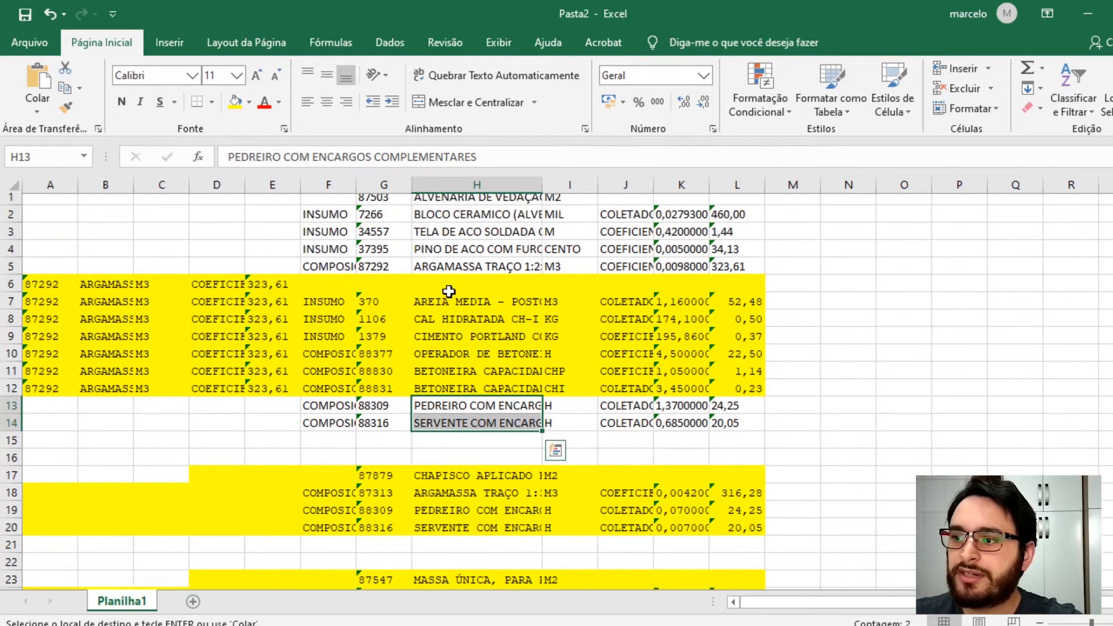
pyautogui.moveTo(445, 314); pyautogui.dragTo(446, 395)
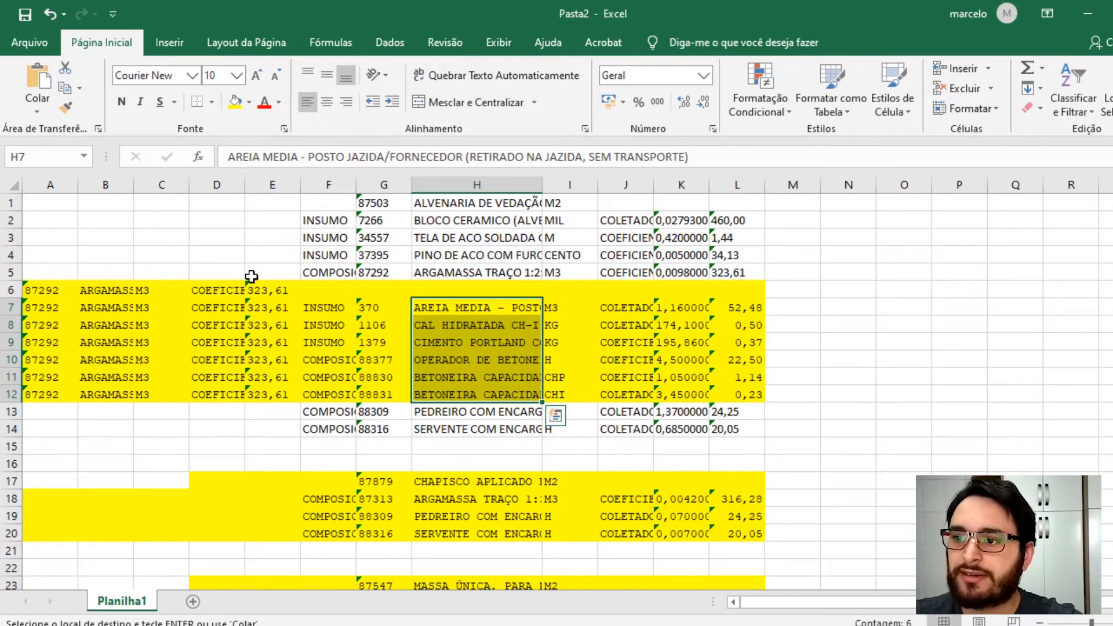
pyautogui.moveTo(35, 294); pyautogui.dragTo(557, 290)
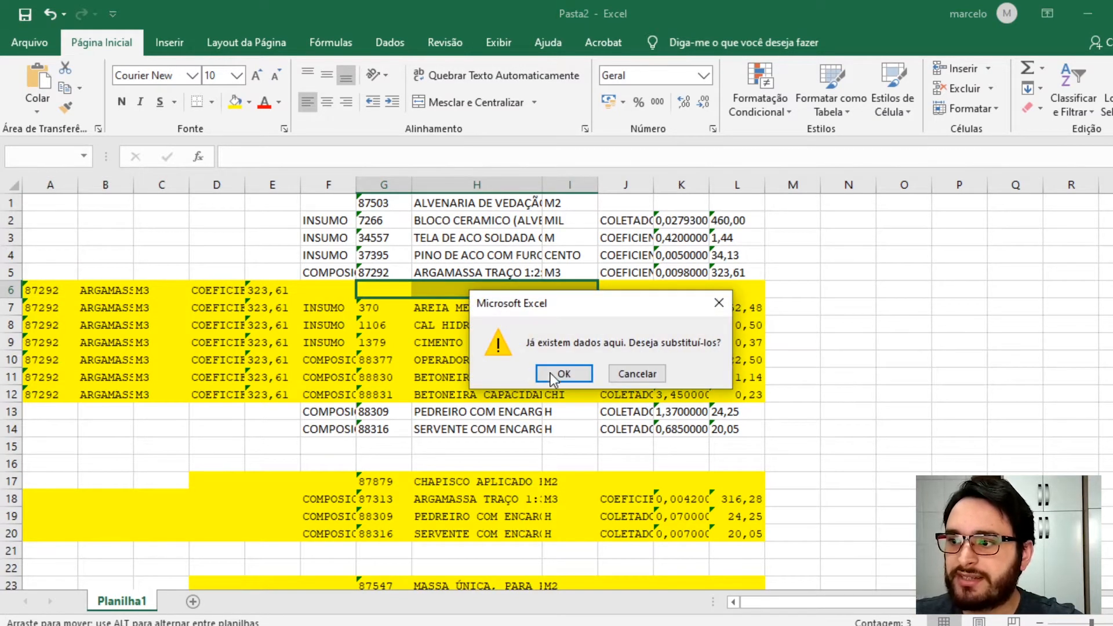
pyautogui.click(562, 374)
# - Clear the leftover cells in columns A to E of rows 6 to 12 and delete row 6
pyautogui.moveTo(247, 293); pyautogui.dragTo(33, 386)
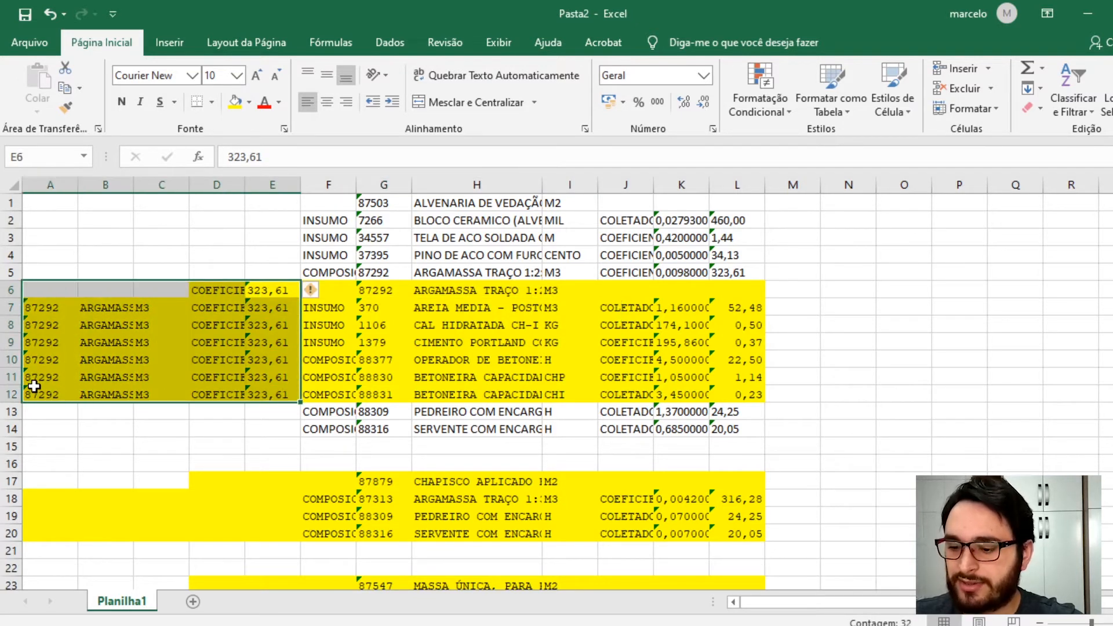
pyautogui.press('Delete')
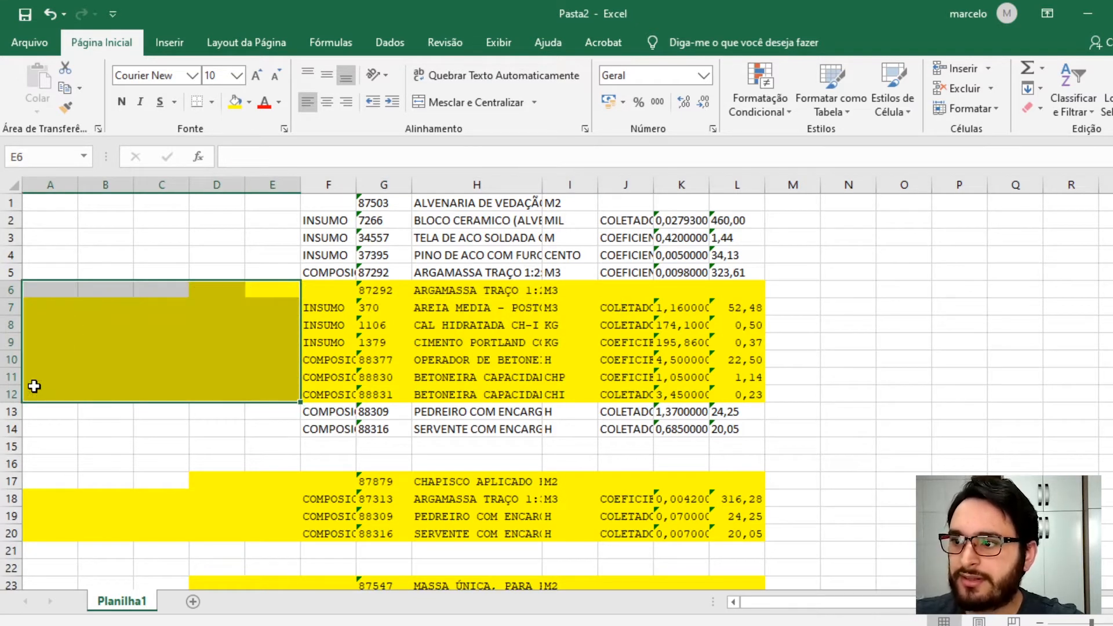
pyautogui.click(11, 290)
pyautogui.rightClick(13, 291)
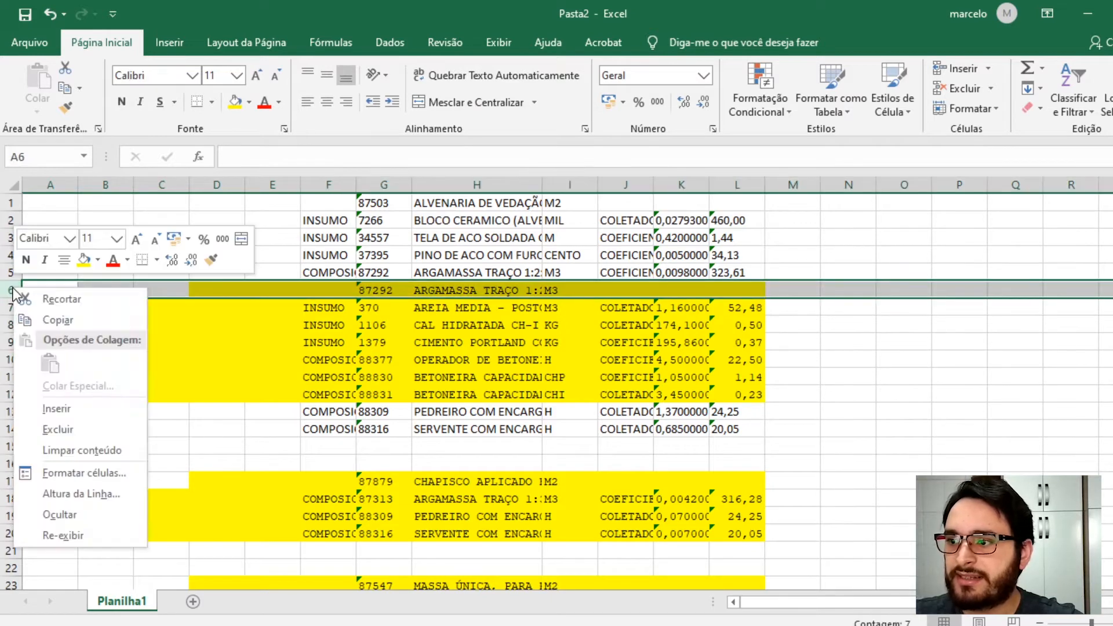
pyautogui.click(58, 429)
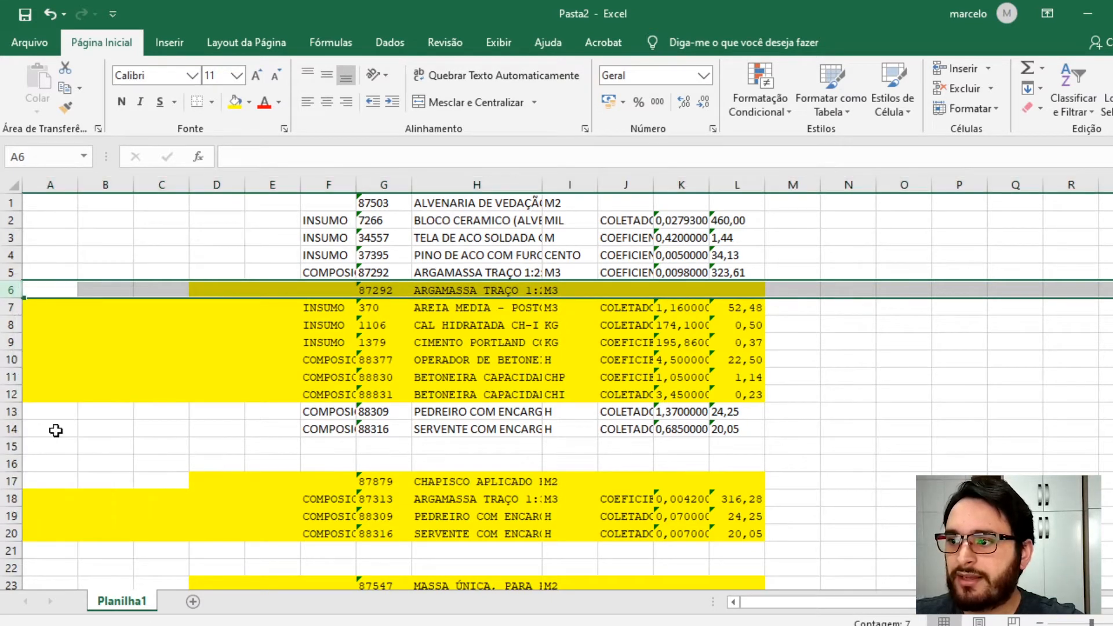
pyautogui.click(430, 432)
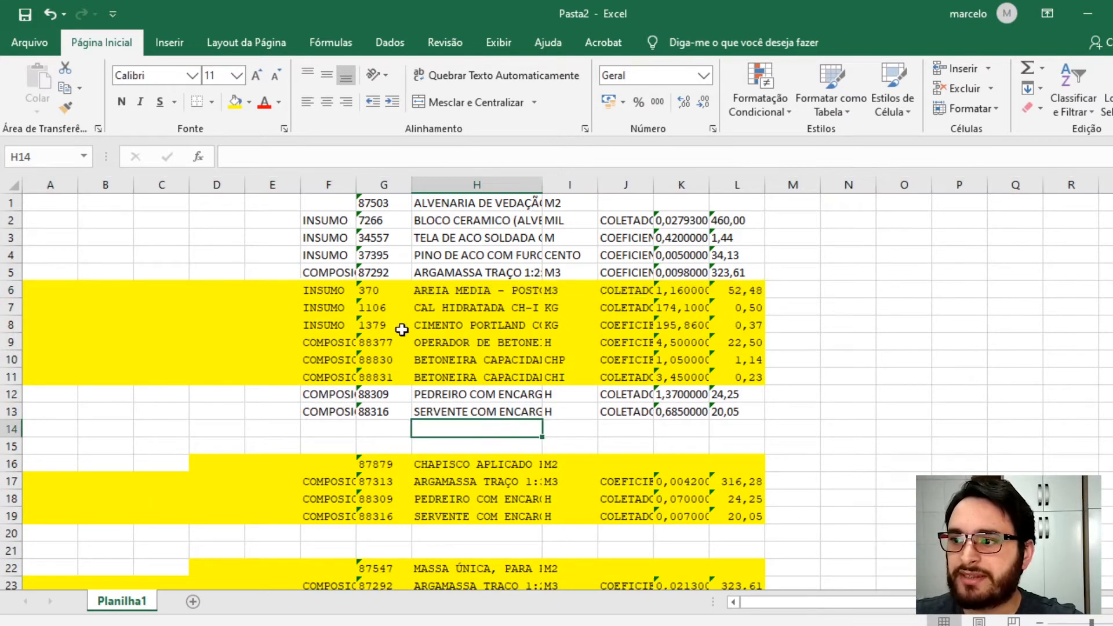
# - Remove the yellow fill from rows 16 to 26 holding compositions 87879 and 87547
pyautogui.scroll(-2, 414, 382)
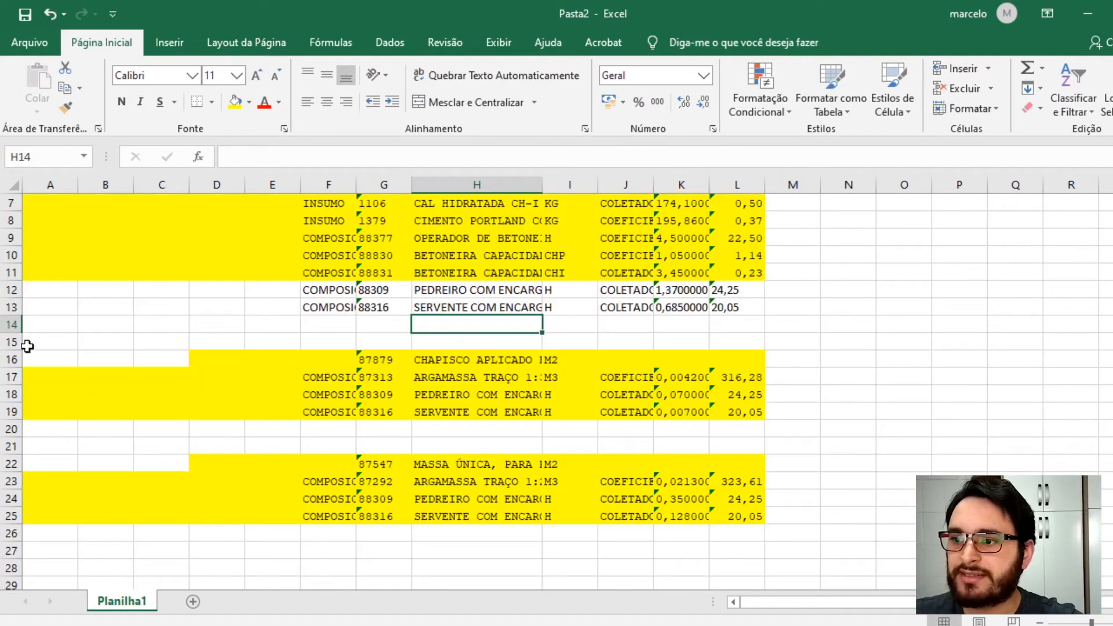
pyautogui.click(12, 365)
pyautogui.moveTo(12, 372); pyautogui.dragTo(12, 534)
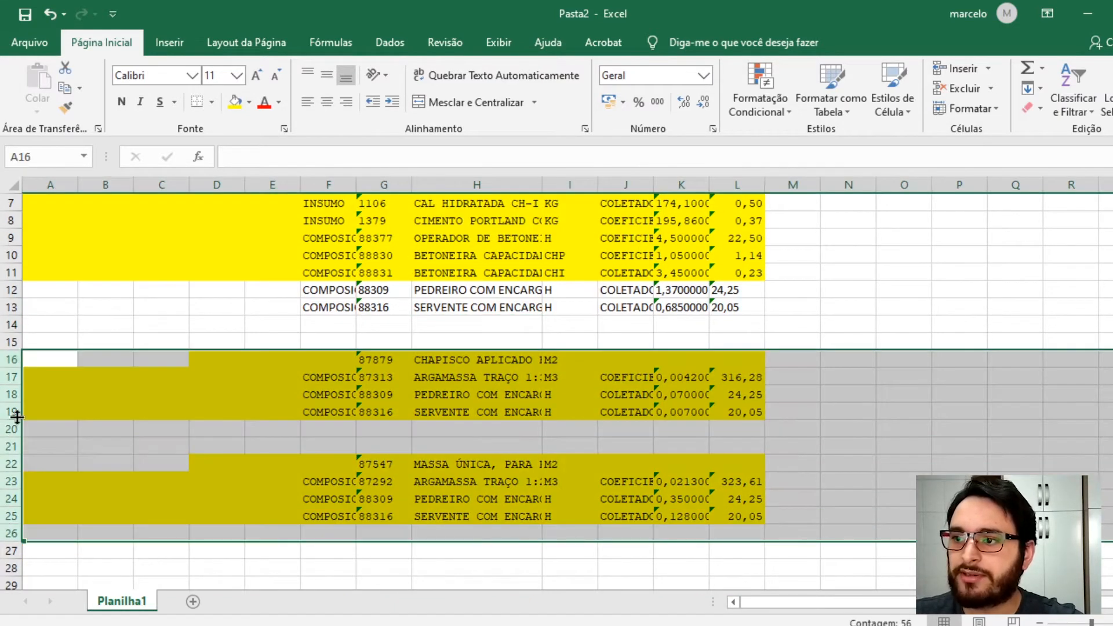
pyautogui.click(249, 103)
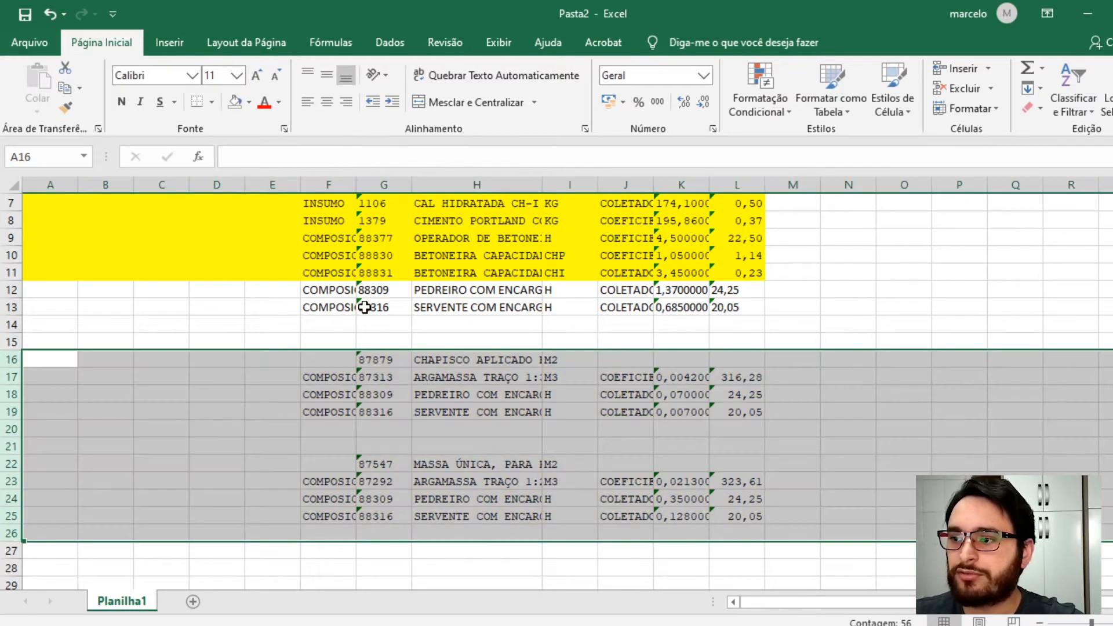
# - Examine the composition codes listed in column G under items 87879, 87547 and 87503
pyautogui.scroll(2, 364, 307)
pyautogui.scroll(-4, 394, 339)
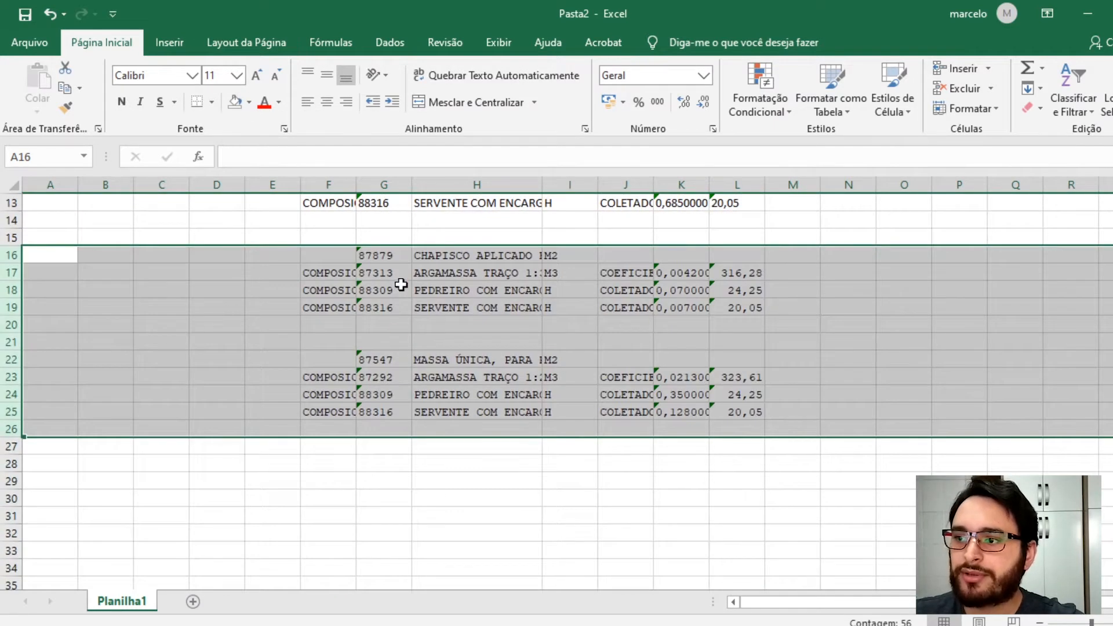
pyautogui.click(455, 301)
pyautogui.click(418, 287)
pyautogui.click(381, 278)
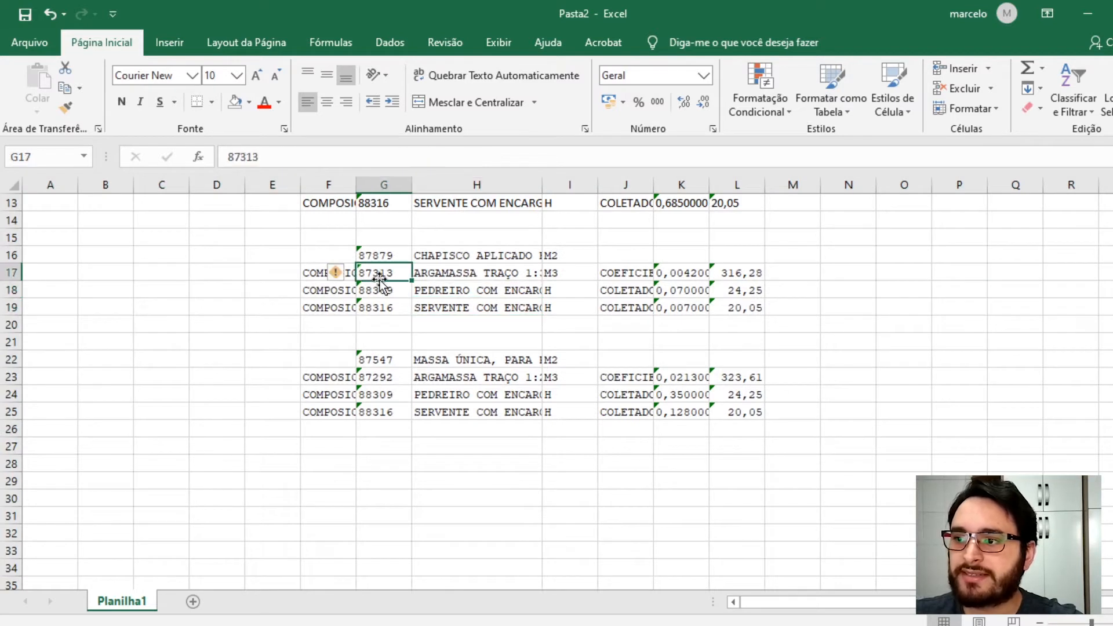
pyautogui.click(449, 387)
pyautogui.click(369, 378)
pyautogui.scroll(-1, 385, 353)
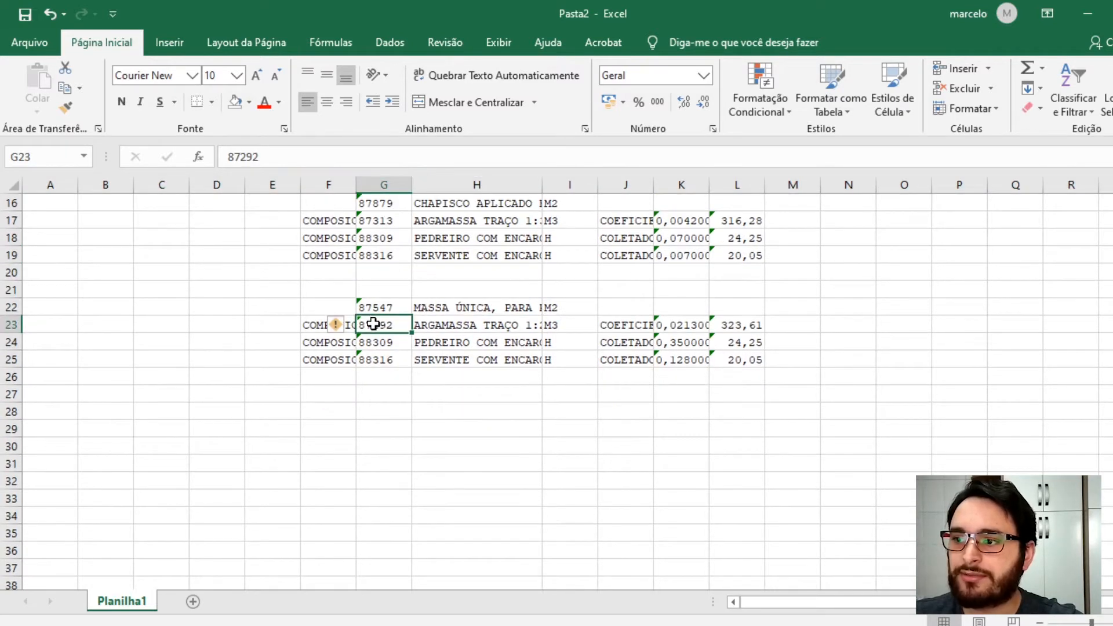
pyautogui.scroll(5, 370, 341)
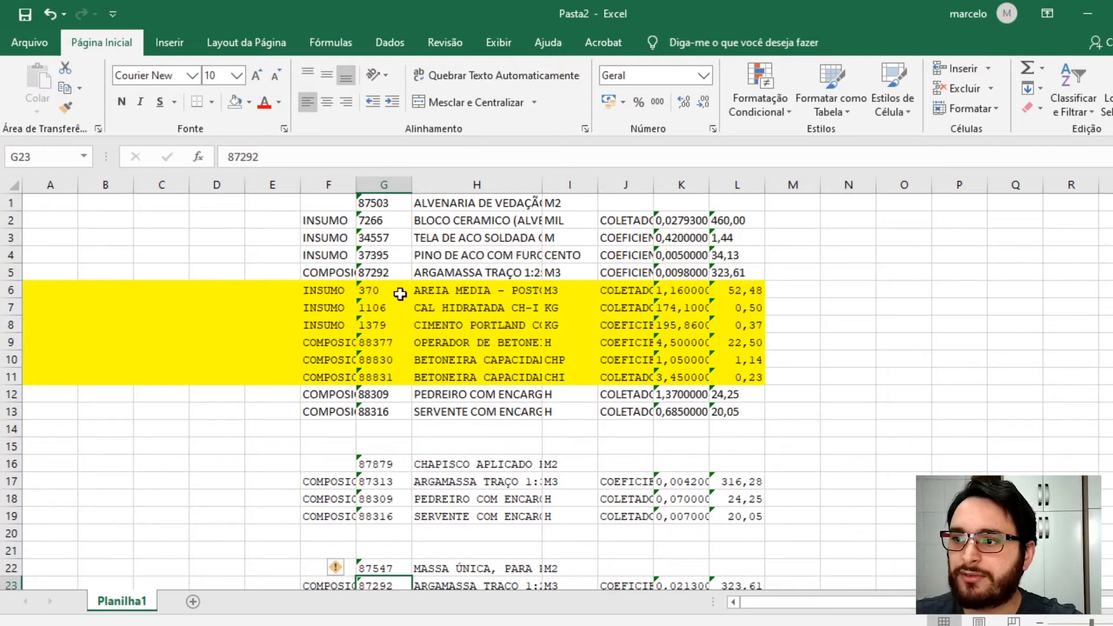
pyautogui.click(384, 274)
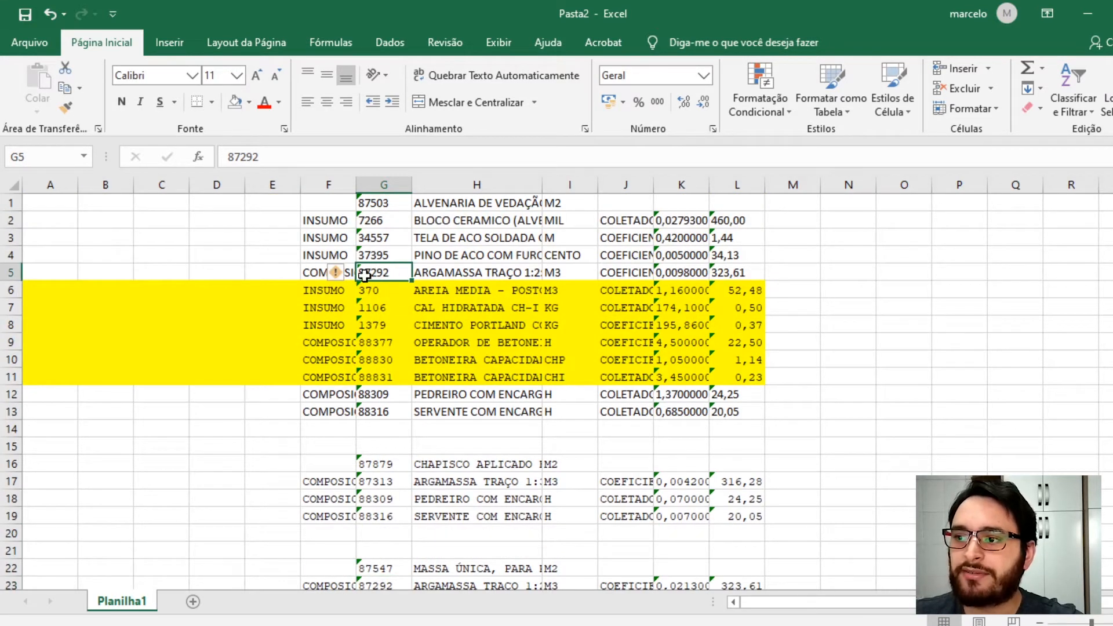
# - Copy the 87292 breakdown rows 6 to 11 and insert them as copied cells at row 24 under composition 87547
pyautogui.moveTo(10, 288); pyautogui.dragTo(5, 372)
pyautogui.hotkey('ctrl', 'c')
pyautogui.scroll(-3, 194, 379)
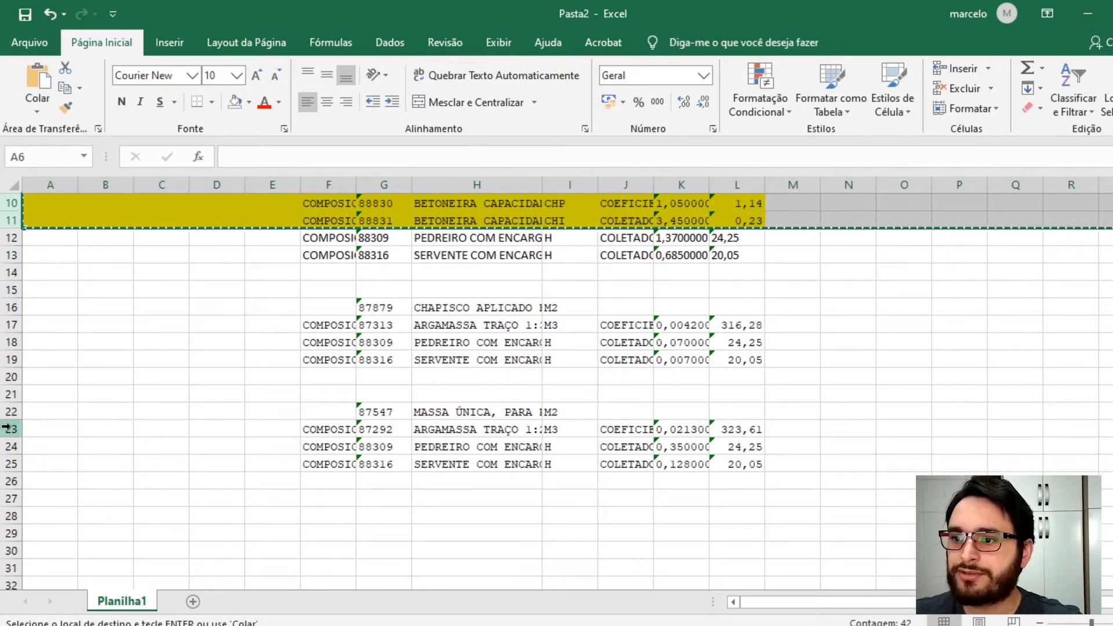
pyautogui.scroll(-1, 16, 416)
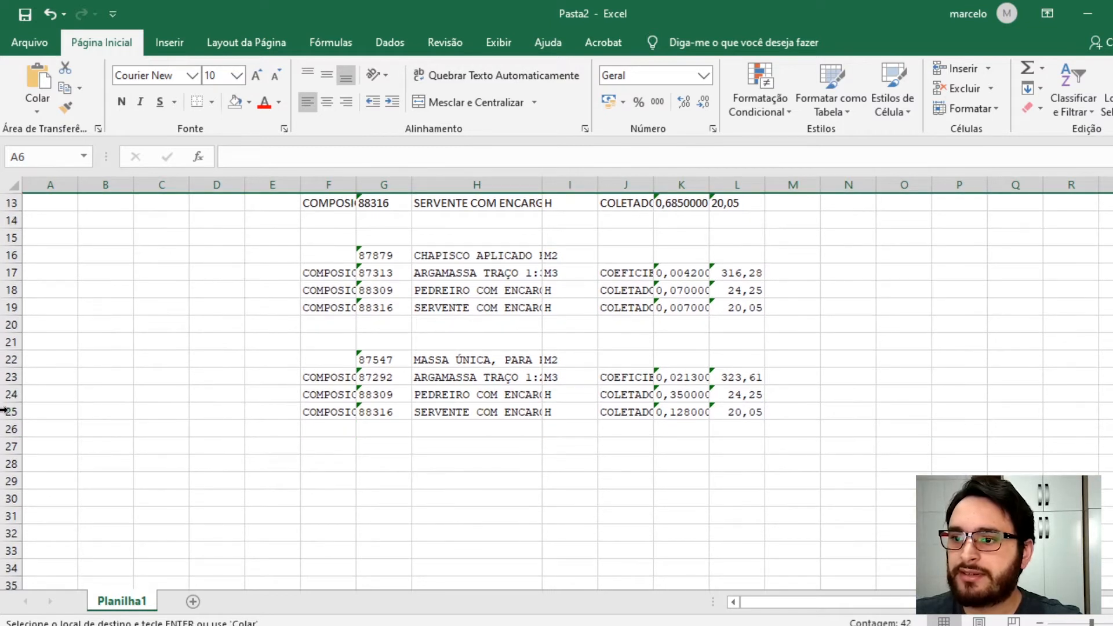
pyautogui.click(10, 380)
pyautogui.click(10, 395)
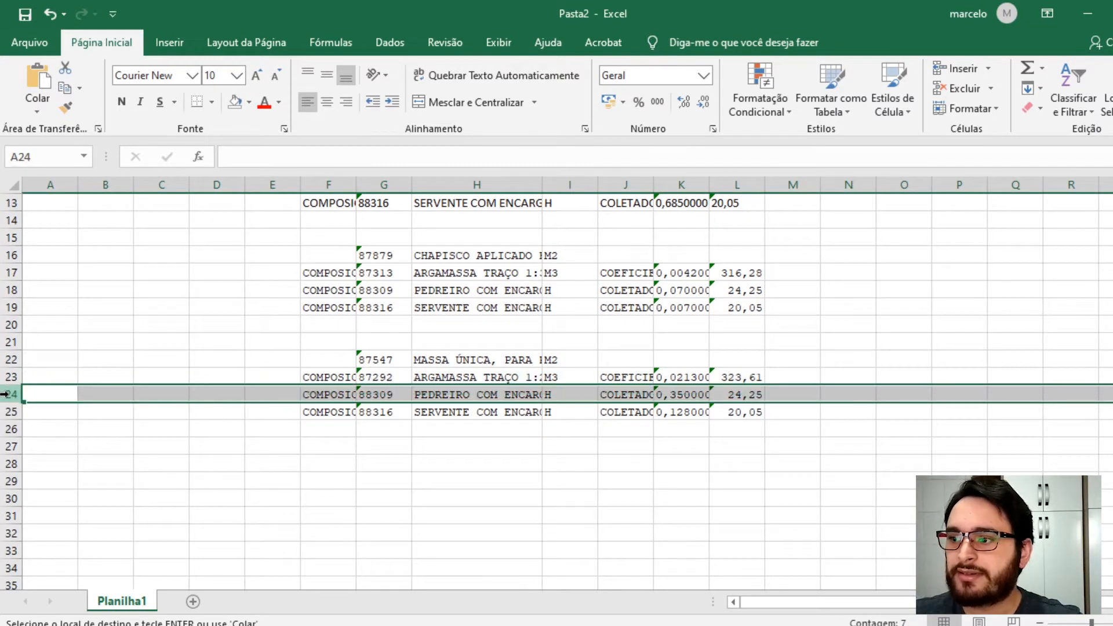
pyautogui.rightClick(10, 395)
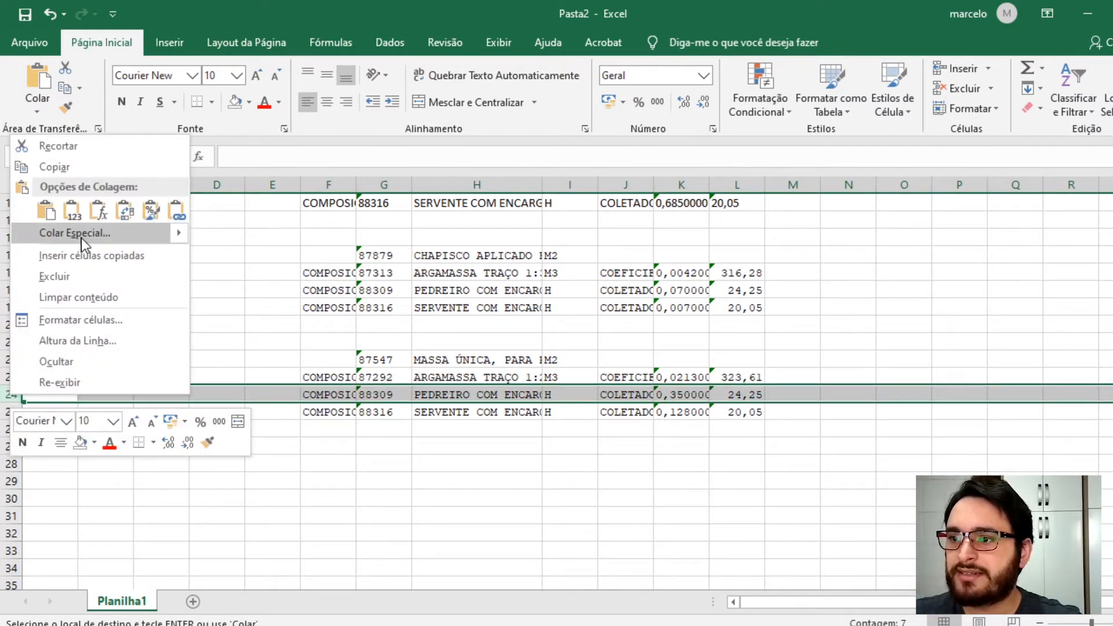
pyautogui.click(82, 255)
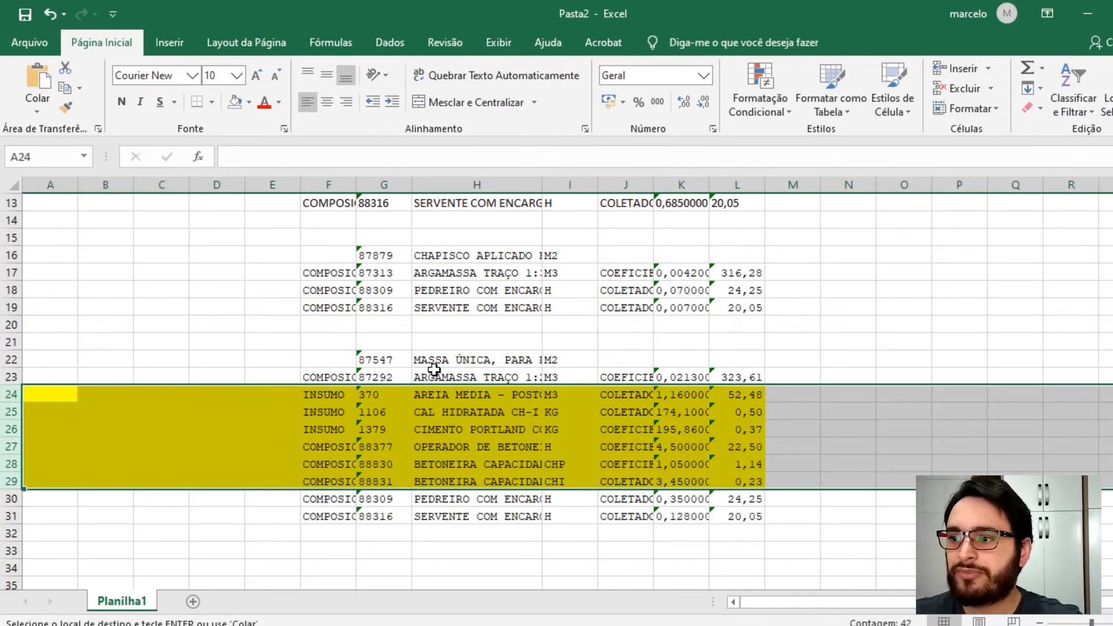
# - Switch to the SINAPI workbook and find all occurrences of 87313, jumping to the last match
pyautogui.click(387, 377)
pyautogui.scroll(1, 389, 348)
pyautogui.click(402, 326)
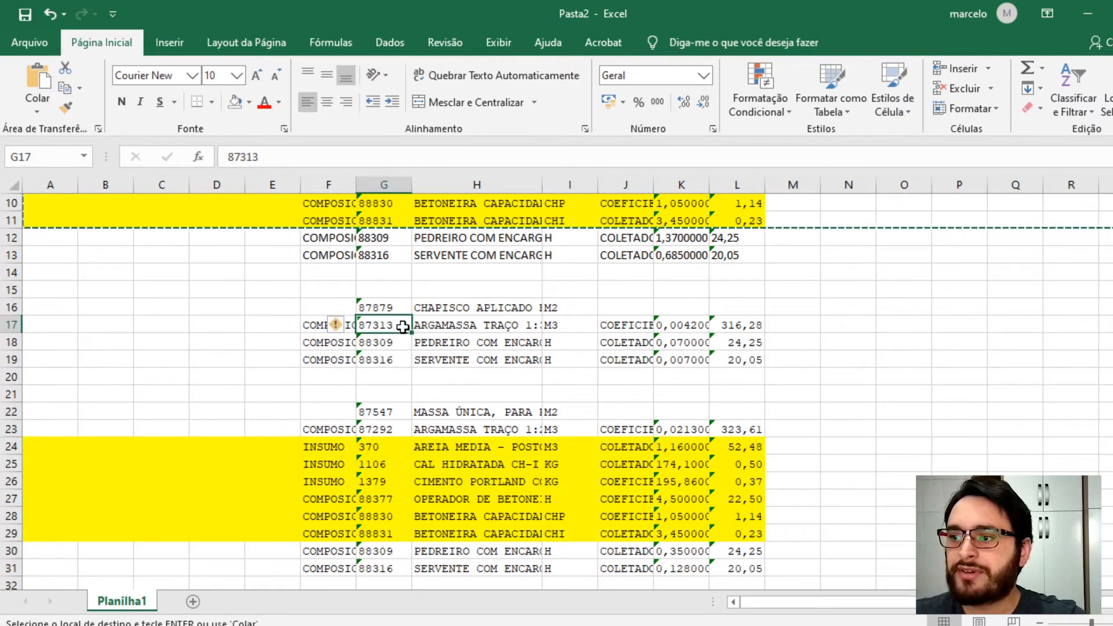
pyautogui.press('Escape')
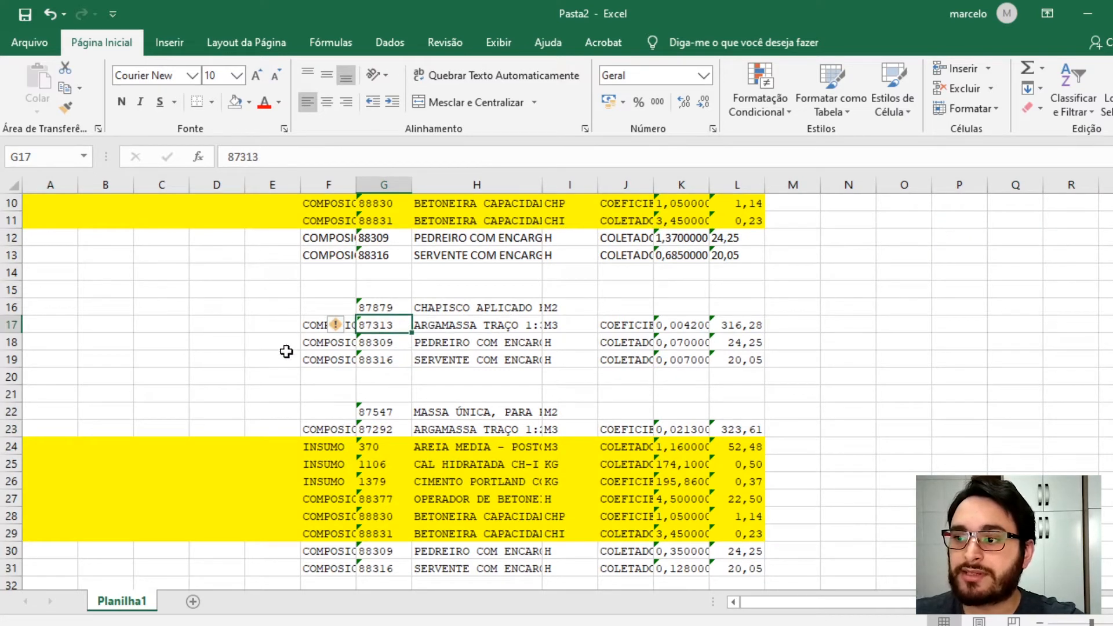
pyautogui.click(360, 625)
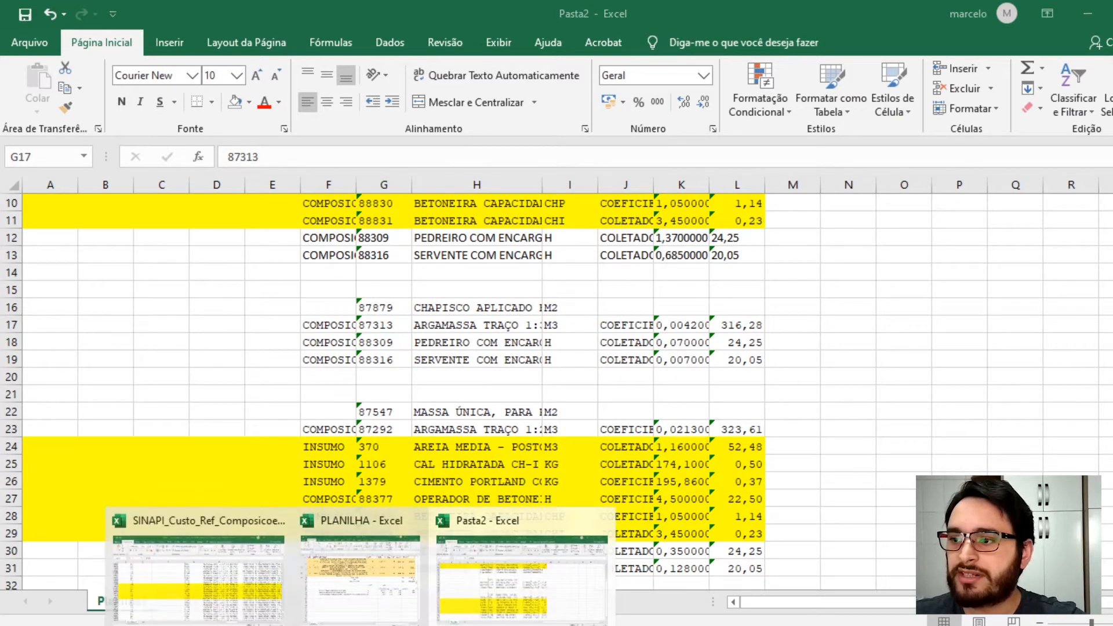
pyautogui.click(163, 584)
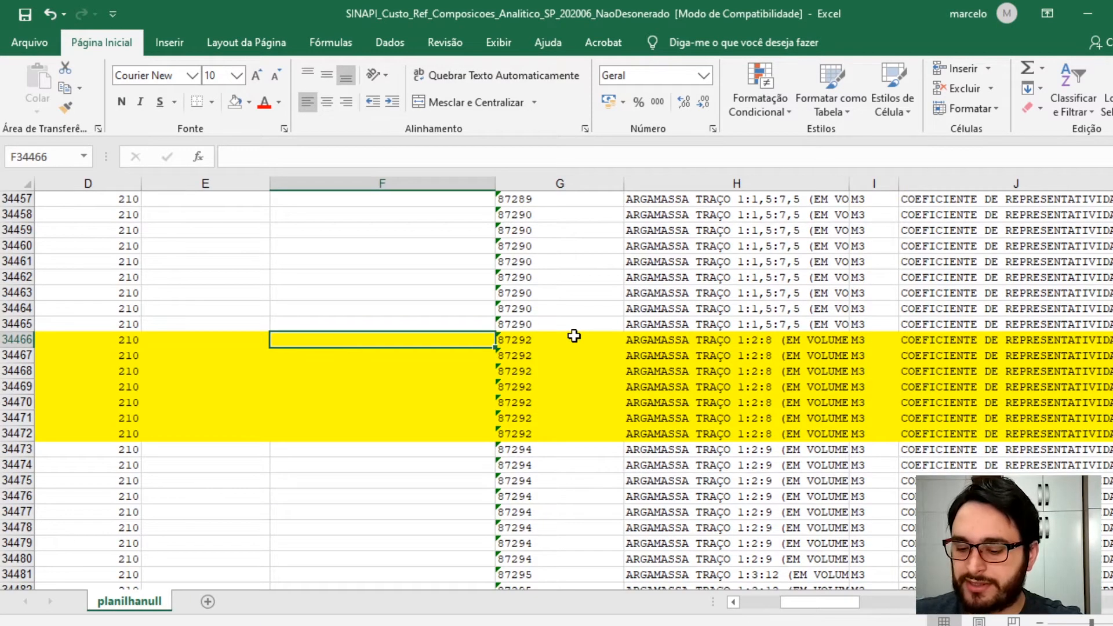
pyautogui.hotkey('ctrl', 'l')
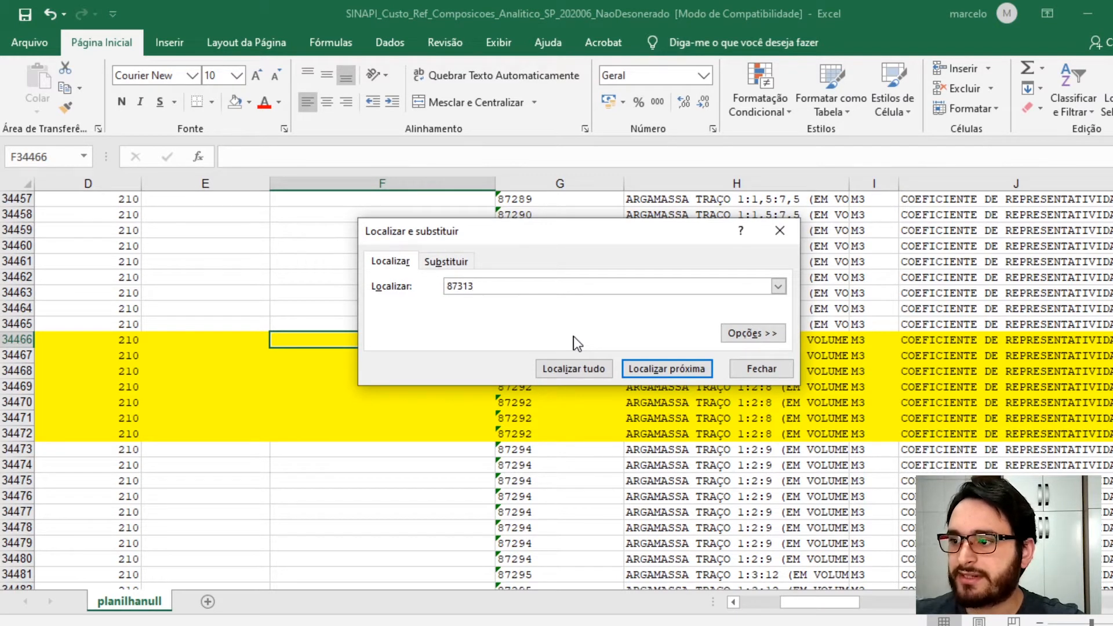
pyautogui.click(575, 368)
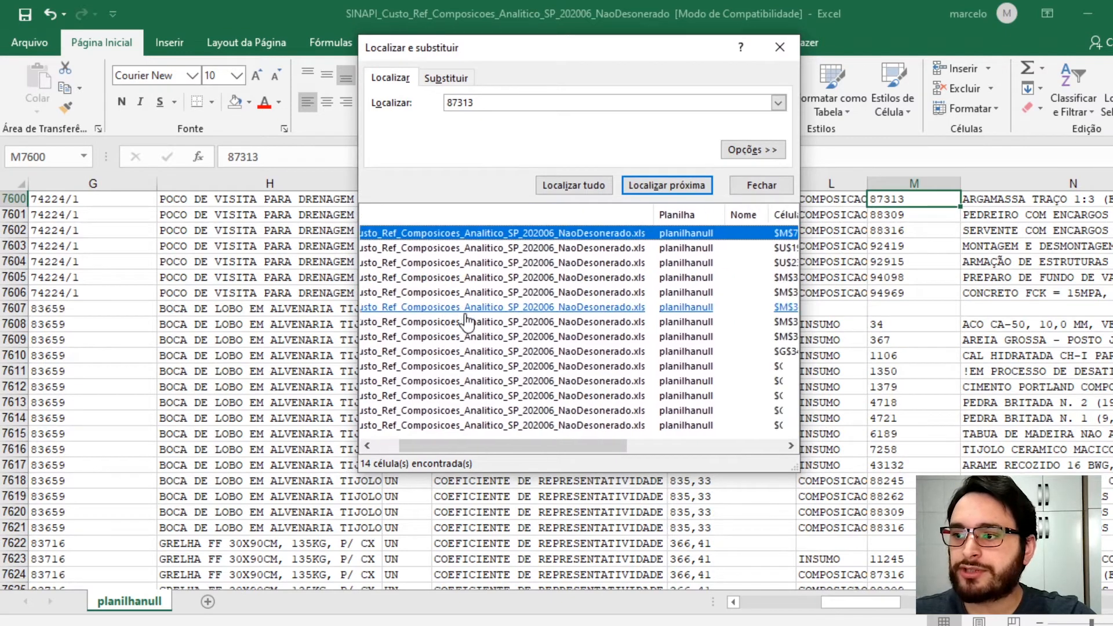
pyautogui.click(382, 426)
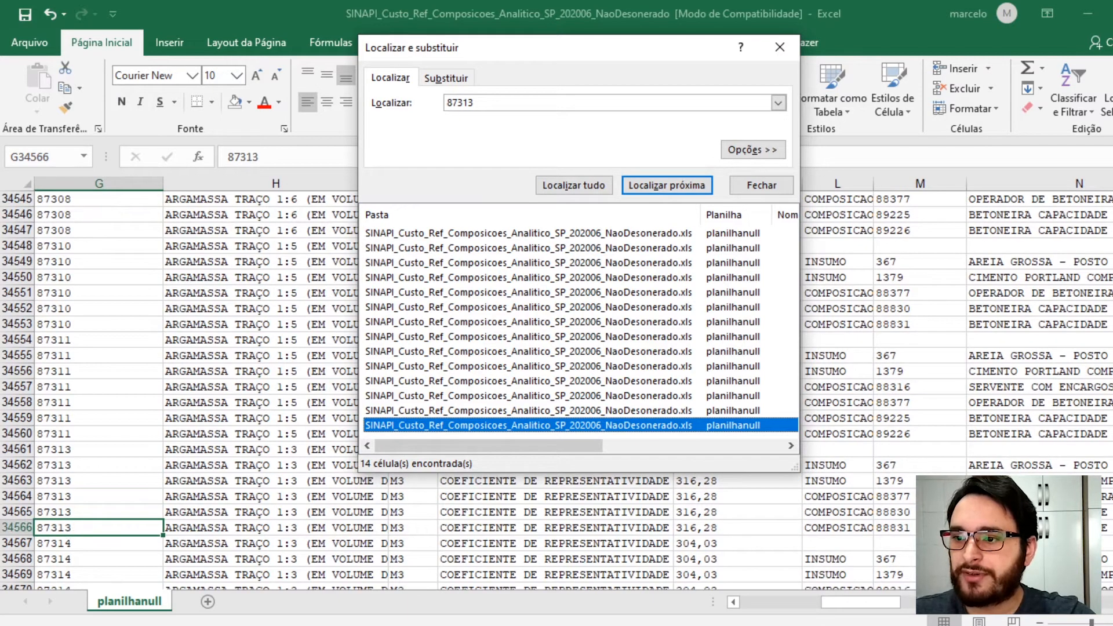
pyautogui.scroll(-3, 11, 441)
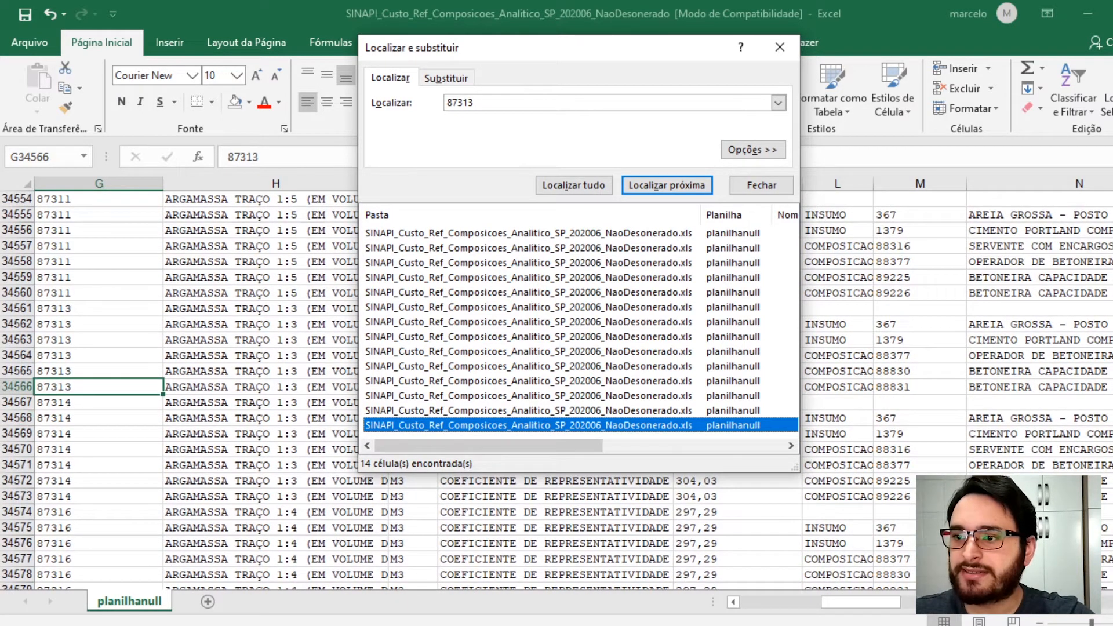
# - Highlight rows 34561 to 34566 of composition 87313 in yellow and close the Find dialog
pyautogui.click(11, 308)
pyautogui.moveTo(12, 308); pyautogui.dragTo(11, 388)
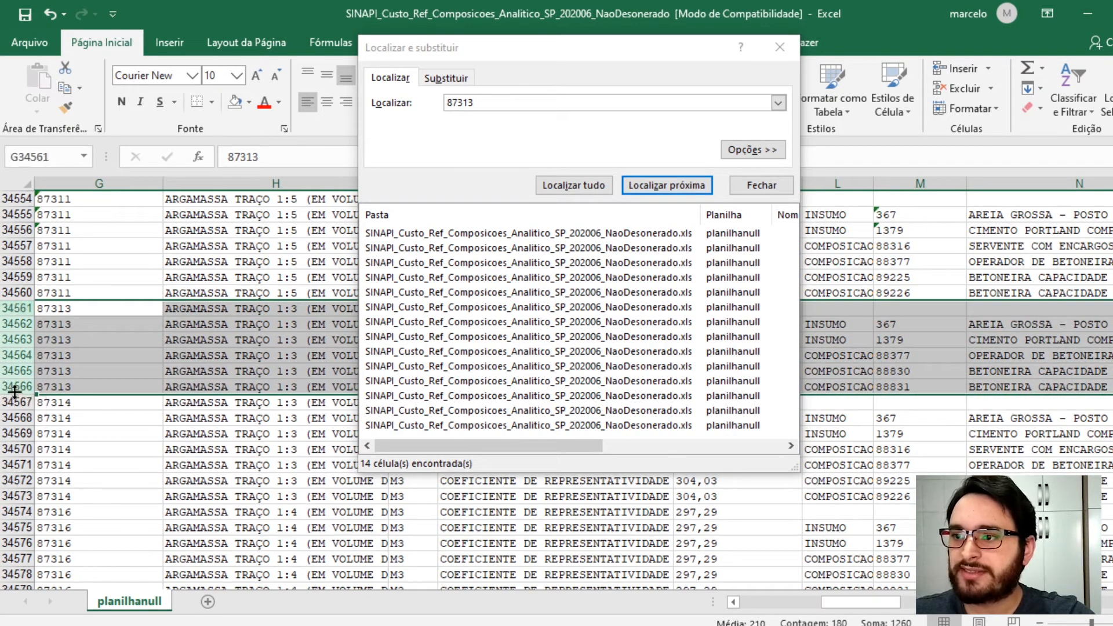
pyautogui.click(248, 102)
pyautogui.click(279, 238)
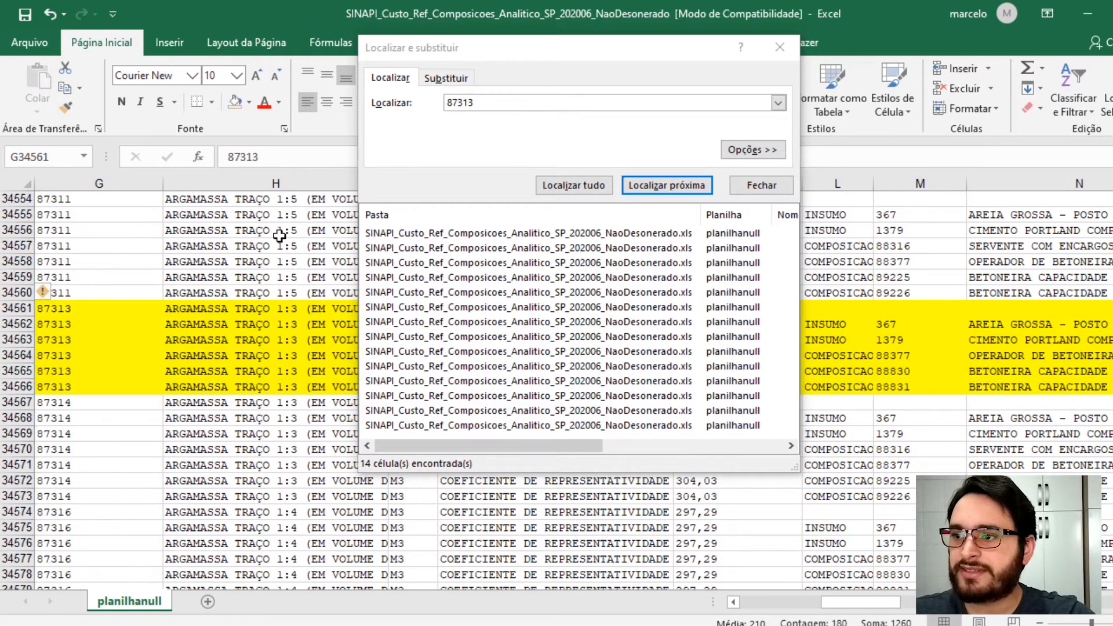
pyautogui.click(779, 49)
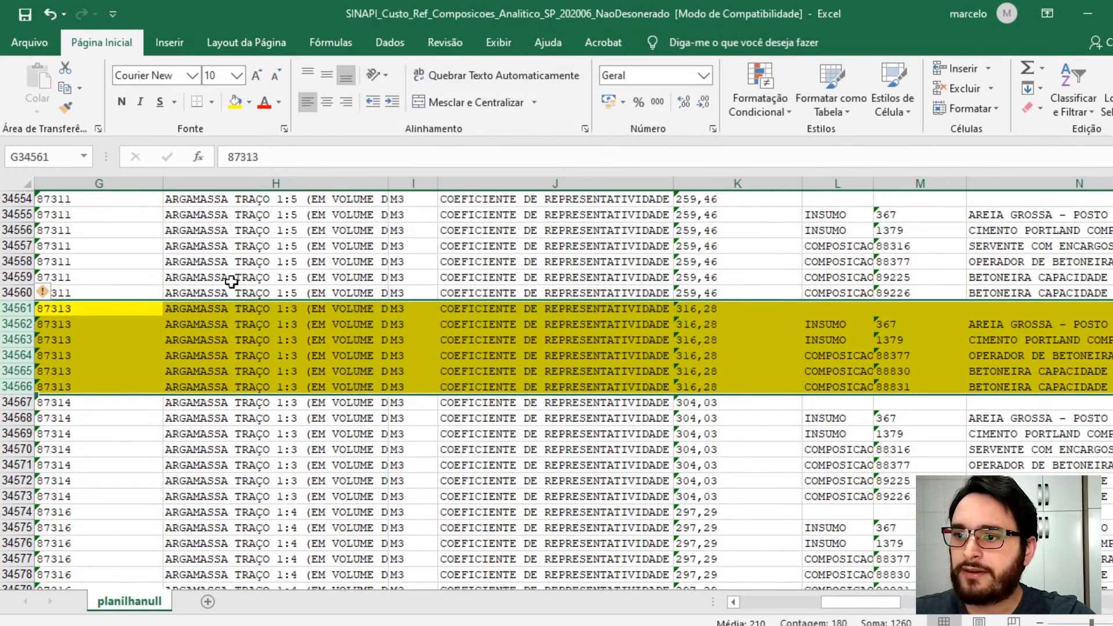
# - Copy the highlighted 87313 breakdown rows and insert them as copied cells, shifting down, at row 18 of the new workbook under composition 87879
pyautogui.moveTo(58, 308); pyautogui.dragTo(1027, 386)
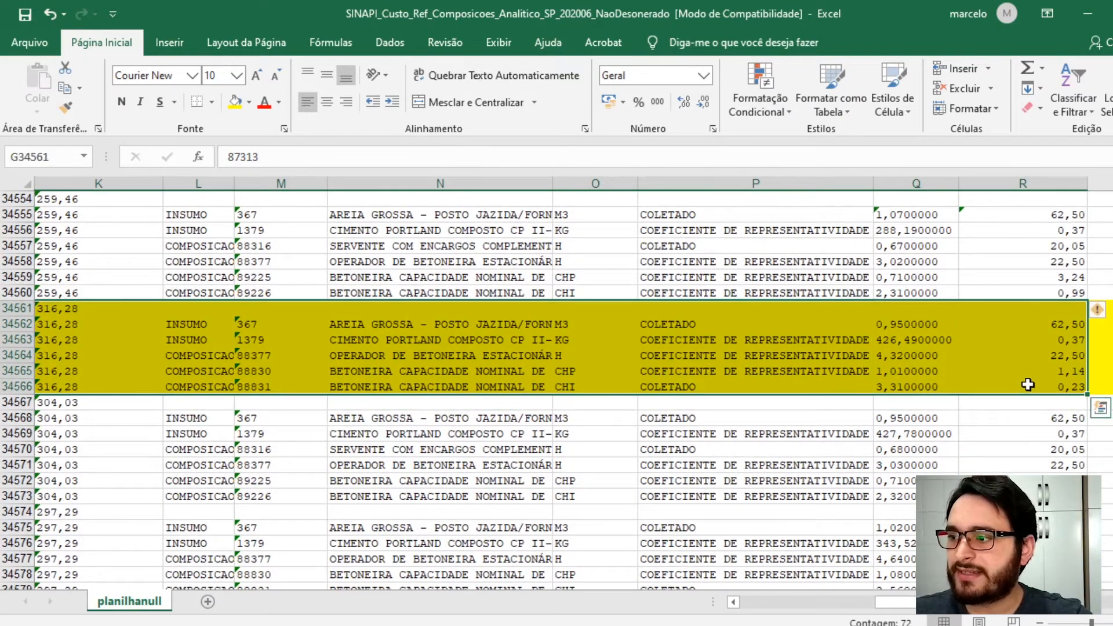
pyautogui.rightClick(1021, 350)
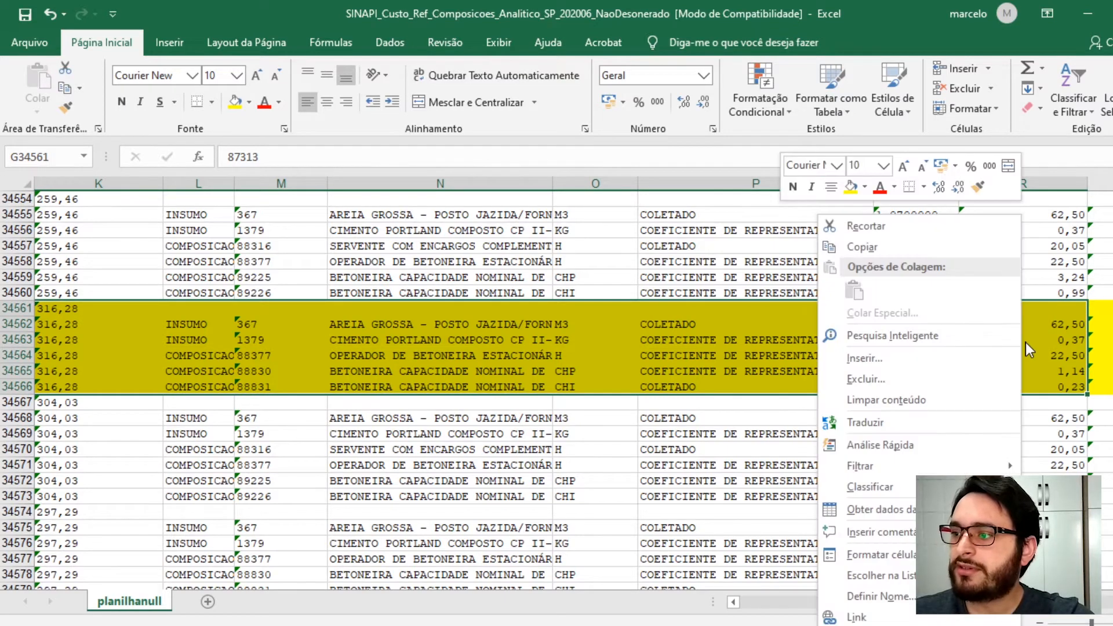
pyautogui.click(905, 248)
pyautogui.hscroll(-5, 905, 248)
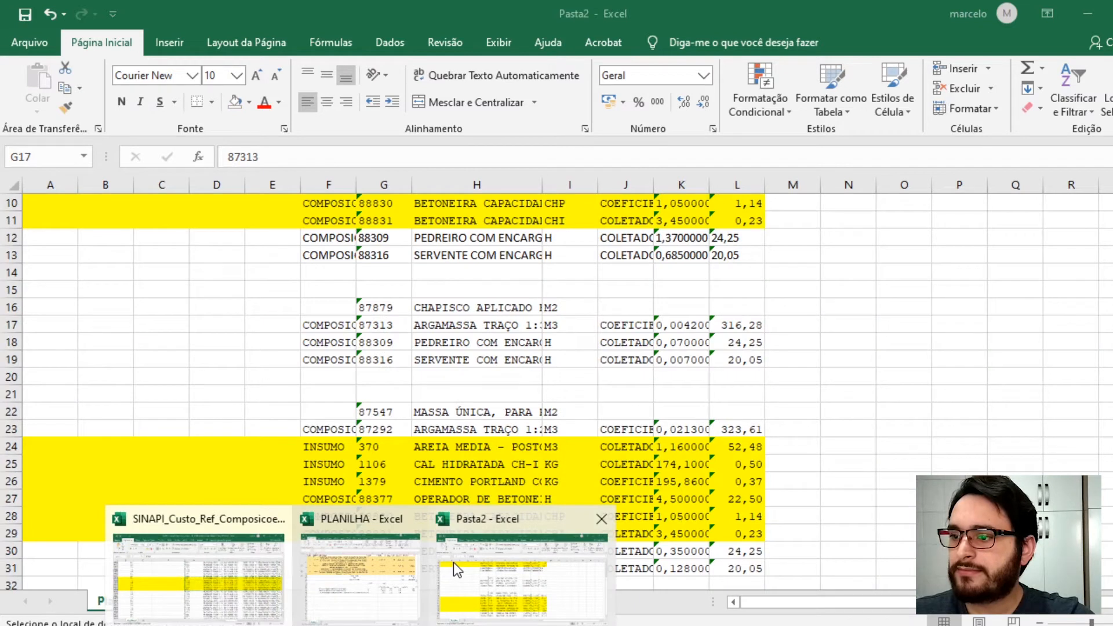
pyautogui.click(452, 563)
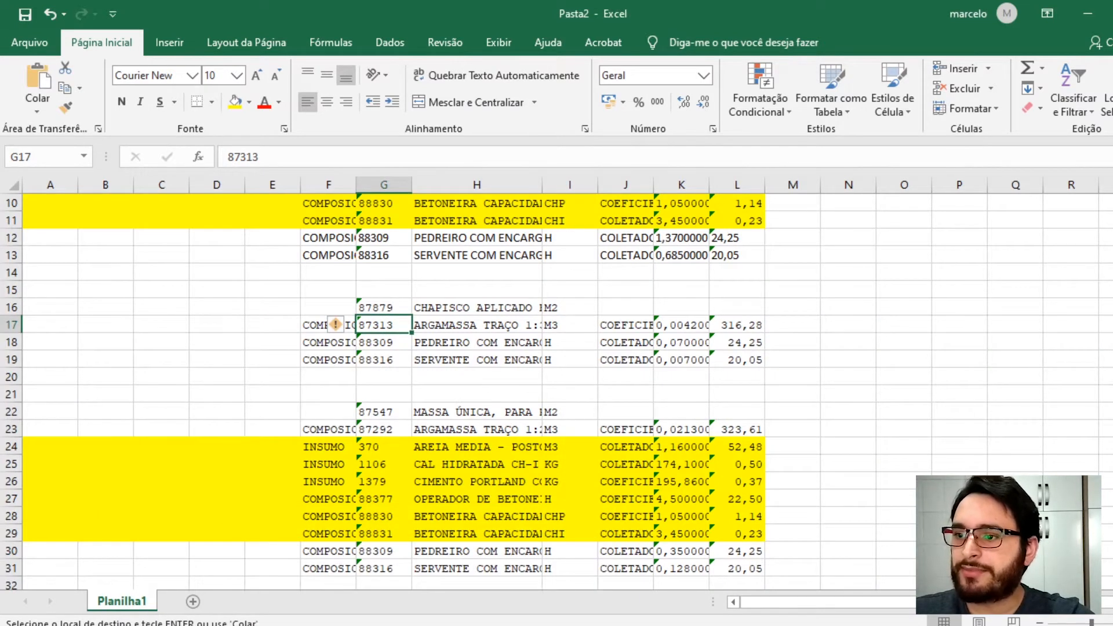
pyautogui.click(7, 342)
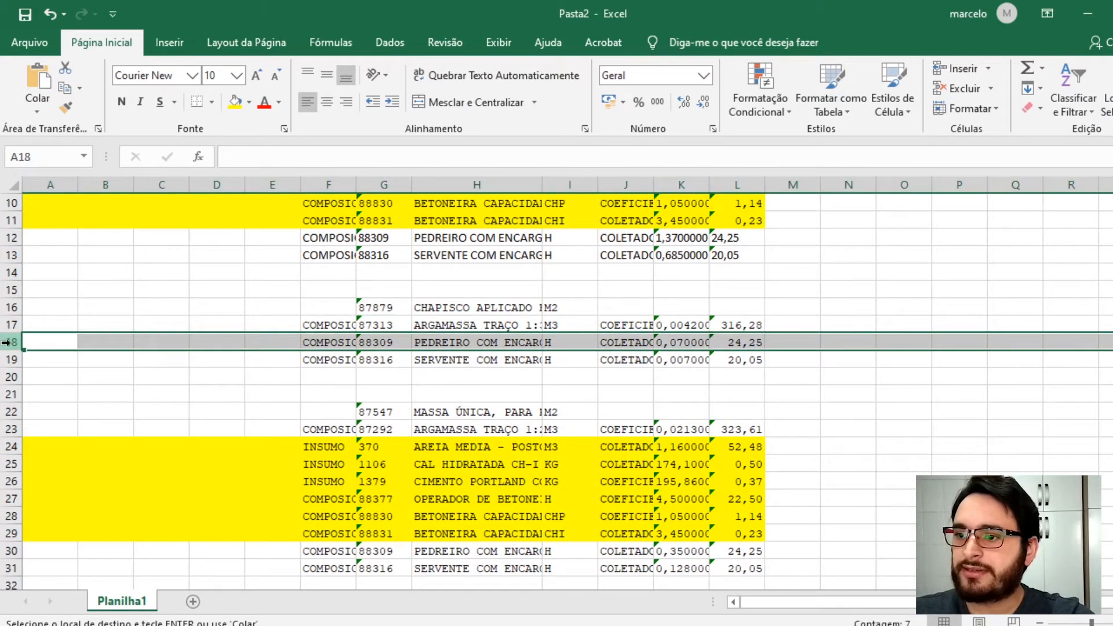
pyautogui.rightClick(10, 343)
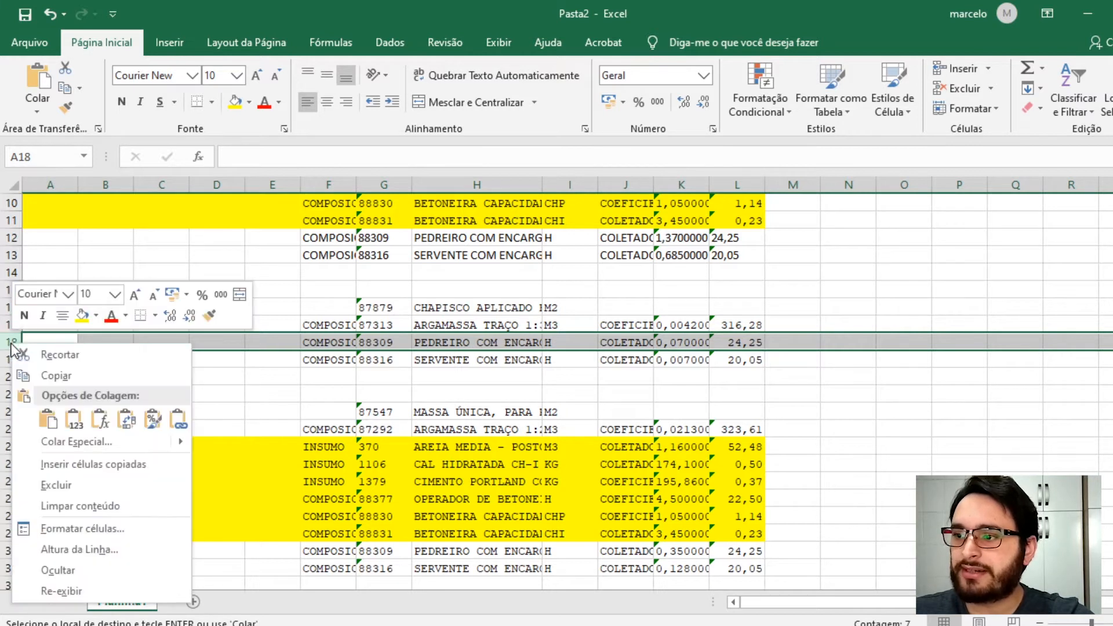
pyautogui.click(102, 465)
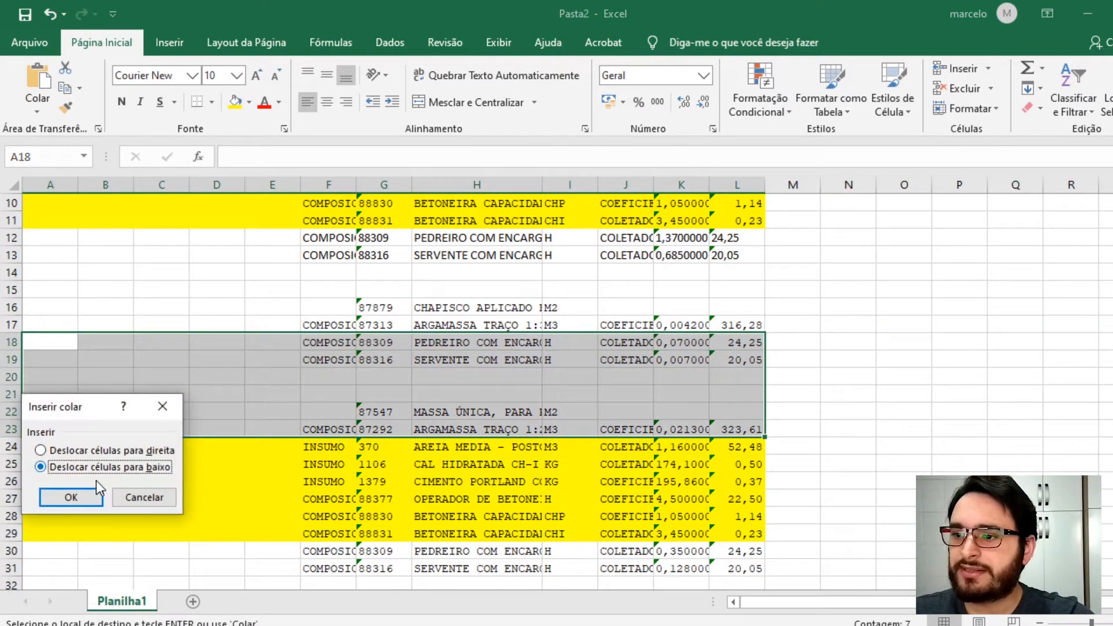
pyautogui.click(65, 496)
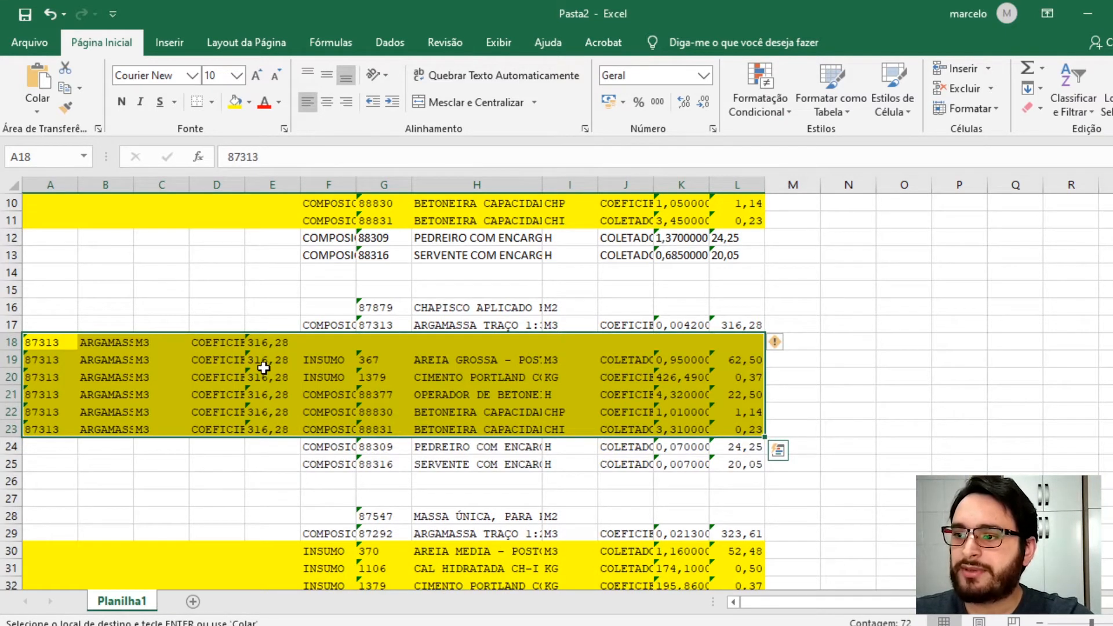
# - Delete the duplicated 87313 heading row 18 from the inserted block
pyautogui.click(264, 343)
pyautogui.moveTo(41, 342); pyautogui.dragTo(238, 342)
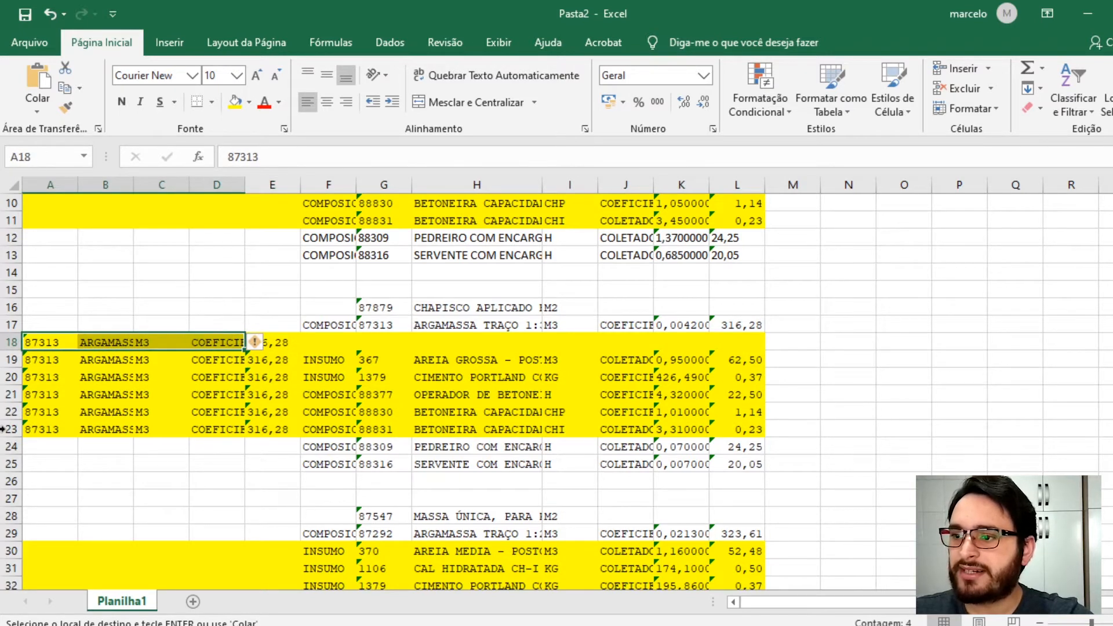
pyautogui.click(12, 343)
pyautogui.rightClick(13, 343)
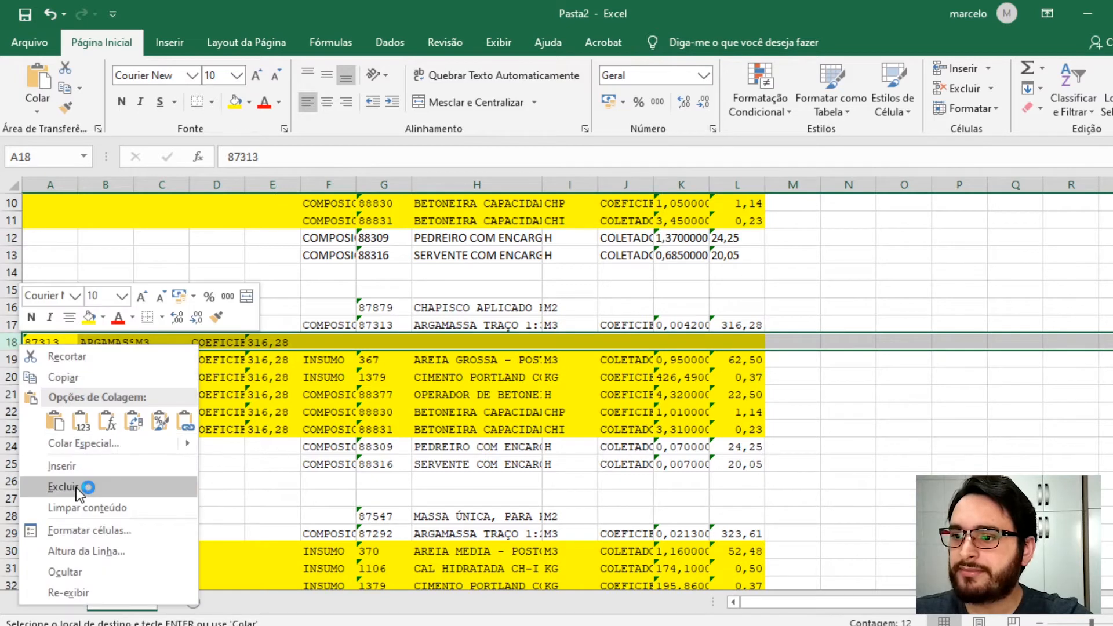
pyautogui.click(86, 488)
# - Clear the leftover copied cells in columns A to E of the inserted 87313 rows
pyautogui.moveTo(268, 342); pyautogui.dragTo(43, 409)
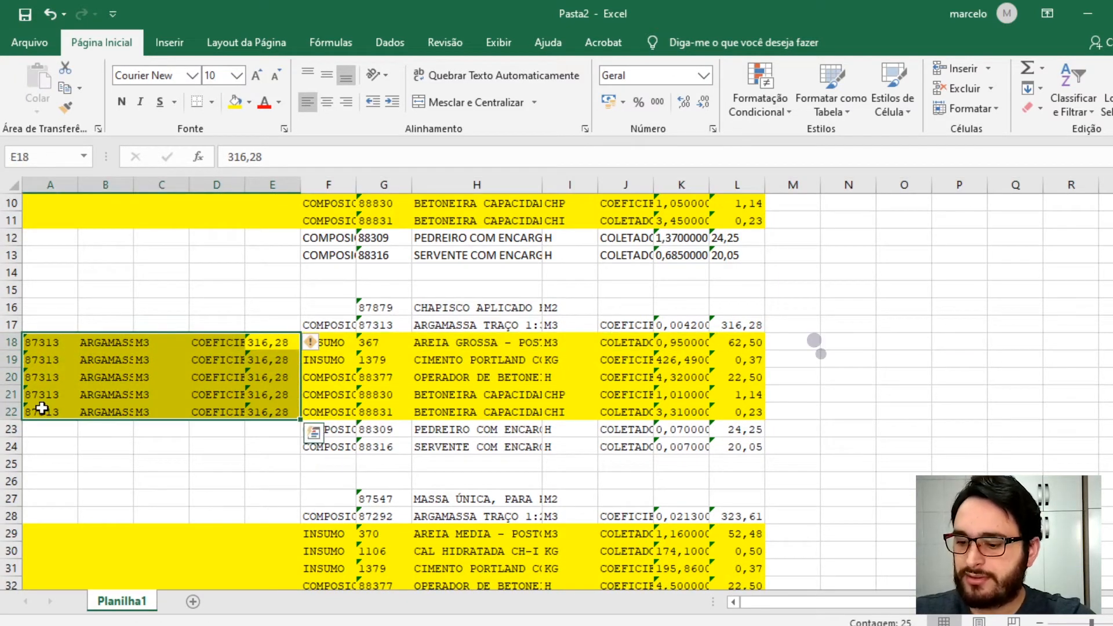
pyautogui.press('Delete')
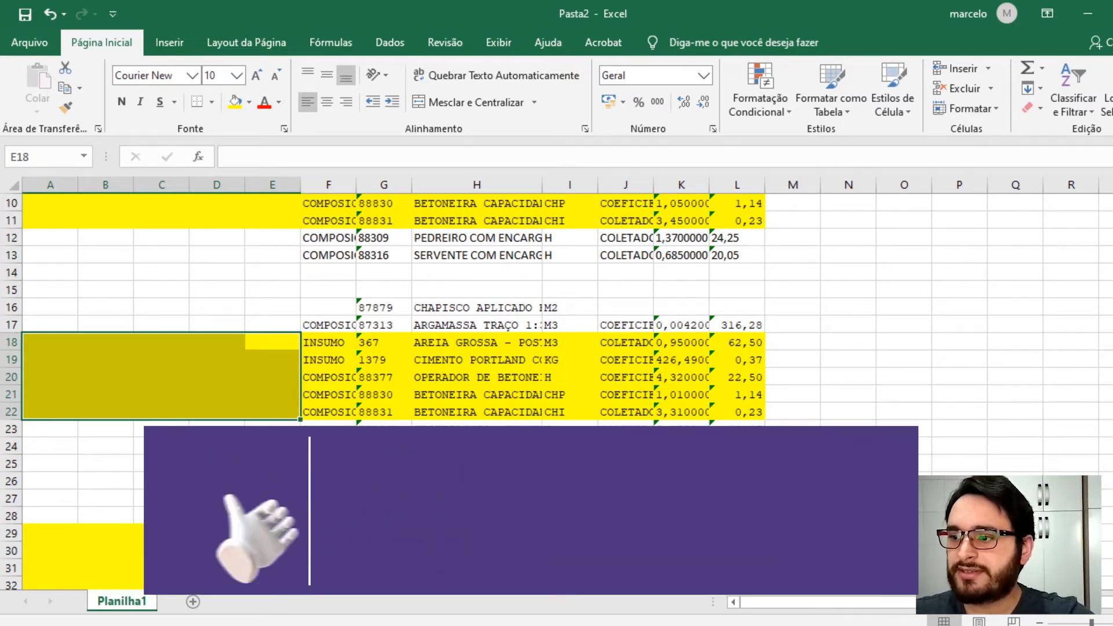
pyautogui.scroll(-2, 427, 412)
pyautogui.scroll(-1, 431, 285)
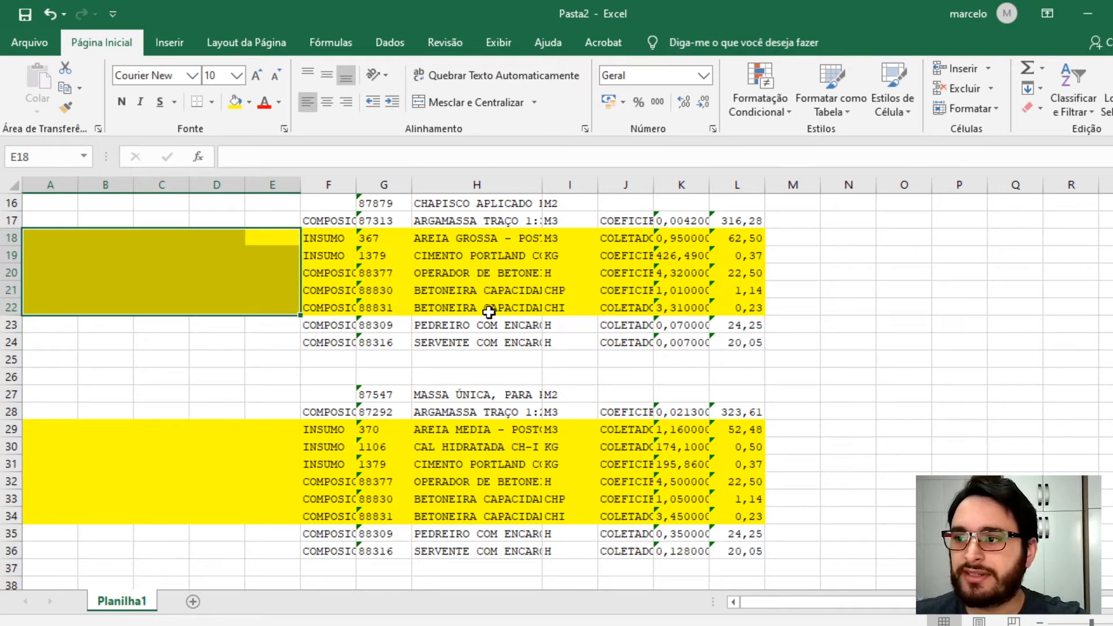
pyautogui.scroll(5, 488, 312)
# - Delete columns A to E so the breakdown data starts at the sheet's left edge
pyautogui.click(284, 184)
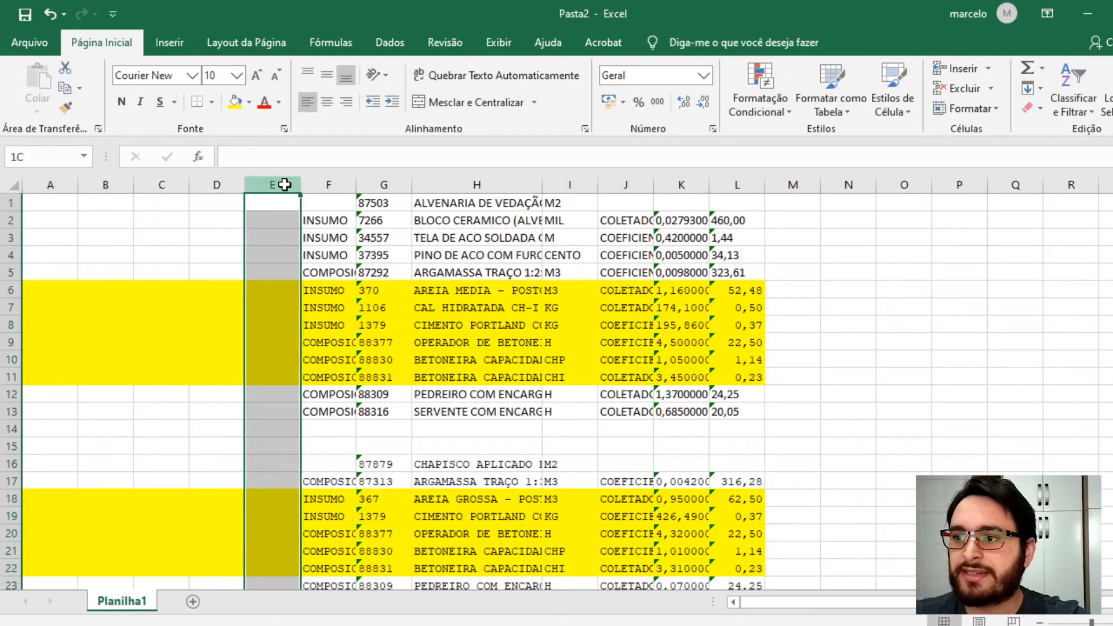
pyautogui.moveTo(284, 184); pyautogui.dragTo(41, 210)
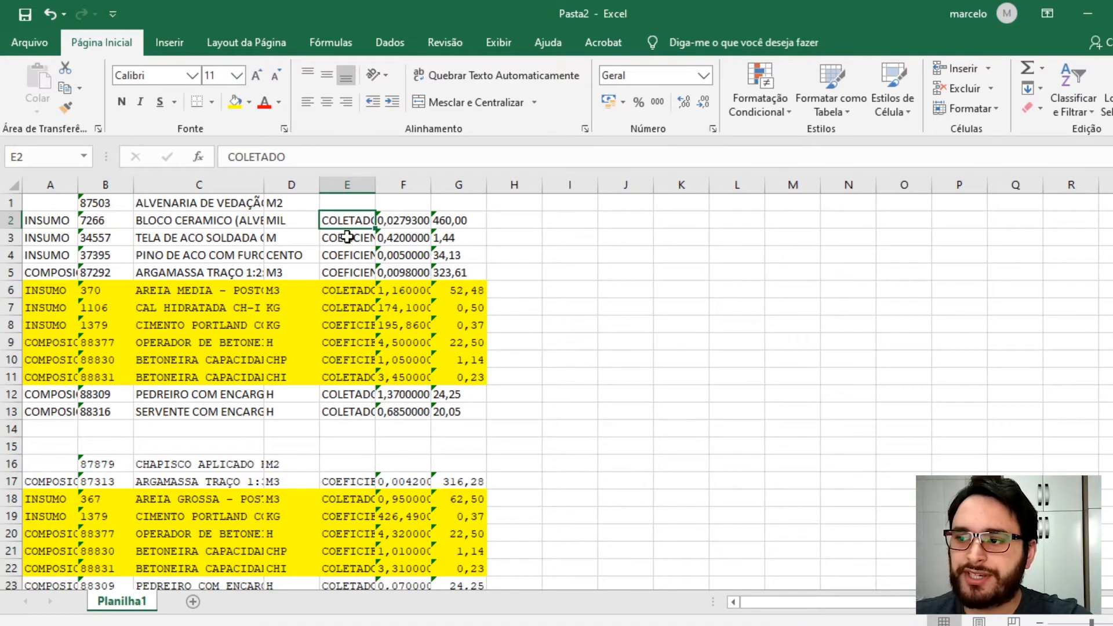
pyautogui.scroll(-1, 348, 250)
pyautogui.click(344, 313)
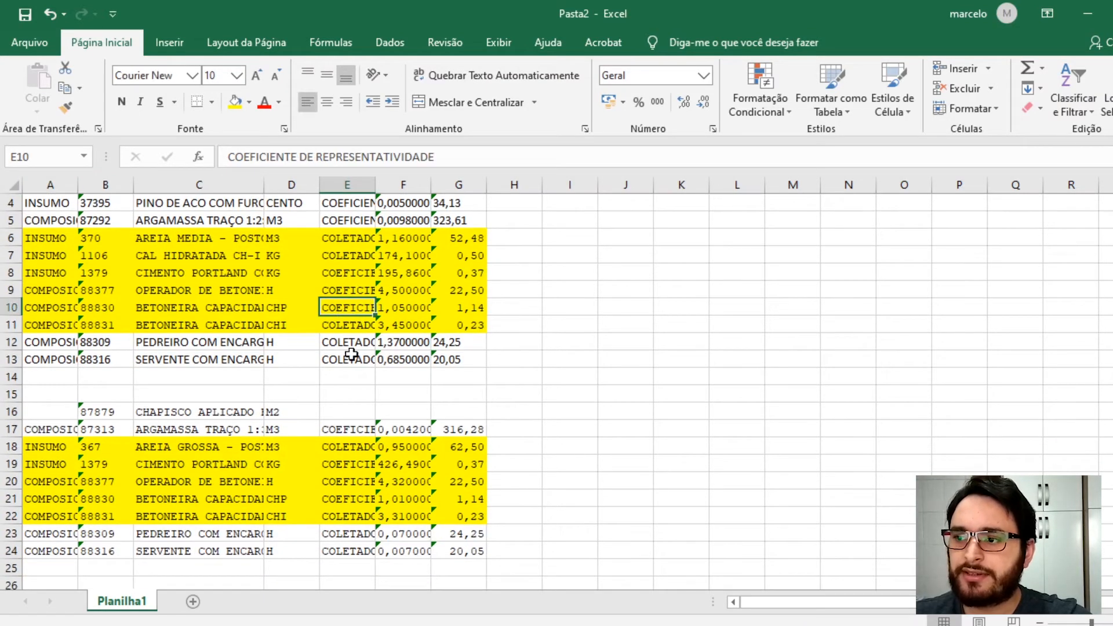
pyautogui.scroll(-5, 345, 348)
pyautogui.scroll(-3, 343, 439)
pyautogui.scroll(9, 343, 345)
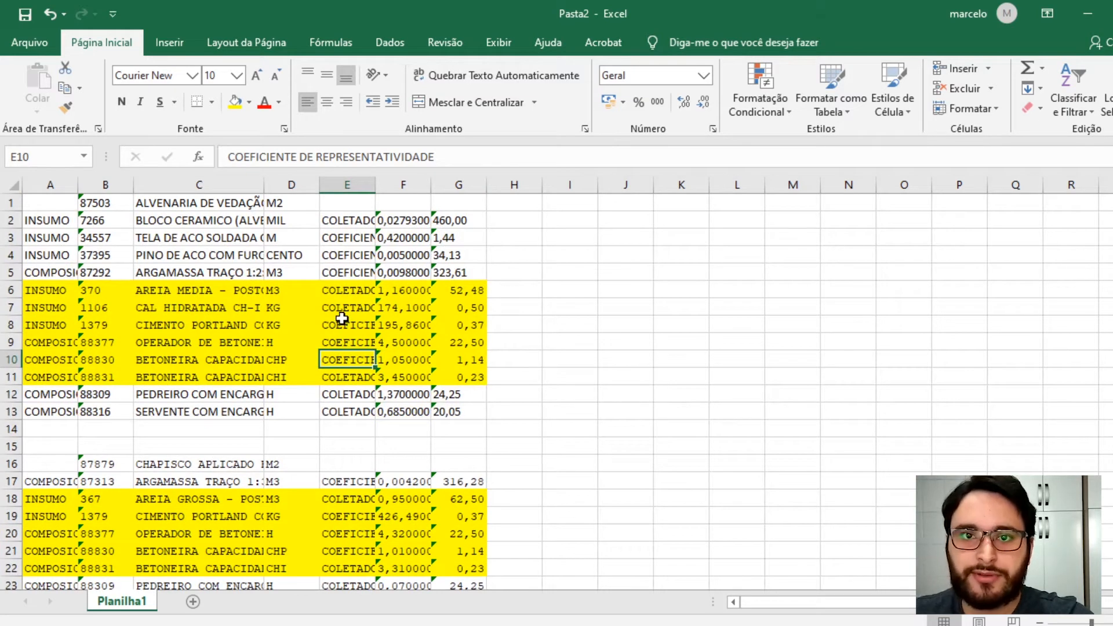
# - Clear the contents of column E and insert a new blank row at the top of the sheet
pyautogui.click(356, 180)
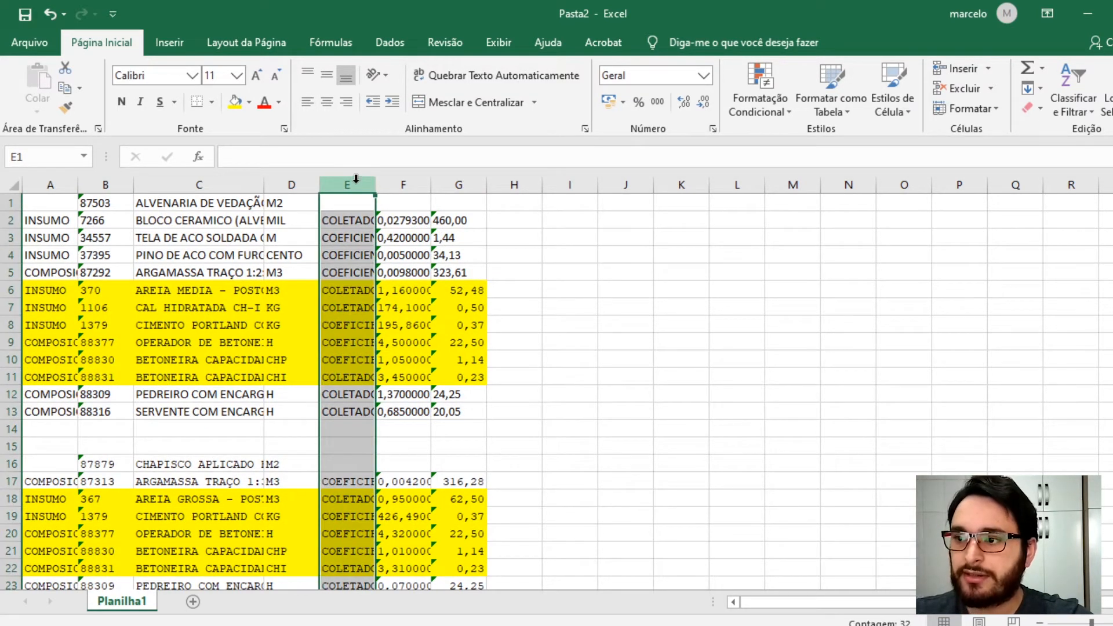
pyautogui.press('Delete')
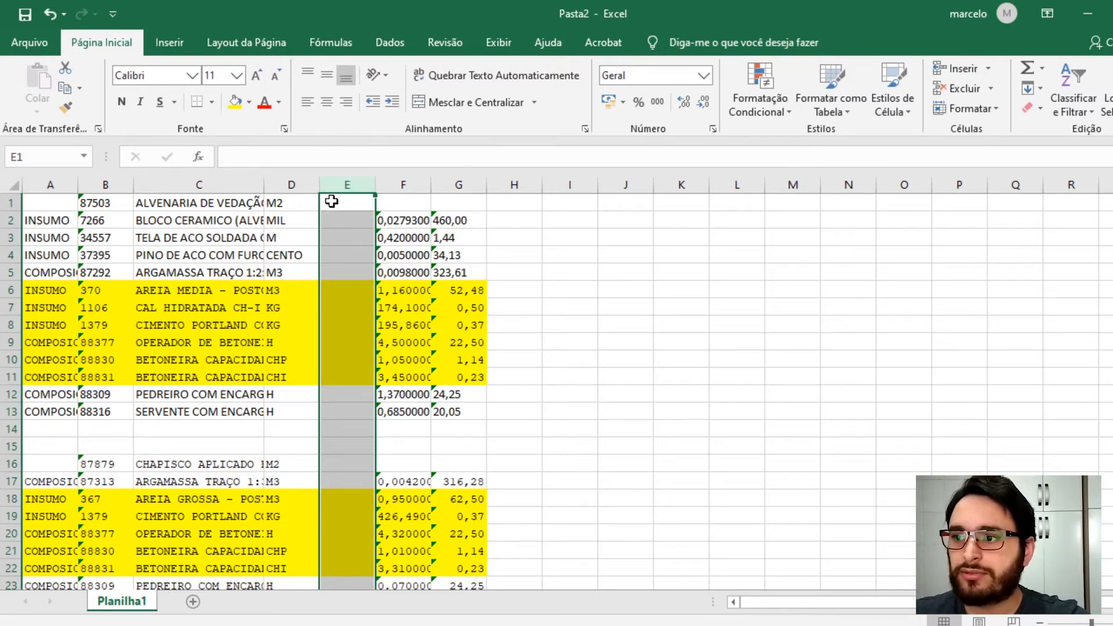
pyautogui.click(8, 202)
pyautogui.rightClick(9, 202)
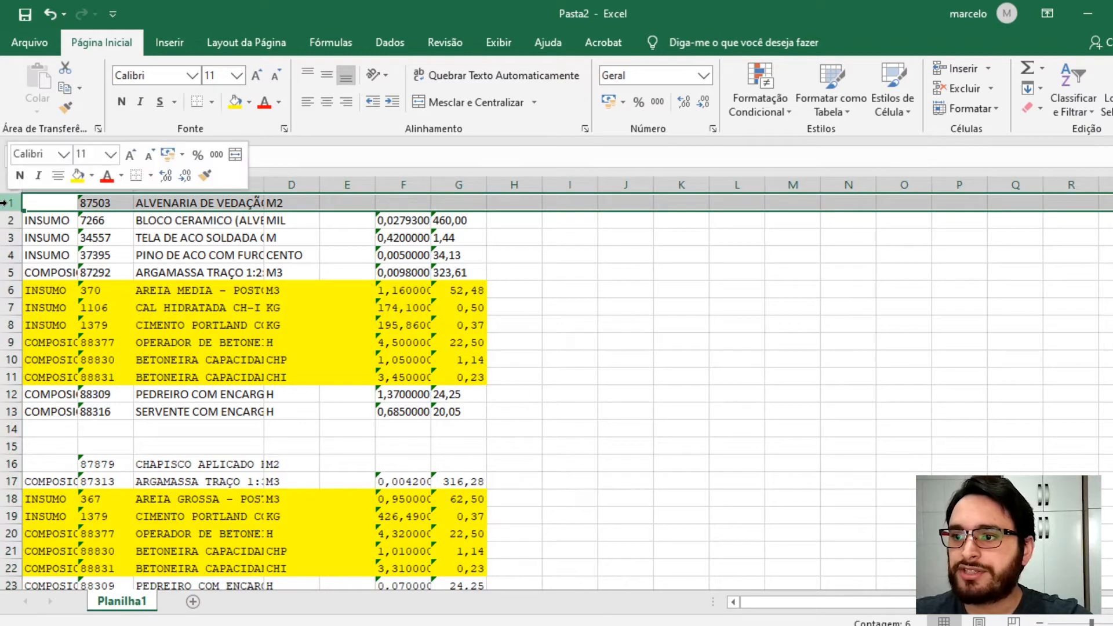
pyautogui.click(87, 325)
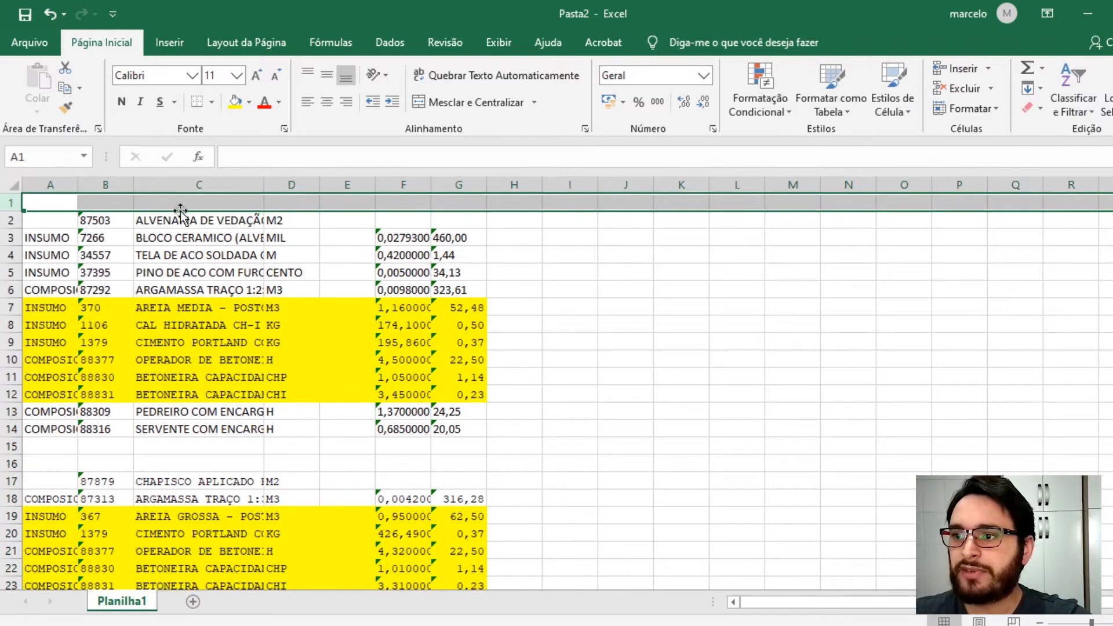
# - Enter the column headers Código and Descrição in row 1 above the codes and descriptions
pyautogui.click(107, 199)
pyautogui.write('Códi')
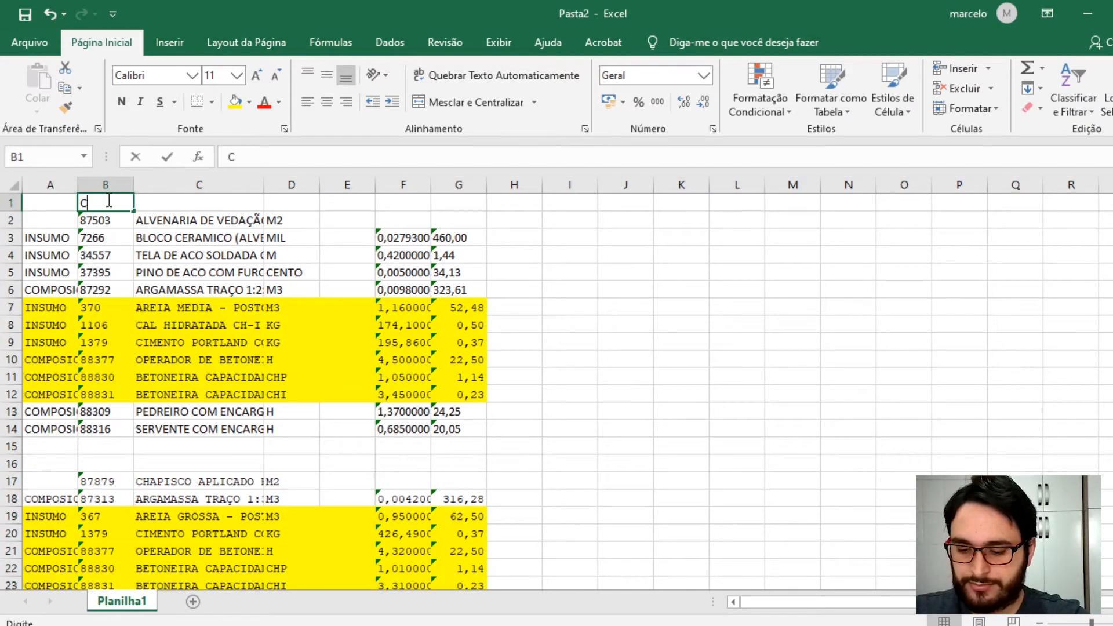
pyautogui.write('go')
pyautogui.click(112, 259)
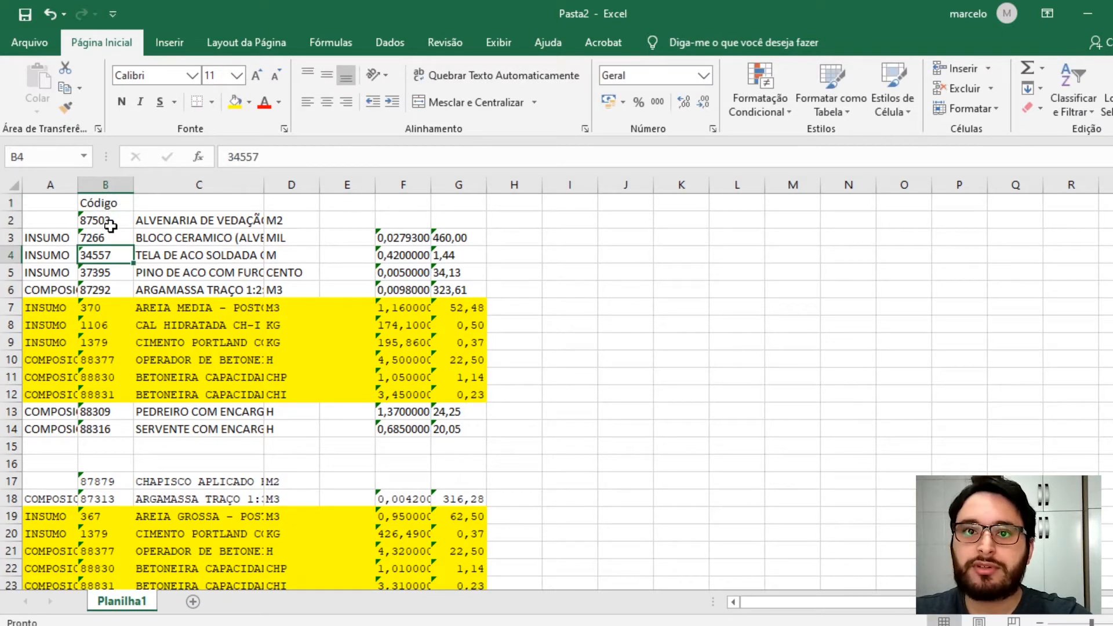
pyautogui.click(166, 202)
pyautogui.write('DEsc')
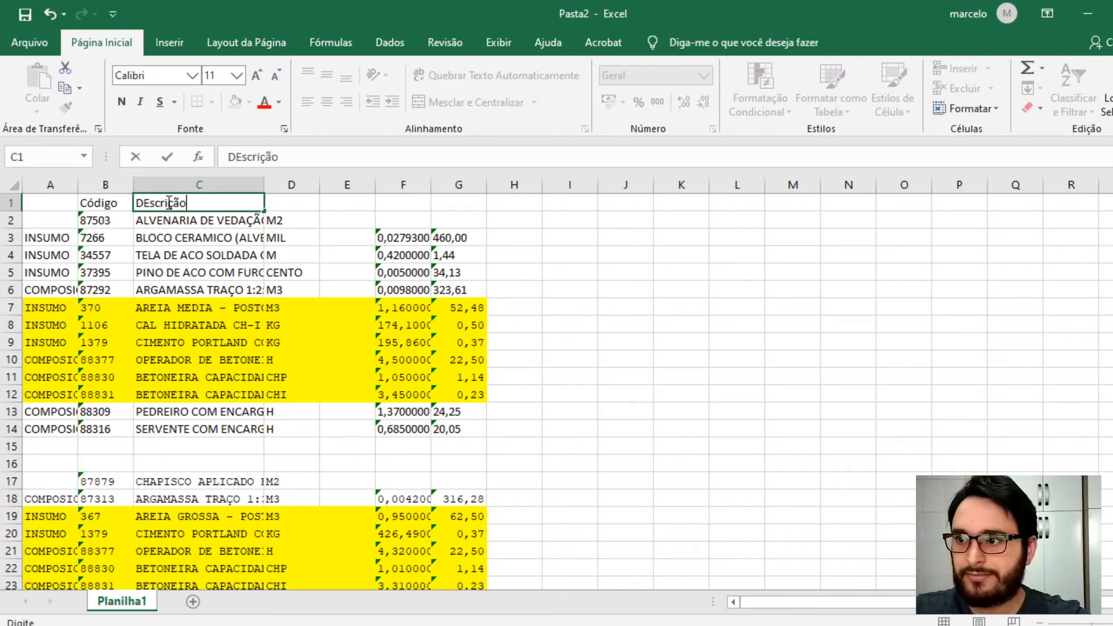
pyautogui.write('rição')
# - Enter the headers Und, Qtd, coef. and R$unit. in row 1 across columns D to G
pyautogui.click(301, 201)
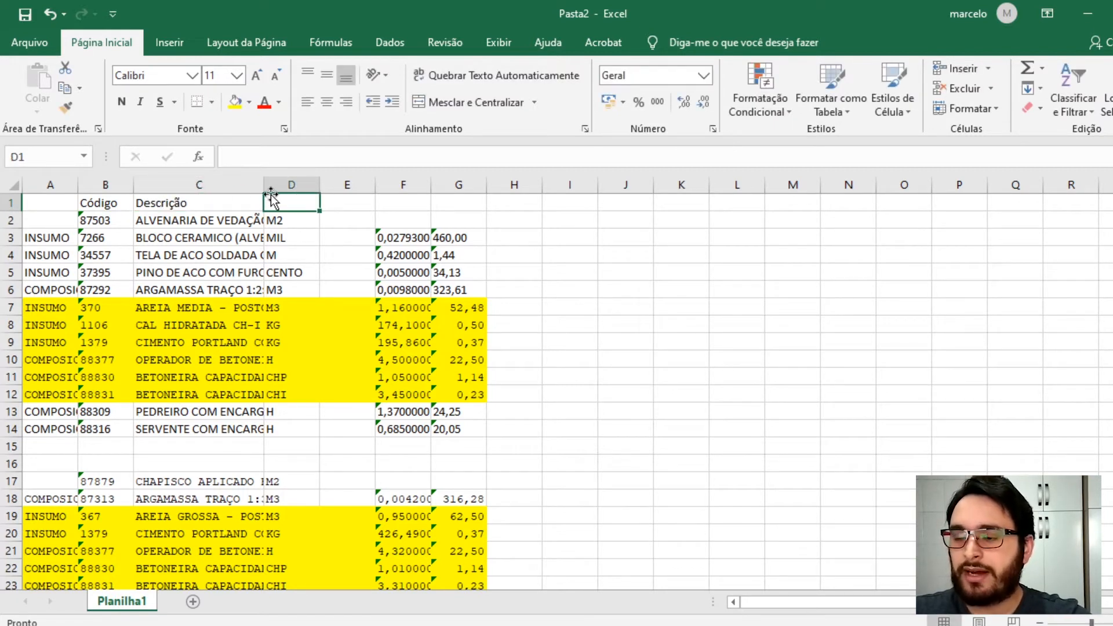
pyautogui.write('Und')
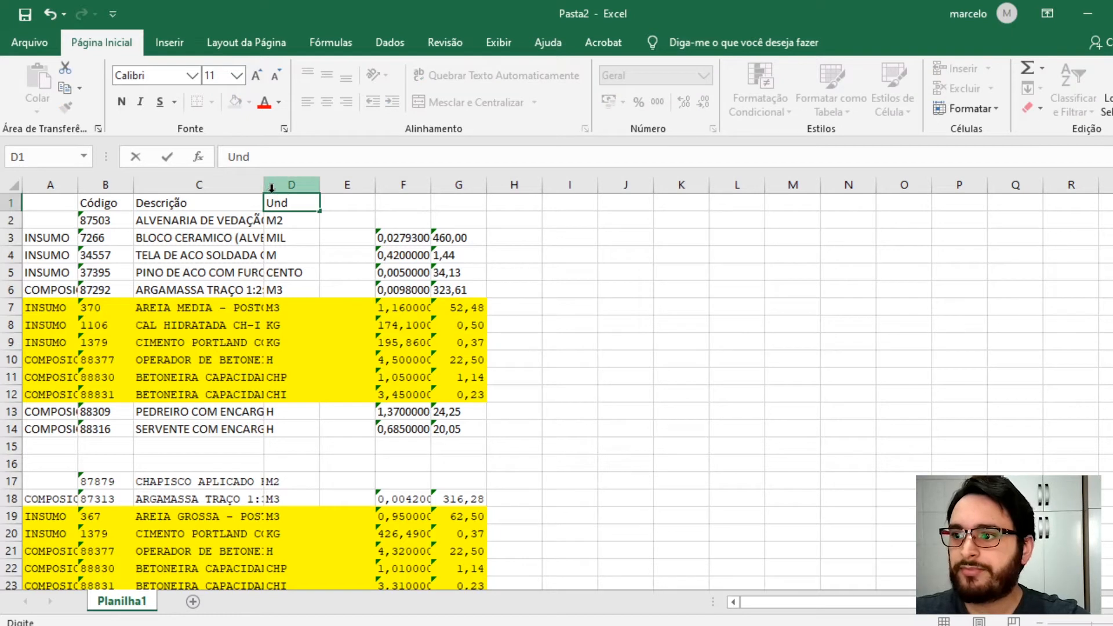
pyautogui.click(287, 239)
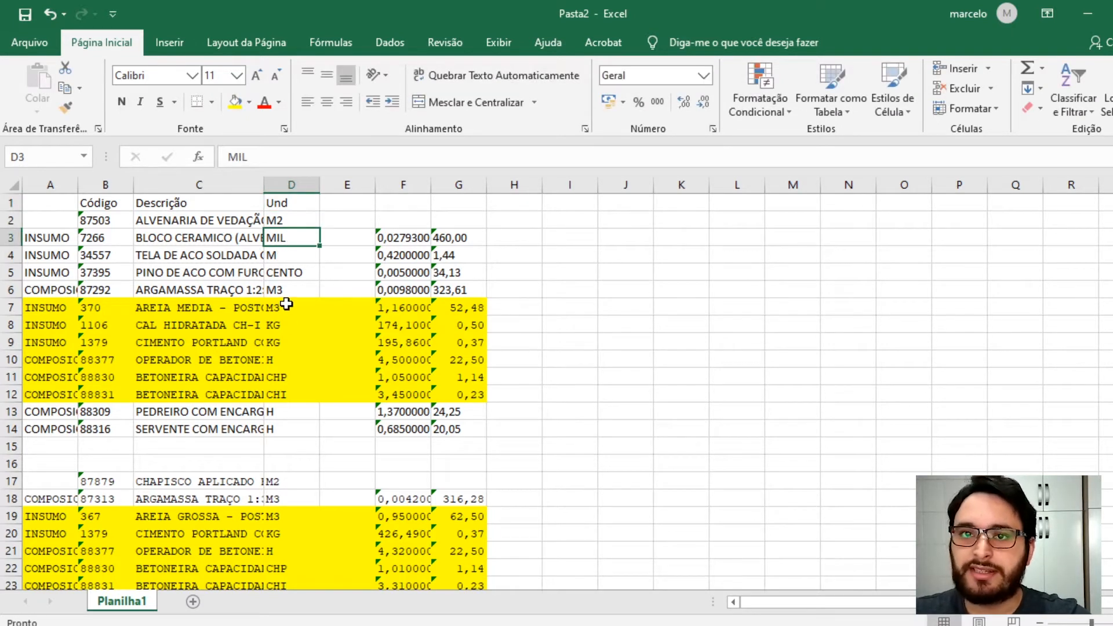
pyautogui.click(335, 207)
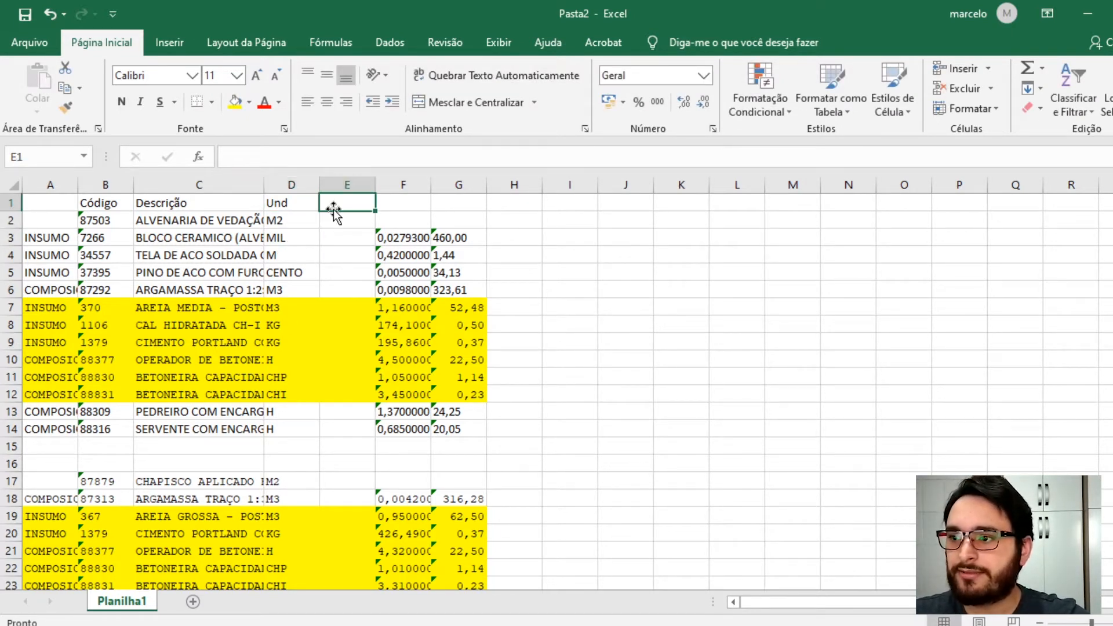
pyautogui.write('Qtd')
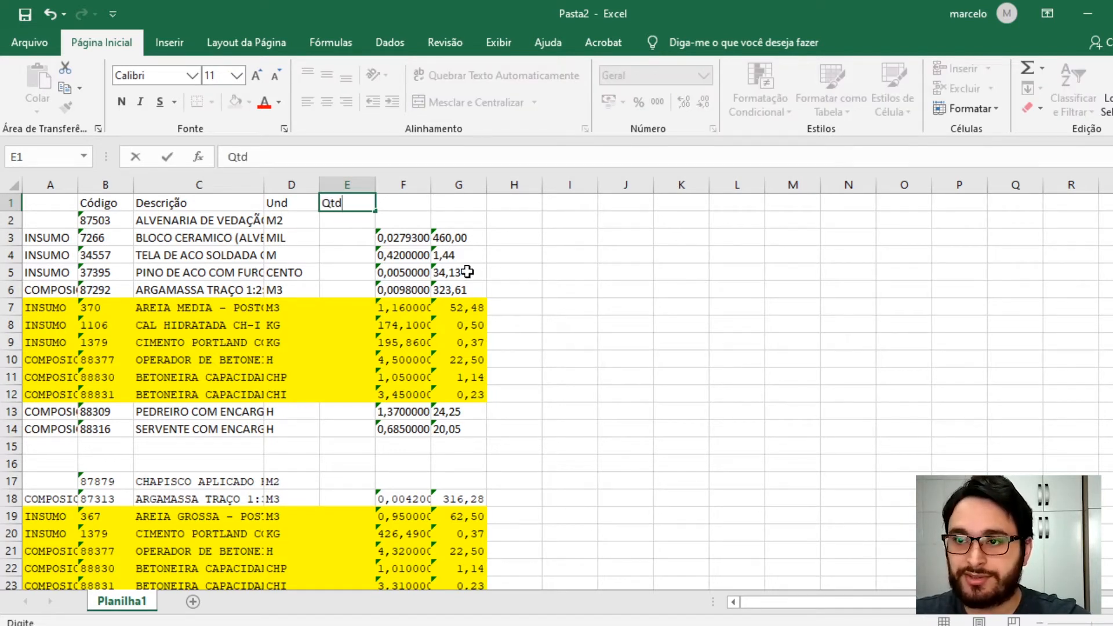
pyautogui.click(406, 202)
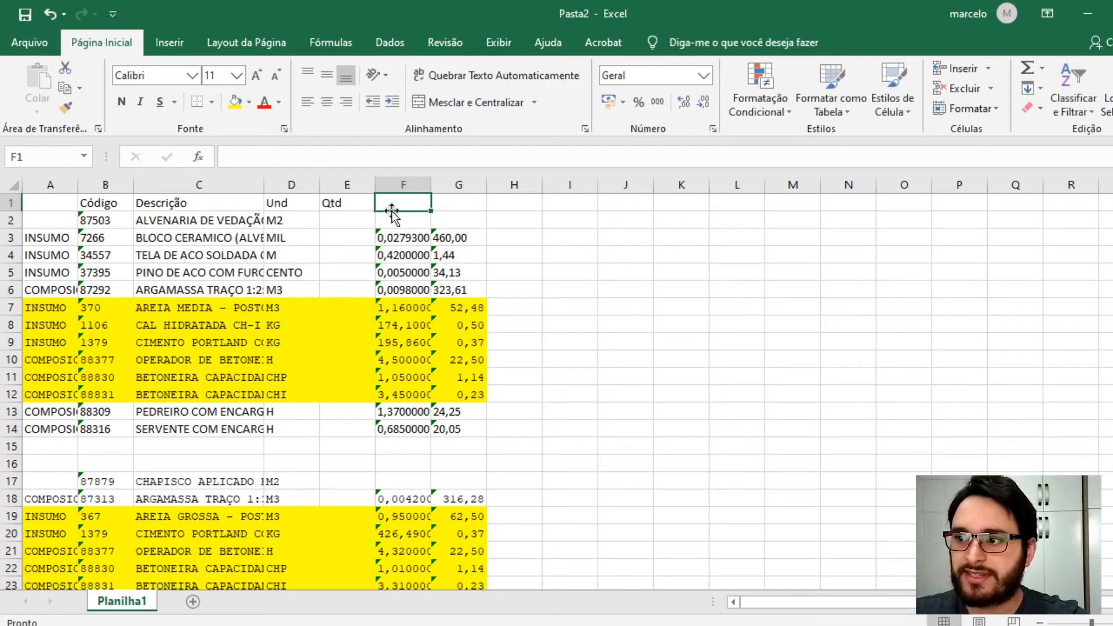
pyautogui.write('coef.')
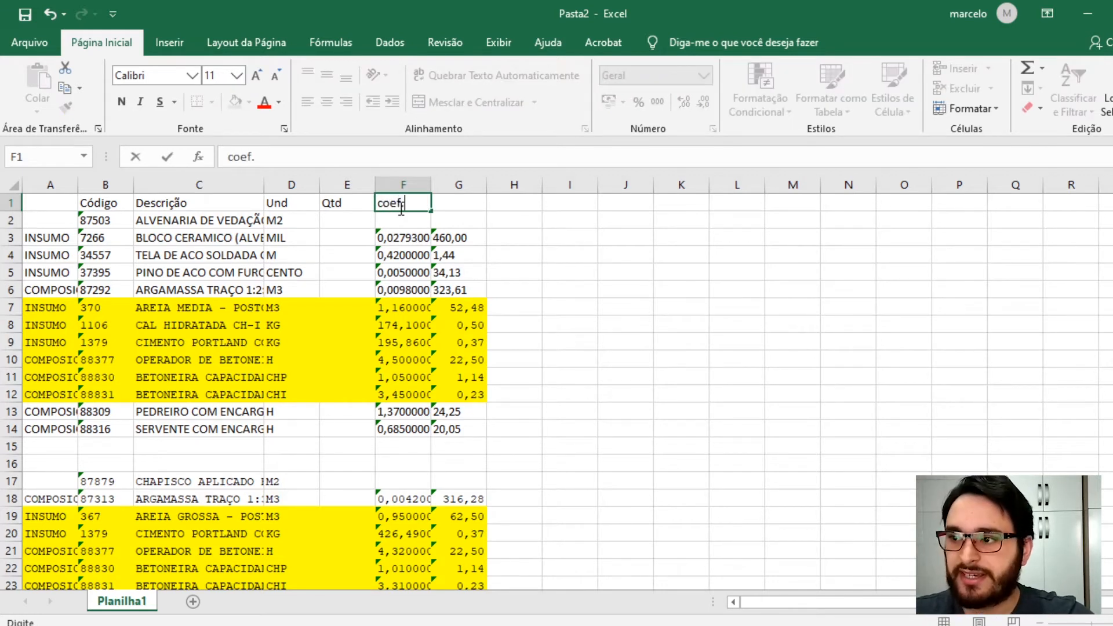
pyautogui.click(470, 256)
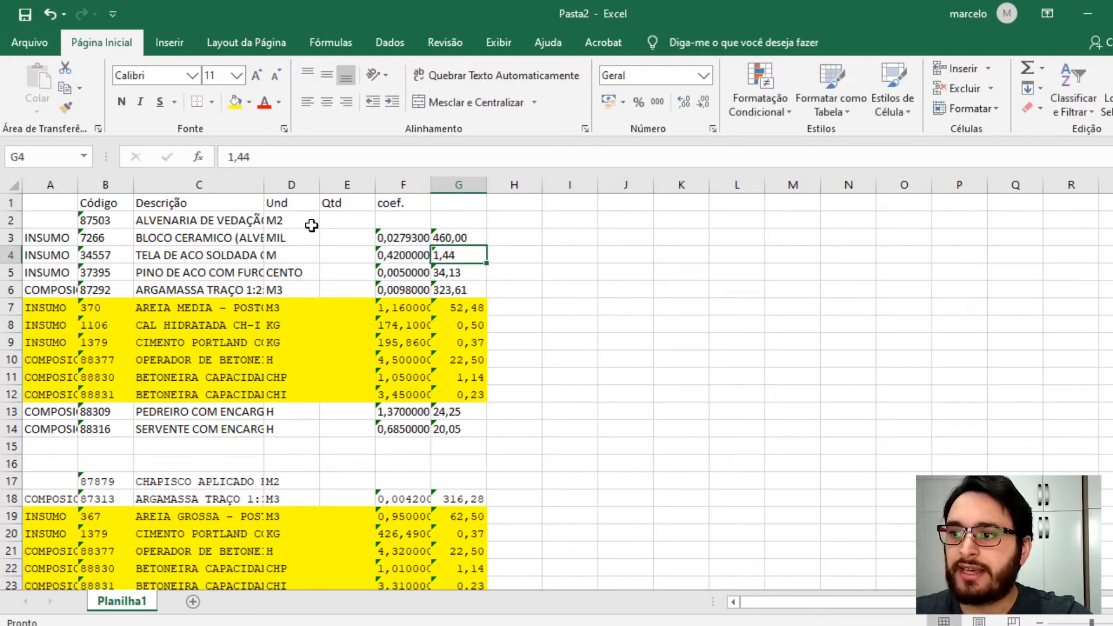
pyautogui.click(450, 206)
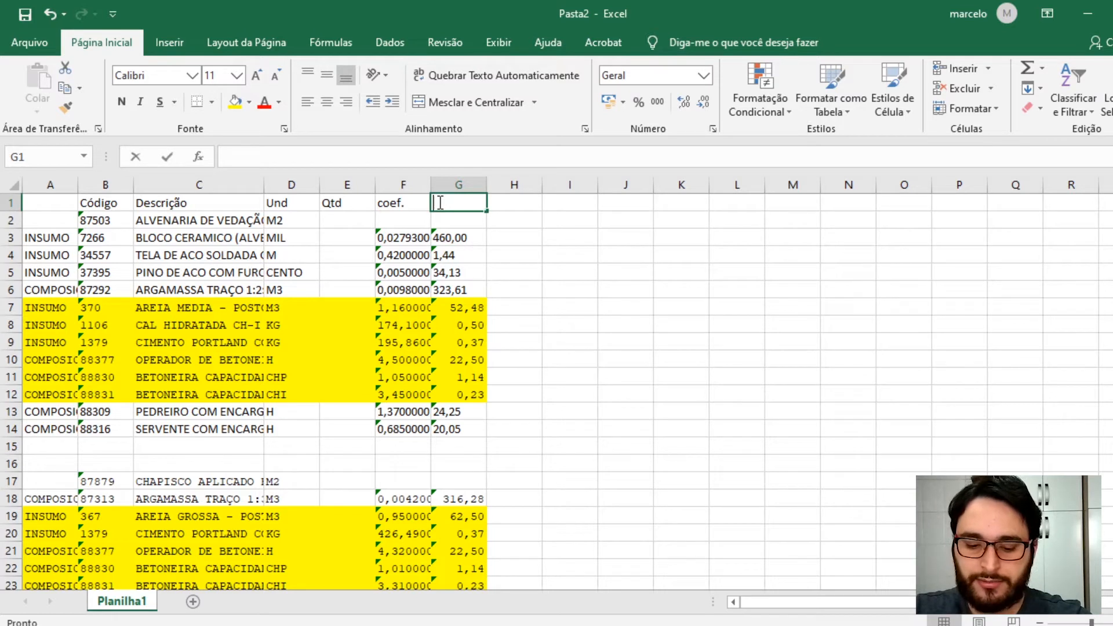
pyautogui.write('R$unit.')
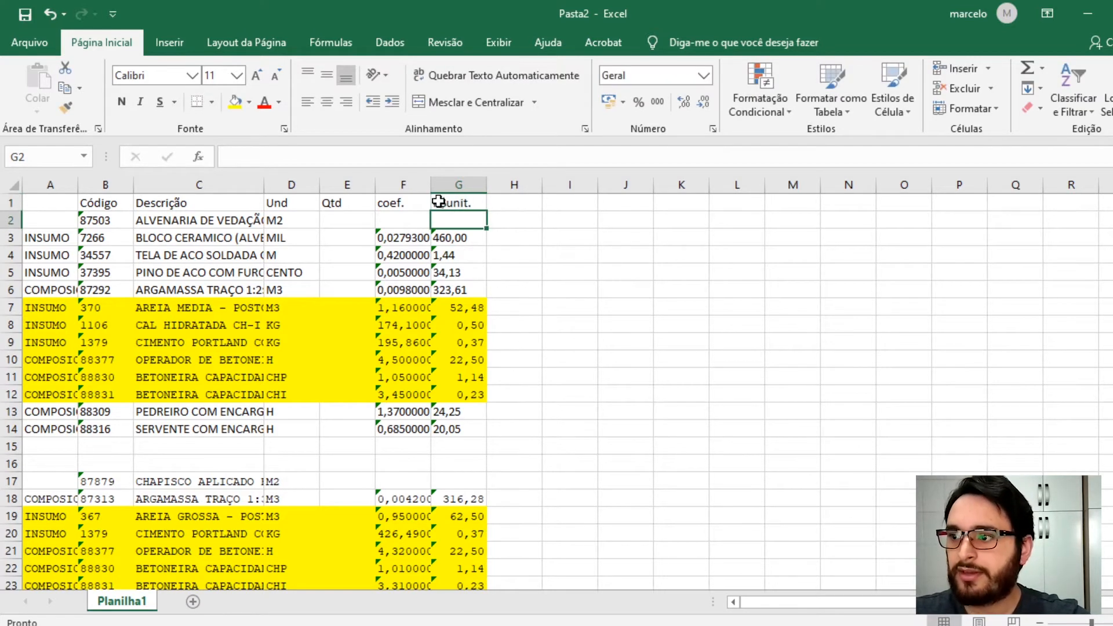
pyautogui.click(503, 198)
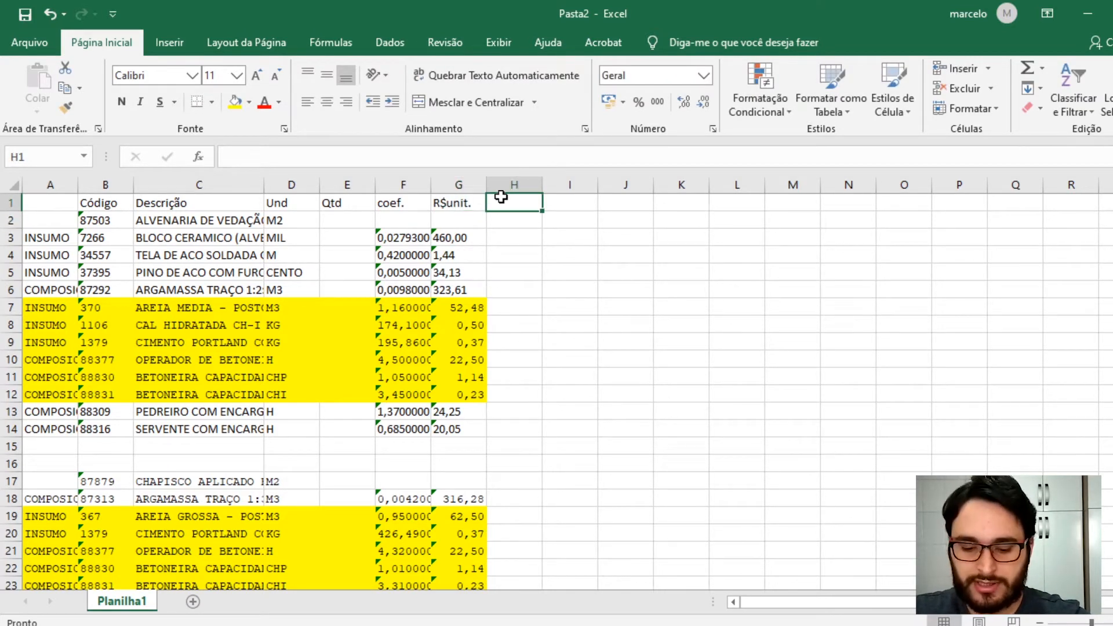
# - Enter the header R$ tot in cell H1
pyautogui.write('R$ tot')
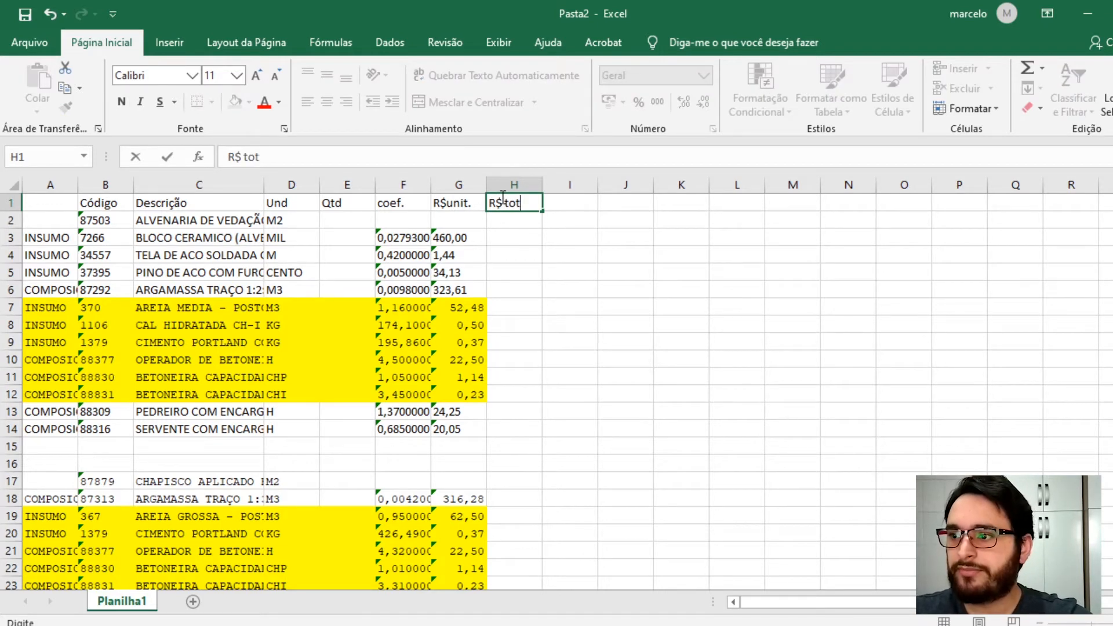
pyautogui.press('Return')
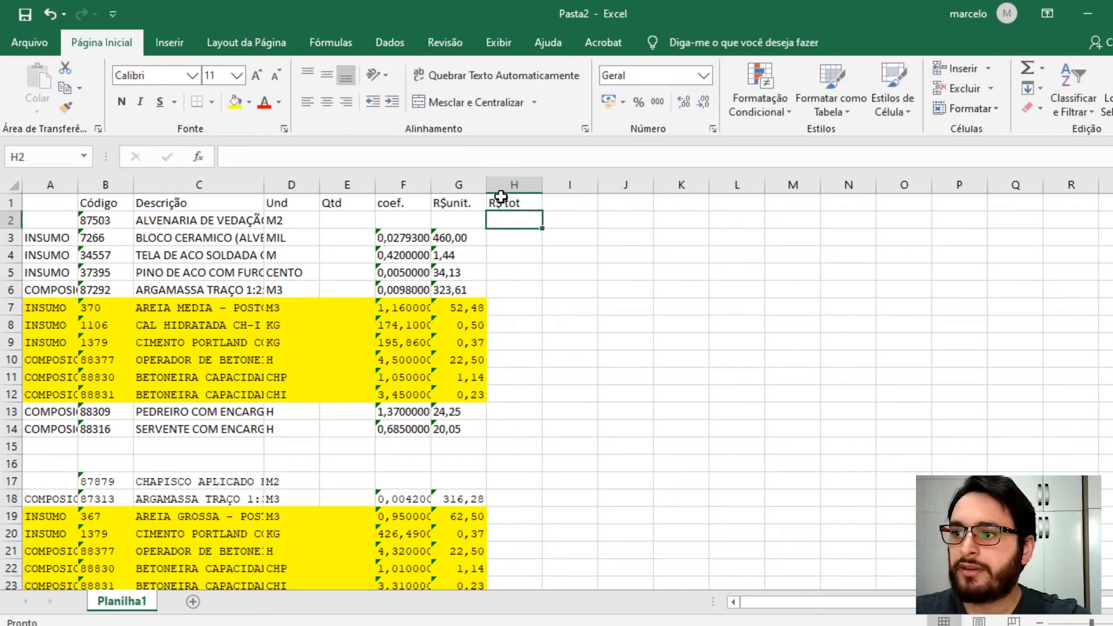
pyautogui.click(339, 238)
pyautogui.click(323, 219)
# - Bold the composition header rows 2, 17 and 28
pyautogui.moveTo(108, 221); pyautogui.dragTo(142, 222)
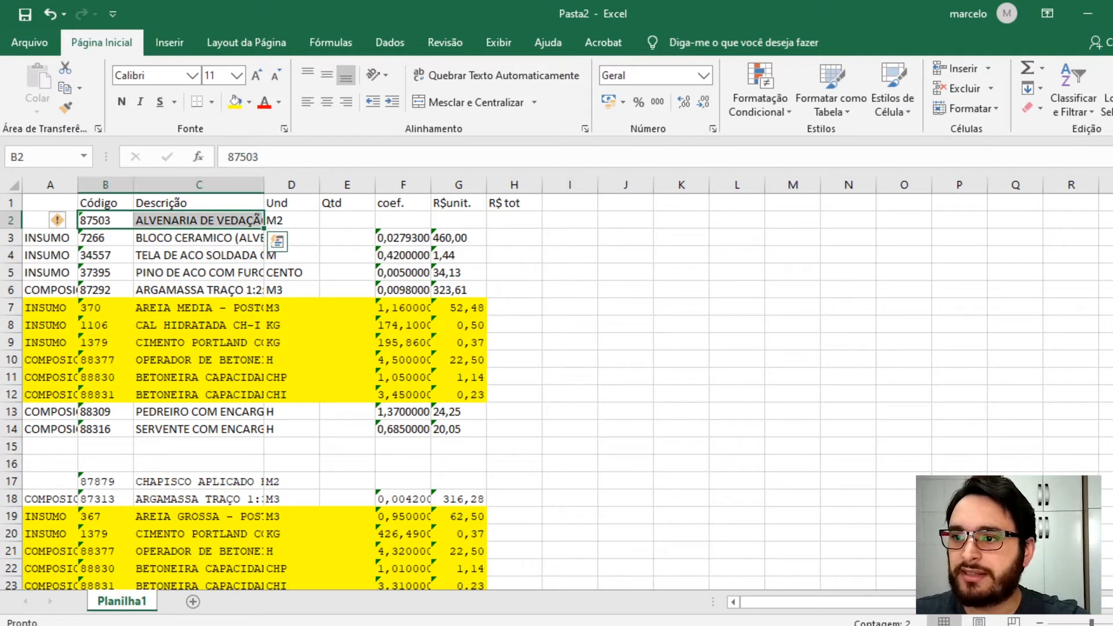
pyautogui.click(13, 221)
pyautogui.click(121, 102)
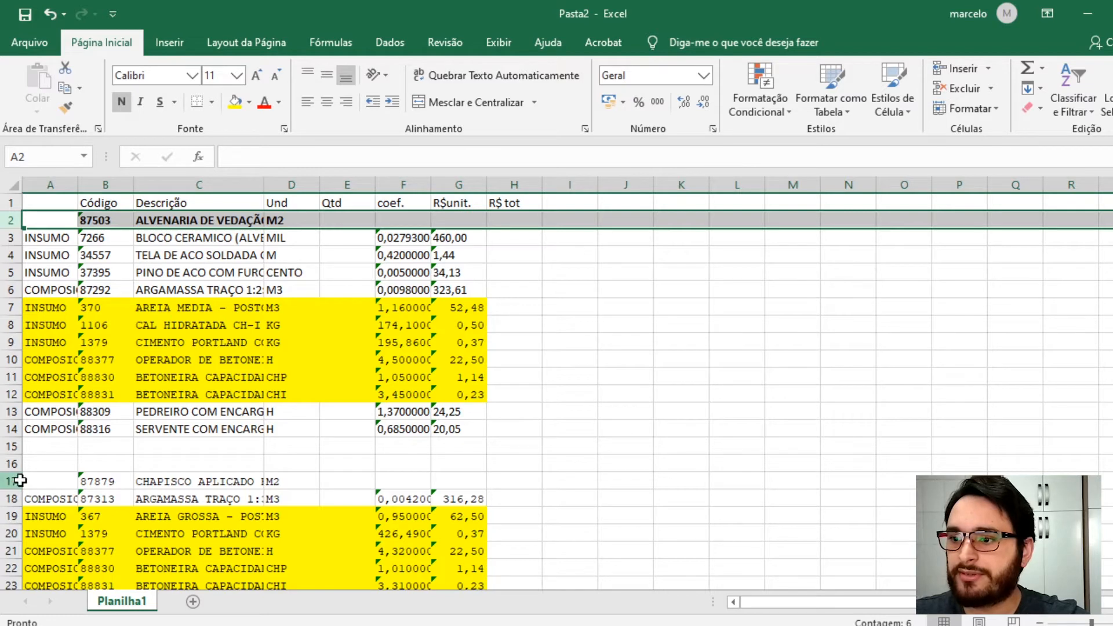
pyautogui.click(10, 481)
pyautogui.click(121, 102)
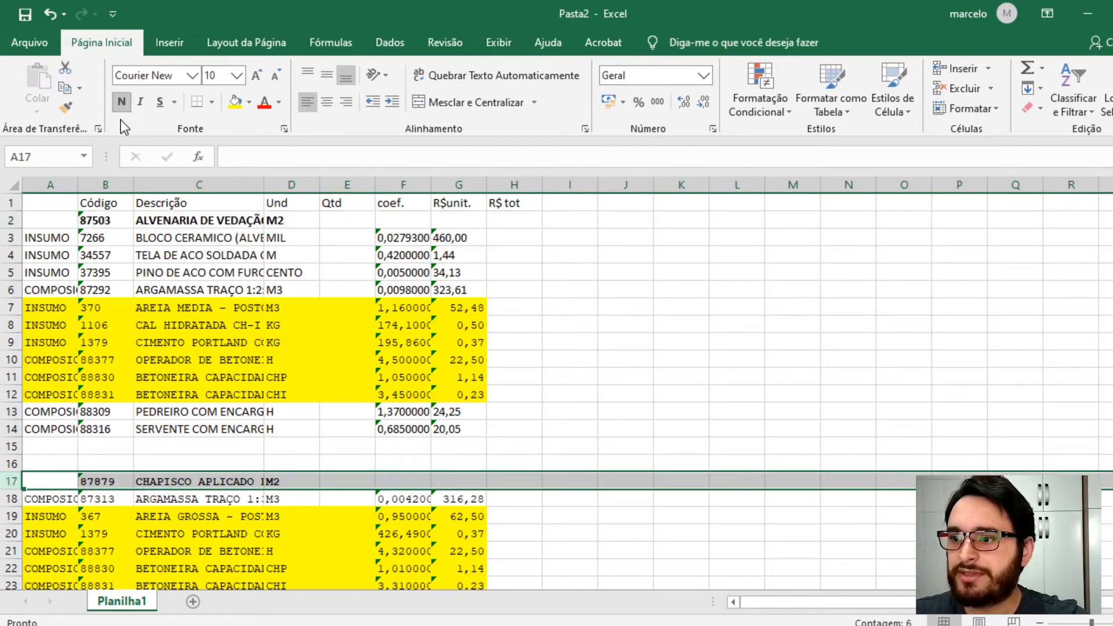
pyautogui.scroll(-4, 119, 513)
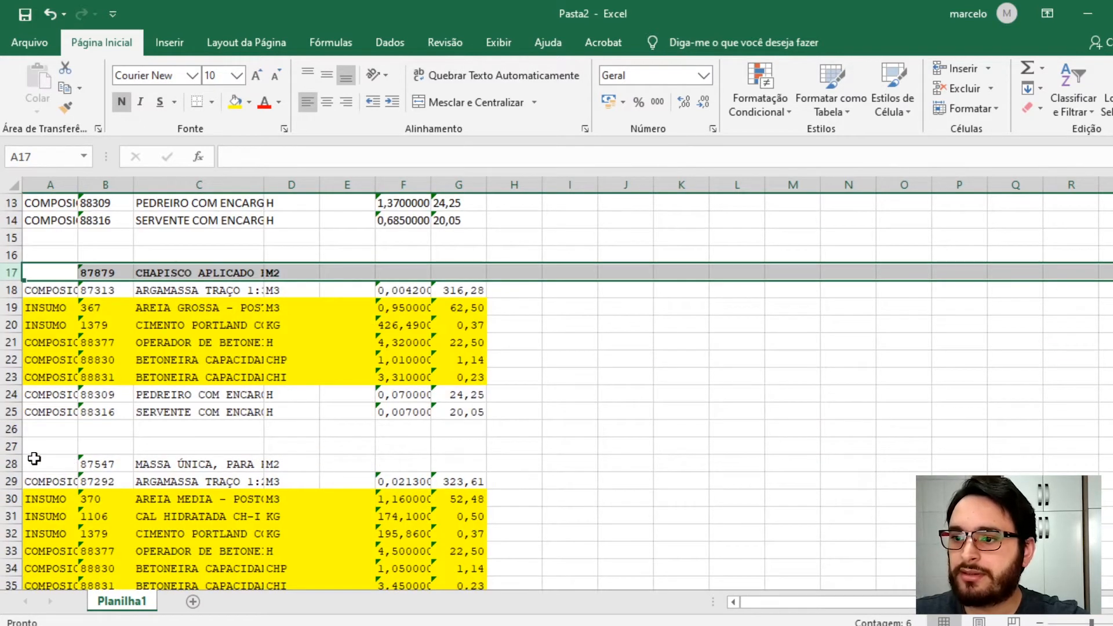
pyautogui.click(13, 464)
pyautogui.hotkey('ctrl', 'n')
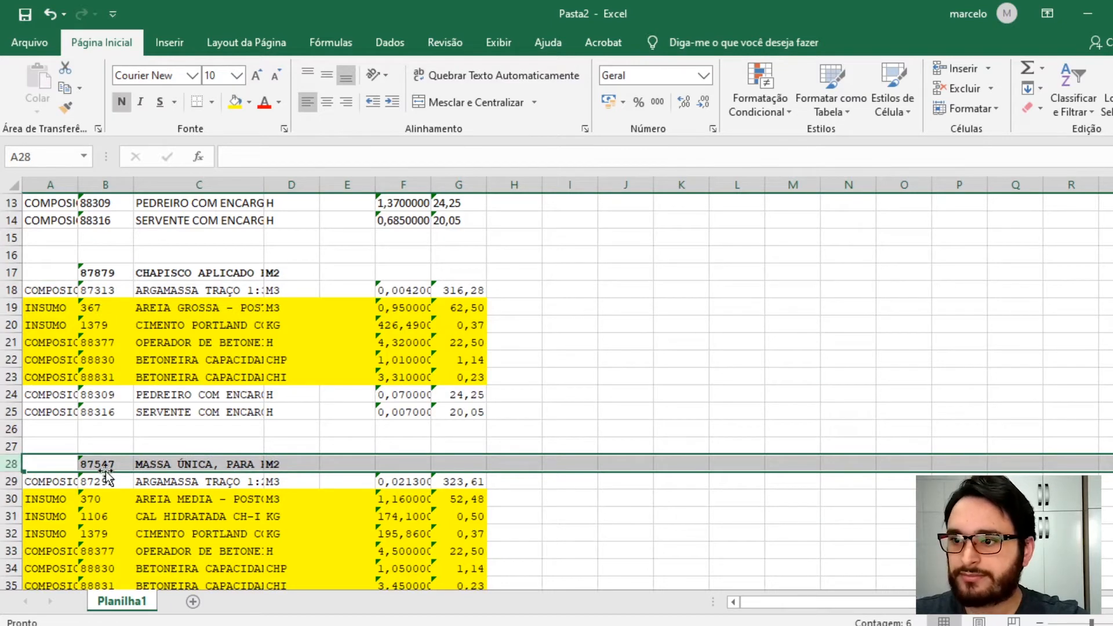
# - Enter a quantity of 1000 in E2 for composition 87503
pyautogui.scroll(4, 352, 327)
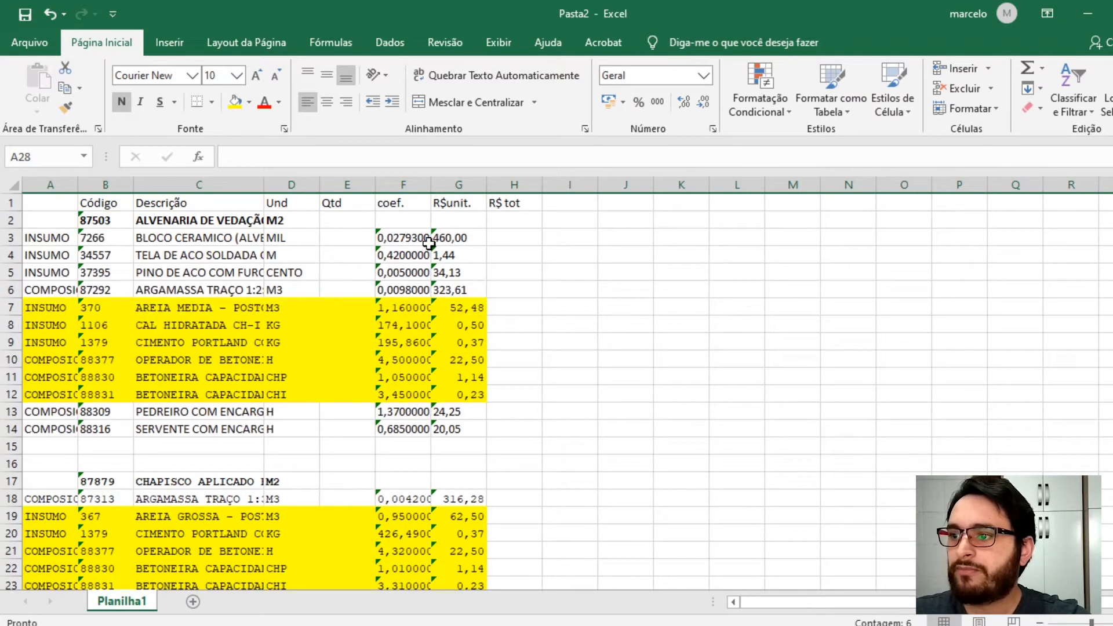
pyautogui.click(345, 235)
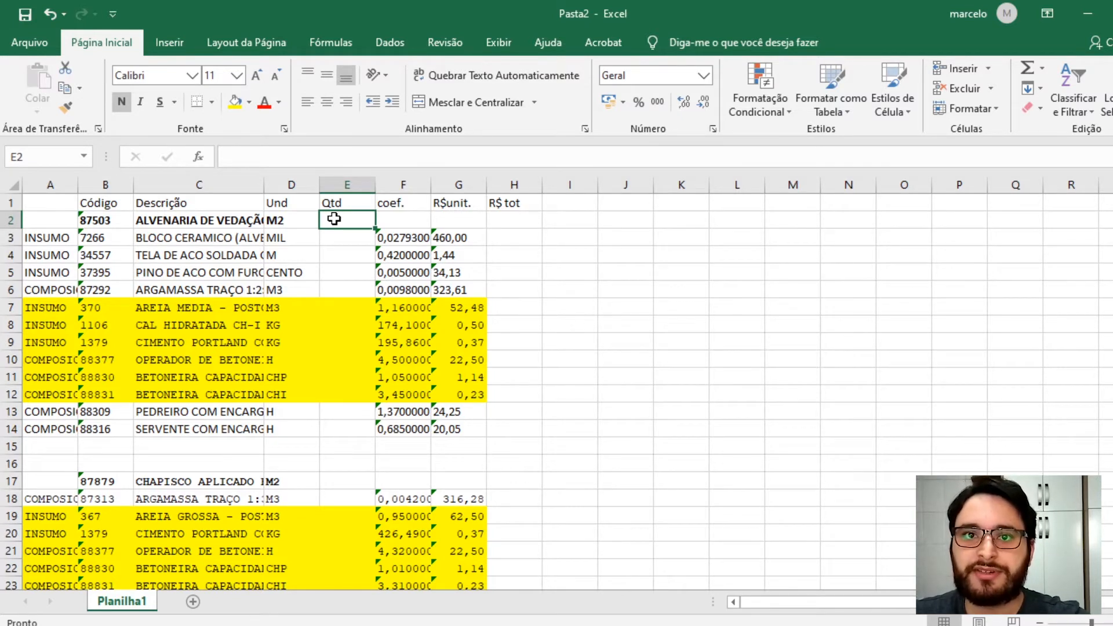
pyautogui.write('1000')
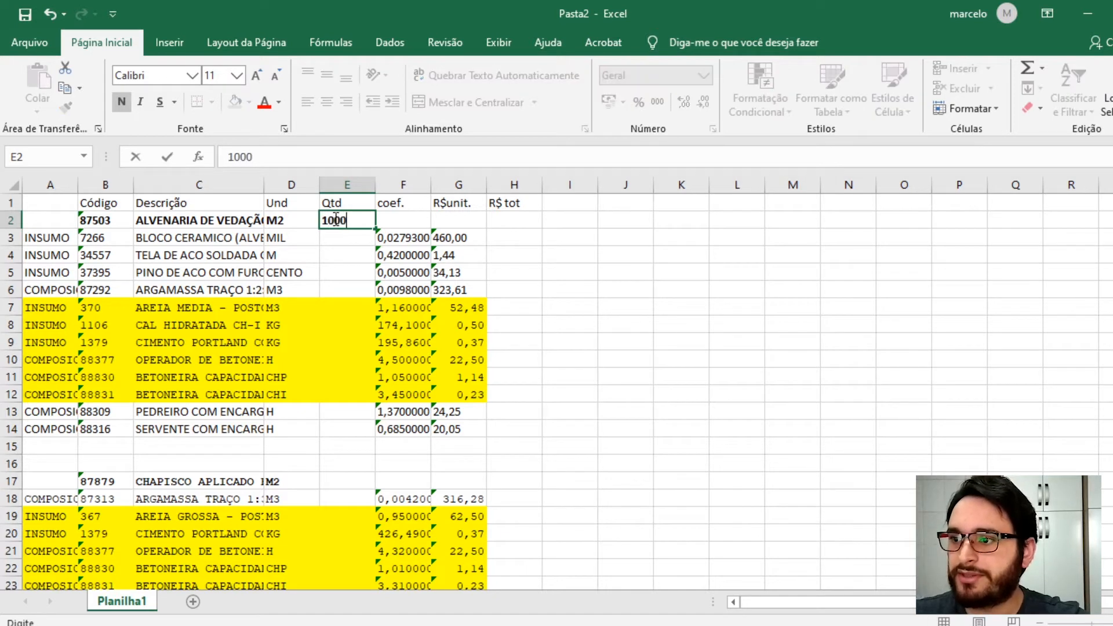
pyautogui.hotkey('ctrl', 'Return')
pyautogui.press('Return')
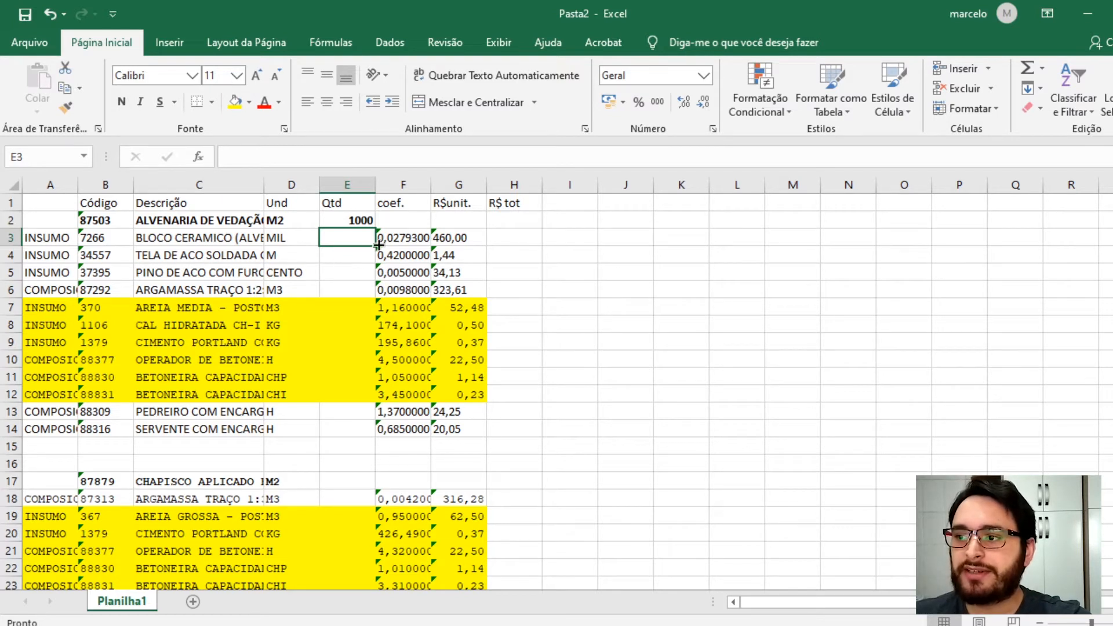
# - Calculate the first input's quantity in E3 as =F3*E2
pyautogui.write('=')
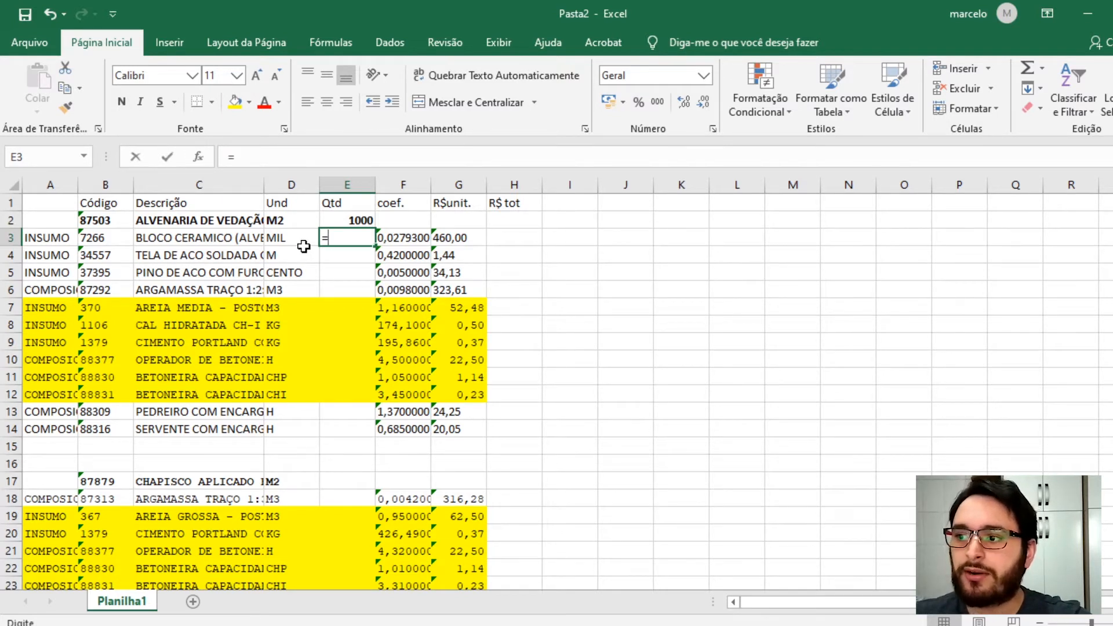
pyautogui.click(393, 238)
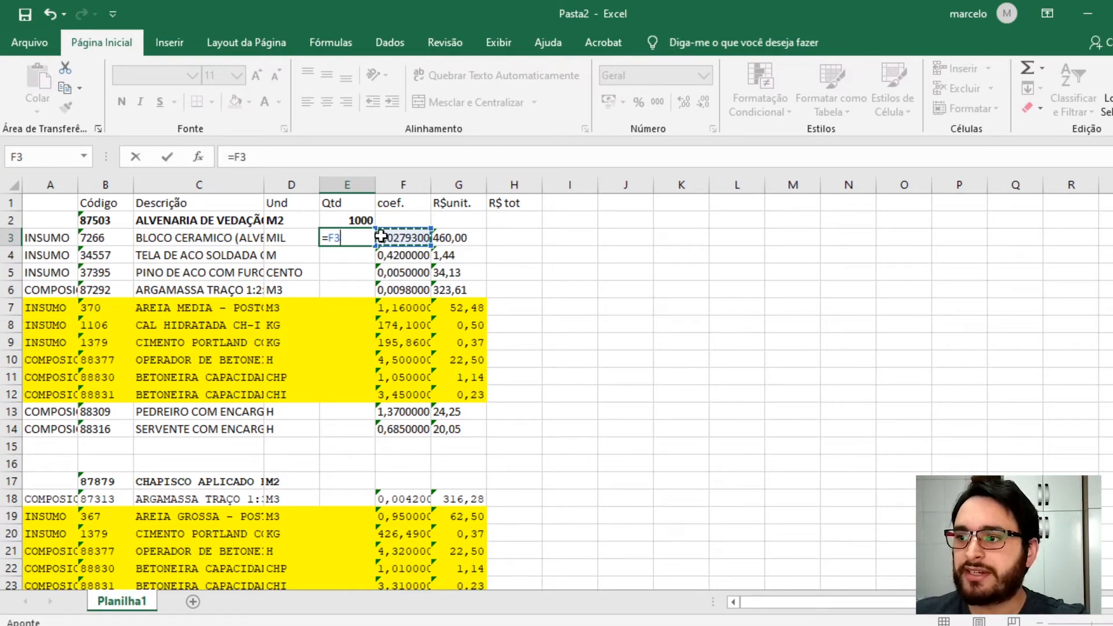
pyautogui.write('*')
pyautogui.click(353, 222)
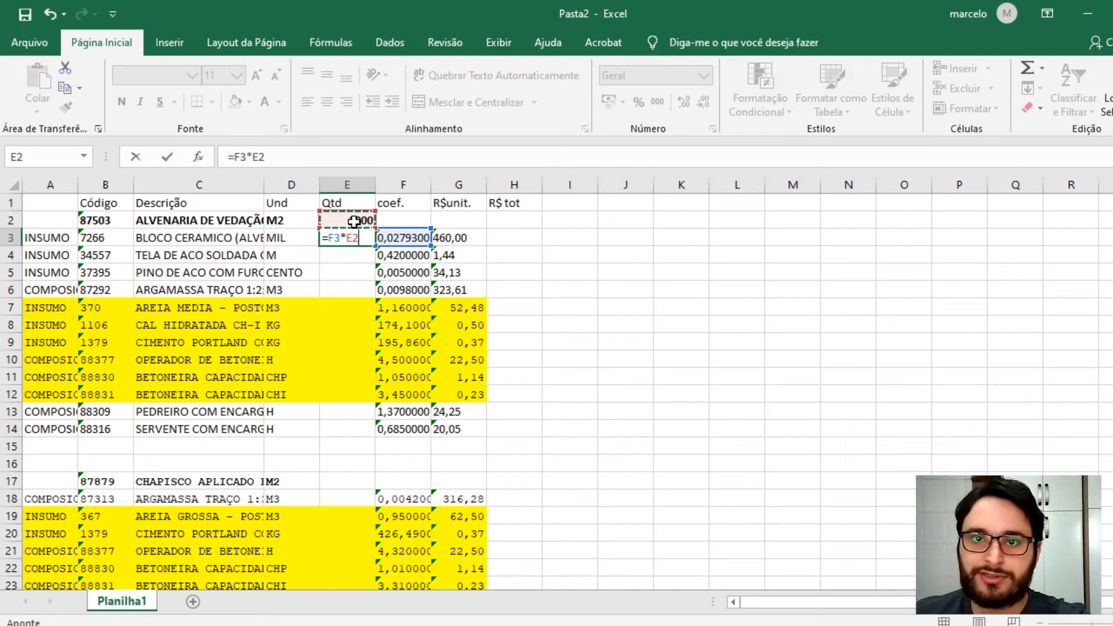
pyautogui.press('Return')
pyautogui.click(348, 243)
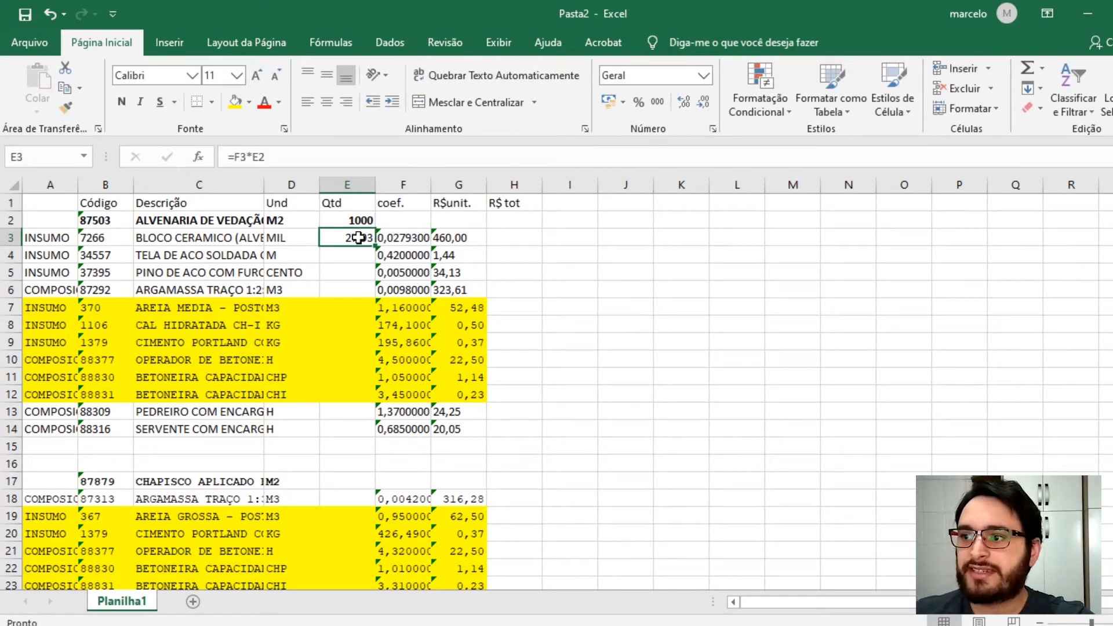
pyautogui.click(212, 248)
pyautogui.click(230, 235)
pyautogui.click(279, 236)
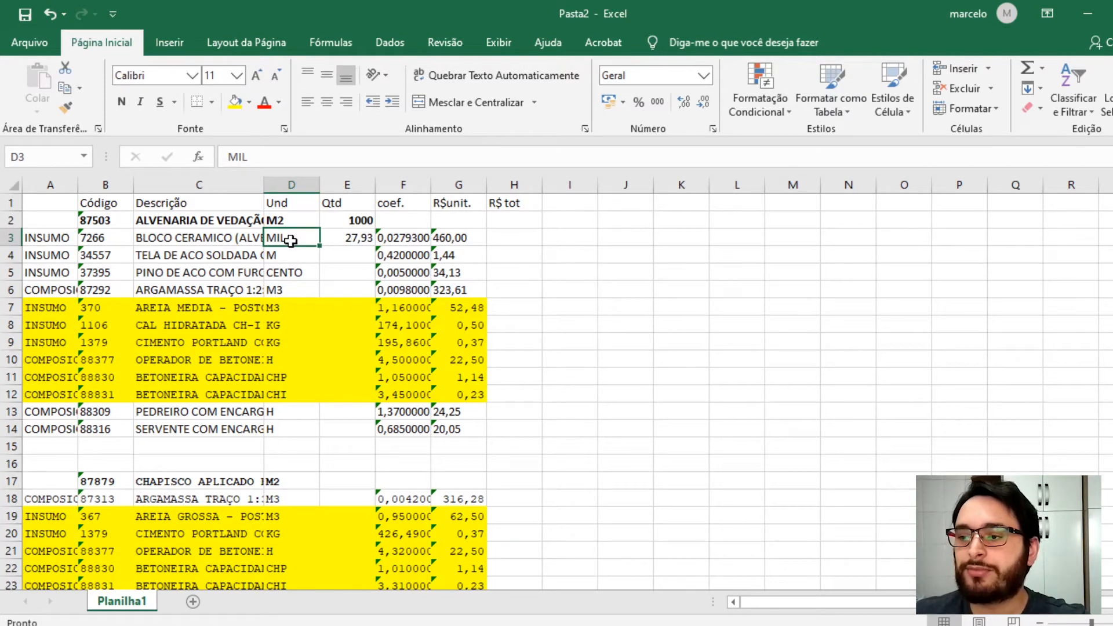
pyautogui.click(351, 235)
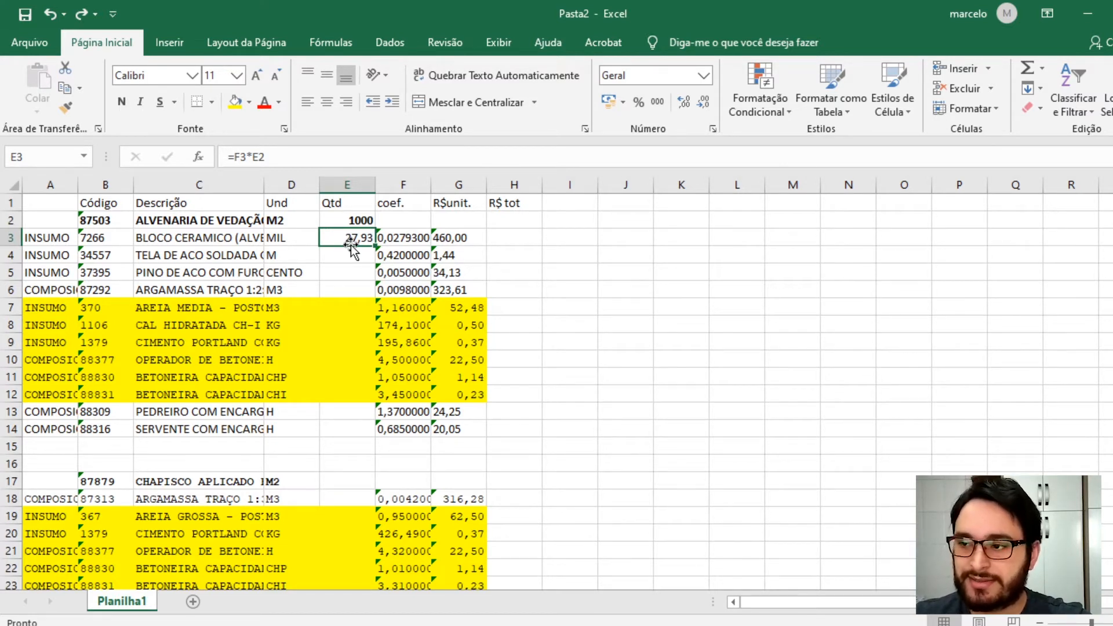
pyautogui.doubleClick(351, 245)
pyautogui.press('BackSpace')
pyautogui.press('BackSpace')
pyautogui.press('BackSpace')
pyautogui.press('BackSpace')
pyautogui.press('BackSpace')
pyautogui.press('Escape')
# - Rewrite E3's formula as =ARRED(F3*E2;2) to round the quantity to two decimals
pyautogui.press('F2')
pyautogui.press('BackSpace')
pyautogui.press('BackSpace')
pyautogui.press('BackSpace')
pyautogui.press('BackSpace')
pyautogui.press('BackSpace')
pyautogui.write('arr')
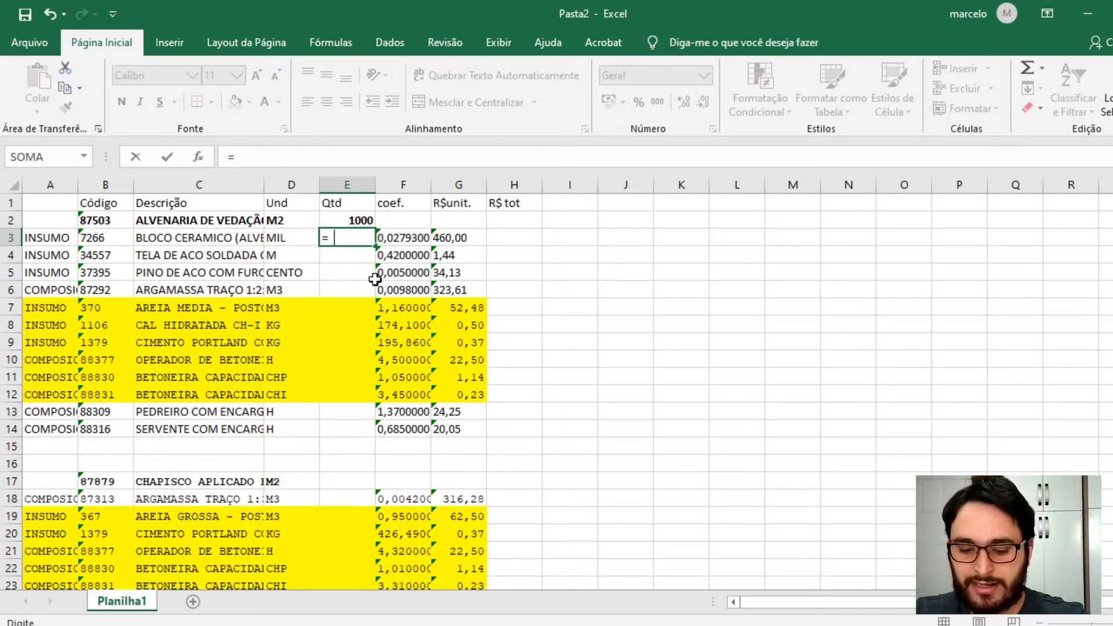
pyautogui.write('ed')
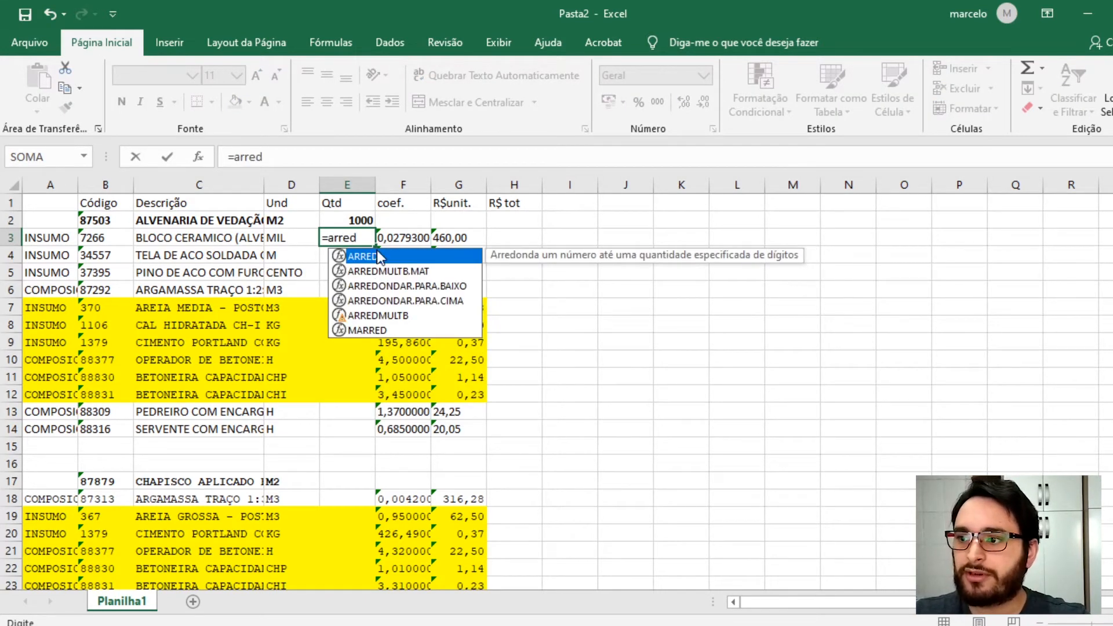
pyautogui.doubleClick(375, 256)
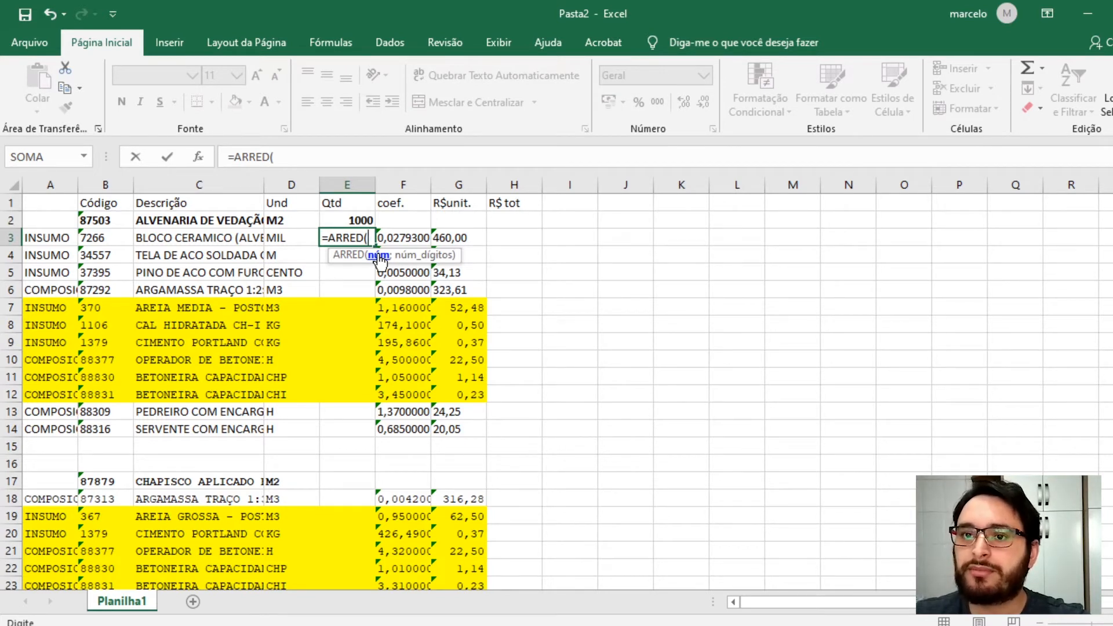
pyautogui.click(396, 239)
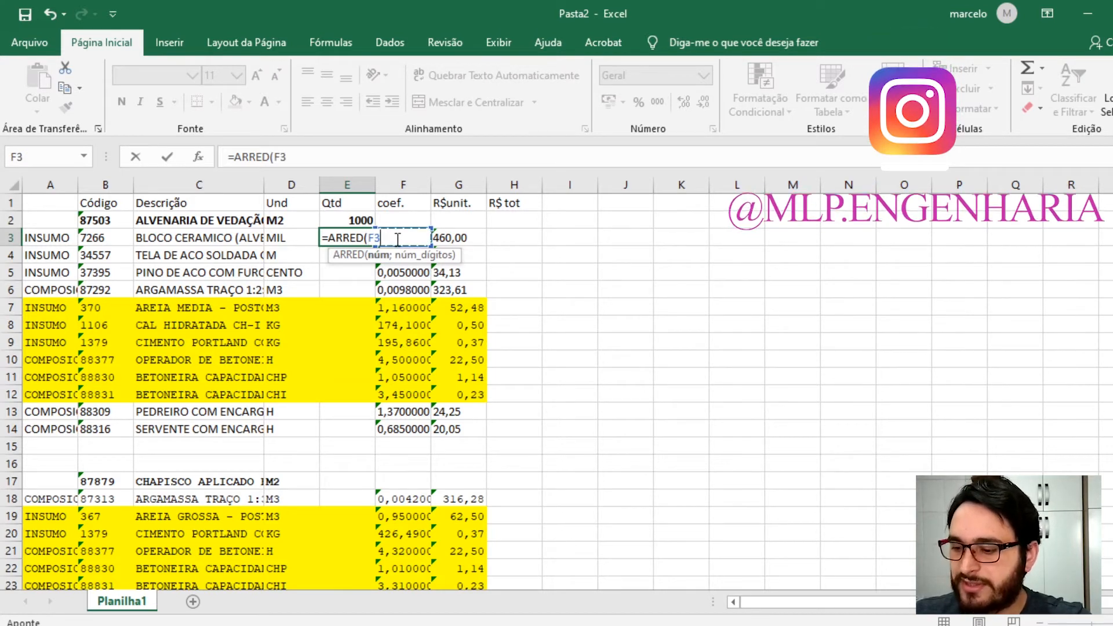
pyautogui.write('*')
pyautogui.click(348, 220)
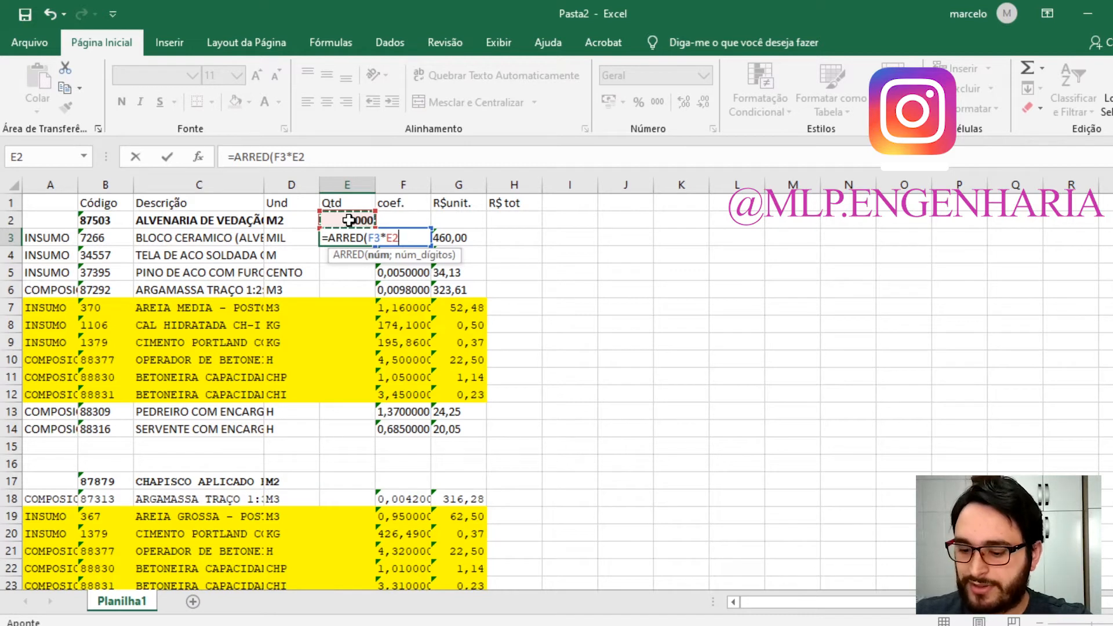
pyautogui.write(';')
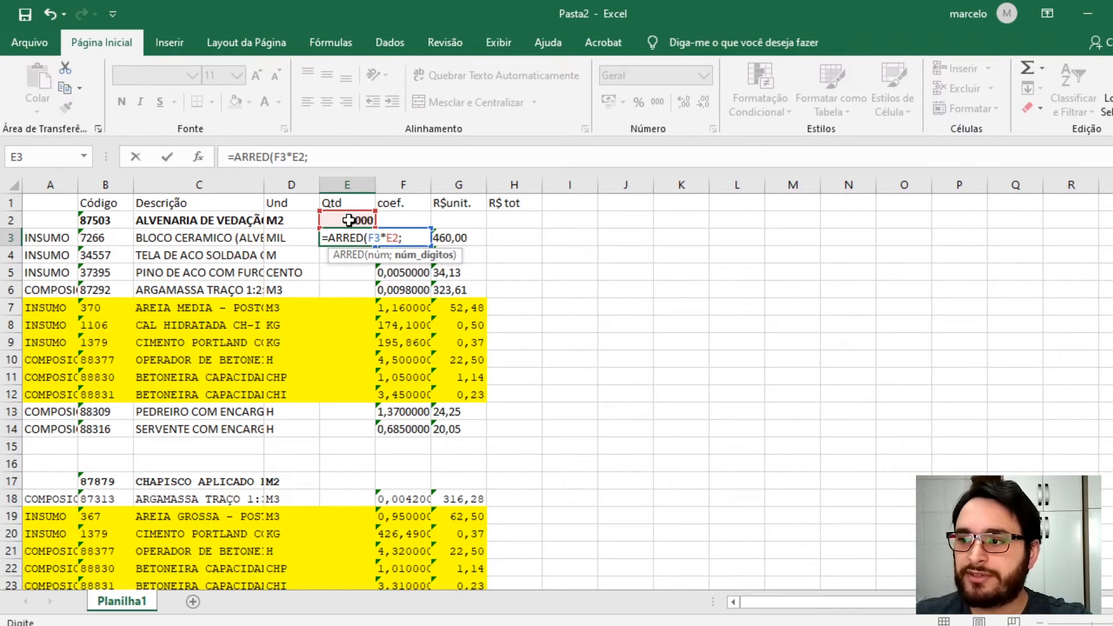
pyautogui.write('2')
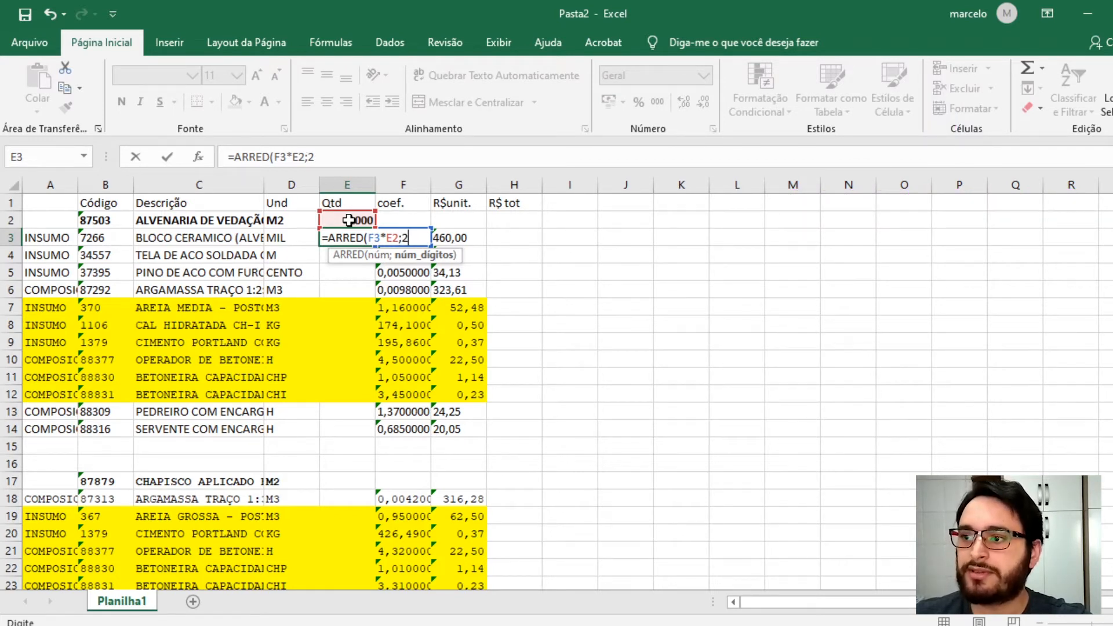
pyautogui.press('Return')
# - Make the E2 reference in E3's formula absolute, giving =ARRED(F3*$E$2;2)
pyautogui.click(354, 235)
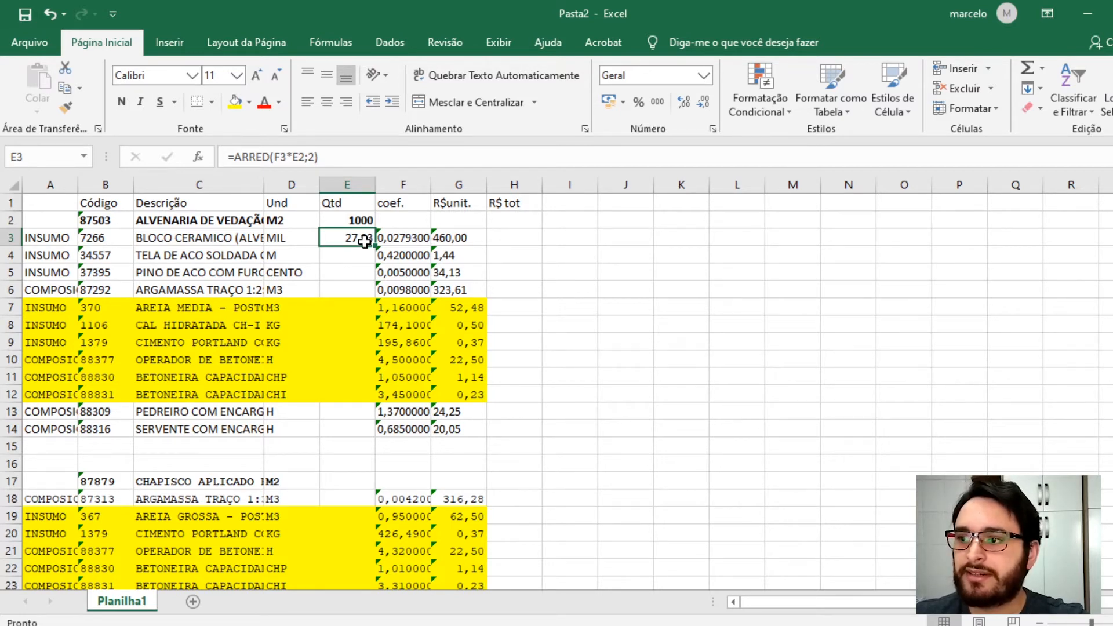
pyautogui.doubleClick(363, 240)
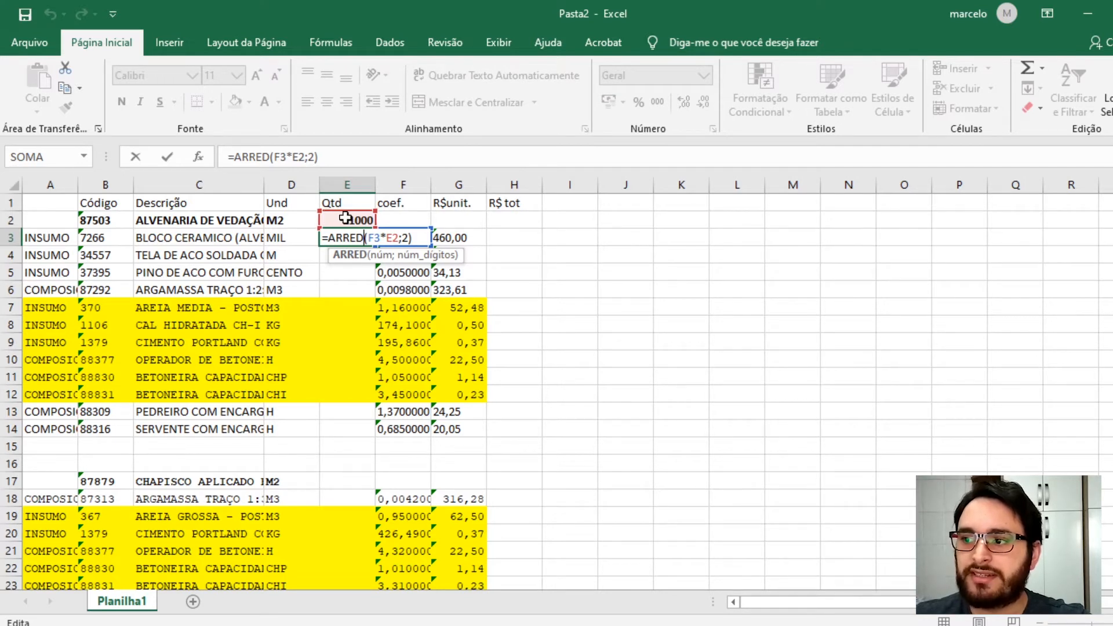
pyautogui.click(395, 235)
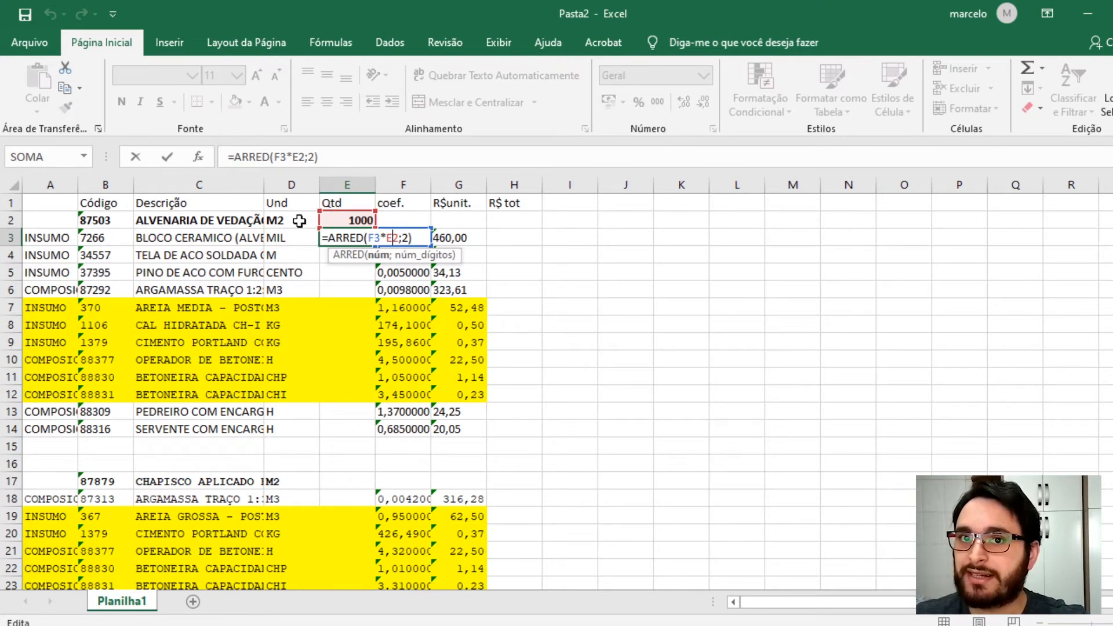
pyautogui.press('F4')
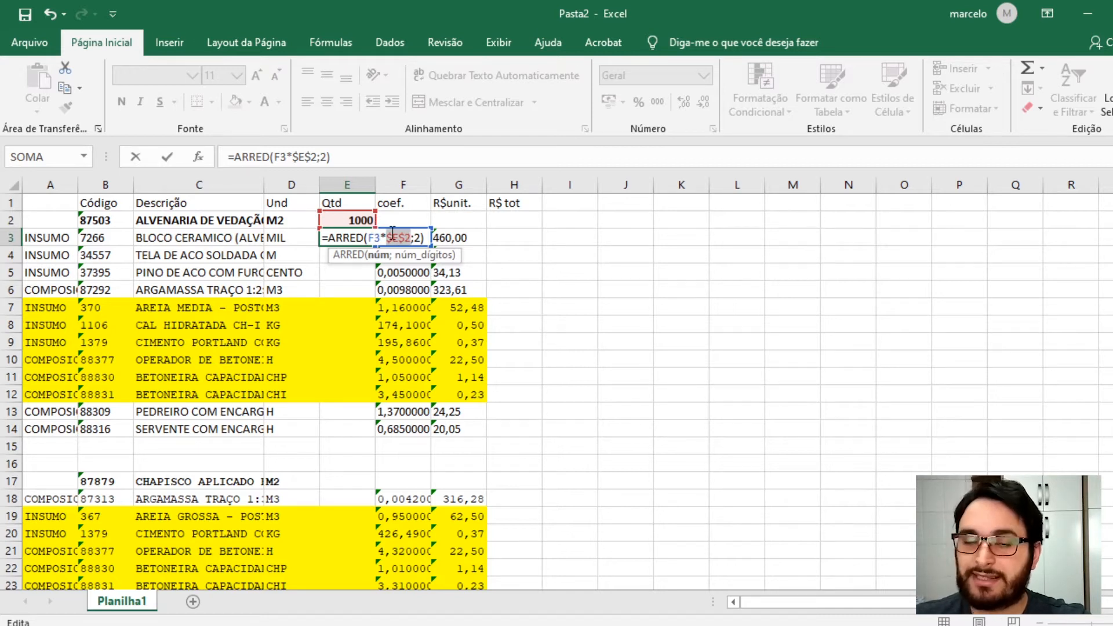
pyautogui.press('Return')
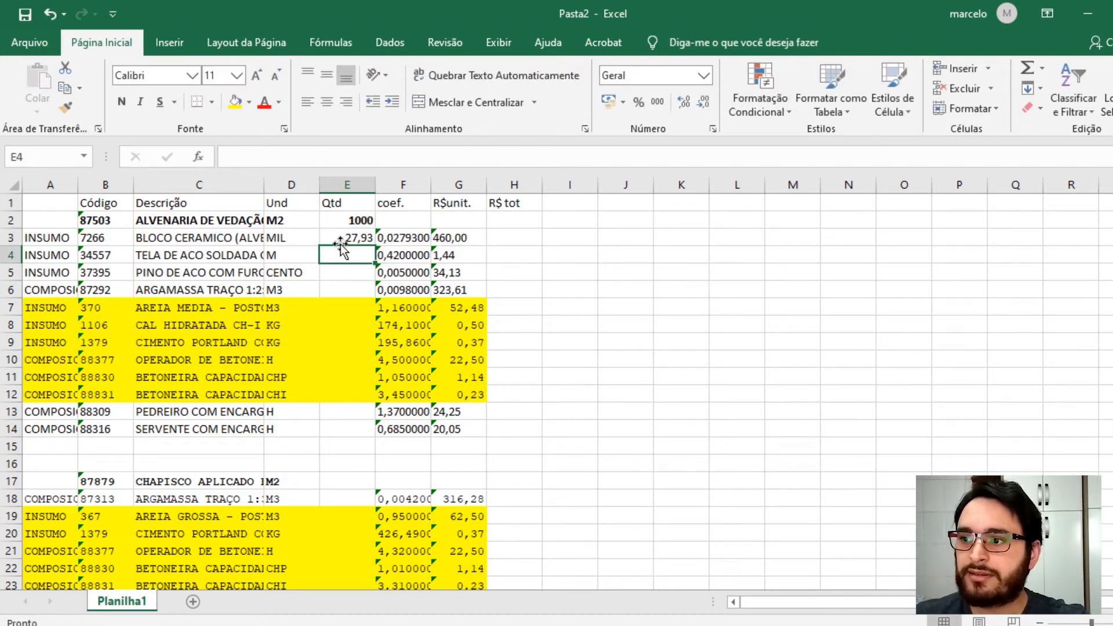
# - Fill the rounded quantity formula down from E3 through E6
pyautogui.click(354, 239)
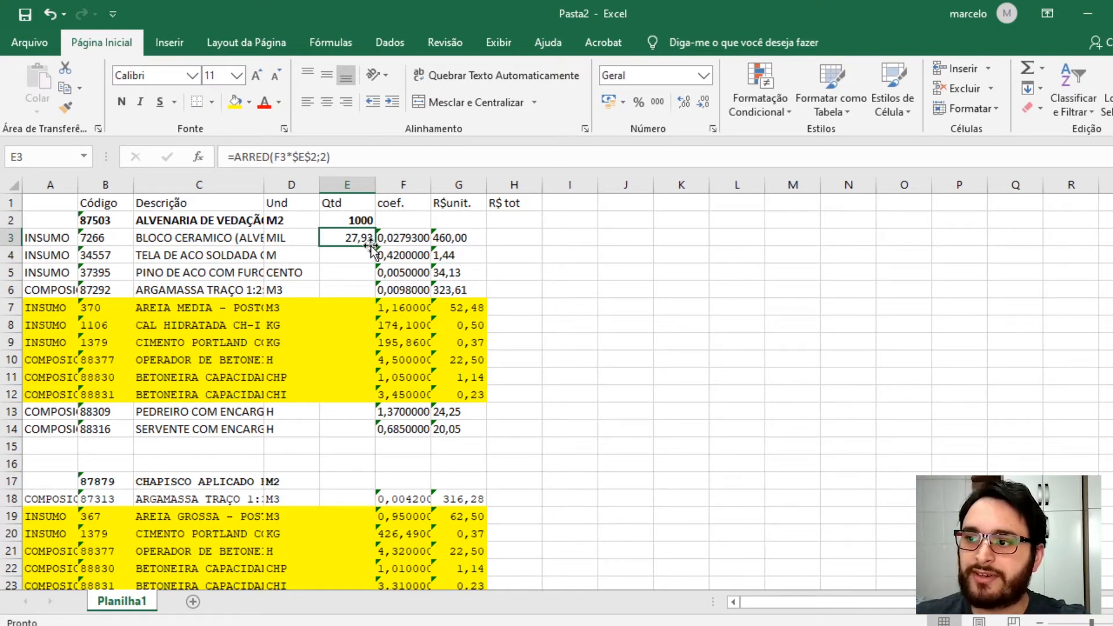
pyautogui.moveTo(375, 247); pyautogui.dragTo(375, 296)
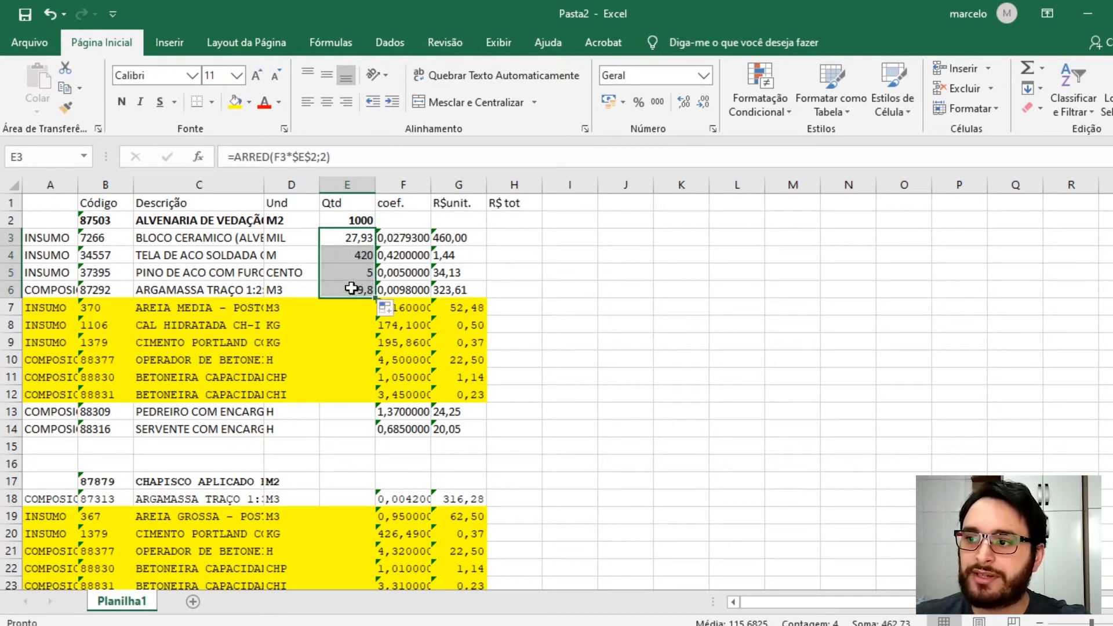
pyautogui.doubleClick(352, 288)
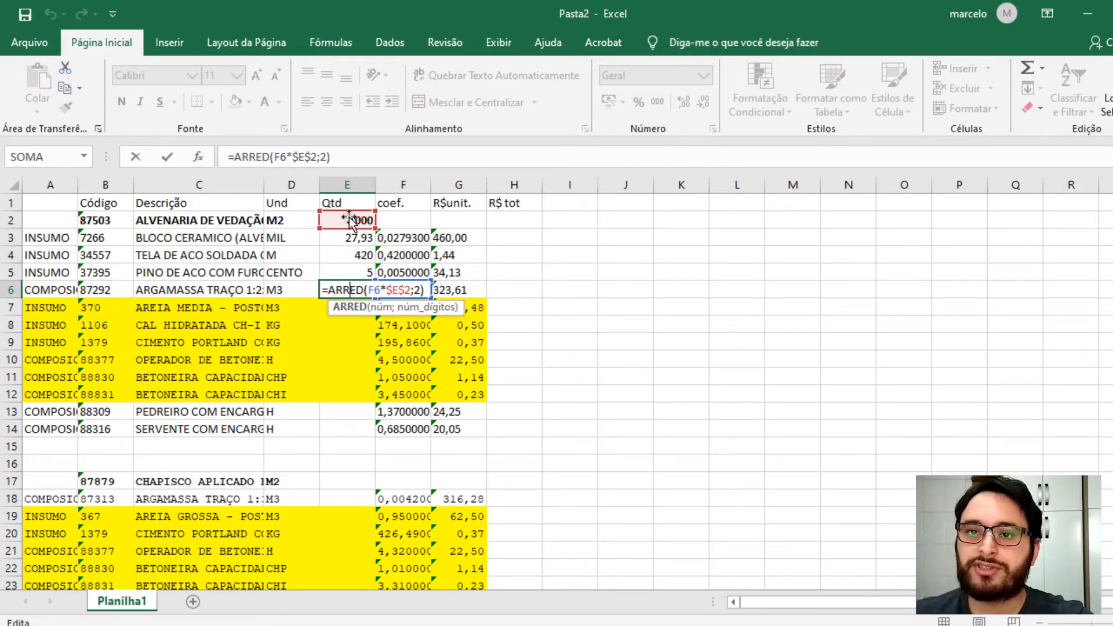
pyautogui.press('Escape')
pyautogui.hotkey('ctrl', 'Return')
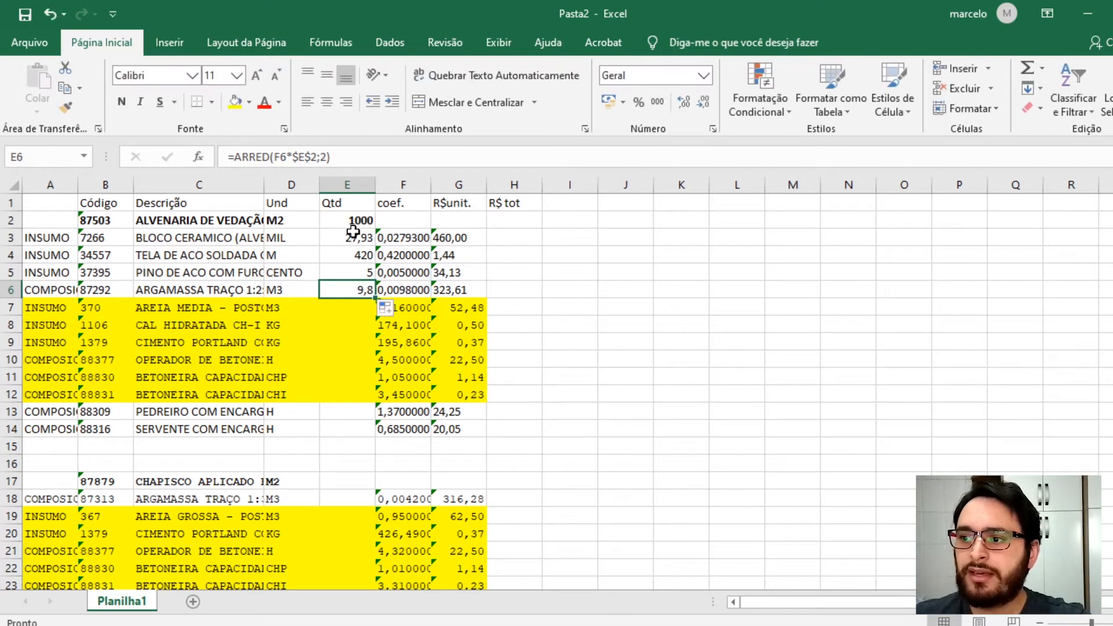
# - Copy E6's rounded quantity formula into E13:E14 for the labour rows
pyautogui.hotkey('ctrl', 'c')
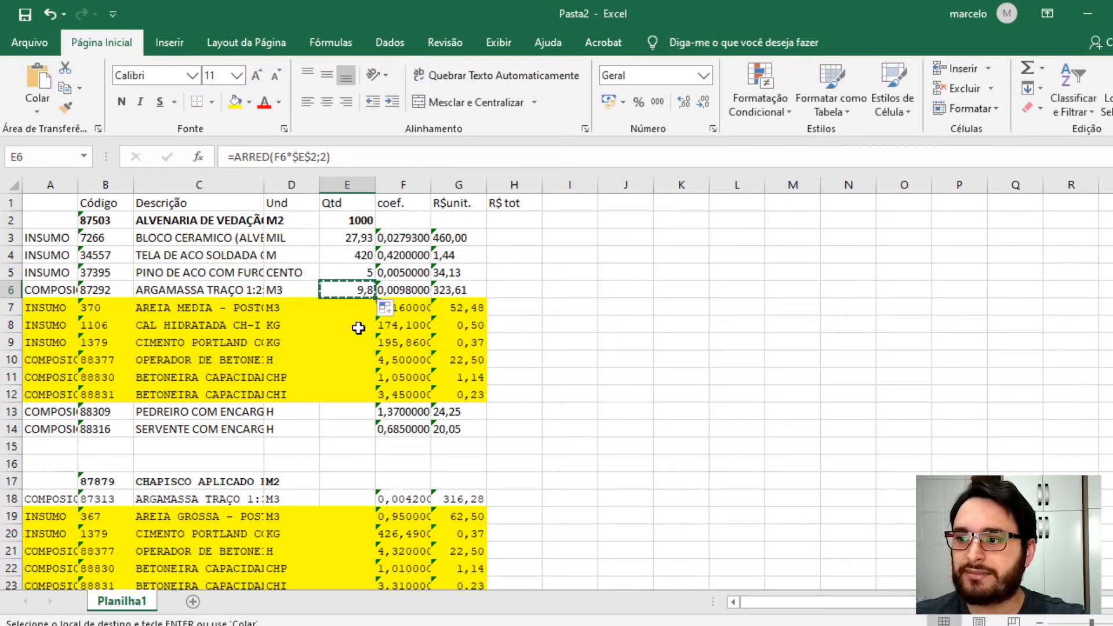
pyautogui.moveTo(354, 407); pyautogui.dragTo(355, 421)
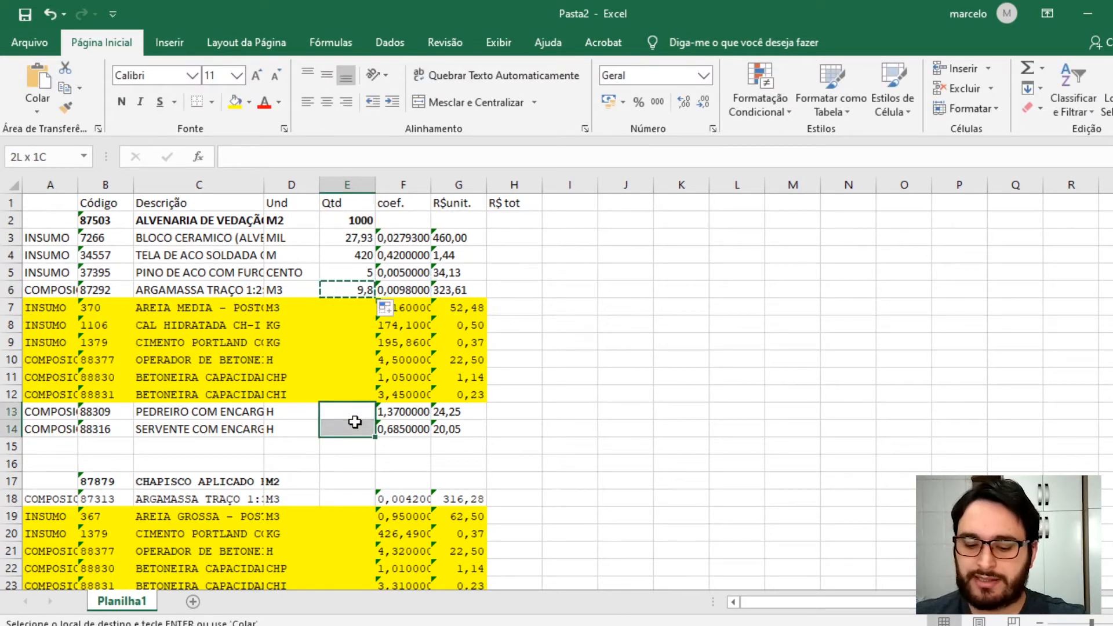
pyautogui.hotkey('ctrl', 'v')
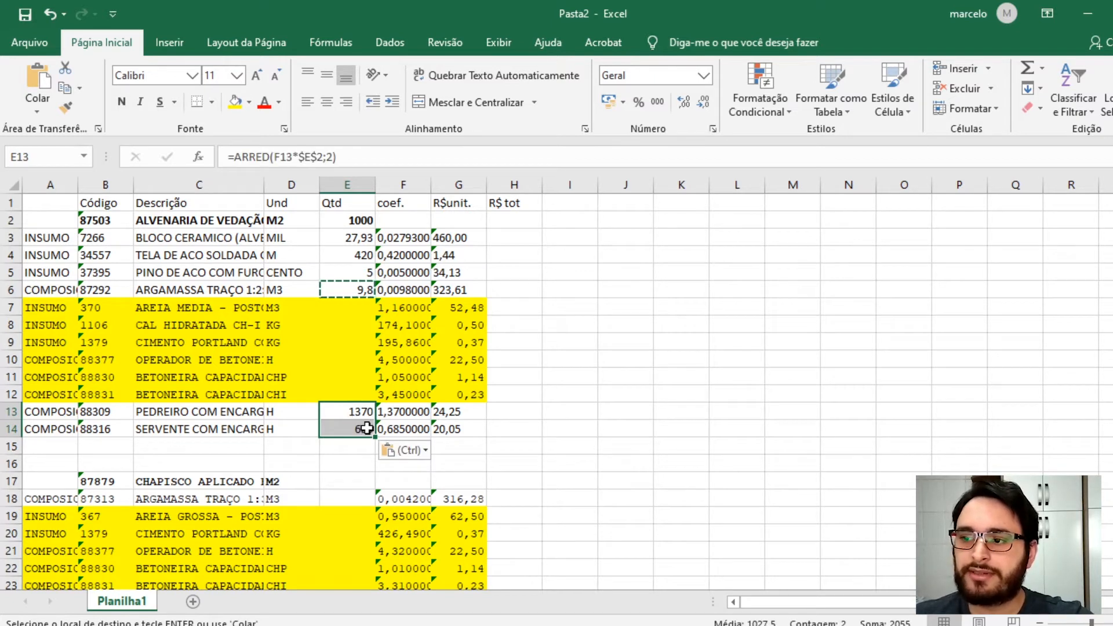
pyautogui.doubleClick(342, 429)
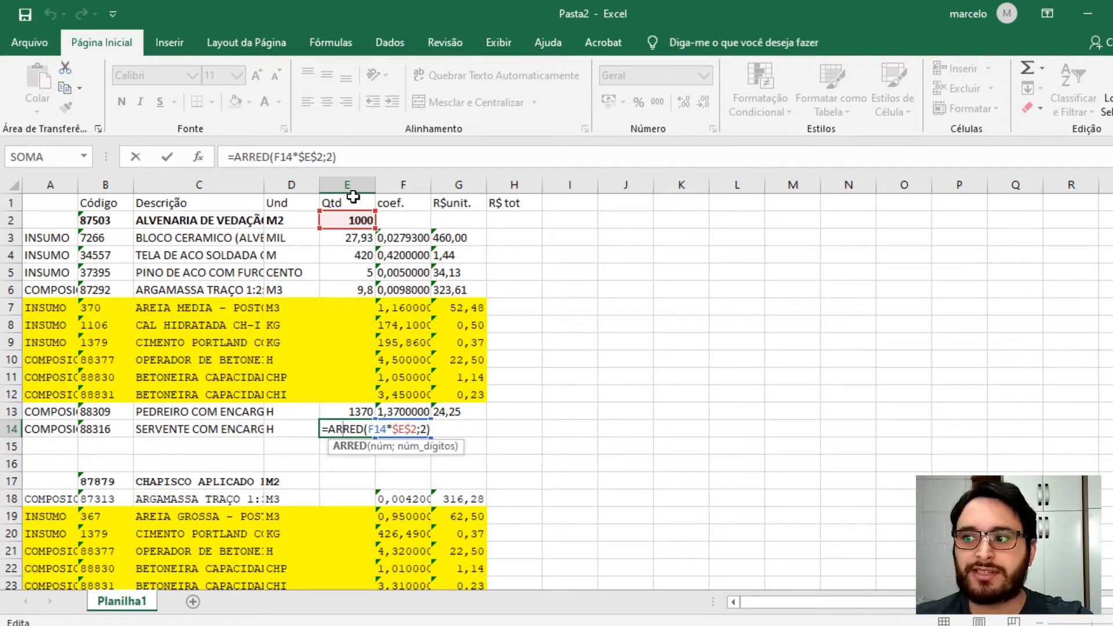
# - Try service quantities of 200 and 100 in E2, then return it to 1000
pyautogui.click(355, 221)
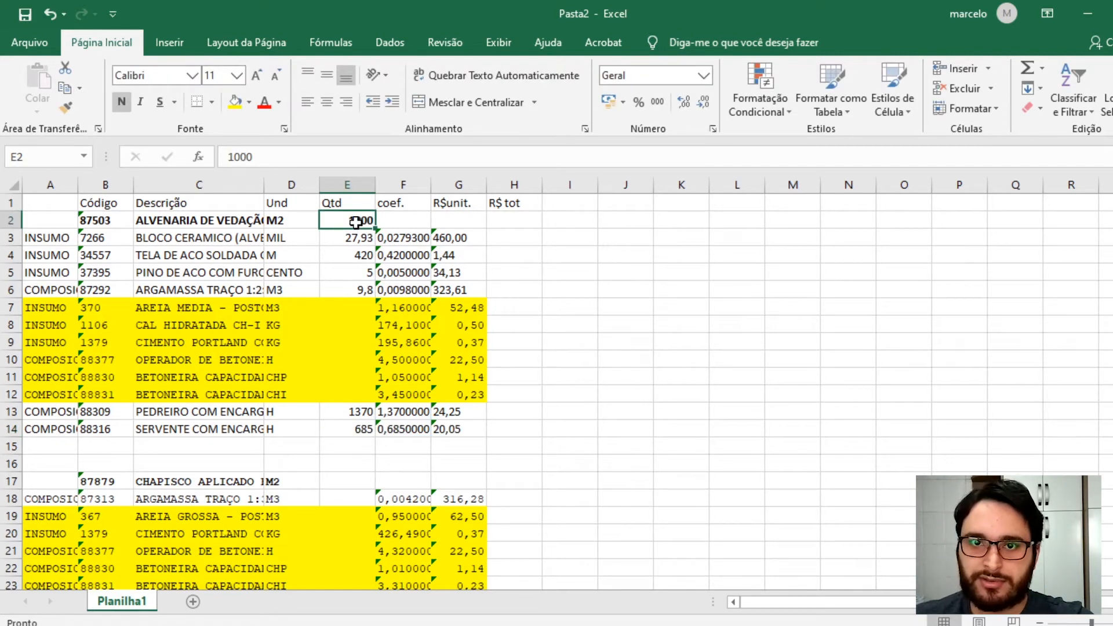
pyautogui.write('200')
pyautogui.press('Return')
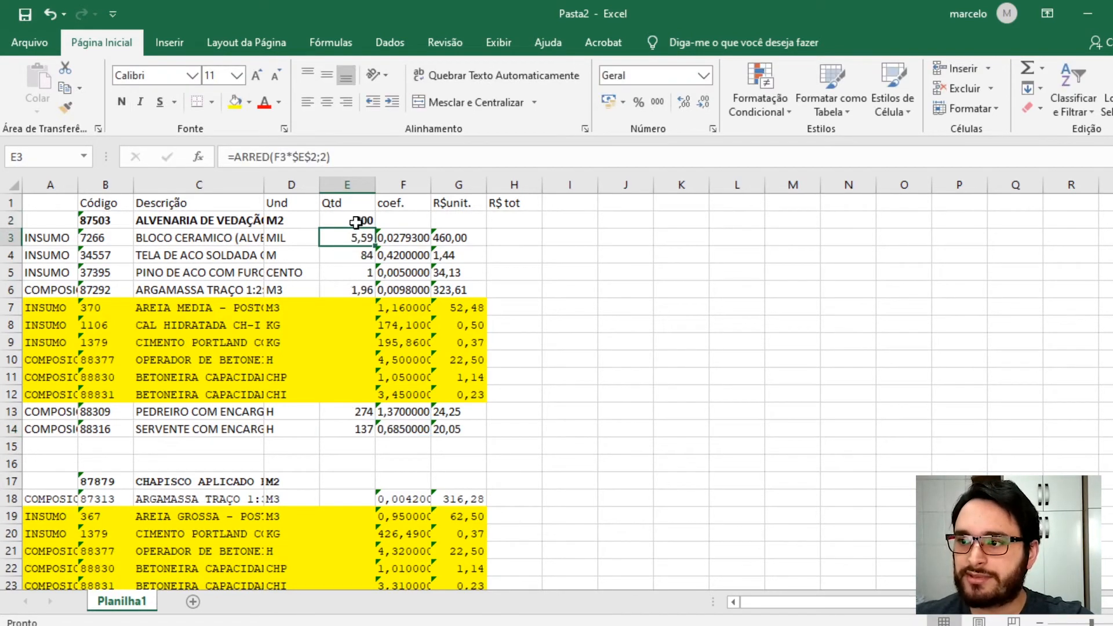
pyautogui.click(355, 220)
pyautogui.write('100')
pyautogui.press('Return')
pyautogui.click(357, 221)
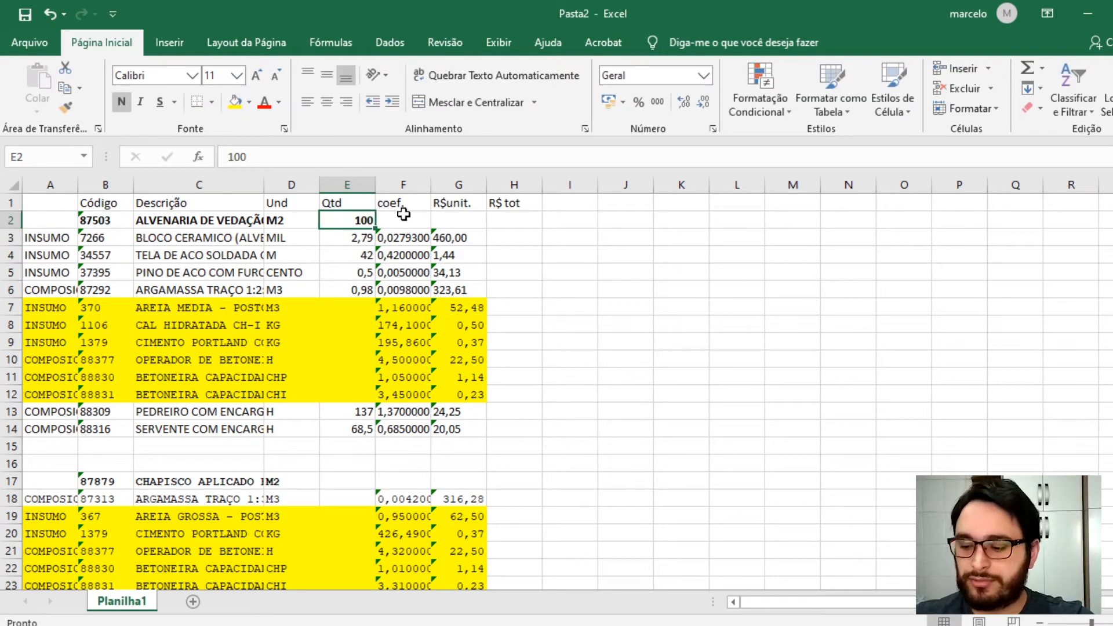
pyautogui.write('1000')
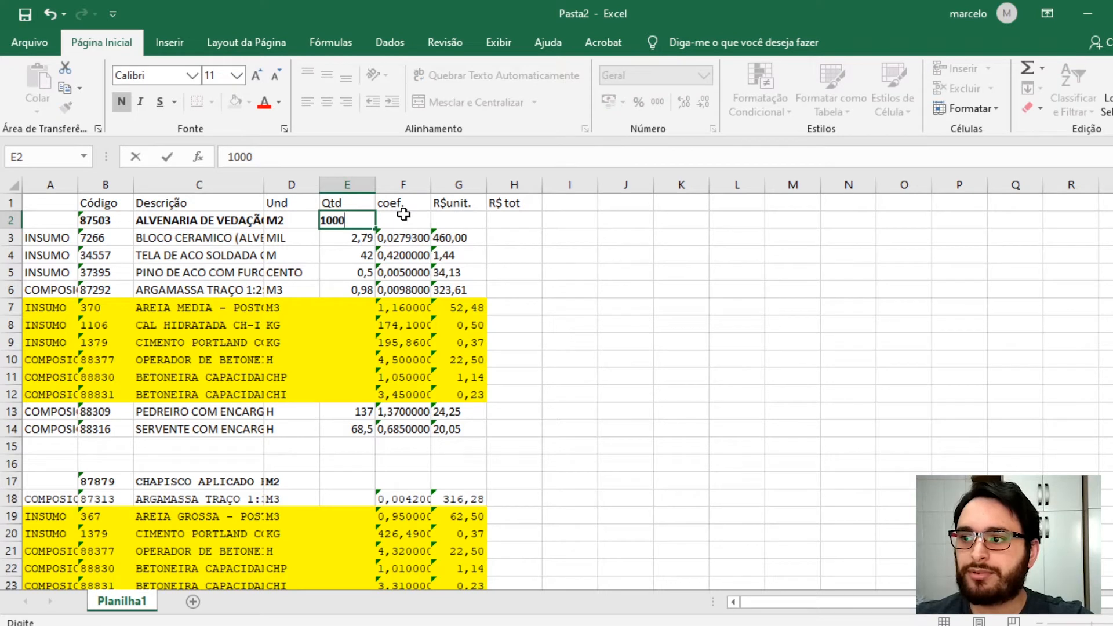
pyautogui.press('Return')
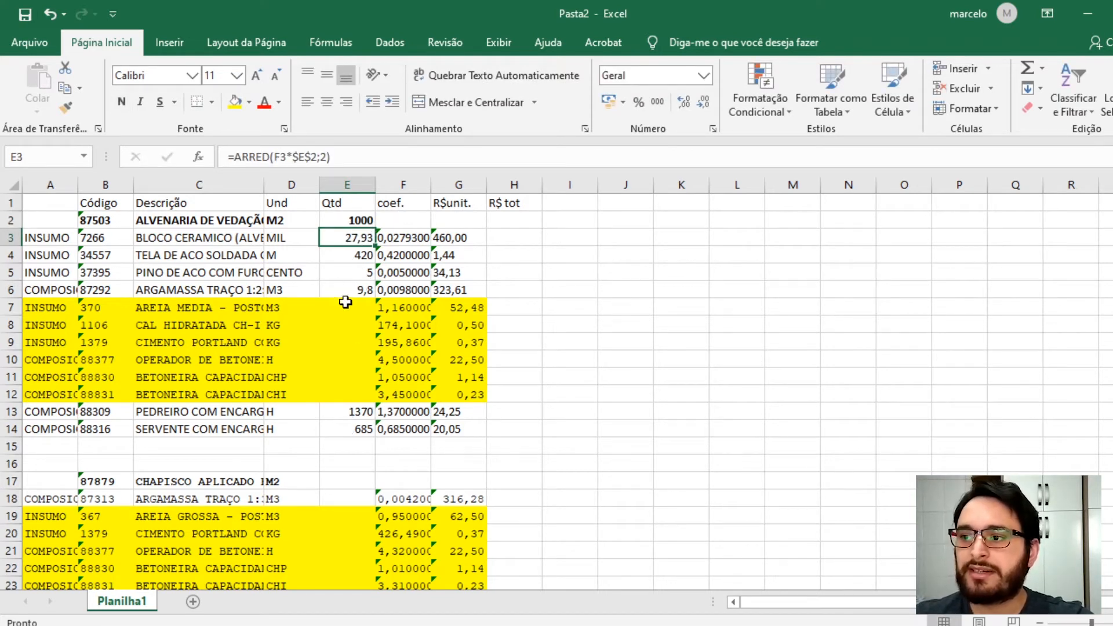
# - Inspect the quantity formulas in E2, E3 and E6 and the empty quantity cell E7
pyautogui.click(359, 220)
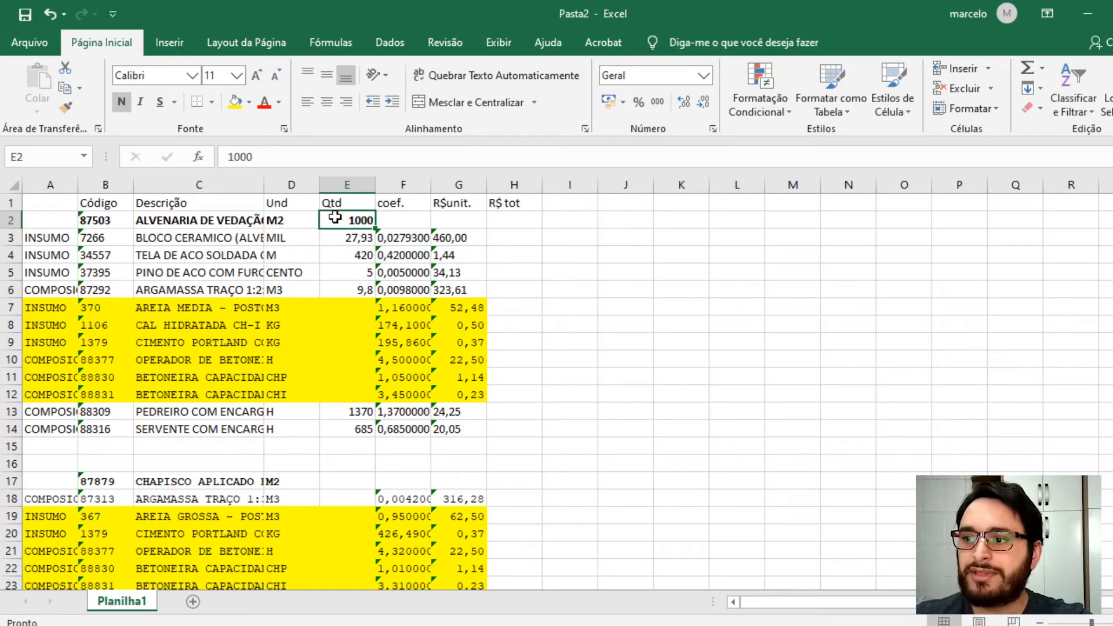
pyautogui.click(350, 289)
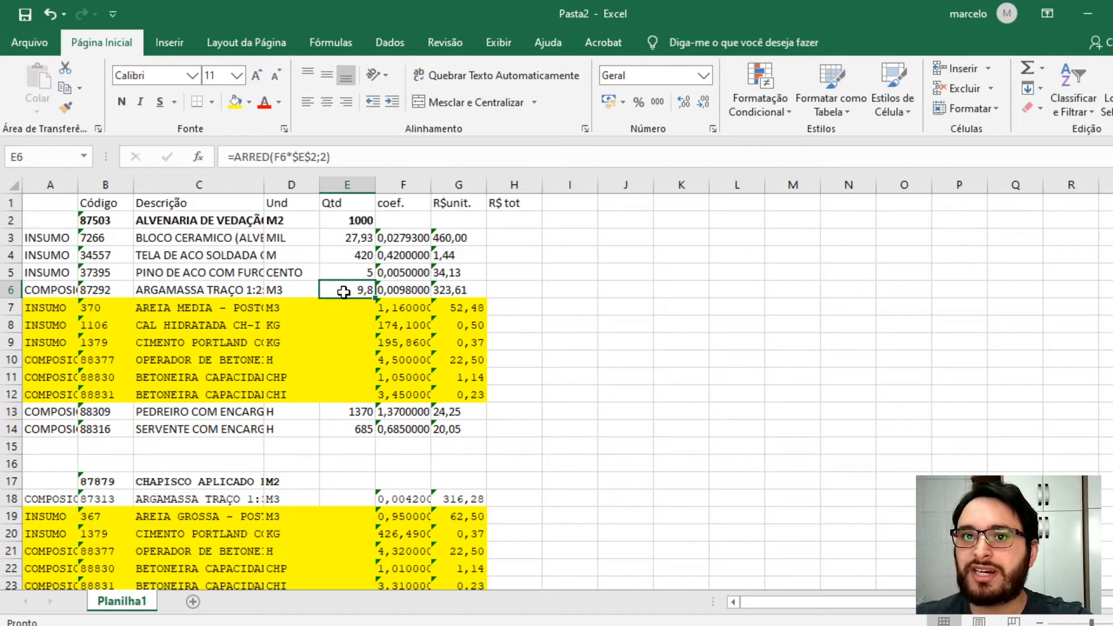
pyautogui.click(359, 235)
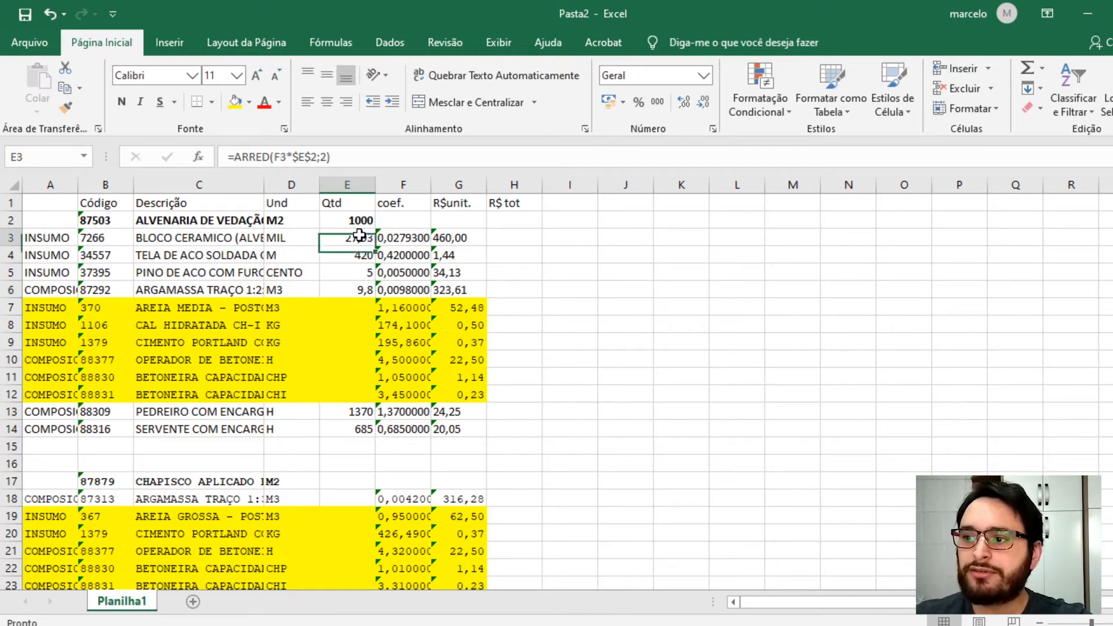
pyautogui.click(357, 311)
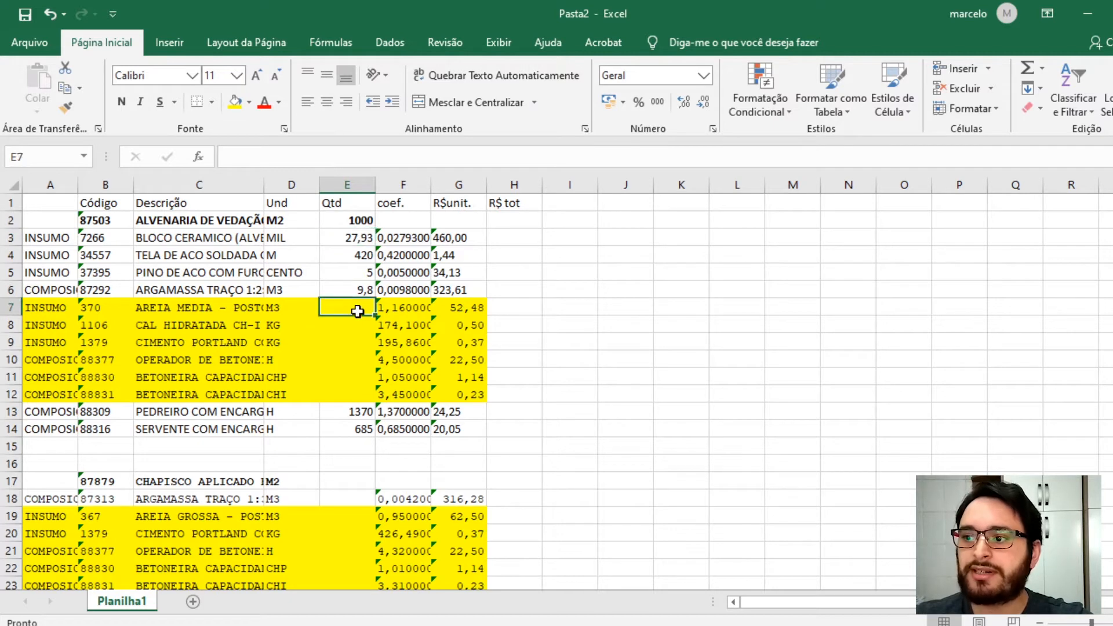
pyautogui.click(401, 309)
pyautogui.click(338, 307)
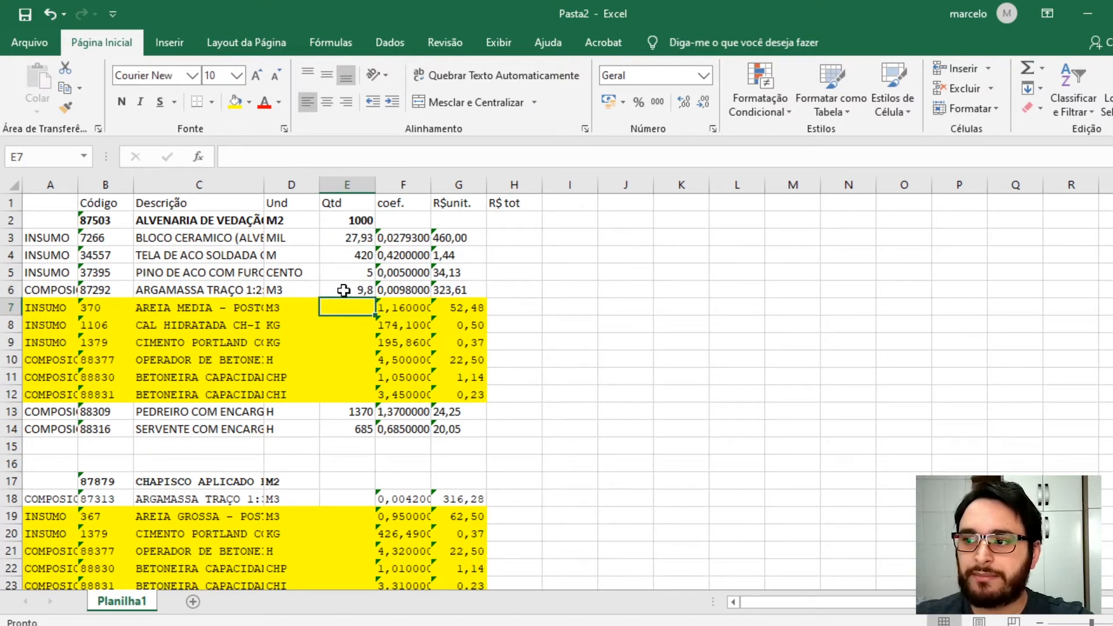
pyautogui.click(343, 290)
pyautogui.click(358, 220)
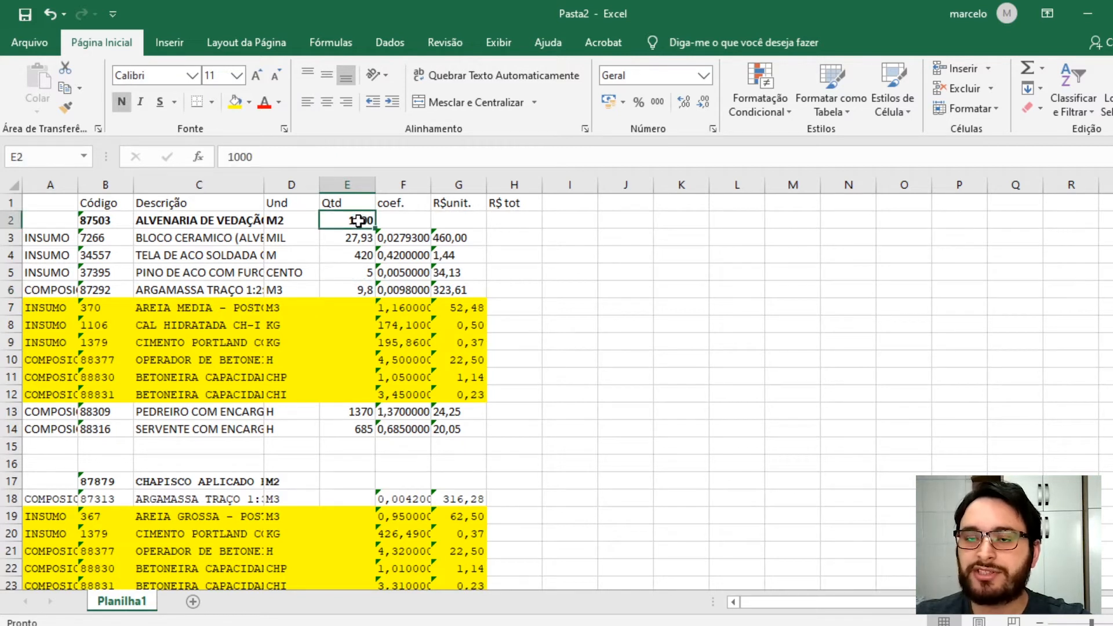
pyautogui.click(355, 290)
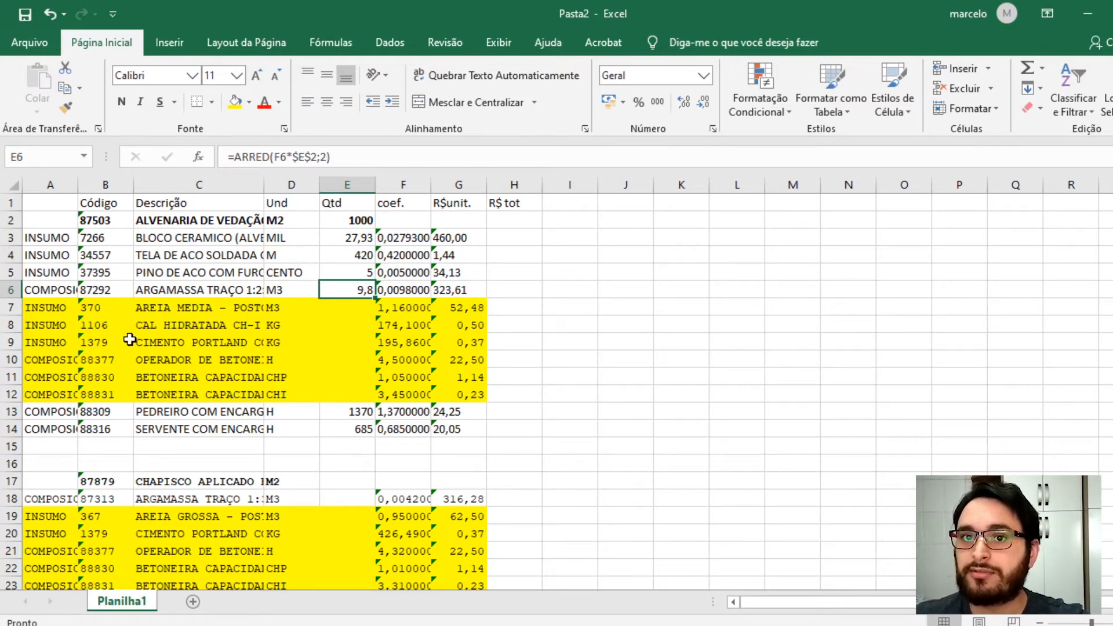
# - Enter =ARRED(F7*$E$6;2) in E7 to compute the sub-composition input quantity from the mortar quantity
pyautogui.click(328, 305)
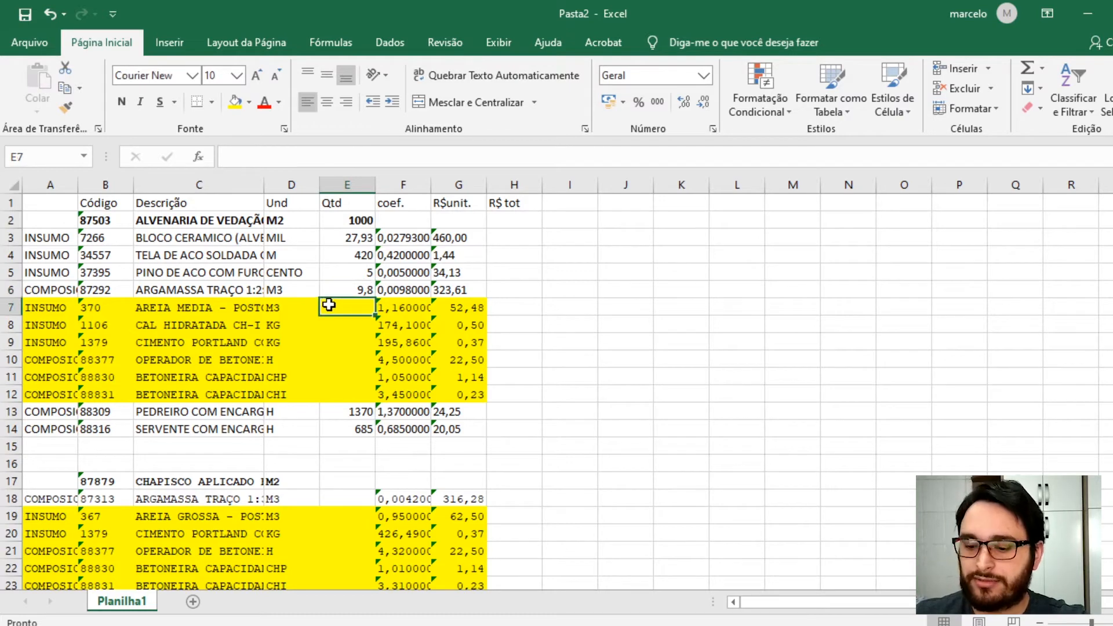
pyautogui.write('=arred')
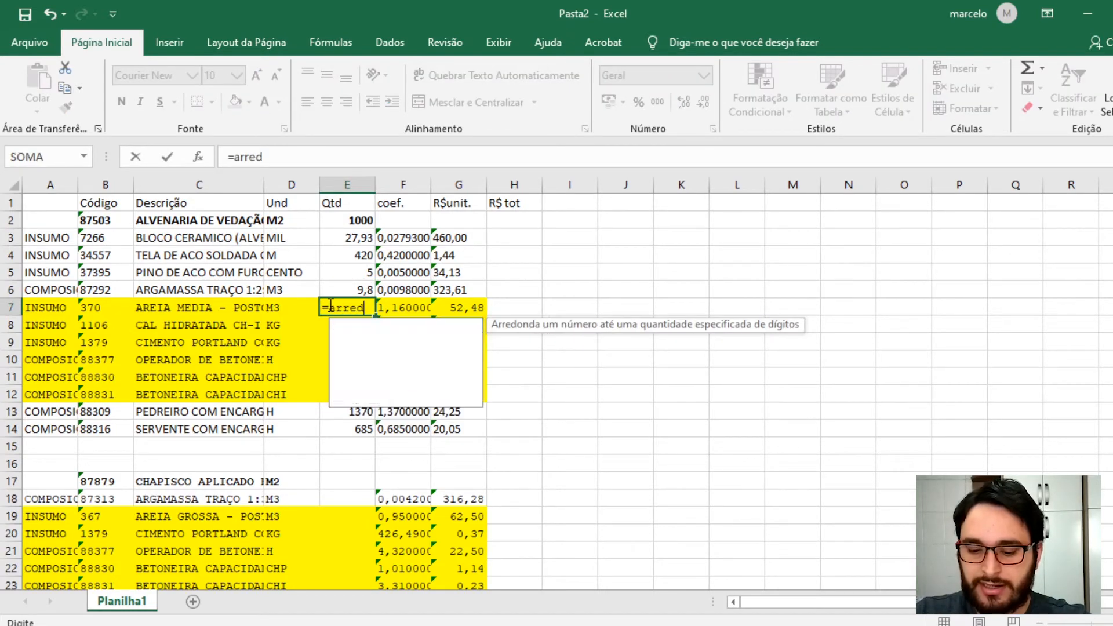
pyautogui.write('(')
pyautogui.click(406, 312)
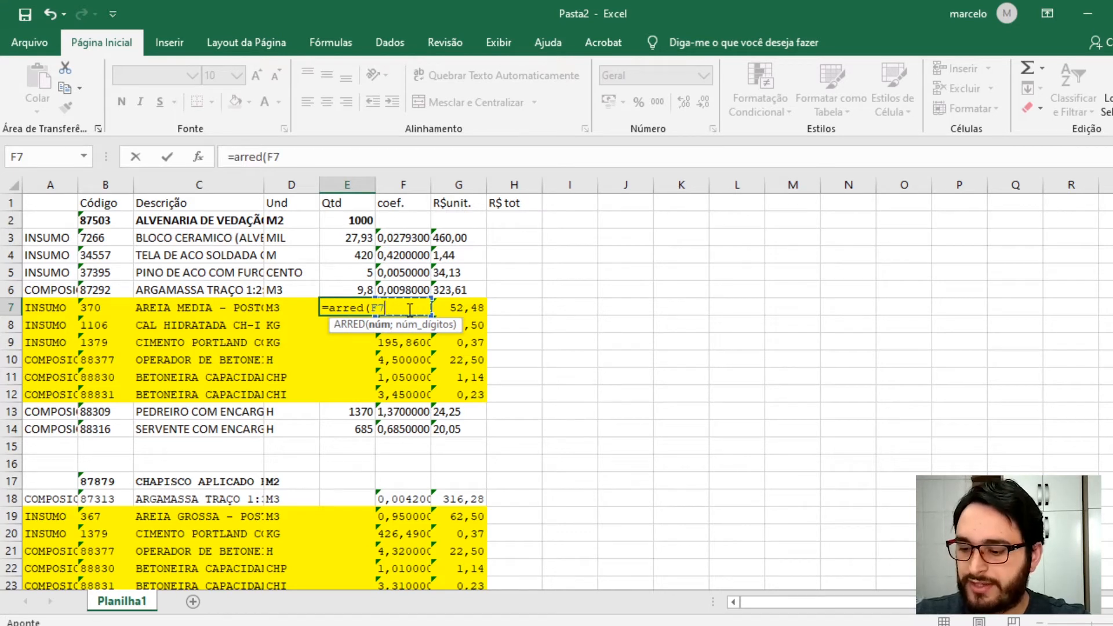
pyautogui.write('*')
pyautogui.click(362, 289)
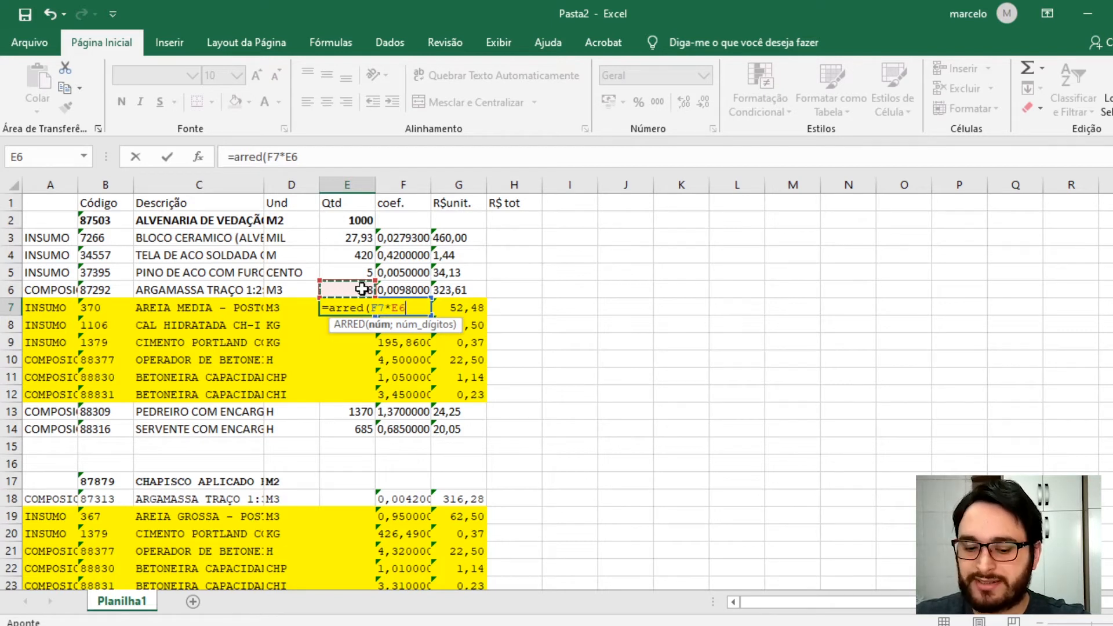
pyautogui.press('F4')
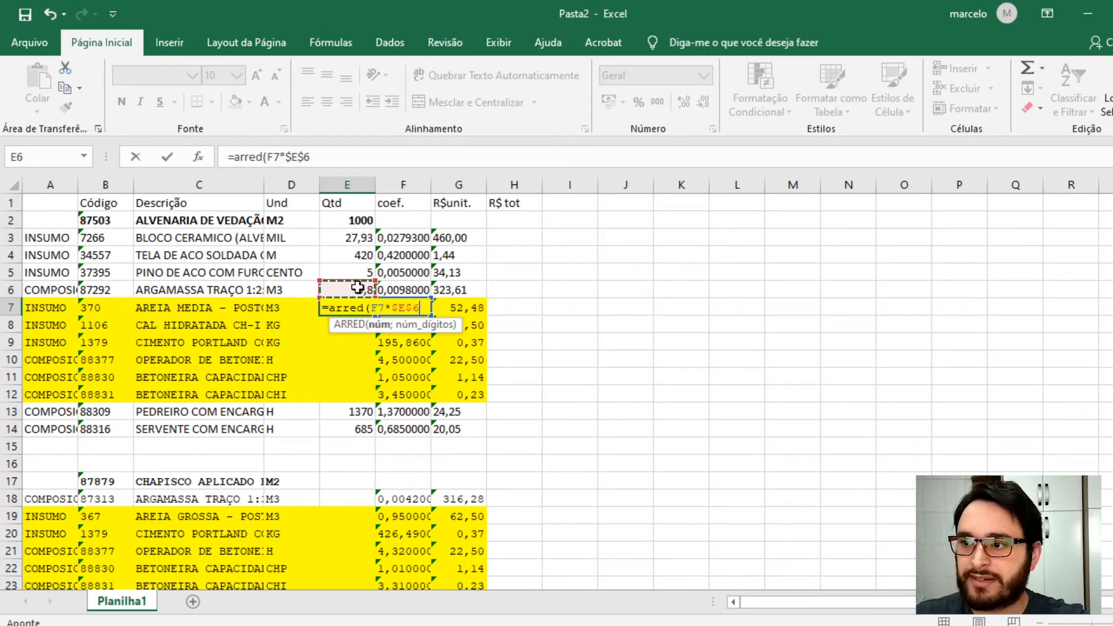
pyautogui.write(';')
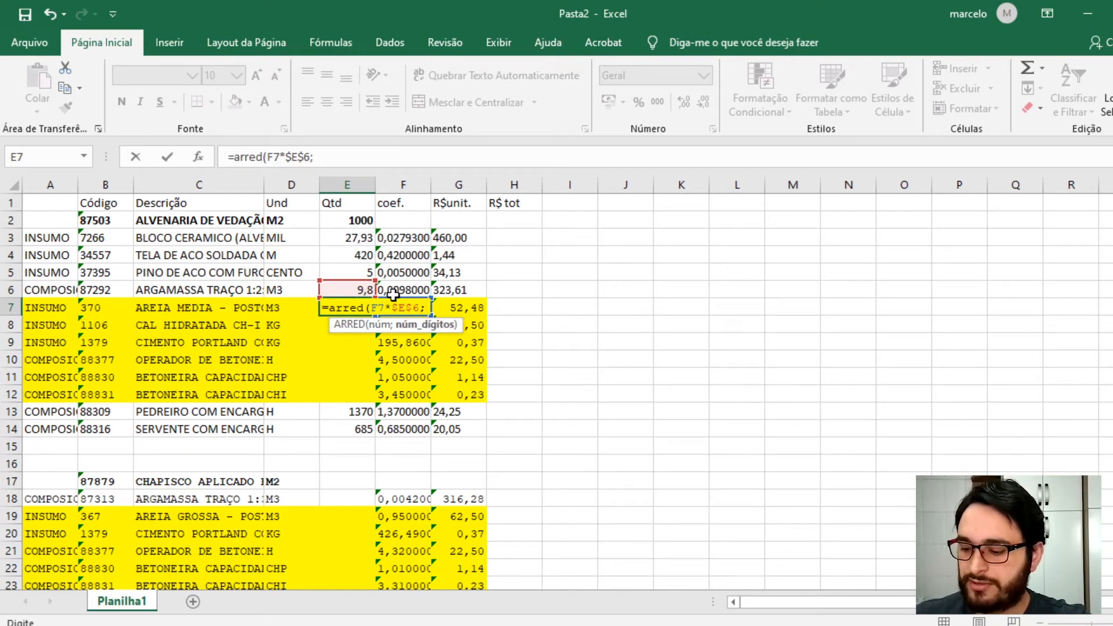
pyautogui.write('2')
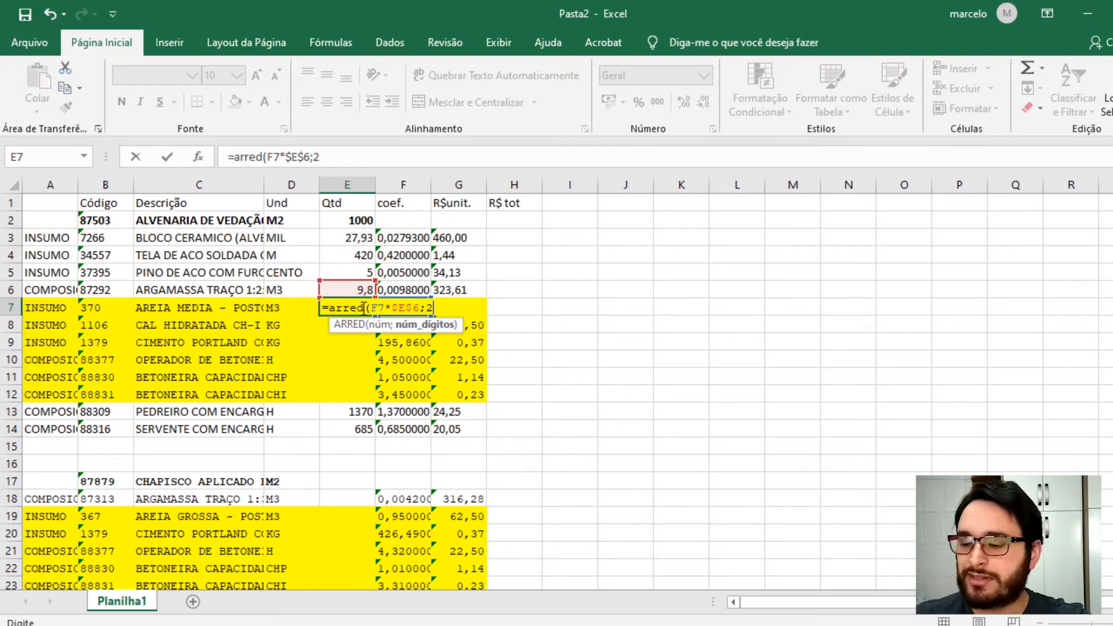
pyautogui.hotkey('ctrl', 'Return')
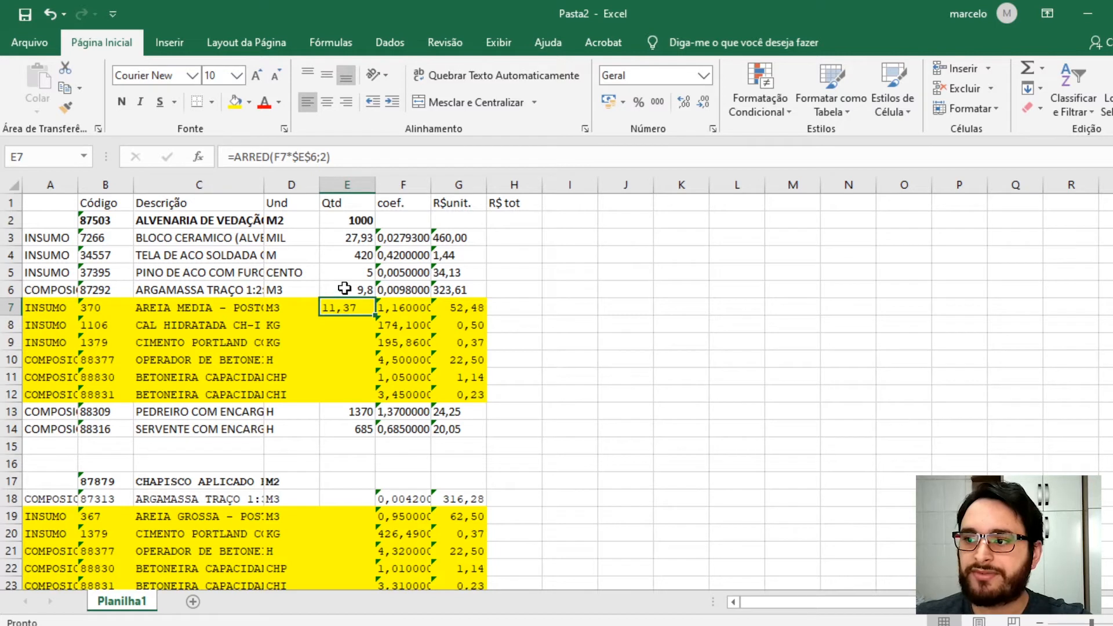
# - Fill E7's rounded quantity formula down through E12 for the yellow sub-composition rows
pyautogui.click(348, 289)
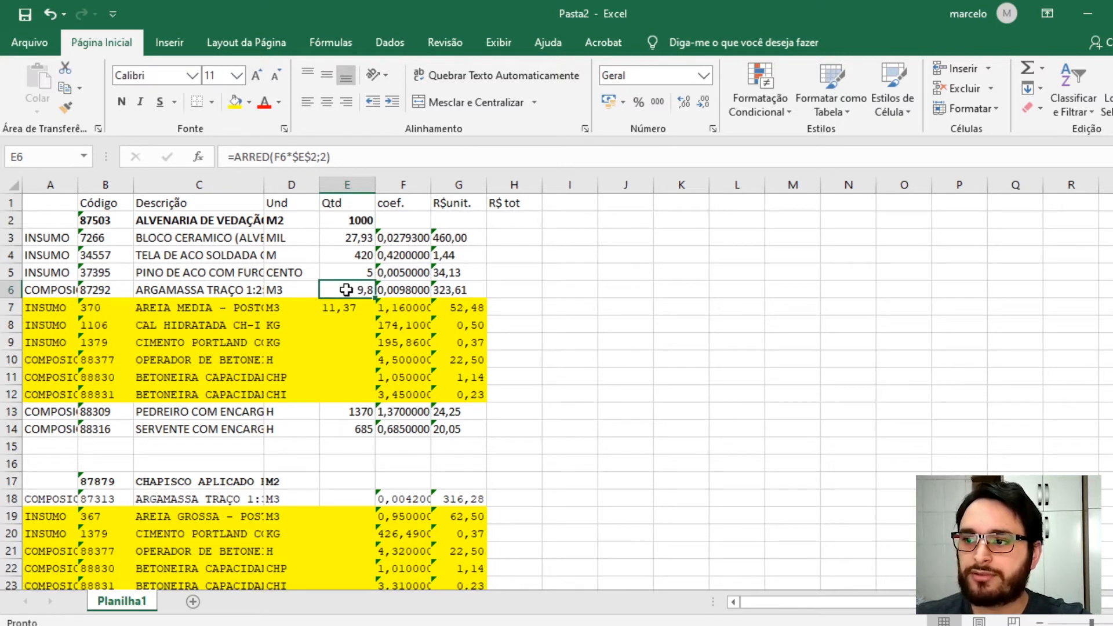
pyautogui.click(226, 290)
pyautogui.click(335, 307)
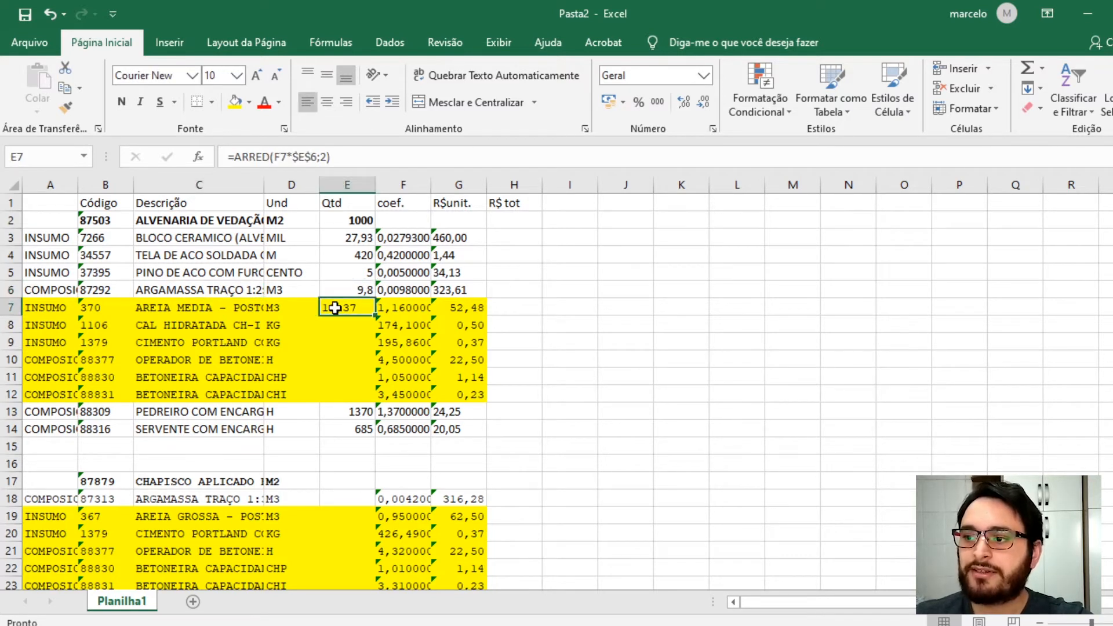
pyautogui.moveTo(373, 316)
pyautogui.mouseDown()
pyautogui.moveTo(374, 331)
pyautogui.moveTo(376, 315)
pyautogui.mouseUp()
pyautogui.doubleClick(364, 308)
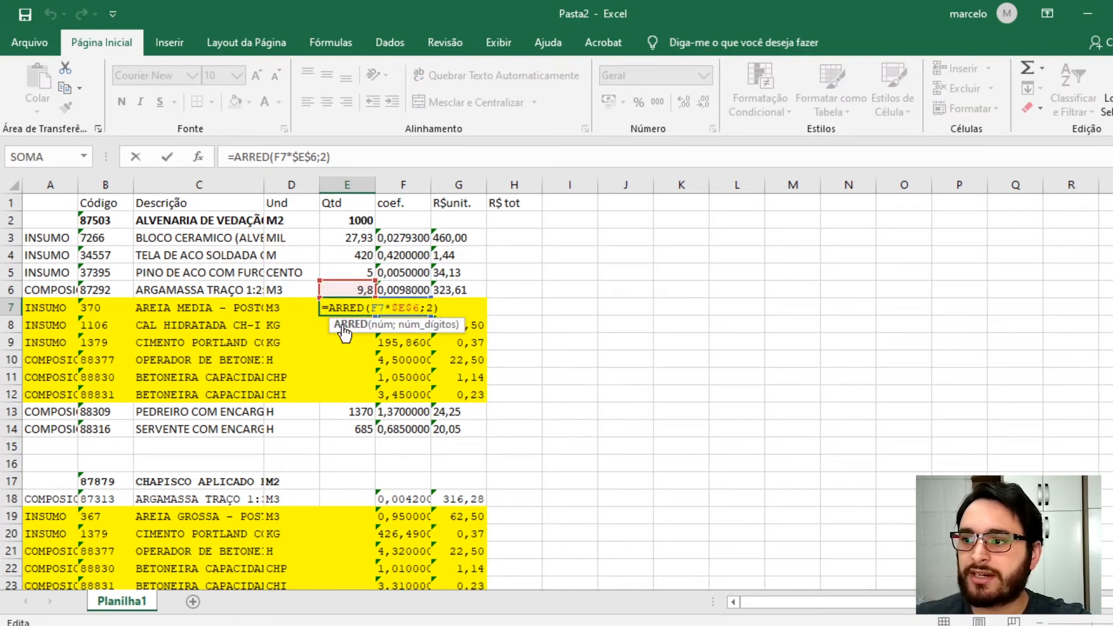
pyautogui.press('Escape')
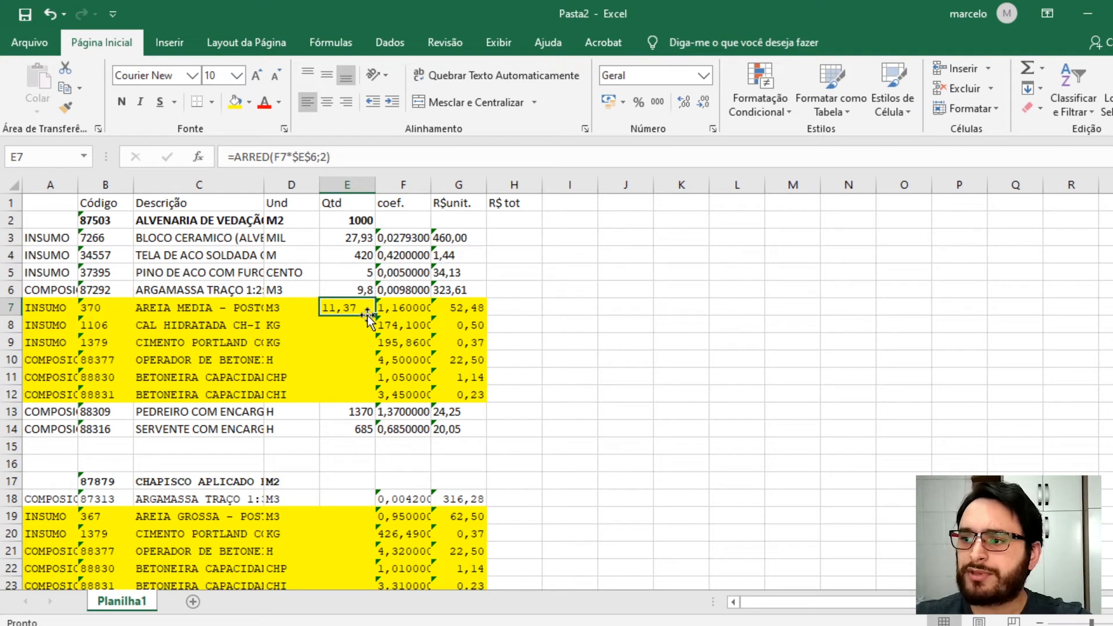
pyautogui.moveTo(376, 315); pyautogui.dragTo(374, 402)
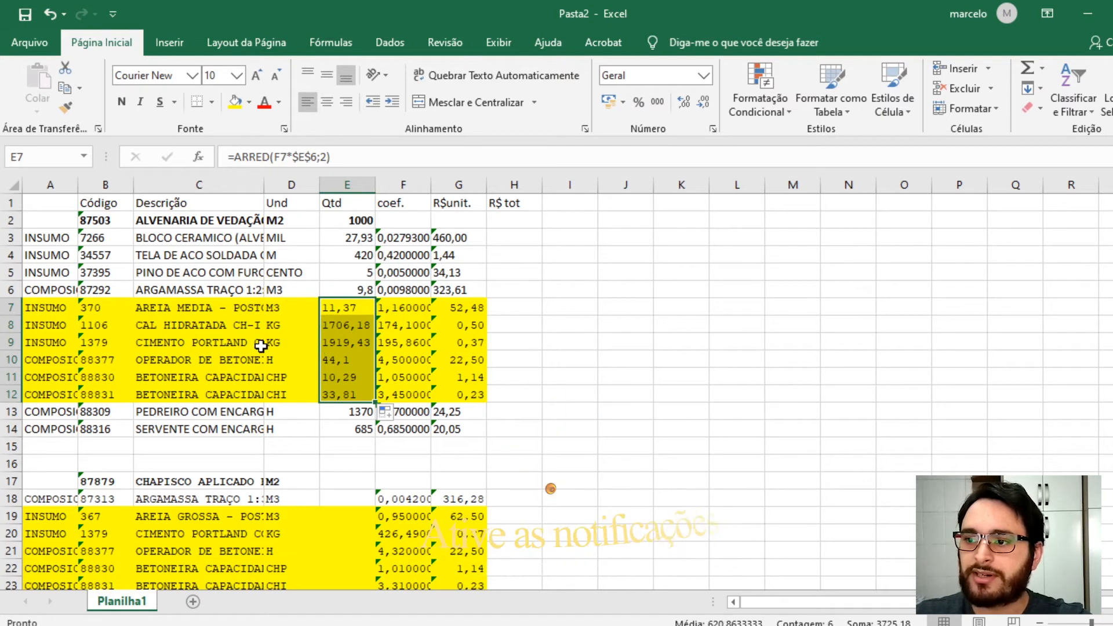
# - Review the descriptions, units and quantities of the yellow sub-composition rows 7 to 12
pyautogui.click(179, 361)
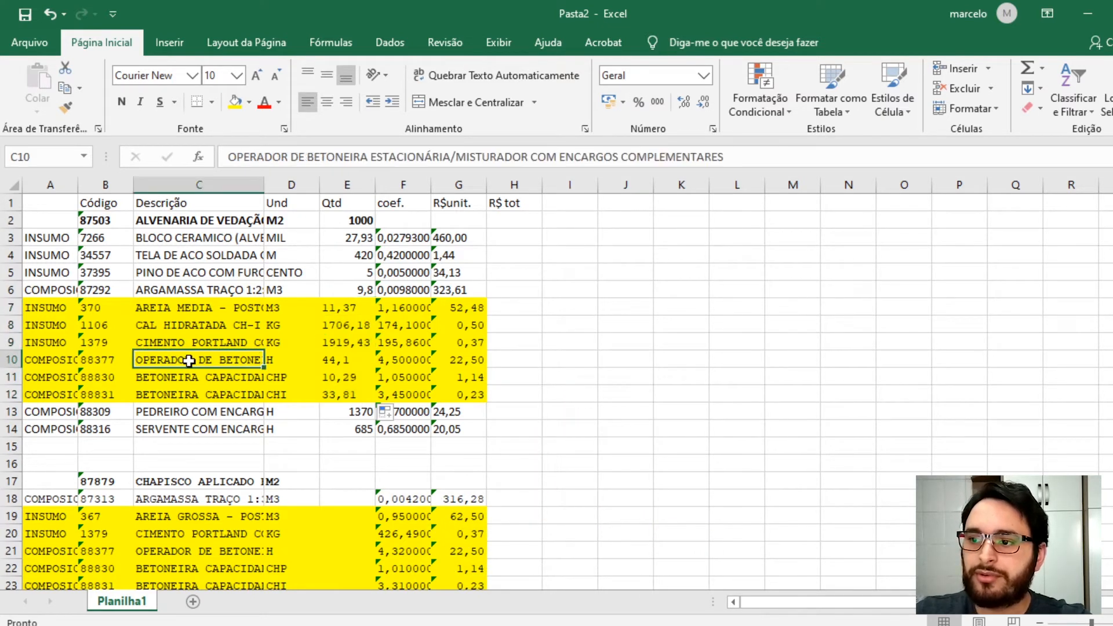
pyautogui.click(181, 376)
pyautogui.click(196, 395)
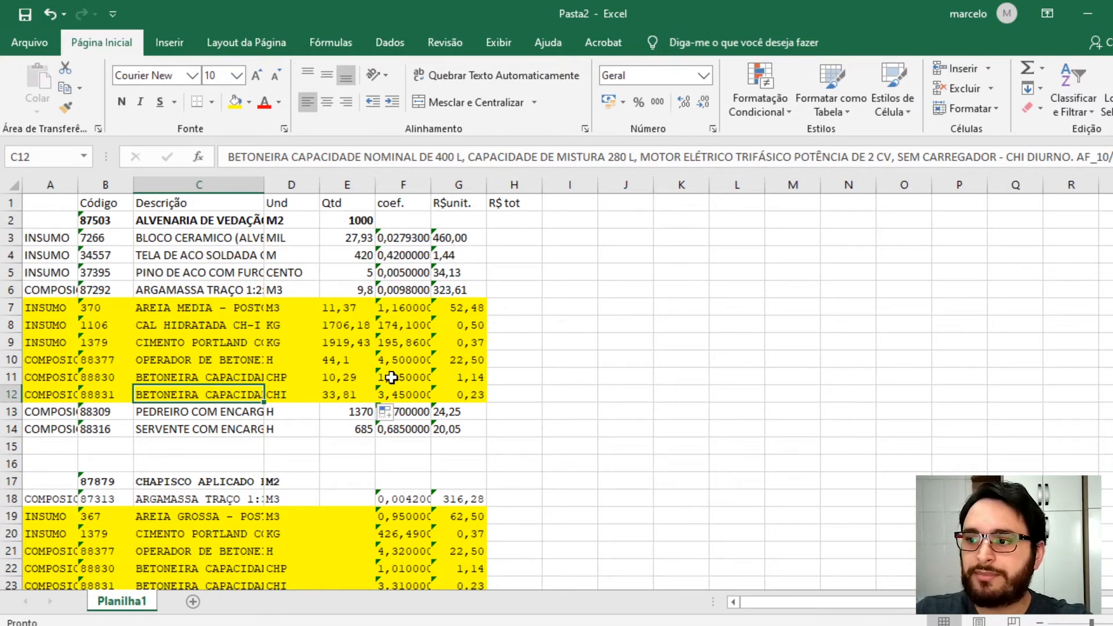
pyautogui.click(293, 375)
pyautogui.click(297, 391)
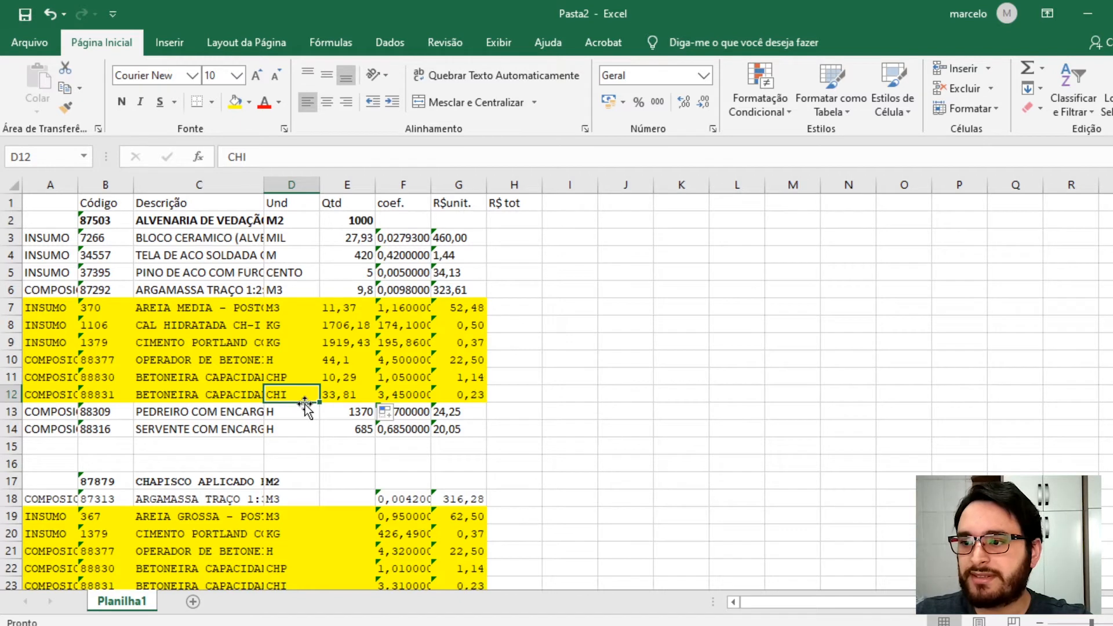
pyautogui.click(343, 308)
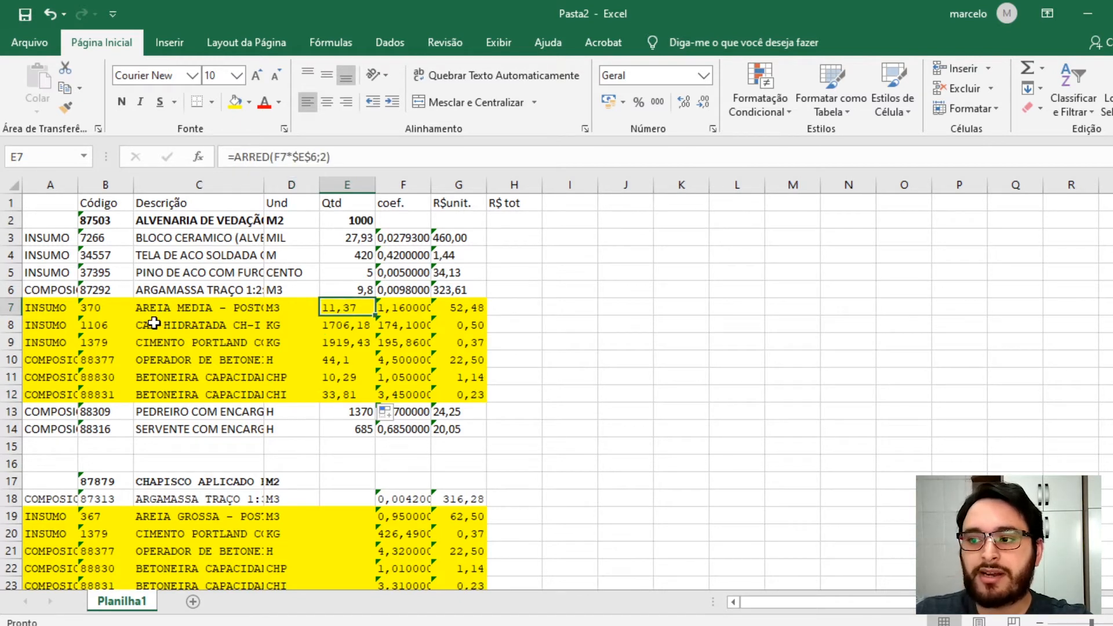
pyautogui.click(351, 326)
pyautogui.click(347, 344)
pyautogui.click(348, 359)
pyautogui.click(345, 377)
pyautogui.click(345, 393)
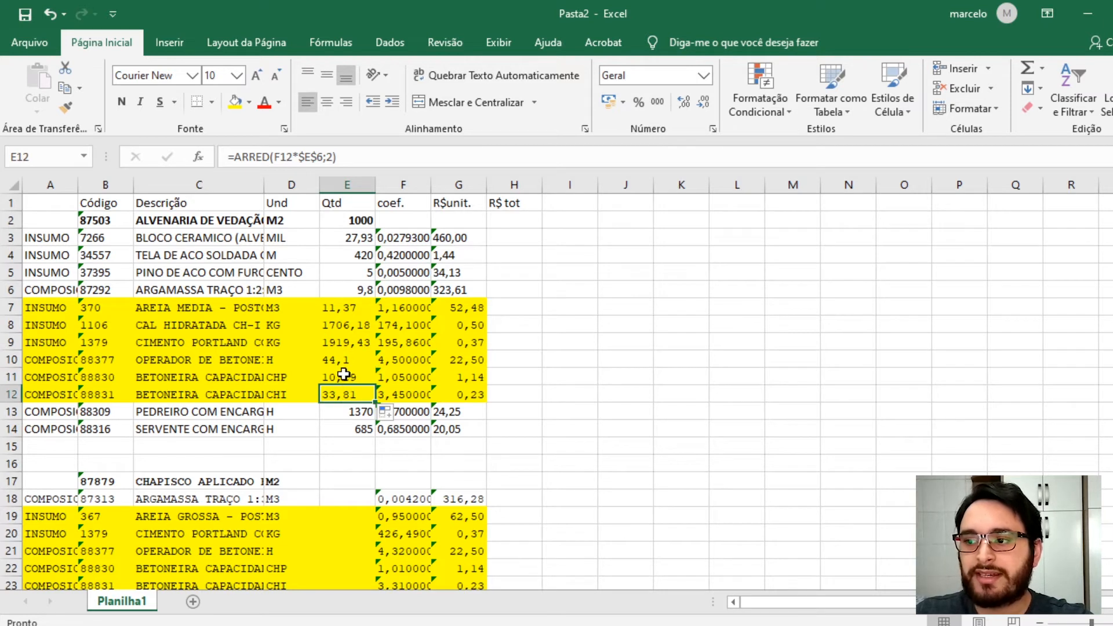
# - Set the service quantity in E2 to 5000 and review the recalculated quantity cells
pyautogui.click(360, 220)
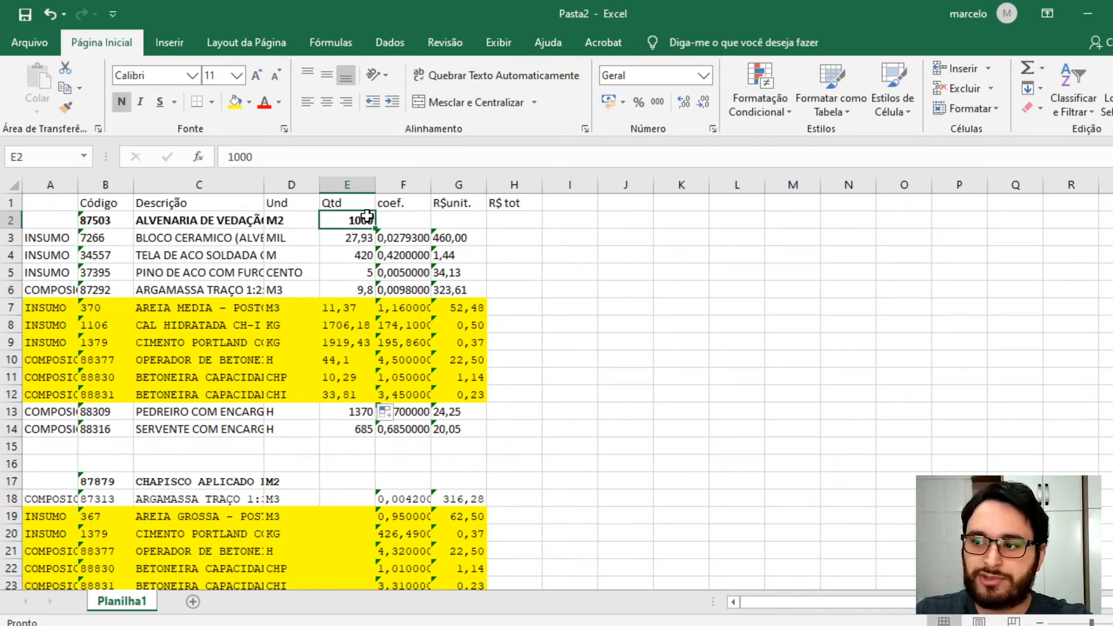
pyautogui.write('5000')
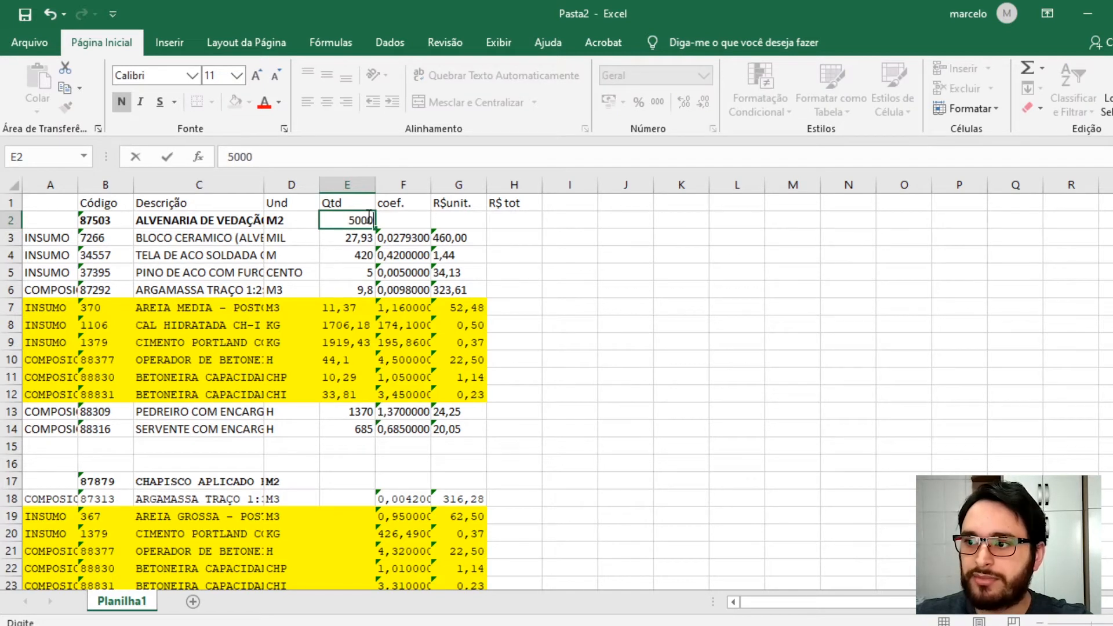
pyautogui.press('Return')
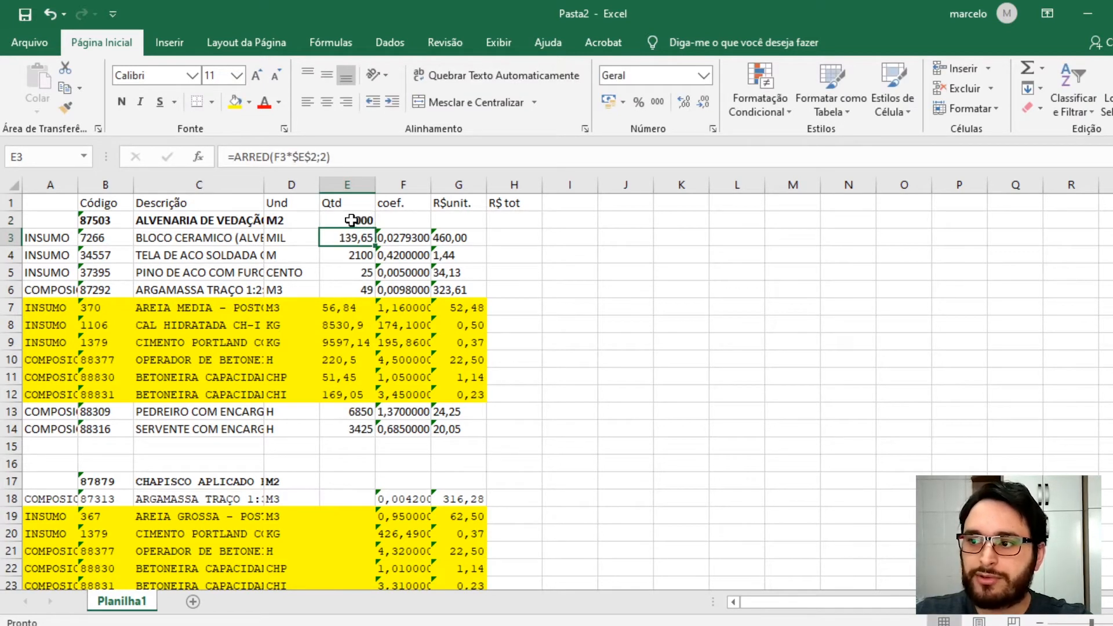
pyautogui.click(350, 221)
pyautogui.moveTo(338, 307); pyautogui.dragTo(339, 392)
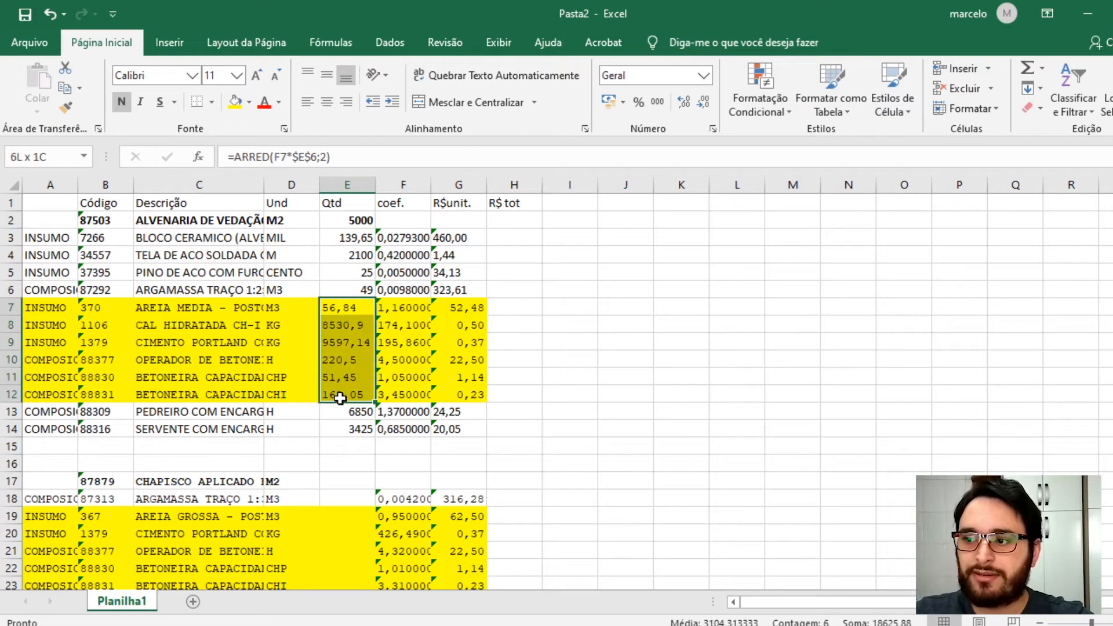
pyautogui.click(349, 433)
pyautogui.click(369, 237)
pyautogui.keyDown('shift'); pyautogui.click(346, 279); pyautogui.keyUp('shift')
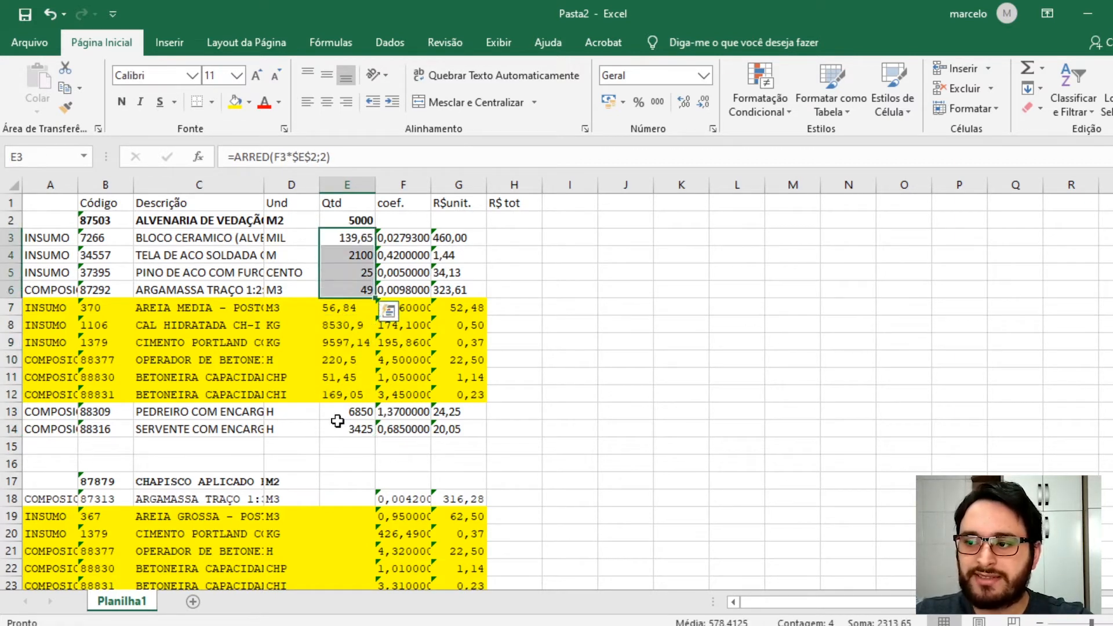
pyautogui.click(353, 220)
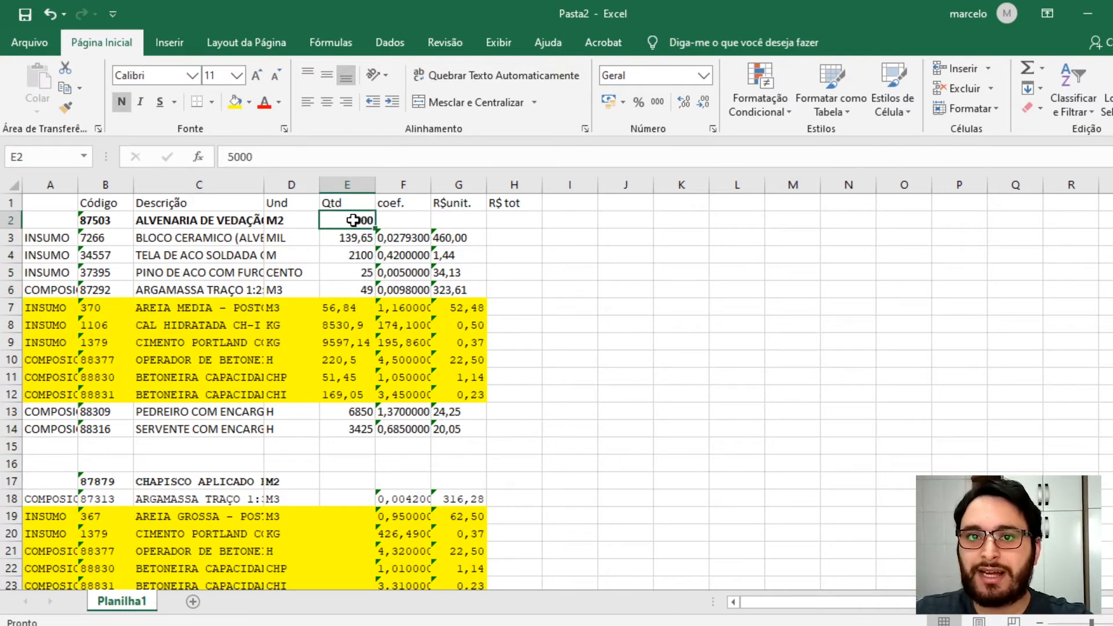
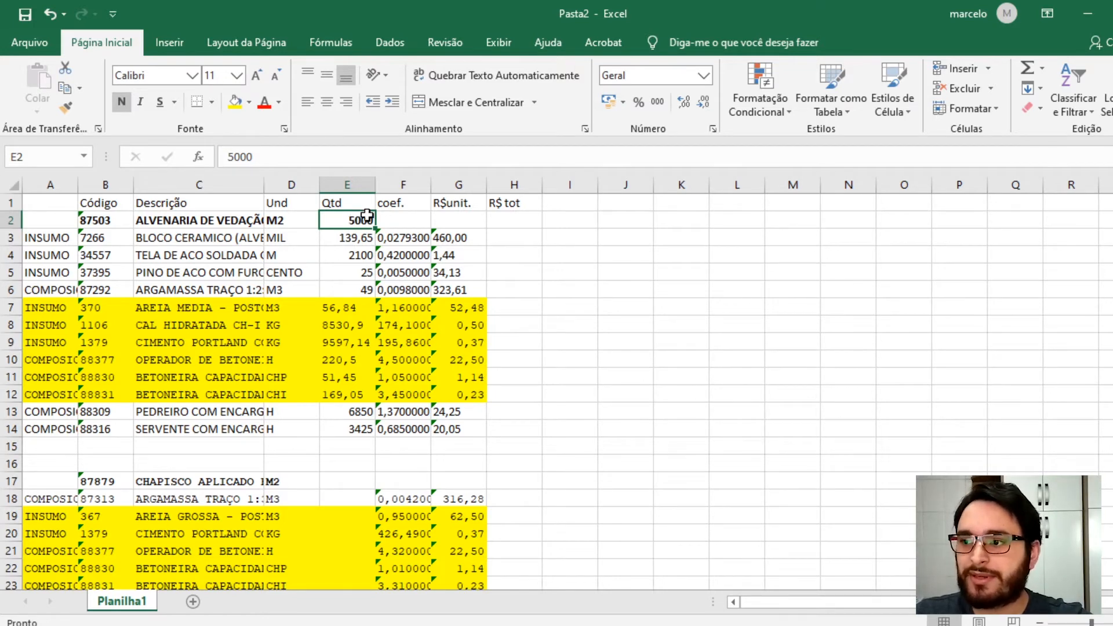
# - Enter =E2*2 in E17 so the chapisco service quantity is twice the masonry quantity
pyautogui.scroll(-1, 244, 403)
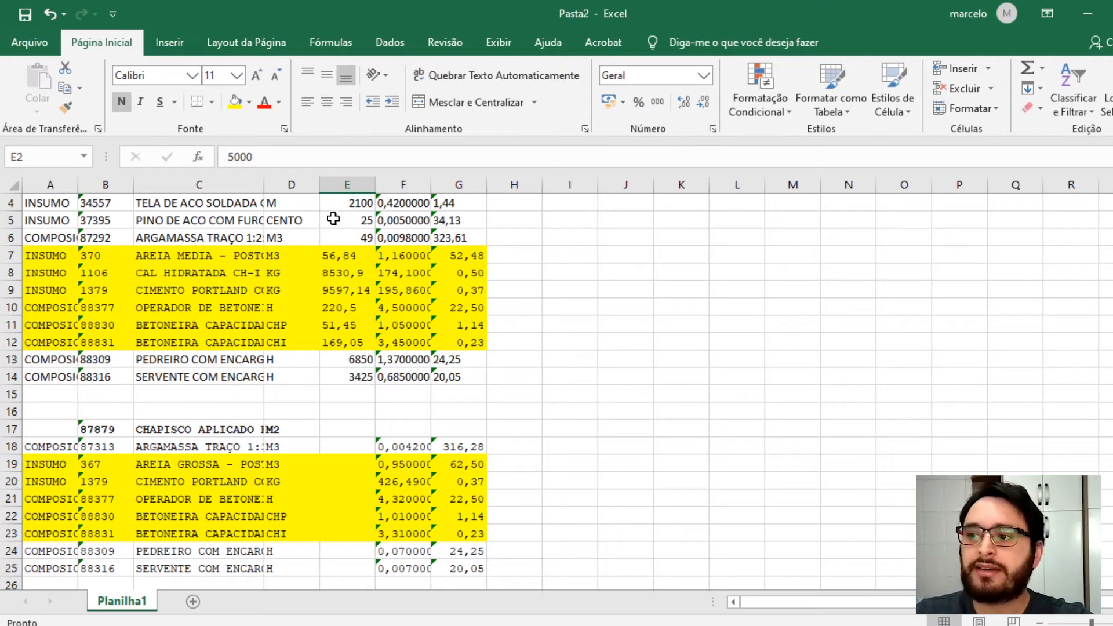
pyautogui.scroll(1, 329, 225)
pyautogui.scroll(1, 328, 224)
pyautogui.scroll(-3, 306, 394)
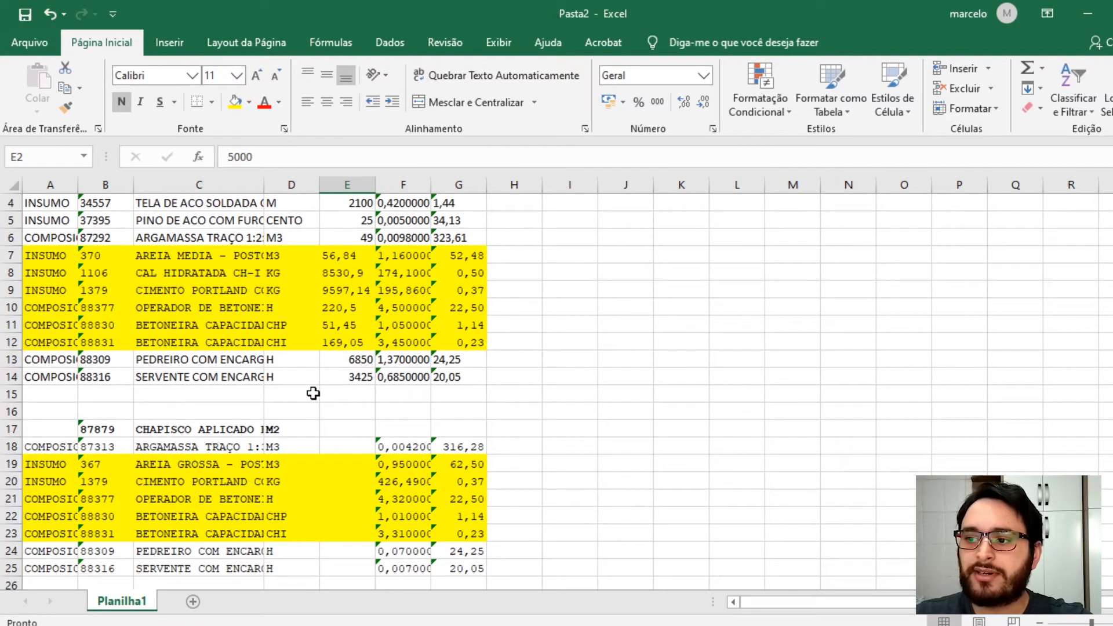
pyautogui.scroll(-1, 302, 416)
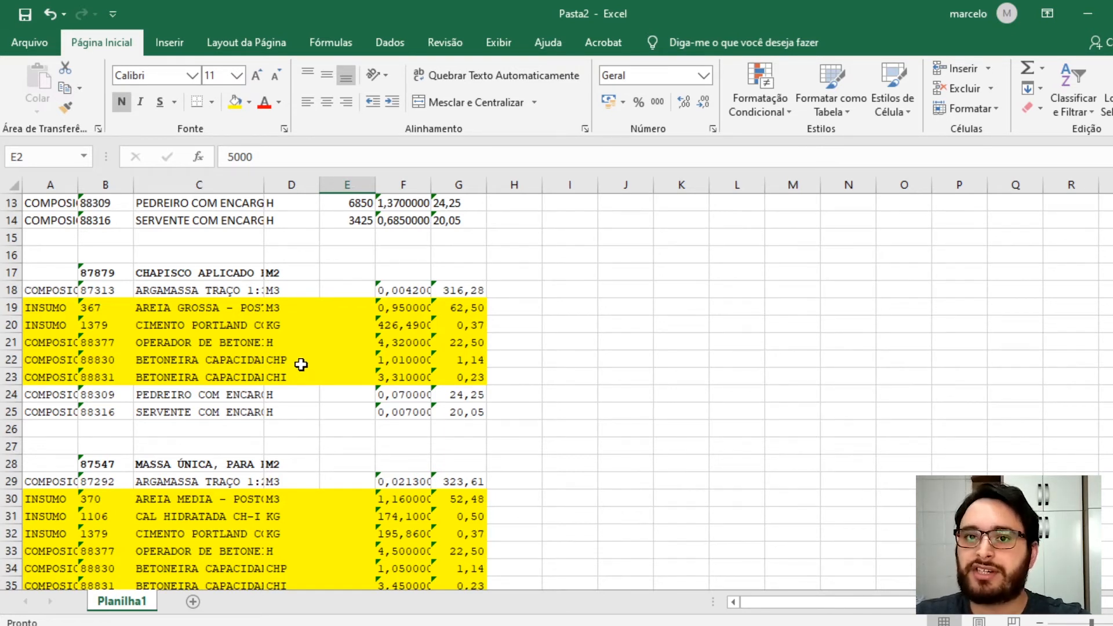
pyautogui.click(336, 296)
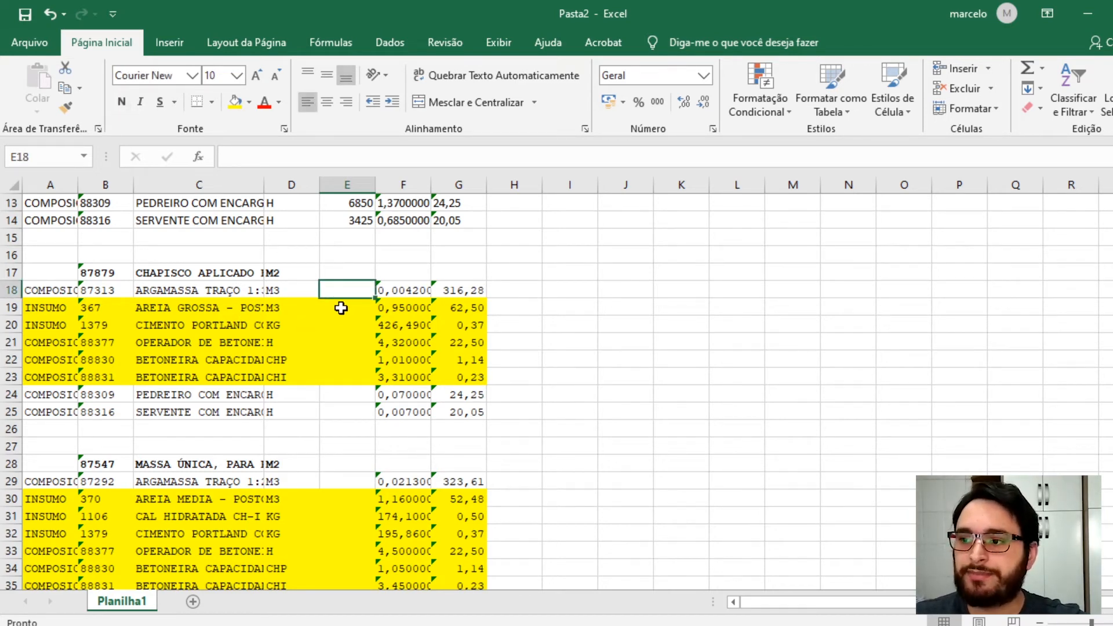
pyautogui.scroll(1, 334, 304)
pyautogui.click(335, 315)
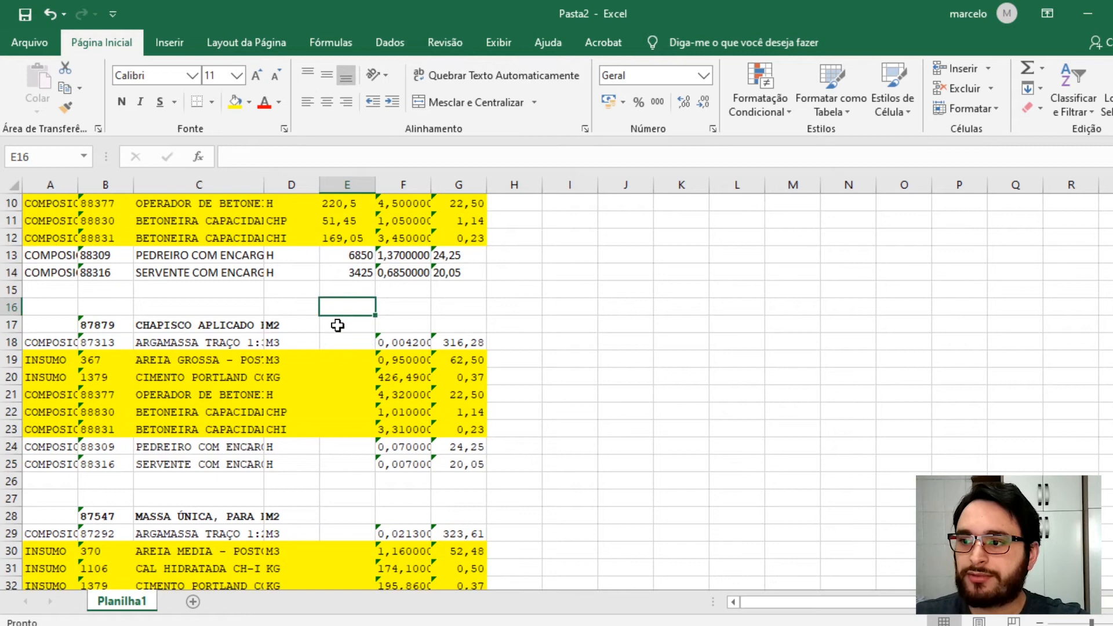
pyautogui.click(337, 325)
pyautogui.write('=')
pyautogui.scroll(3, 330, 322)
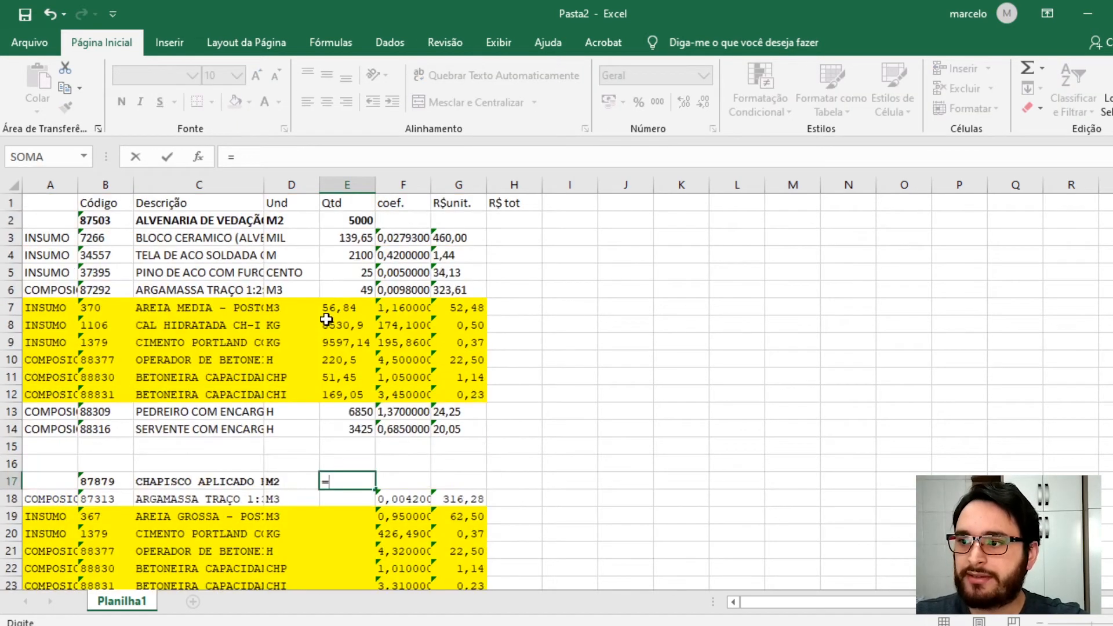
pyautogui.click(353, 221)
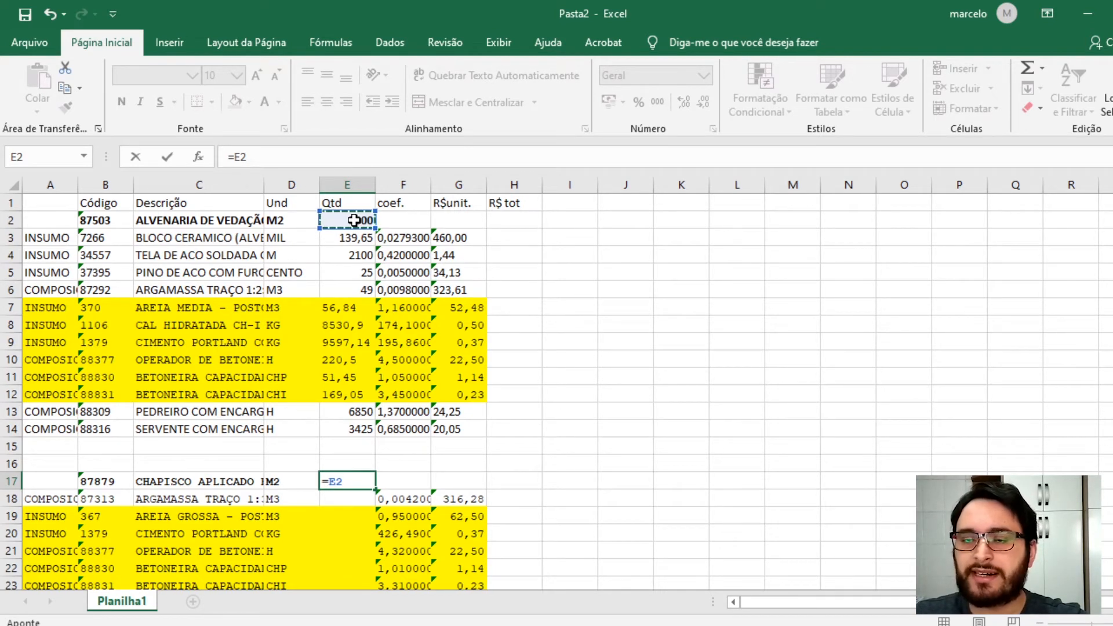
pyautogui.write('*2')
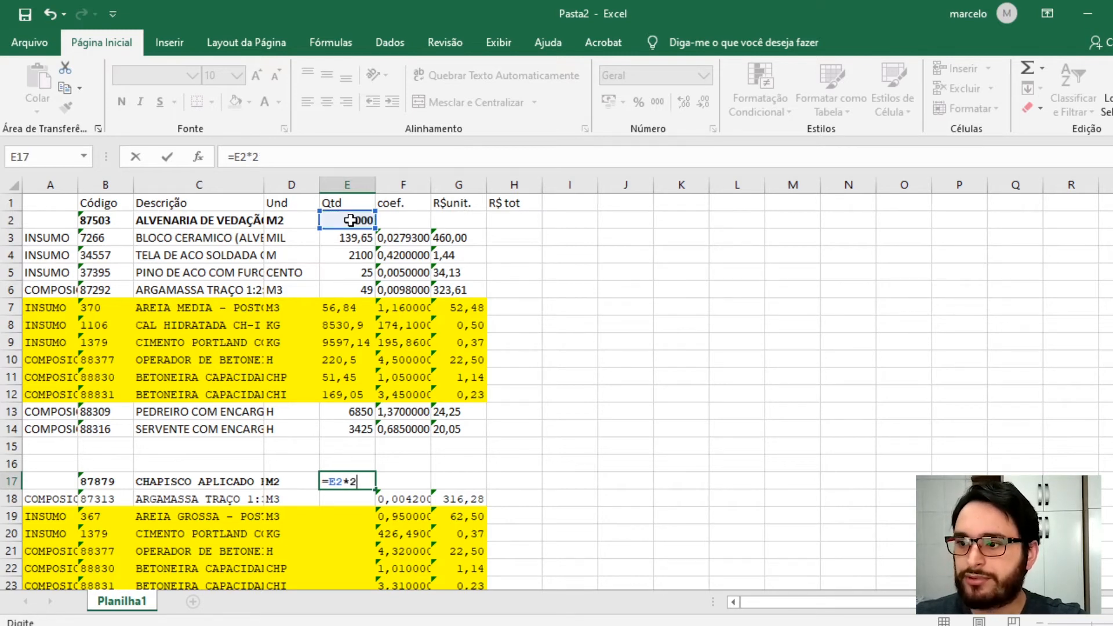
pyautogui.press('Return')
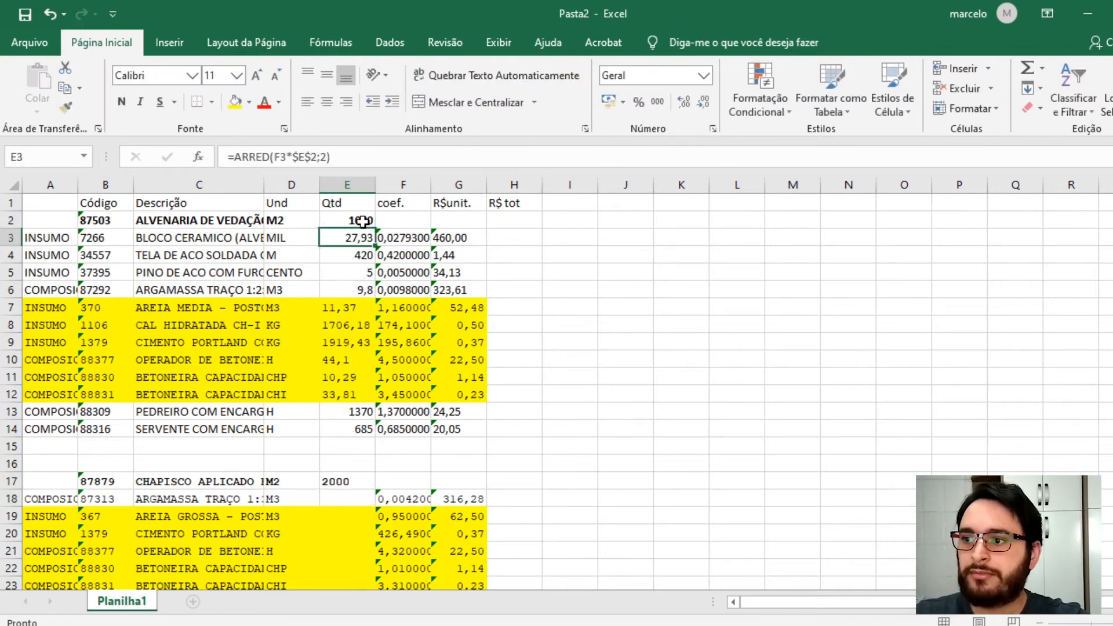
# - Enter =ARRED(F18*E17;2) in E18 to compute the chapisco mortar quantity rounded to two decimals
pyautogui.press('Up')
pyautogui.click(346, 481)
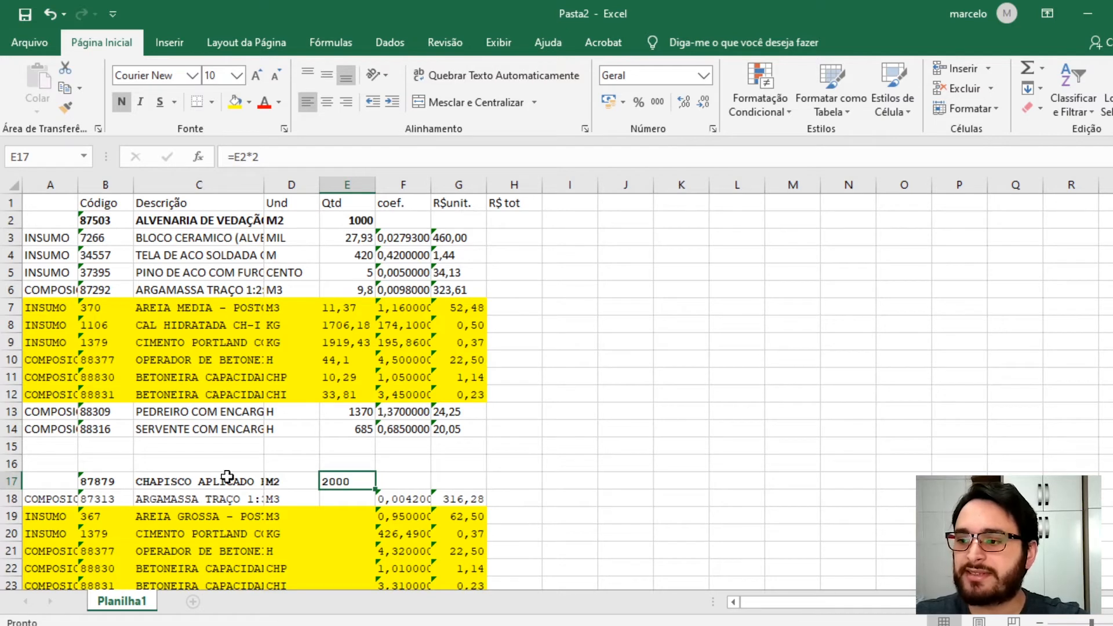
pyautogui.scroll(-2, 296, 496)
pyautogui.click(350, 394)
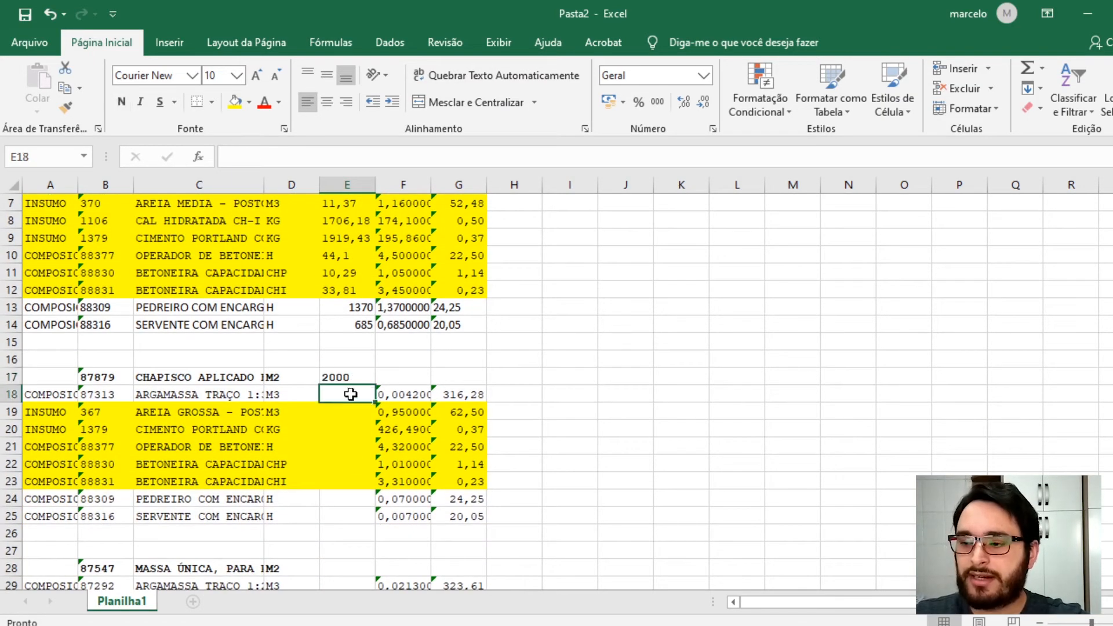
pyautogui.write('arred')
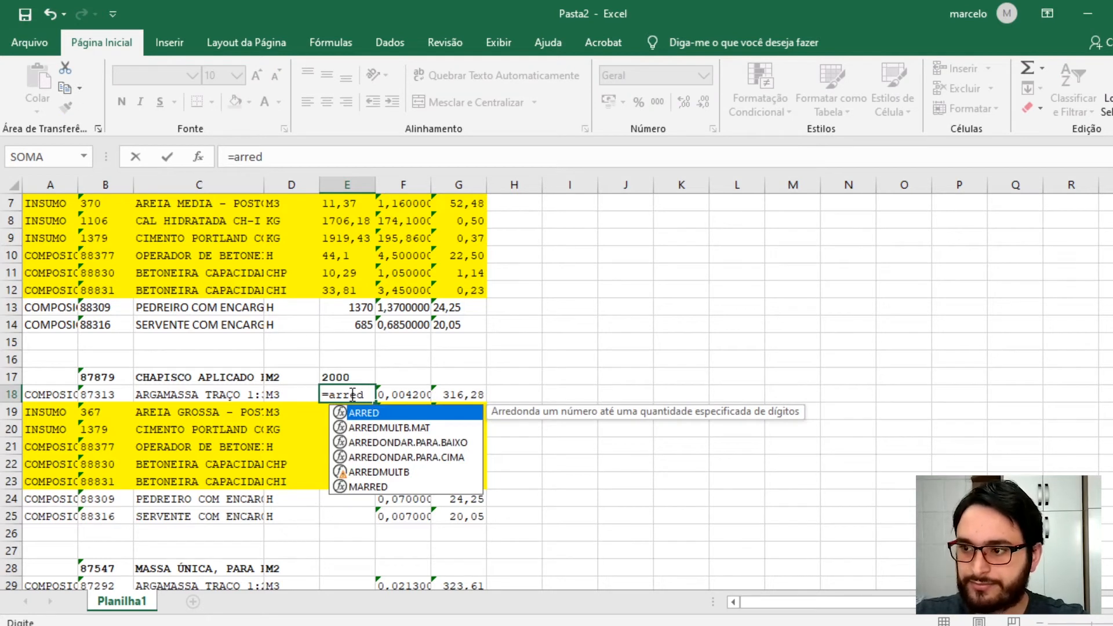
pyautogui.write('(')
pyautogui.click(404, 394)
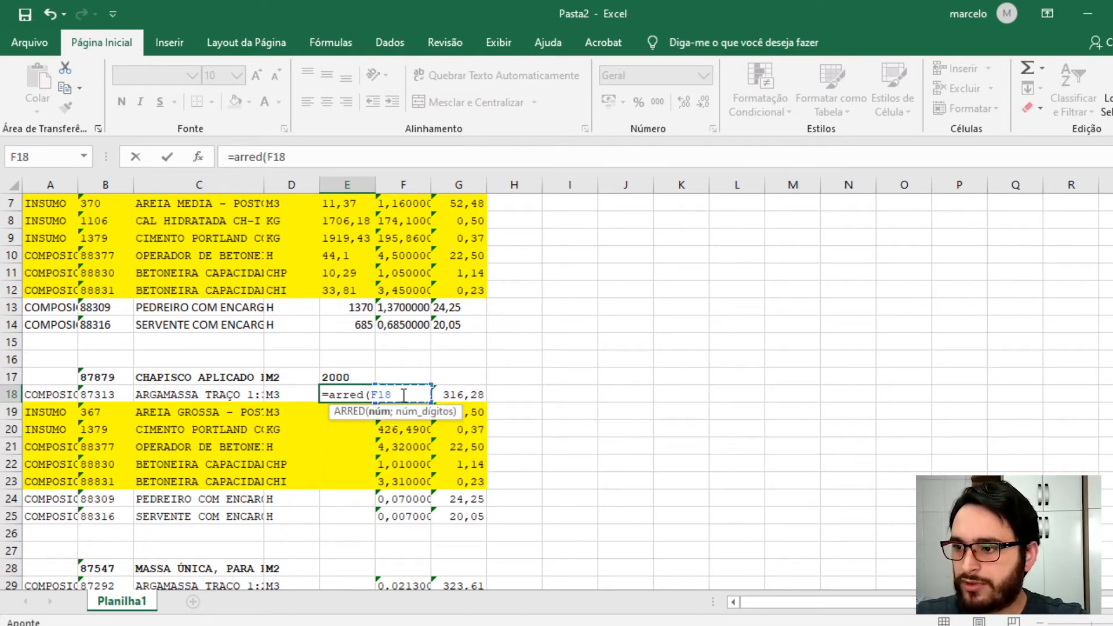
pyautogui.write('*')
pyautogui.click(340, 372)
pyautogui.write(';')
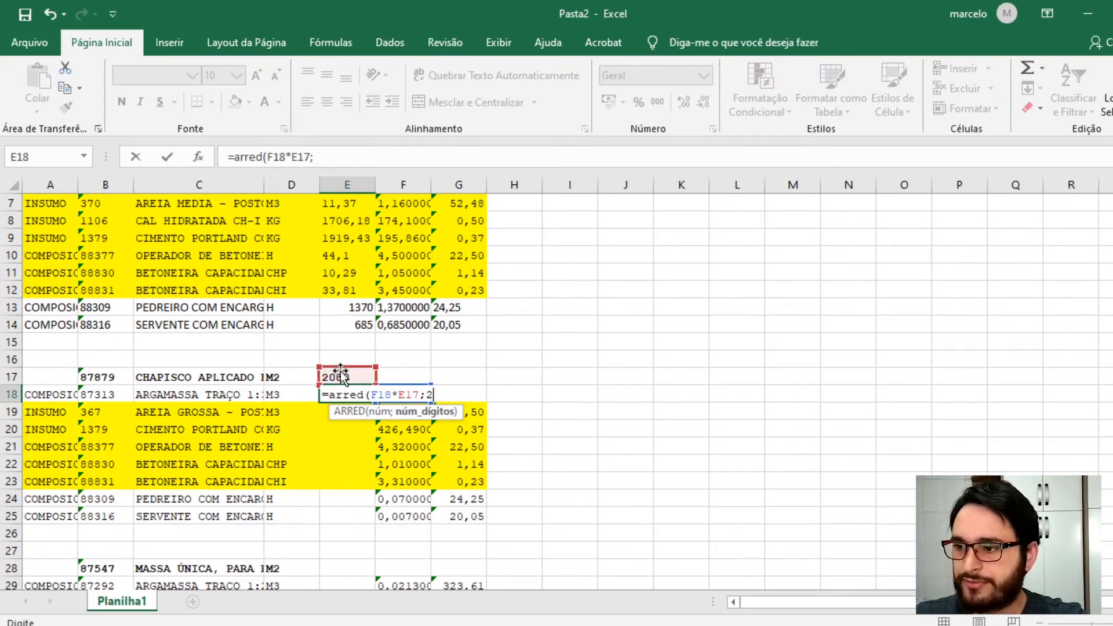
pyautogui.write('2')
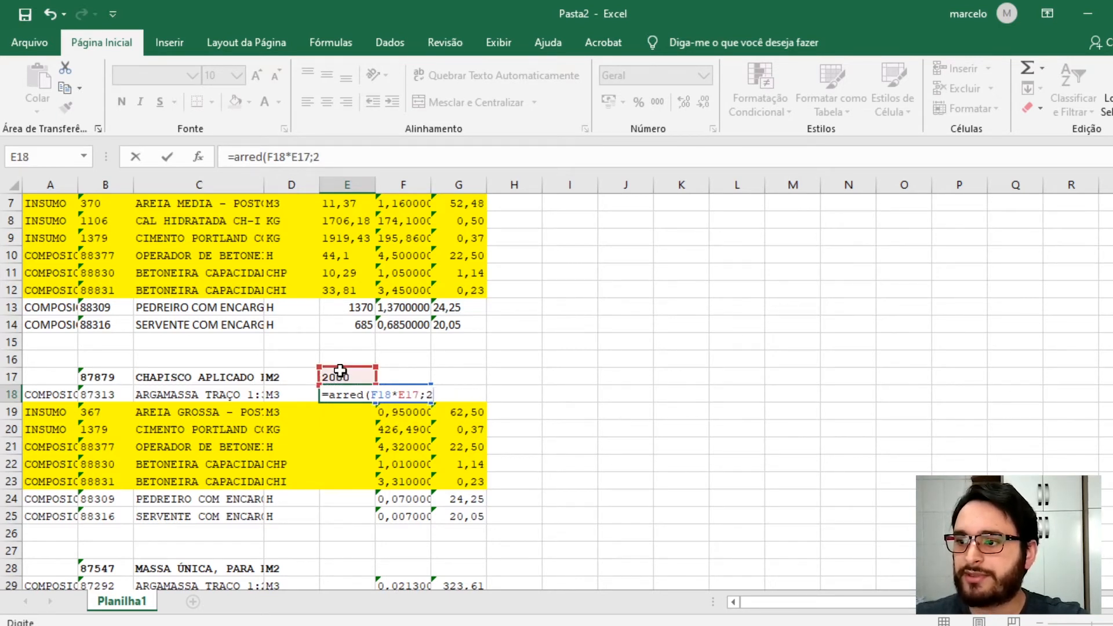
pyautogui.press('Return')
# - Make the E17 reference absolute in E18's formula, giving =ARRED(F18*$E$17;2)
pyautogui.click(352, 397)
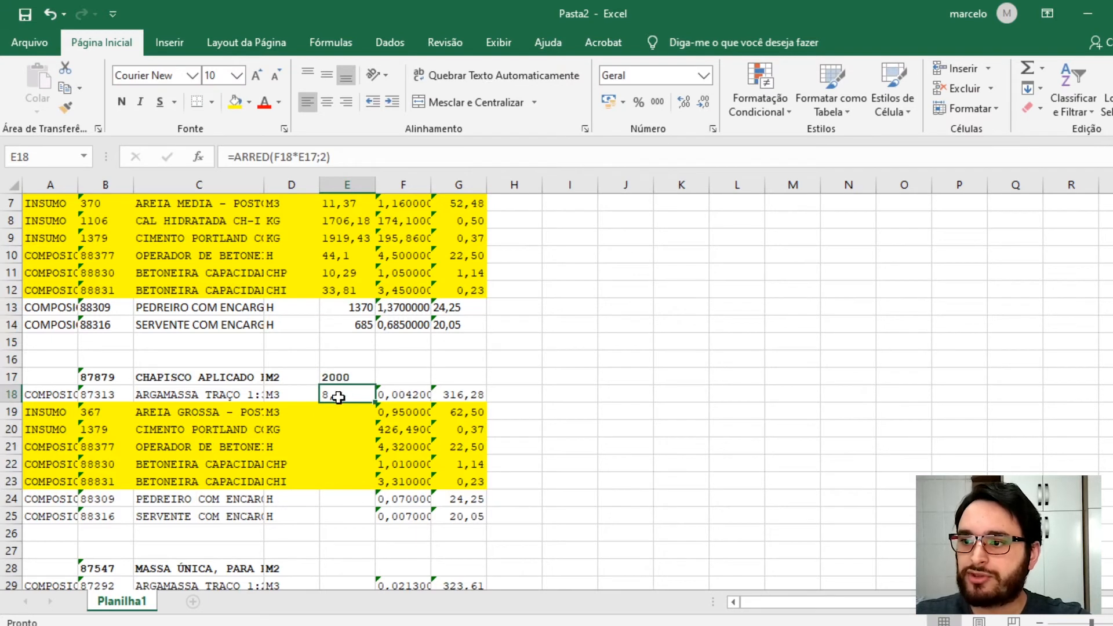
pyautogui.doubleClick(328, 392)
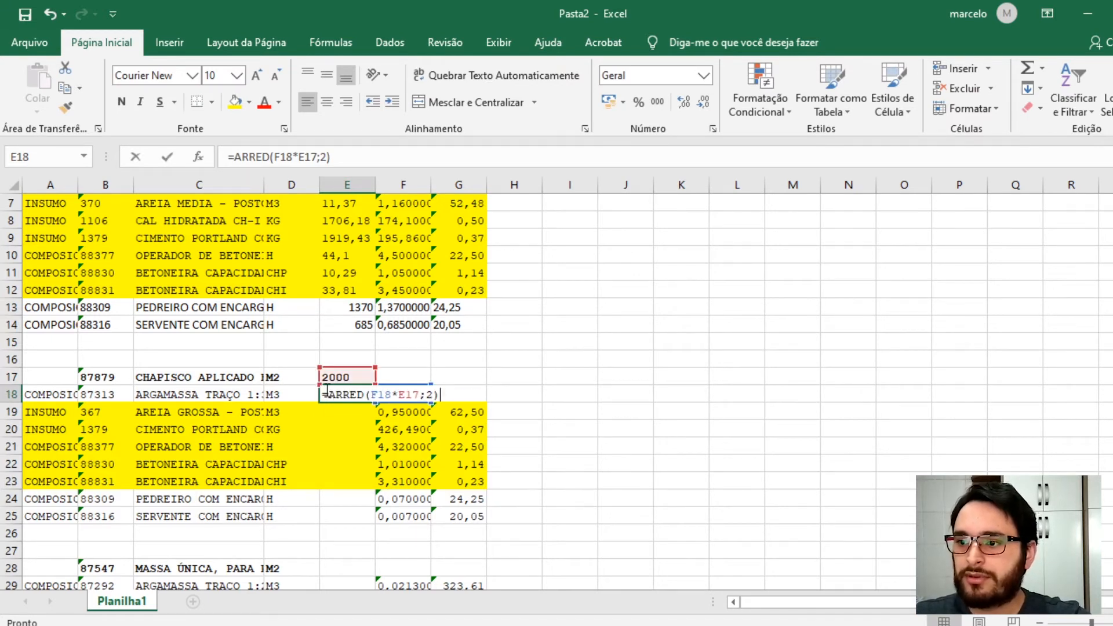
pyautogui.press('Escape')
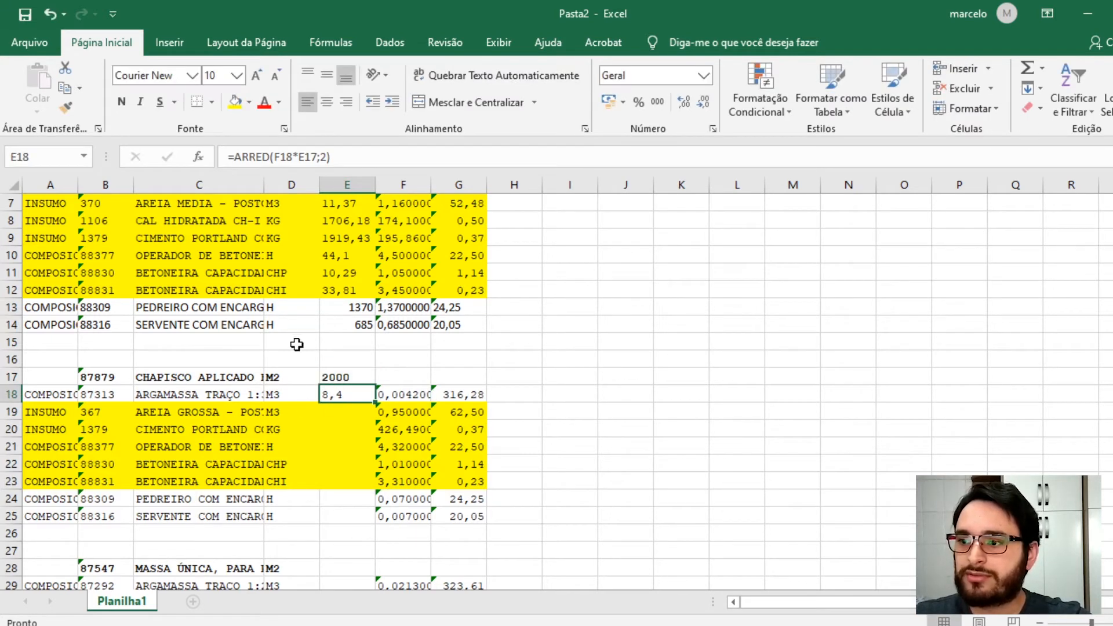
pyautogui.doubleClick(346, 393)
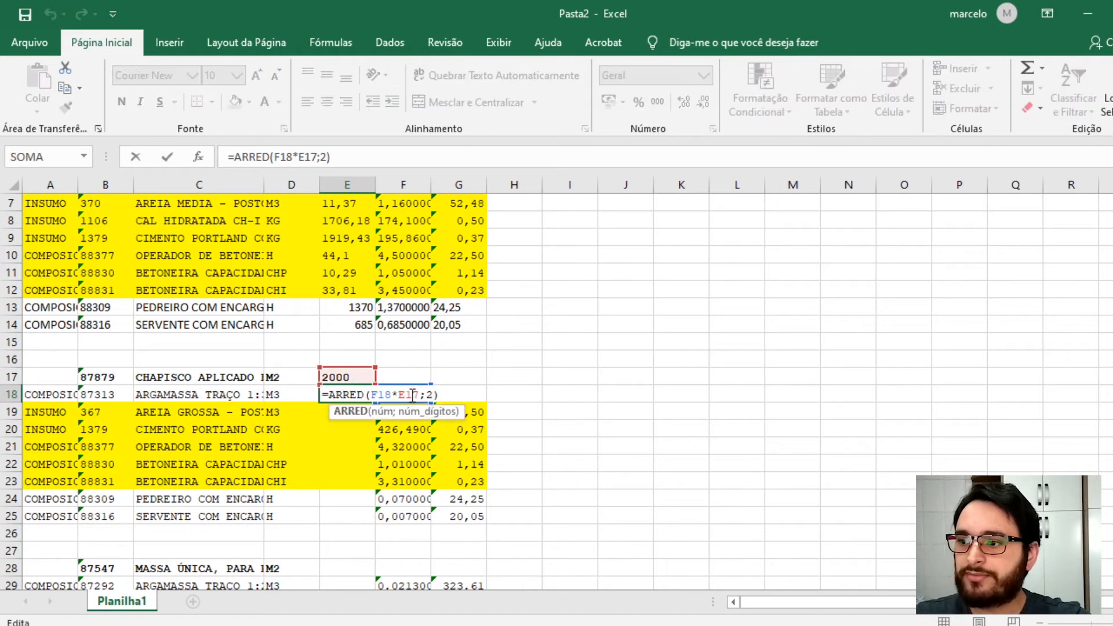
pyautogui.press('F4')
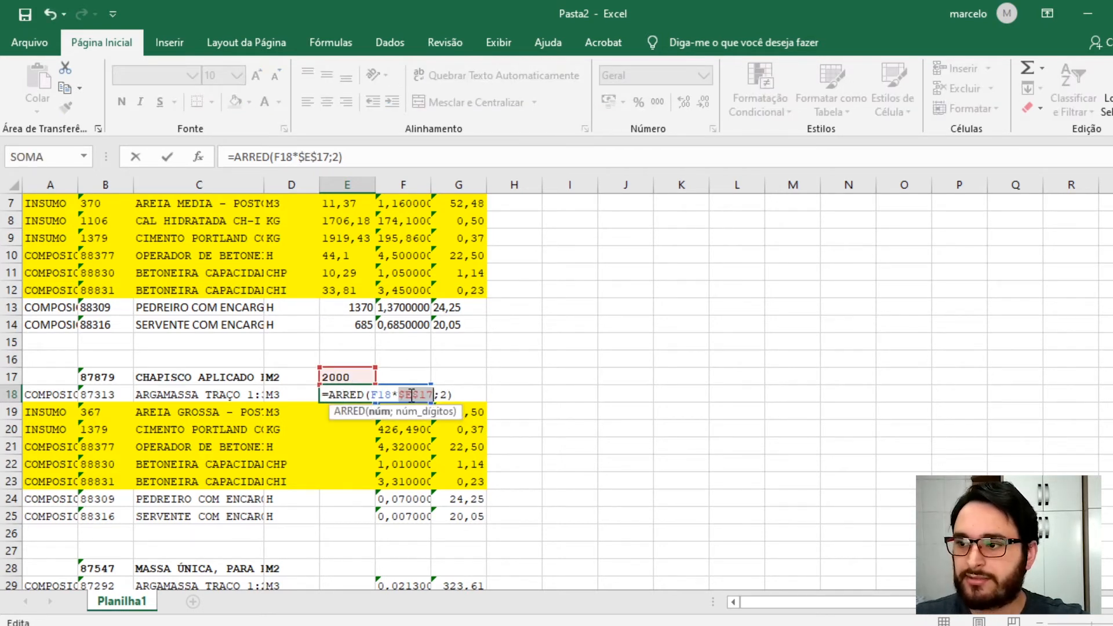
pyautogui.press('Return')
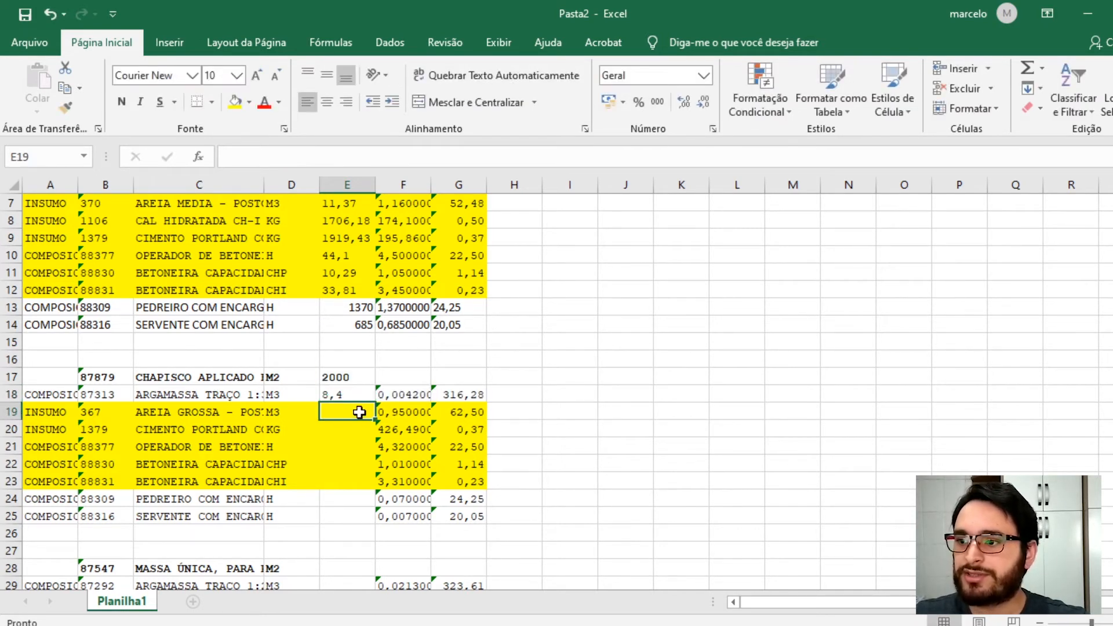
# - Copy E18's rounded quantity formula into E24:E25 for the pedreiro and servente rows
pyautogui.click(334, 394)
pyautogui.hotkey('ctrl', 'c')
pyautogui.scroll(-2, 333, 394)
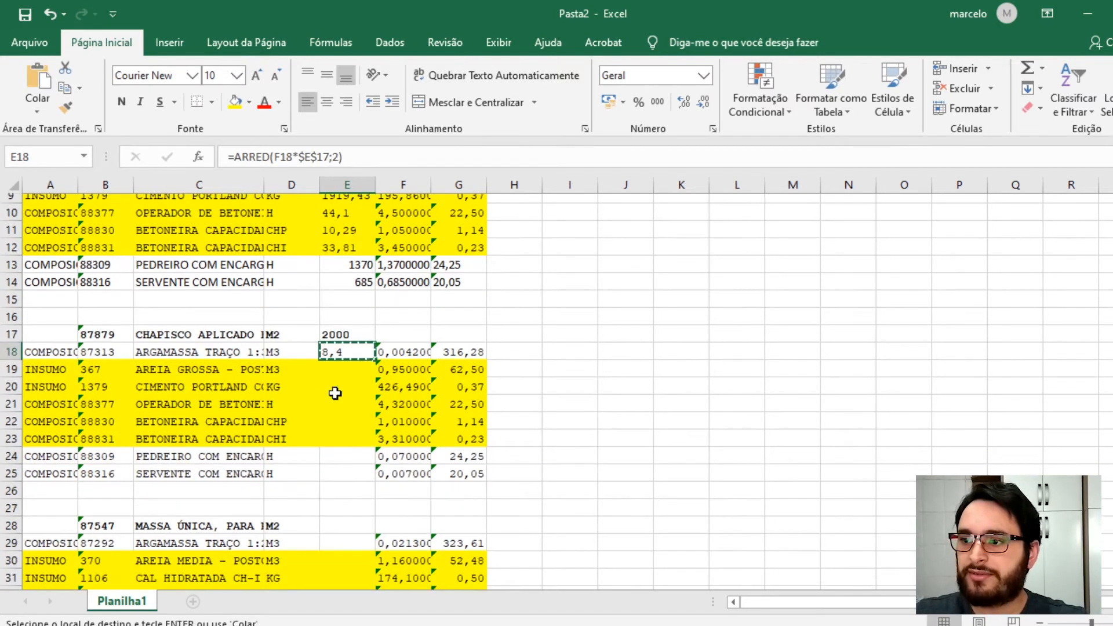
pyautogui.click(341, 399)
pyautogui.moveTo(341, 400); pyautogui.dragTo(340, 413)
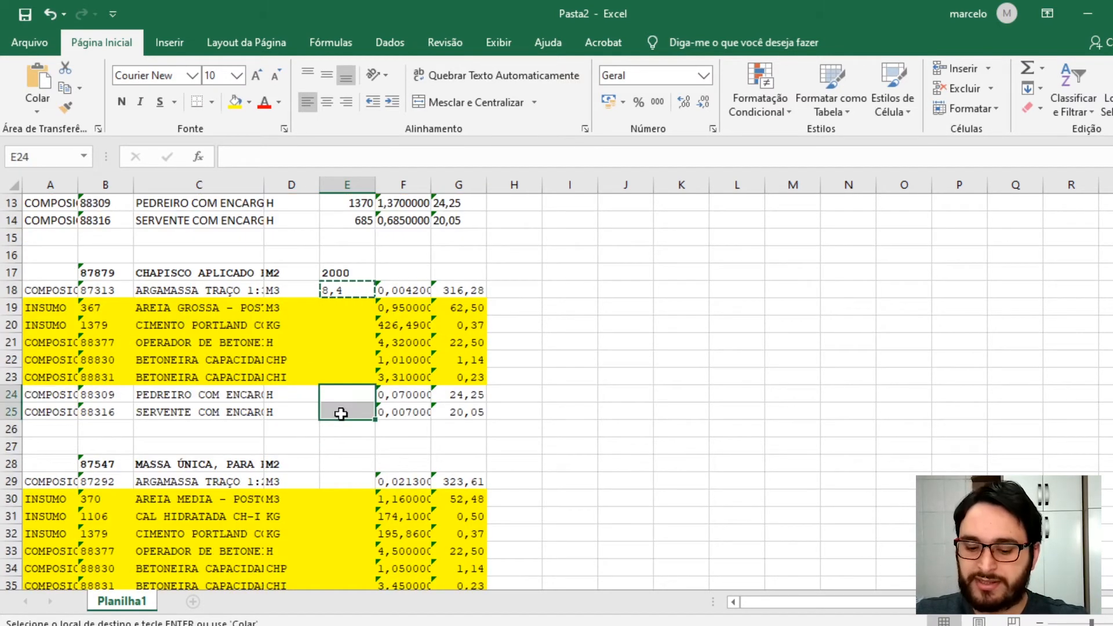
pyautogui.hotkey('ctrl', 'v')
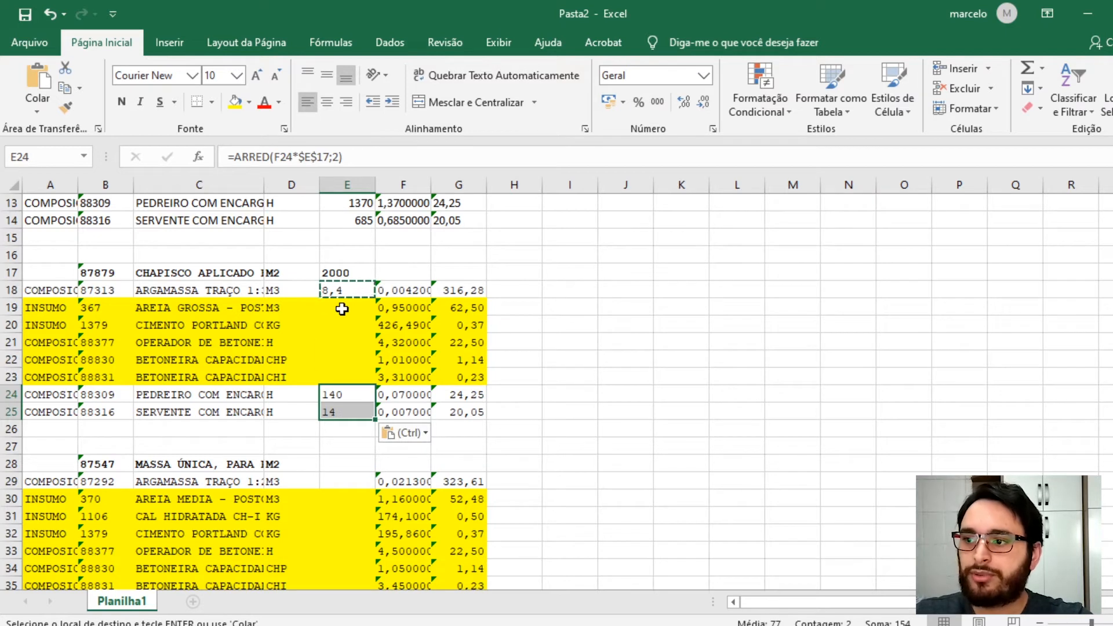
pyautogui.click(342, 309)
pyautogui.press('Escape')
# - Review the chapisco descriptions in column C and the copied quantity formula in E25
pyautogui.moveTo(194, 308); pyautogui.dragTo(192, 379)
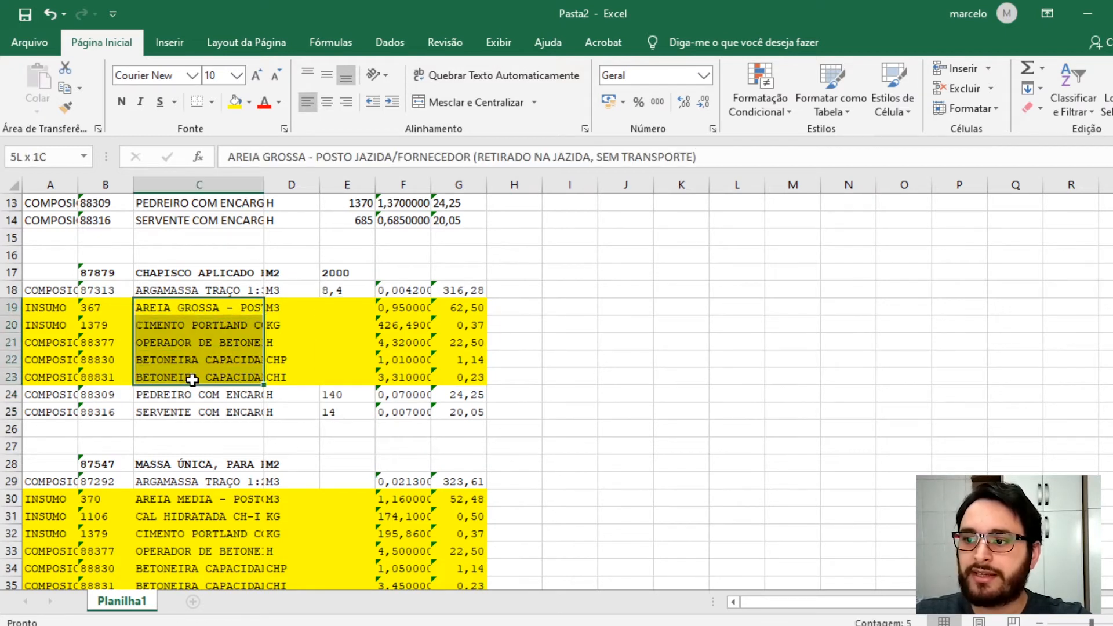
pyautogui.click(230, 290)
pyautogui.moveTo(247, 397); pyautogui.dragTo(232, 413)
pyautogui.click(224, 269)
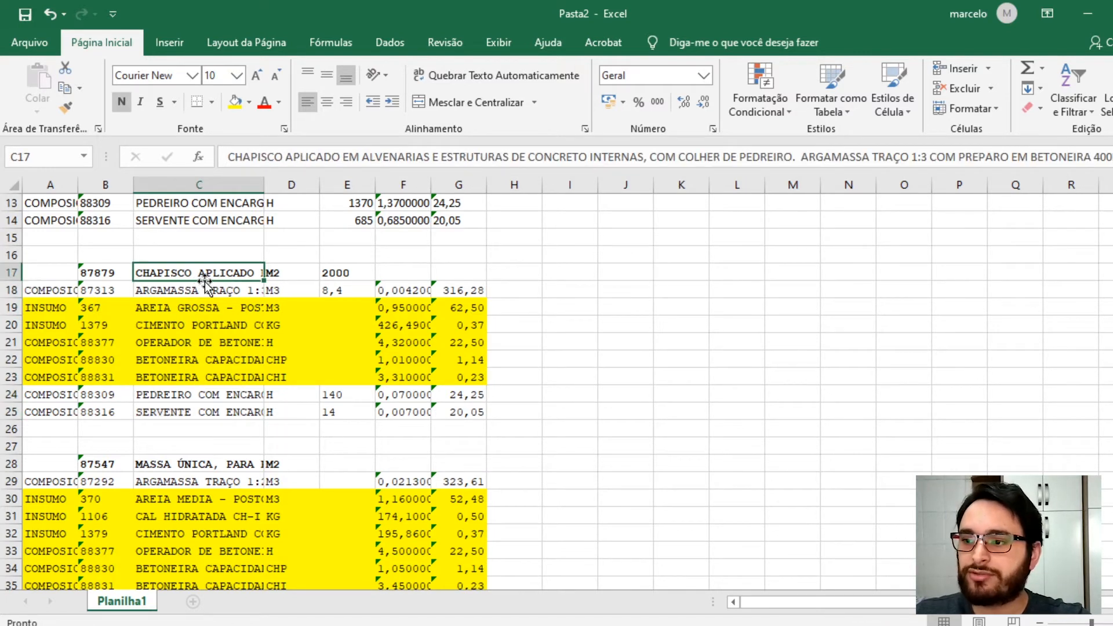
pyautogui.doubleClick(342, 411)
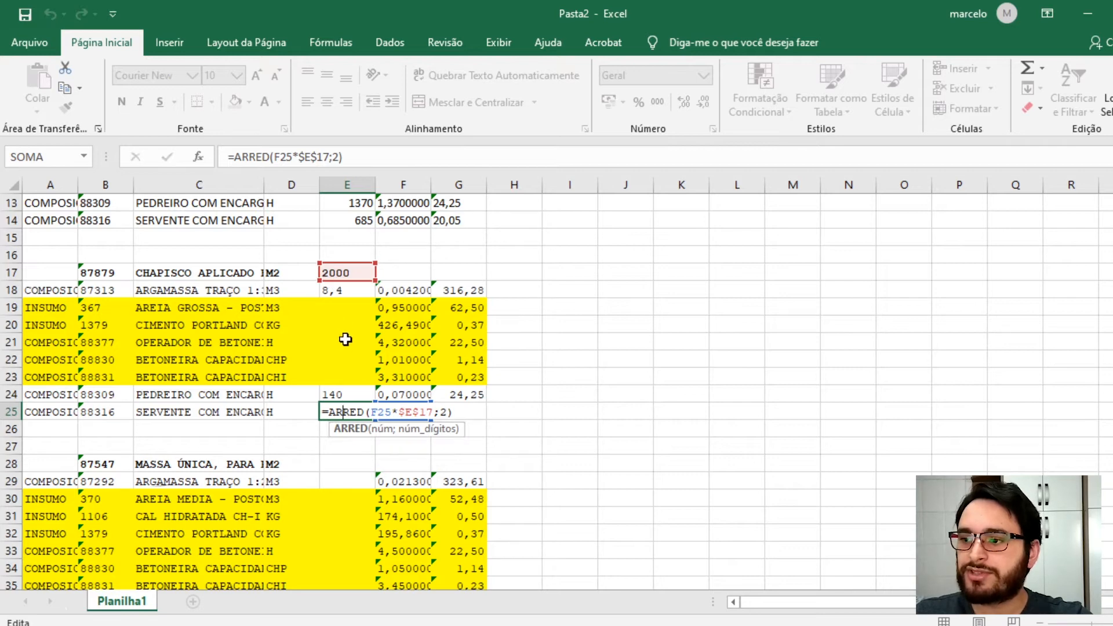
pyautogui.hotkey('ctrl', 'Return')
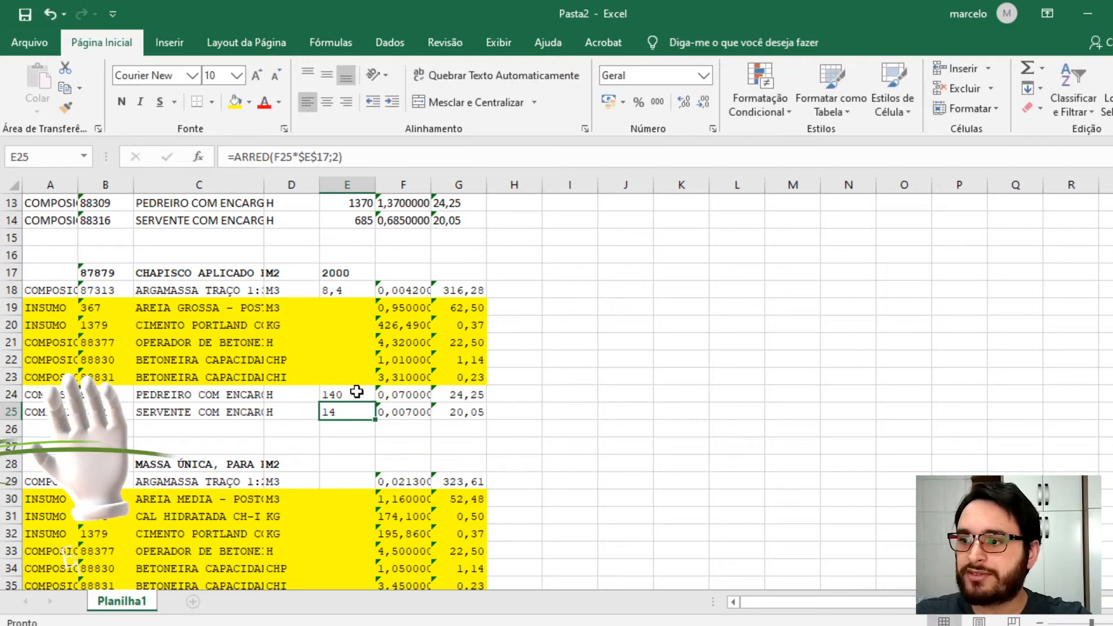
pyautogui.click(354, 305)
pyautogui.click(343, 295)
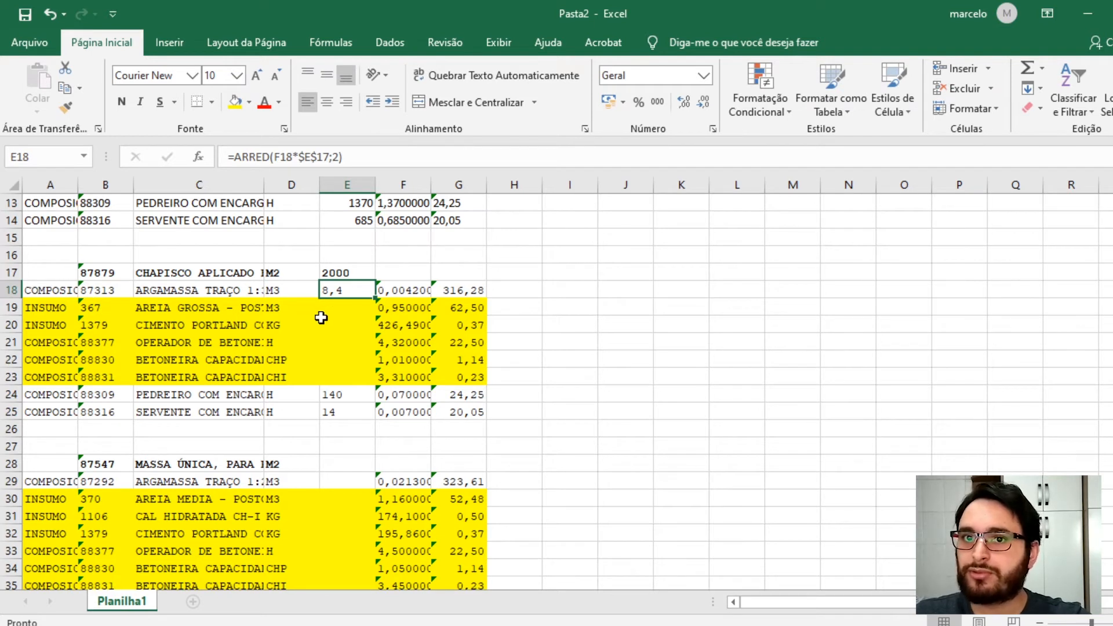
pyautogui.click(322, 314)
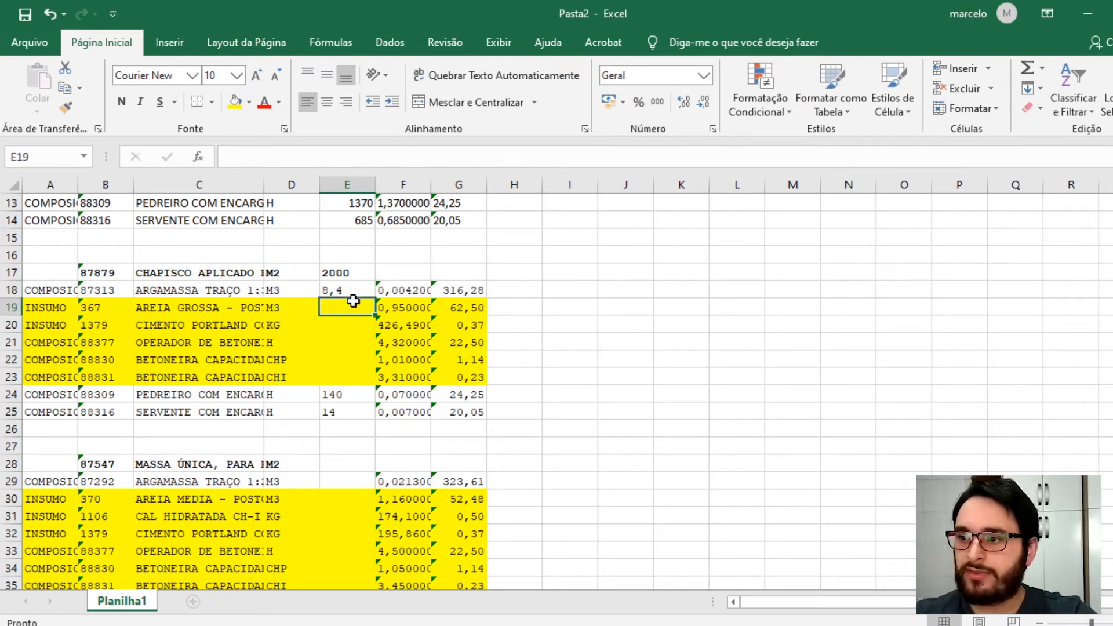
# - Enter =ARRED(F19*E18;2) in E19 to compute the areia grossa quantity from the mortar quantity, rounded to two decimals
pyautogui.write('=arred(')
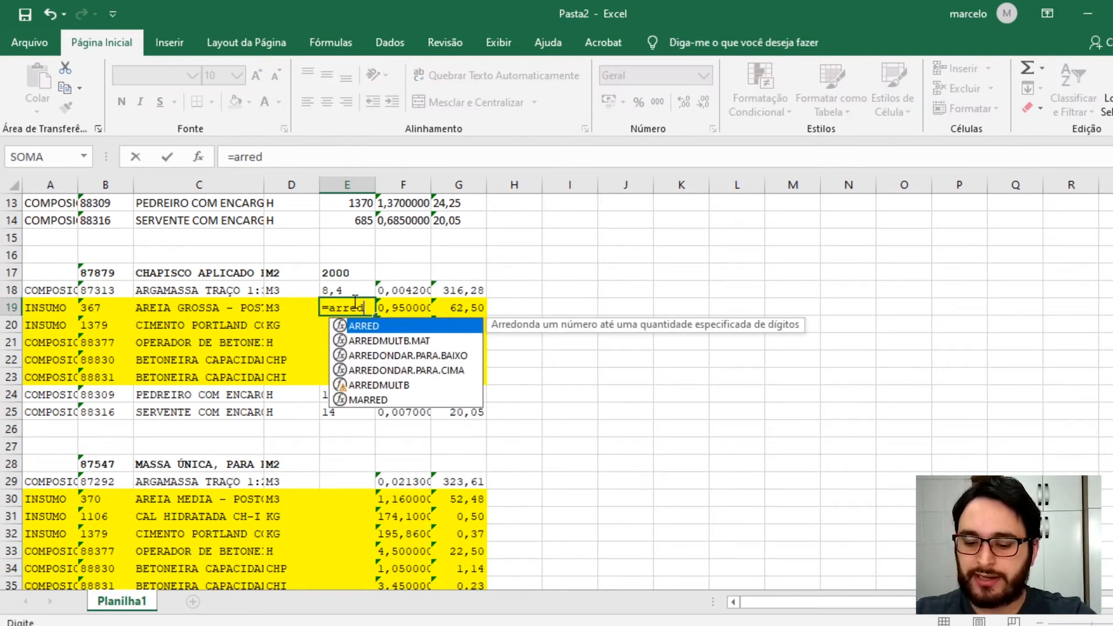
pyautogui.click(408, 307)
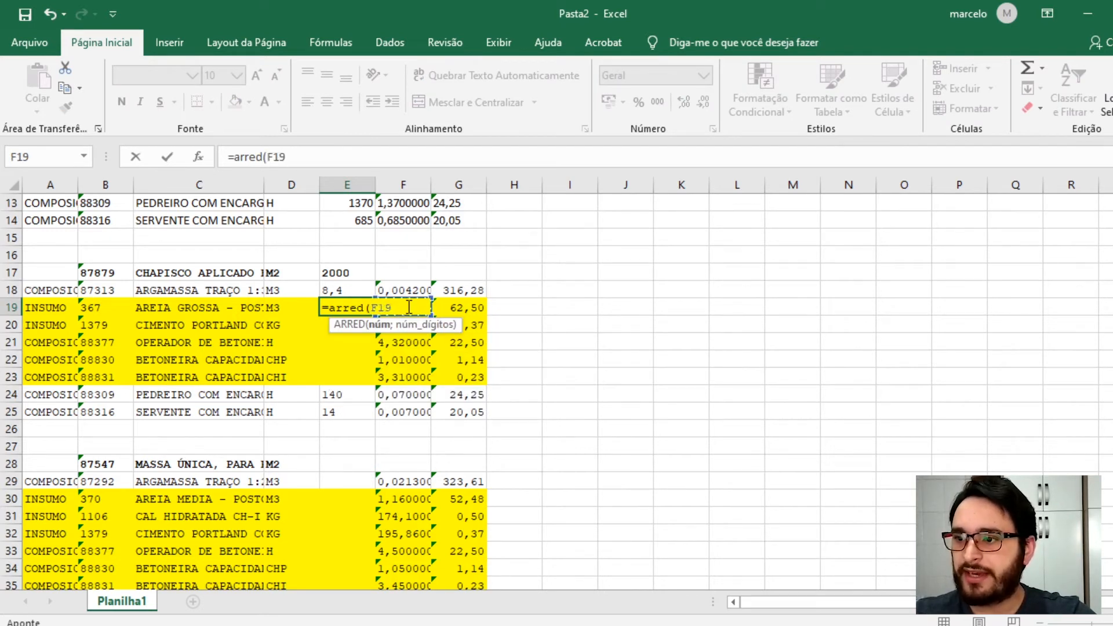
pyautogui.write('*')
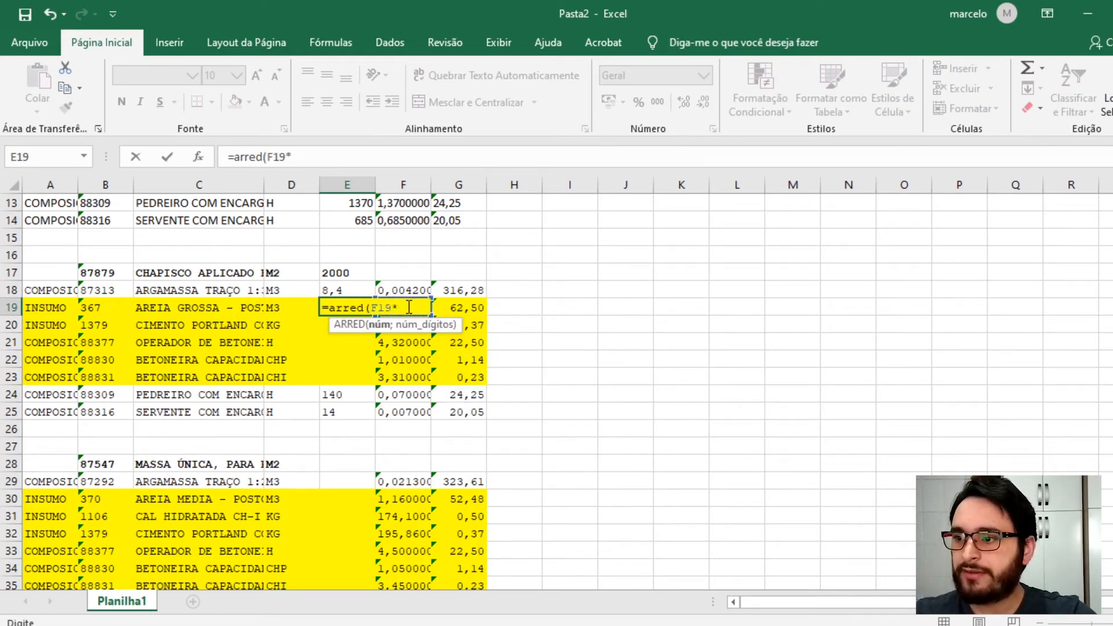
pyautogui.click(343, 287)
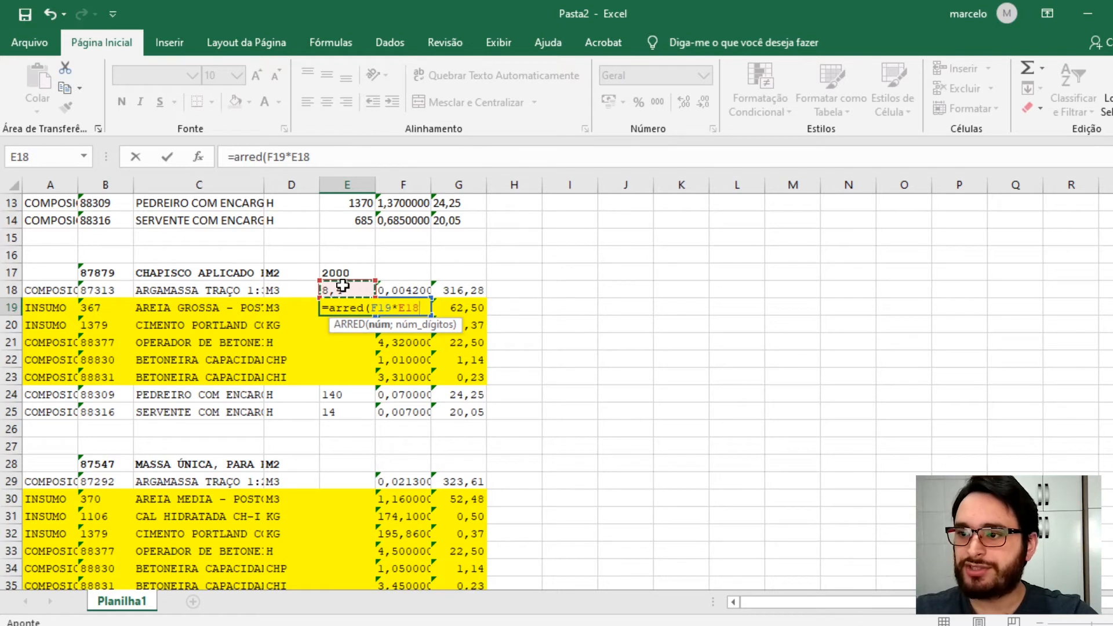
pyautogui.write(';2')
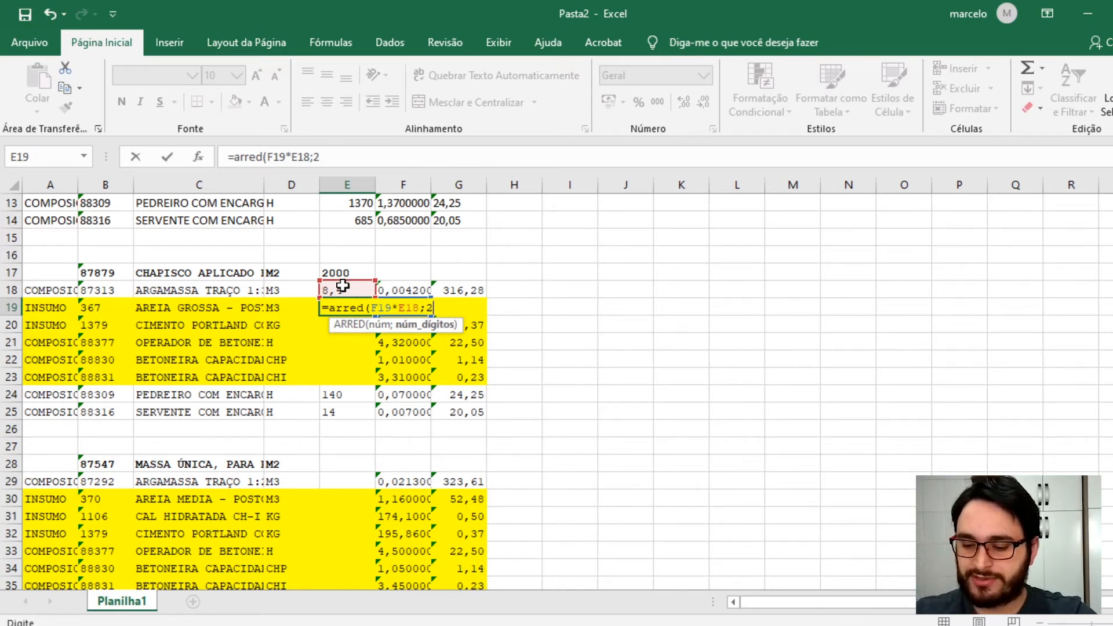
pyautogui.write(')')
pyautogui.press('Return')
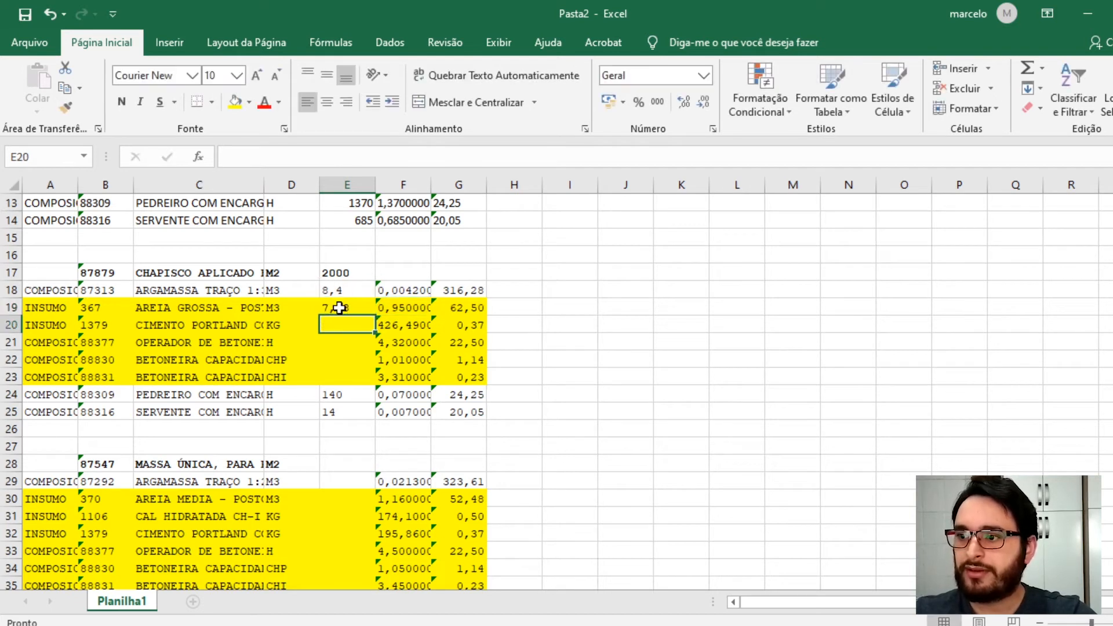
# - Make the E18 reference absolute in E19's formula, giving =ARRED(F19*$E$18;2)
pyautogui.doubleClick(337, 307)
pyautogui.click(407, 309)
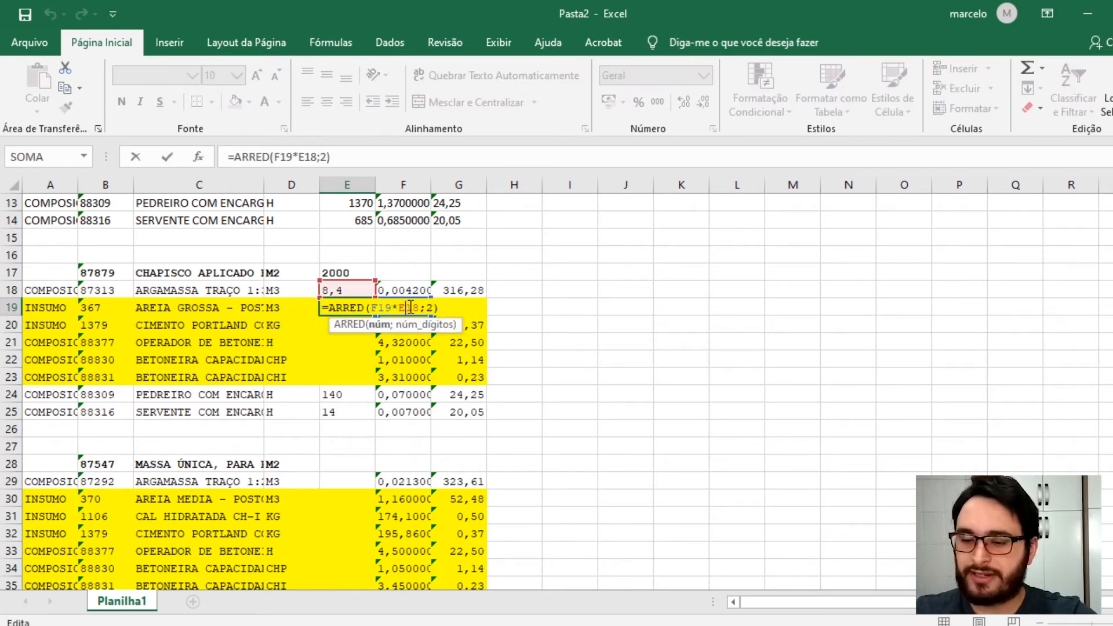
pyautogui.press('F4')
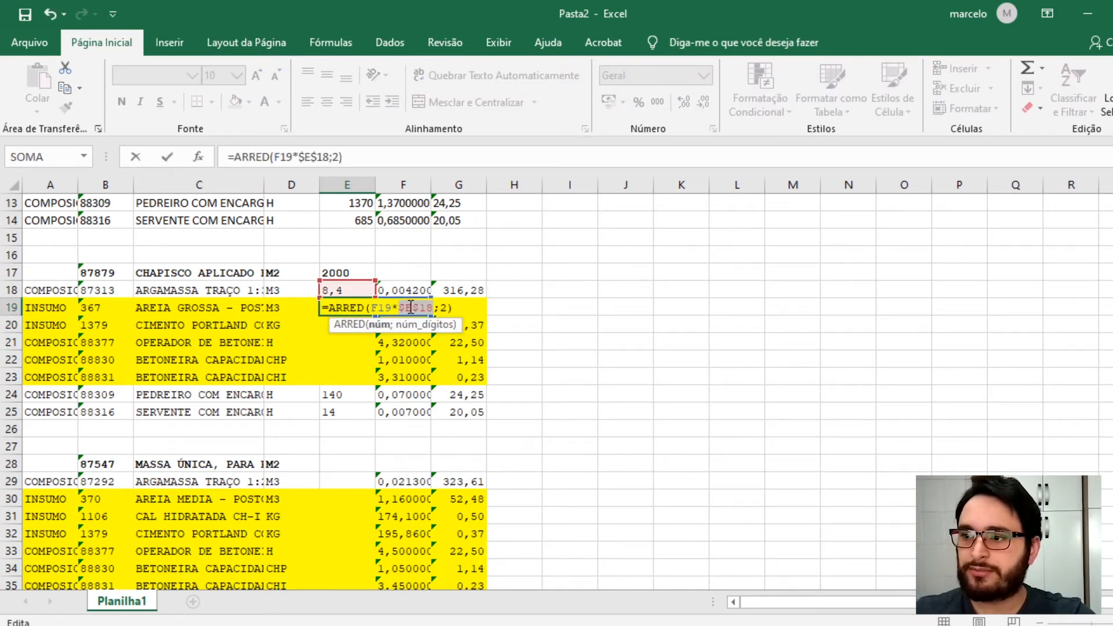
pyautogui.press('Return')
# - Fill E19's formula down through E23 for the remaining highlighted mortar input rows
pyautogui.click(335, 289)
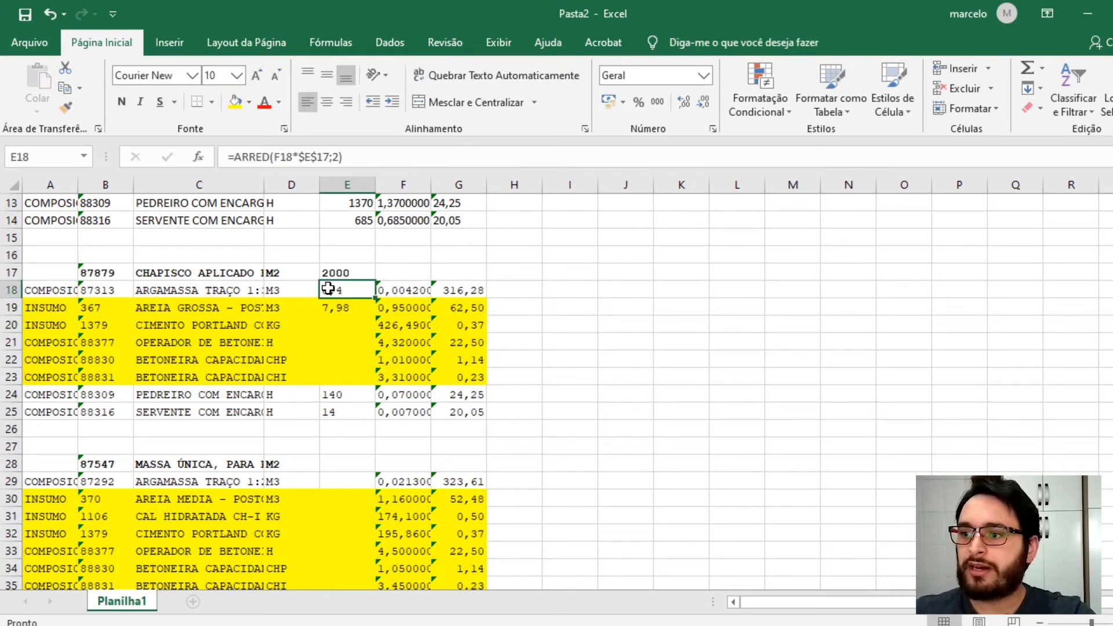
pyautogui.click(348, 312)
pyautogui.moveTo(378, 318); pyautogui.dragTo(359, 385)
pyautogui.doubleClick(359, 379)
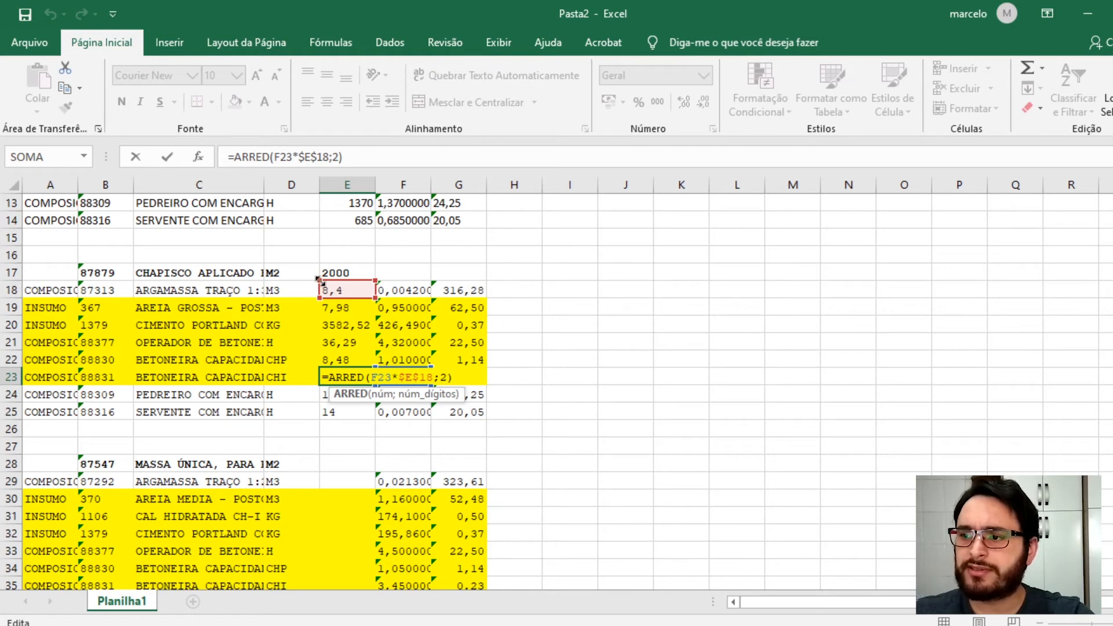
pyautogui.hotkey('ctrl', 'Return')
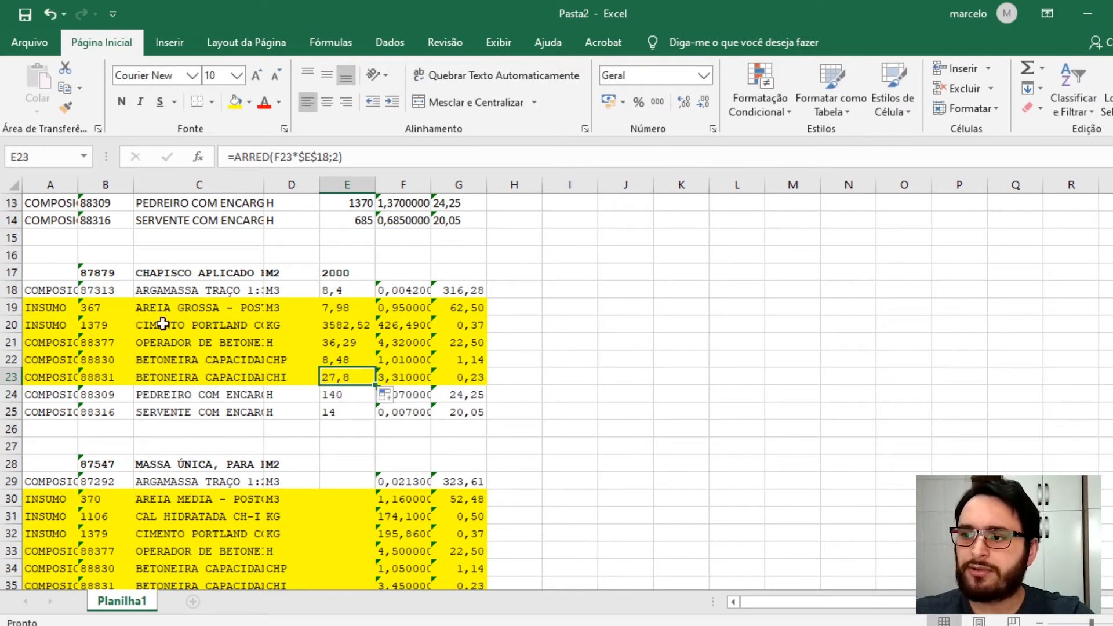
# - Link the massa única quantity in E28 to the chapisco quantity with the formula =E17
pyautogui.scroll(-3, 348, 405)
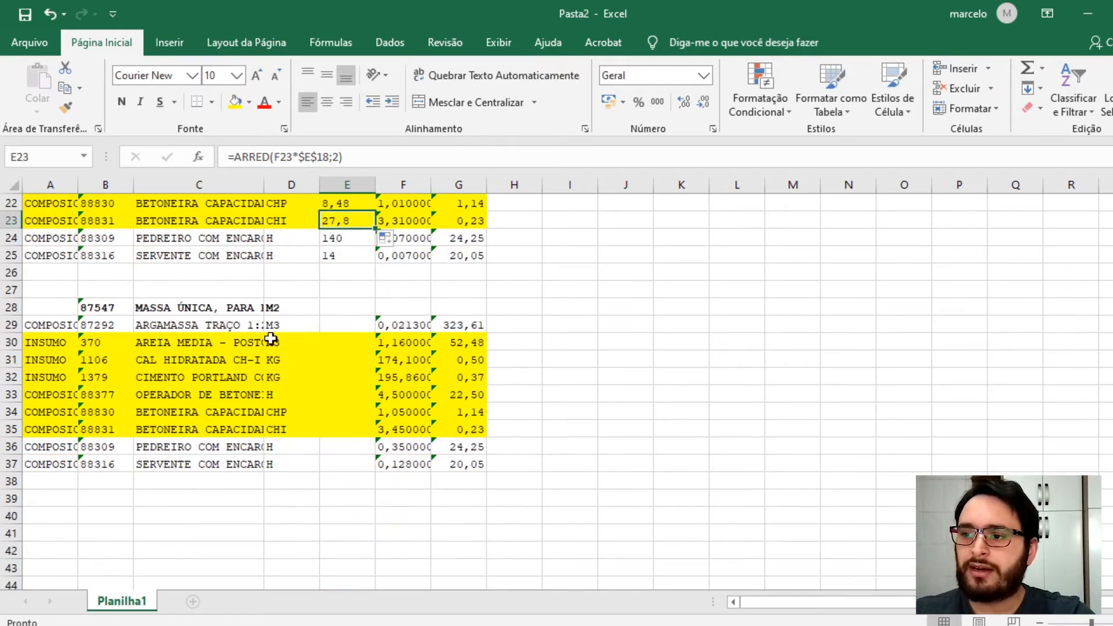
pyautogui.scroll(-1, 328, 328)
pyautogui.click(335, 272)
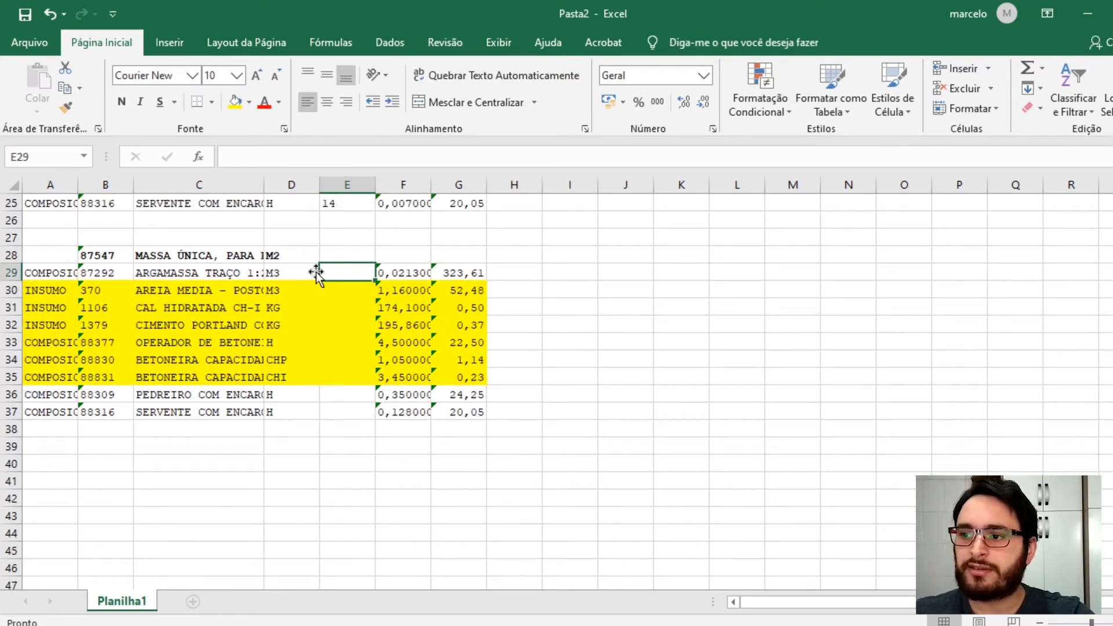
pyautogui.click(171, 271)
pyautogui.click(327, 272)
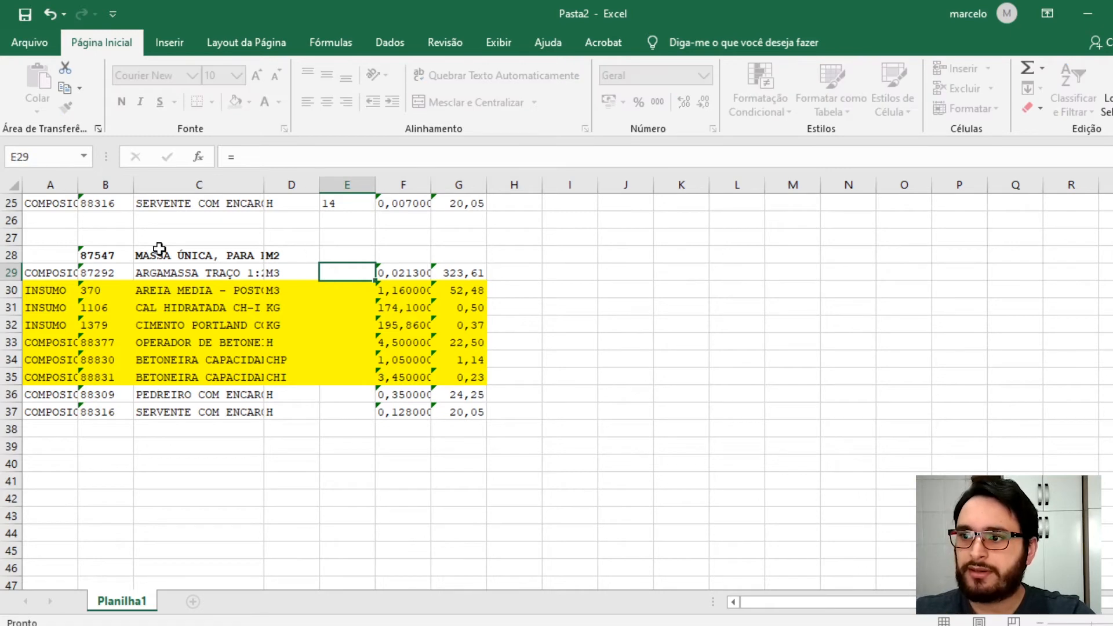
pyautogui.click(339, 255)
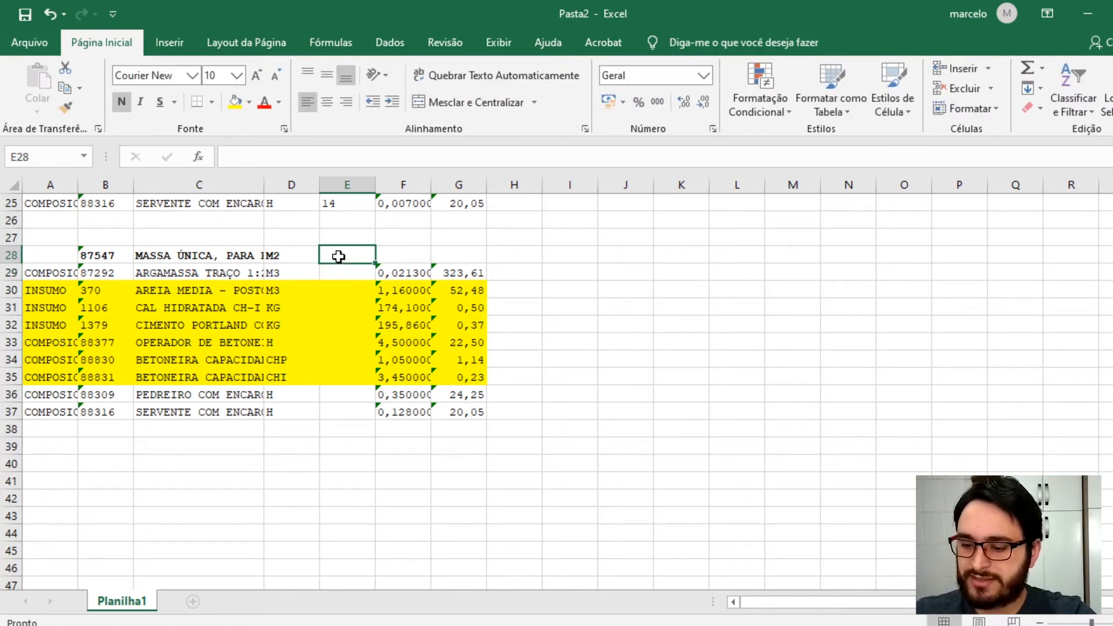
pyautogui.write('=')
pyautogui.scroll(3, 338, 255)
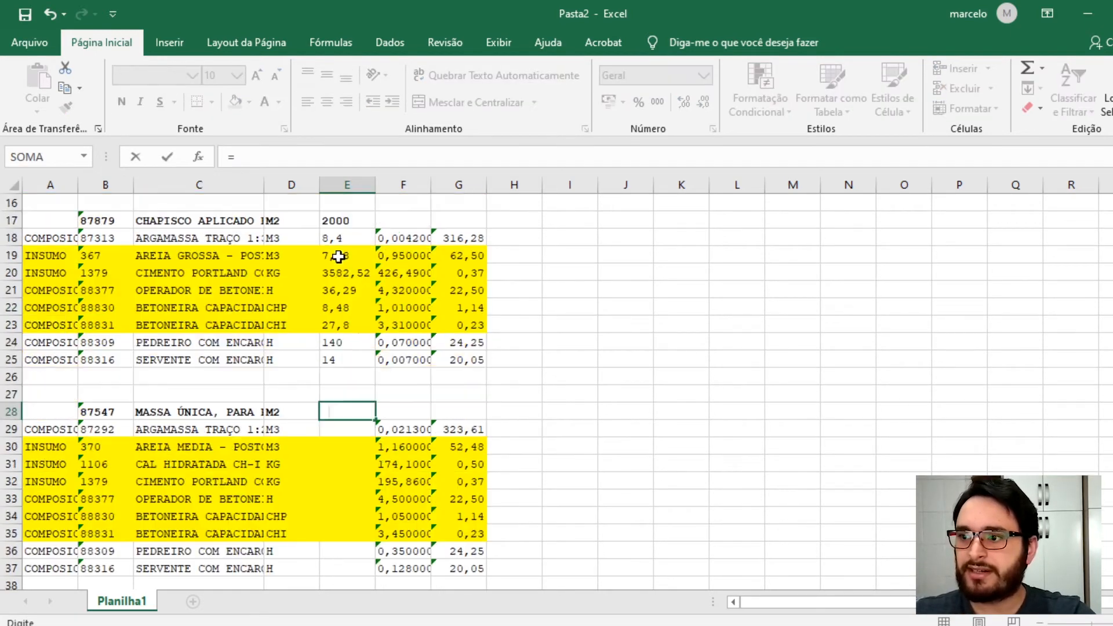
pyautogui.click(345, 217)
pyautogui.press('Return')
# - Enter =ARRED(F29*E28;2) in E29 to compute the massa única mortar quantity rounded to two decimals
pyautogui.write('=')
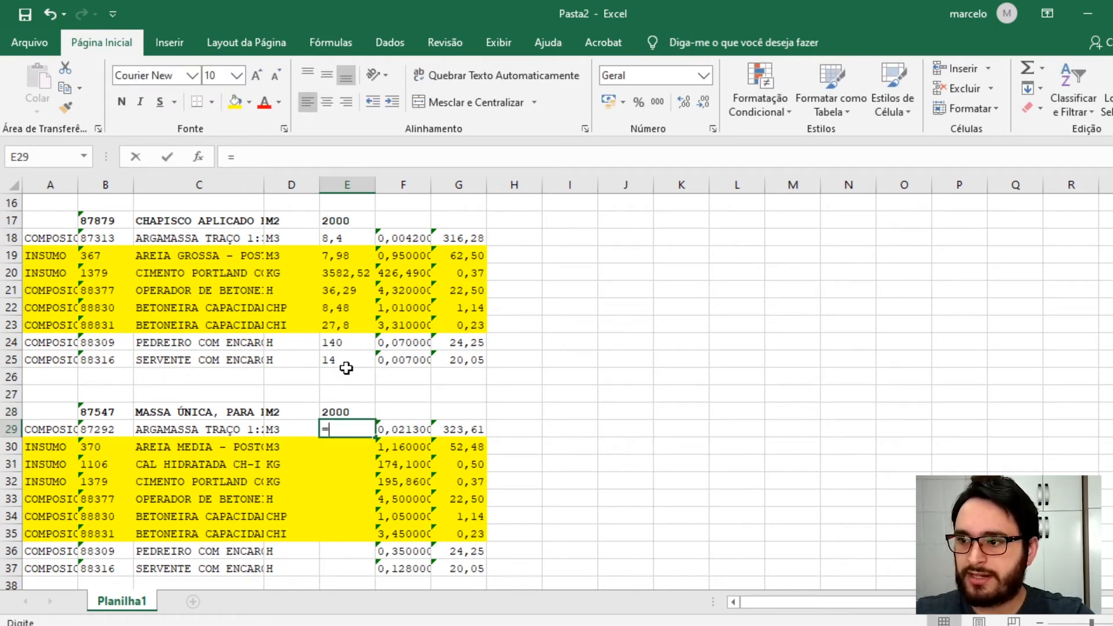
pyautogui.write('arredc(')
pyautogui.click(415, 428)
pyautogui.write('*')
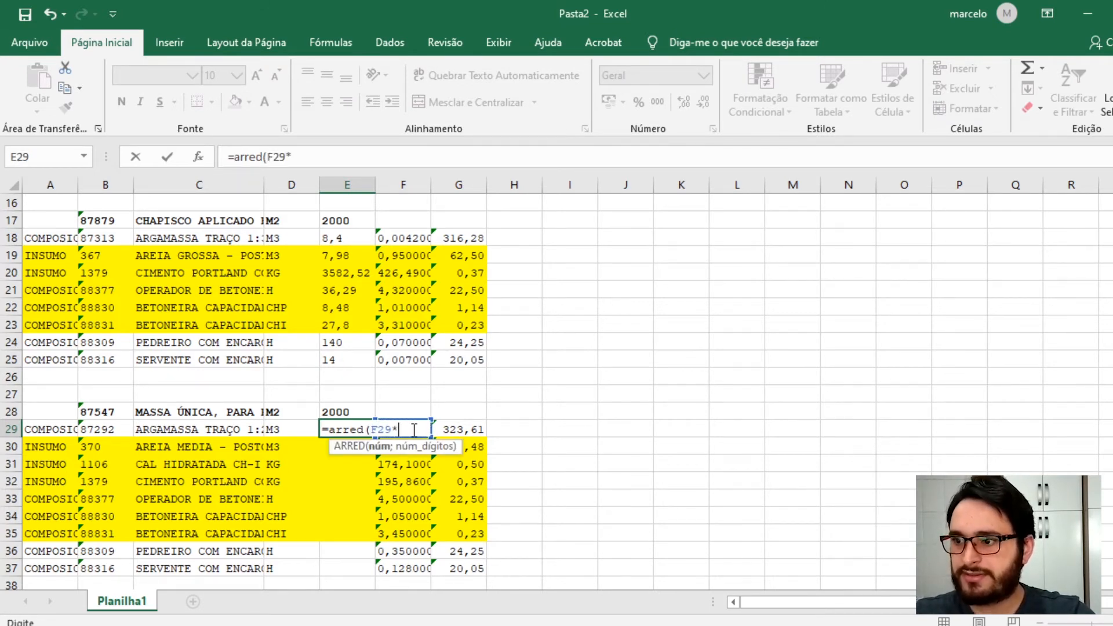
pyautogui.click(357, 412)
pyautogui.write(';2)')
pyautogui.press('Return')
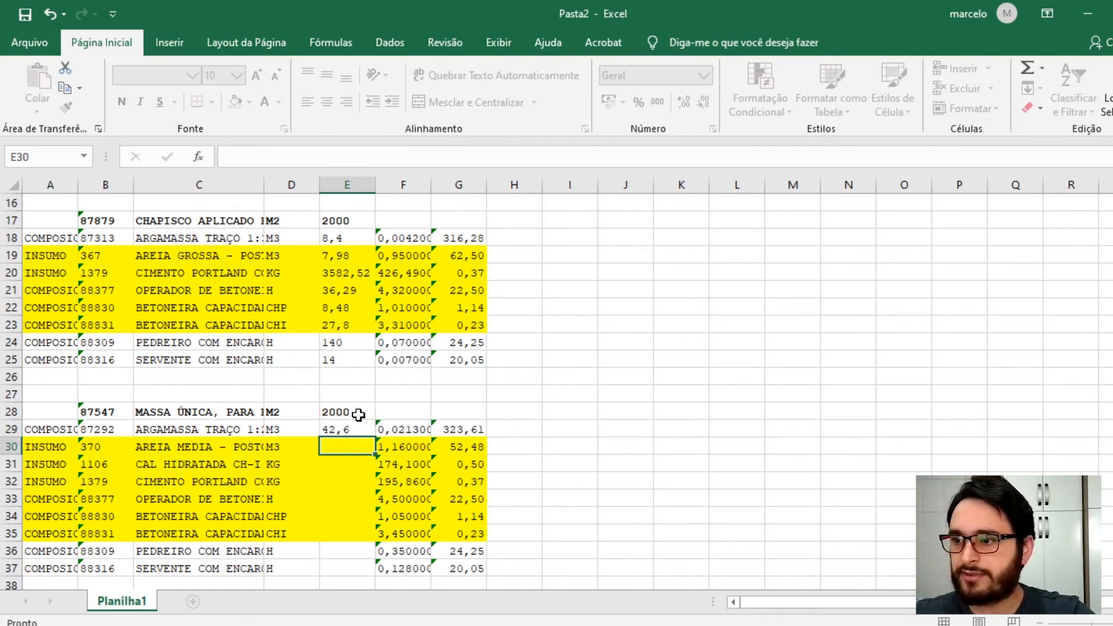
# - Make the E28 reference absolute in E29's formula, giving =ARRED(F29*$E$28;2)
pyautogui.doubleClick(353, 428)
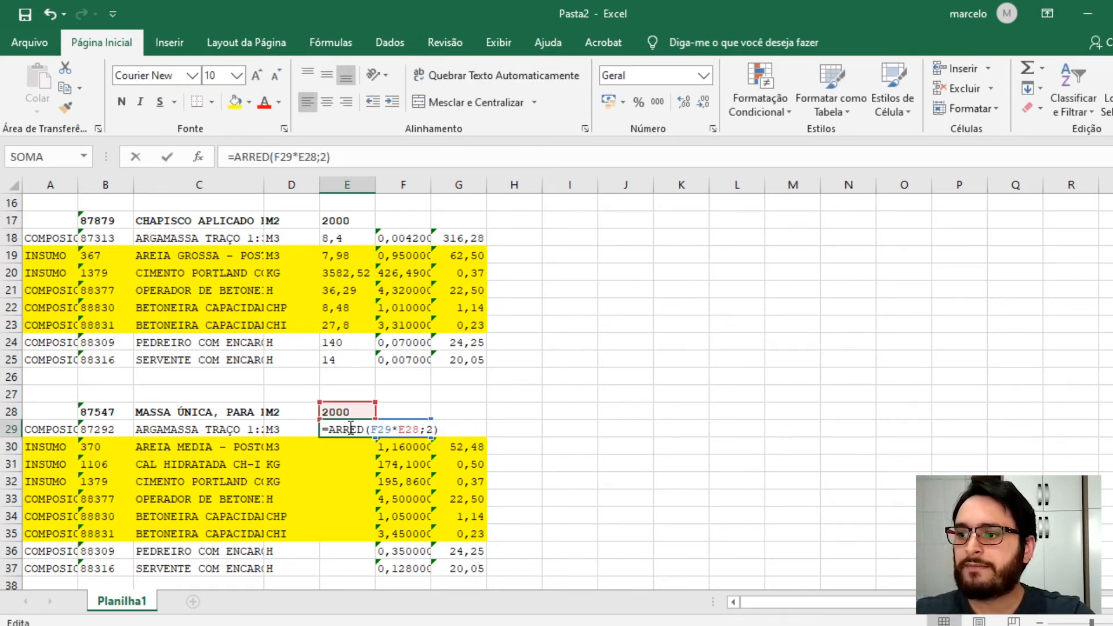
pyautogui.press('Escape')
pyautogui.doubleClick(371, 429)
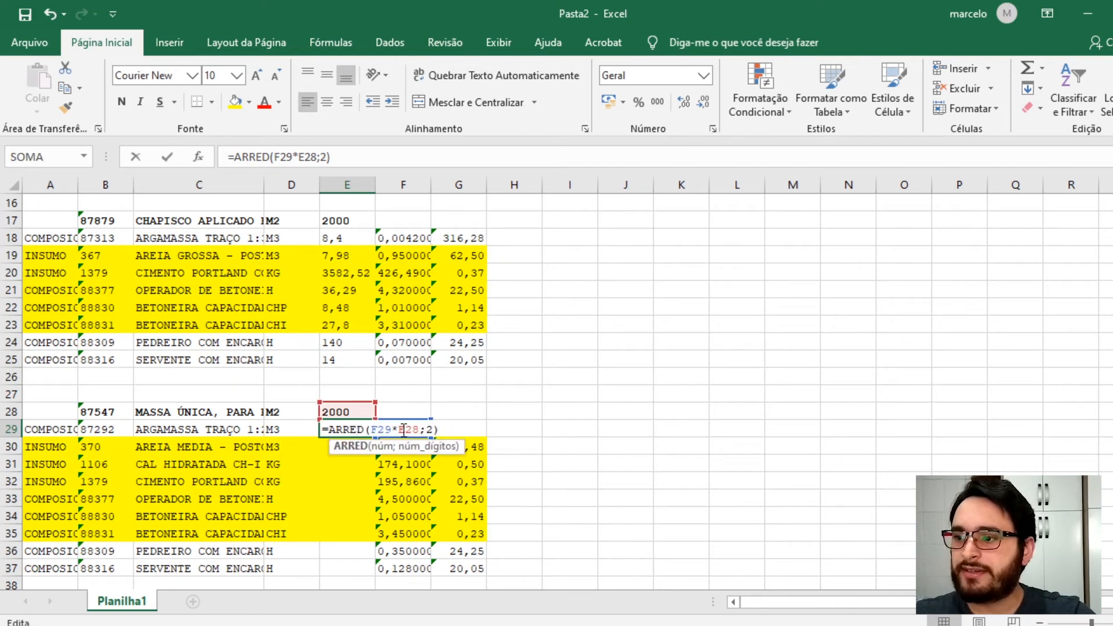
pyautogui.press('Return')
# - Copy E29's rounded quantity formula into E36:E37 for the pedreiro and servente rows
pyautogui.scroll(-3, 373, 427)
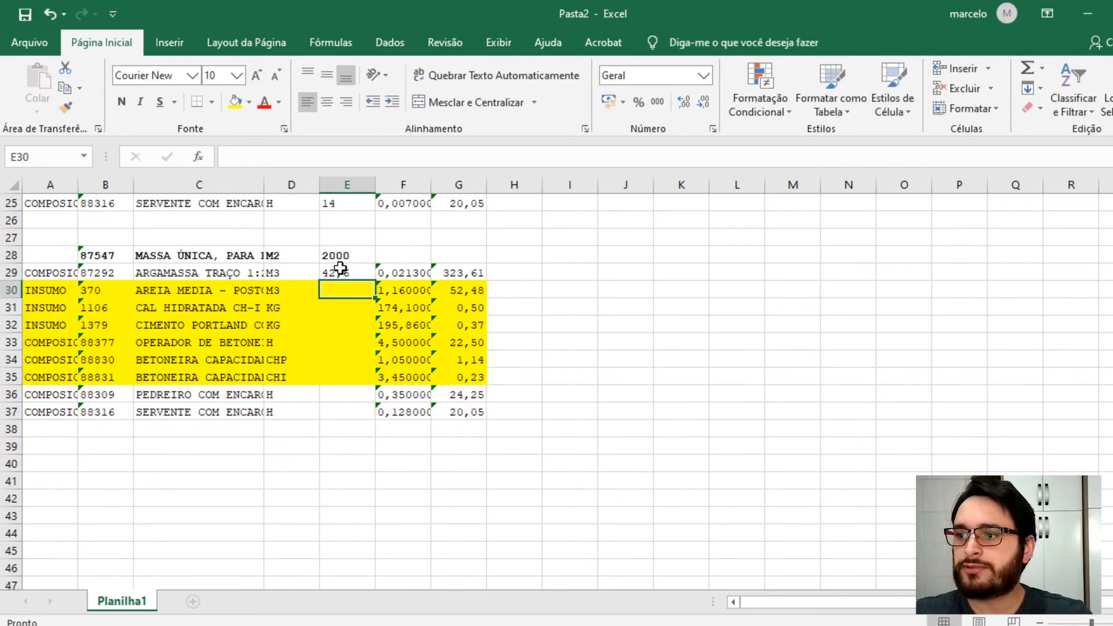
pyautogui.click(343, 272)
pyautogui.hotkey('ctrl', 'c')
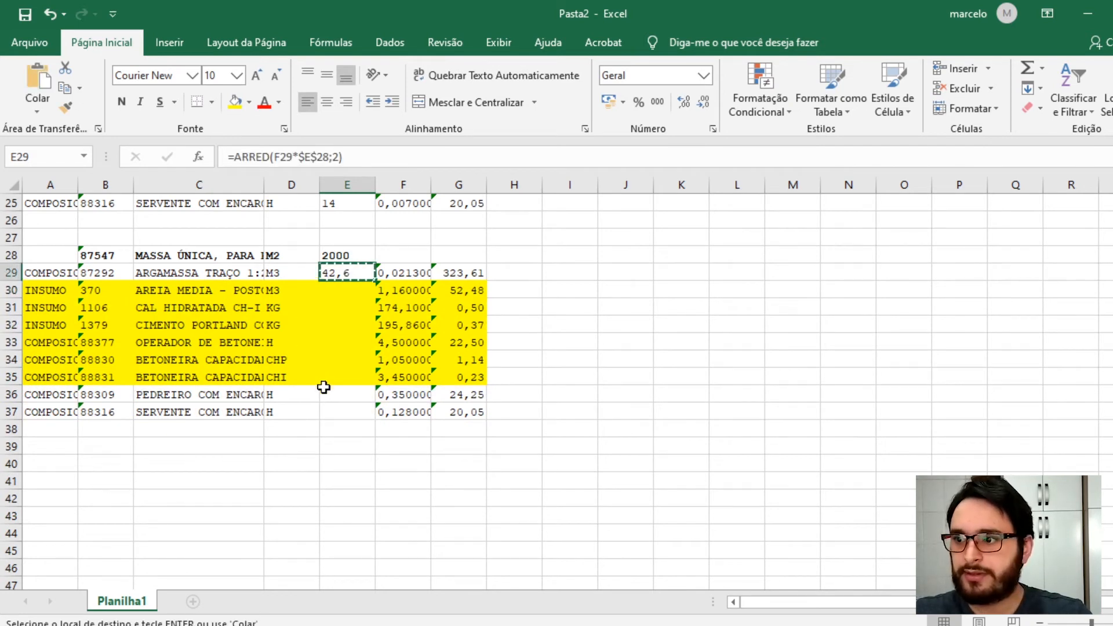
pyautogui.moveTo(328, 393); pyautogui.dragTo(331, 412)
pyautogui.hotkey('ctrl', 'v')
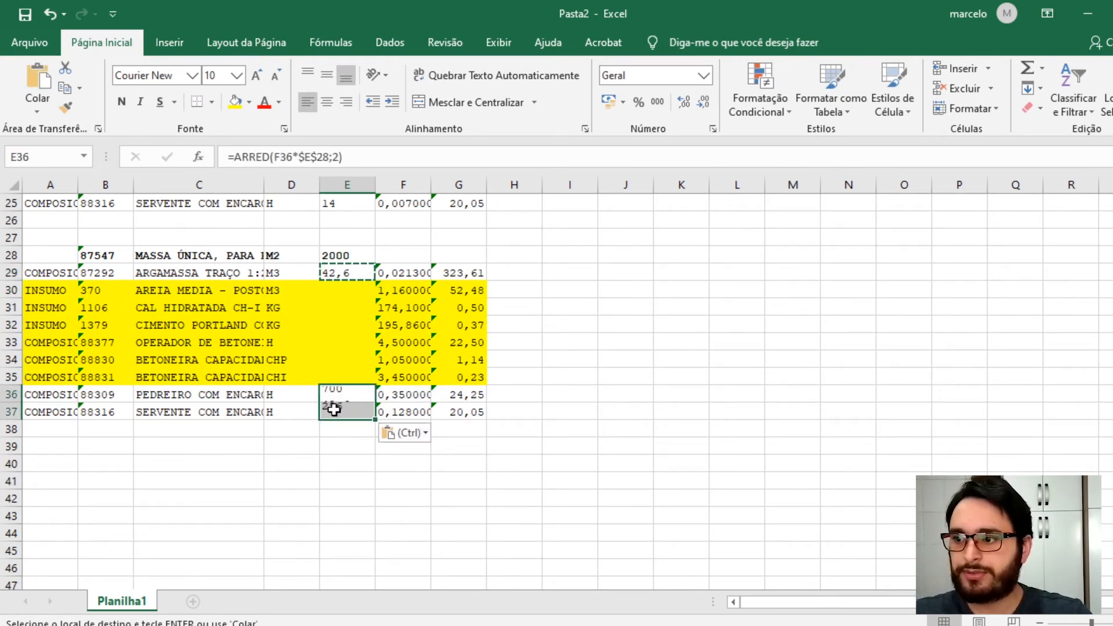
pyautogui.press('Escape')
# - Enter =ARRED(F30*E29;2) in E30 to compute the areia média quantity from the mortar quantity
pyautogui.click(347, 289)
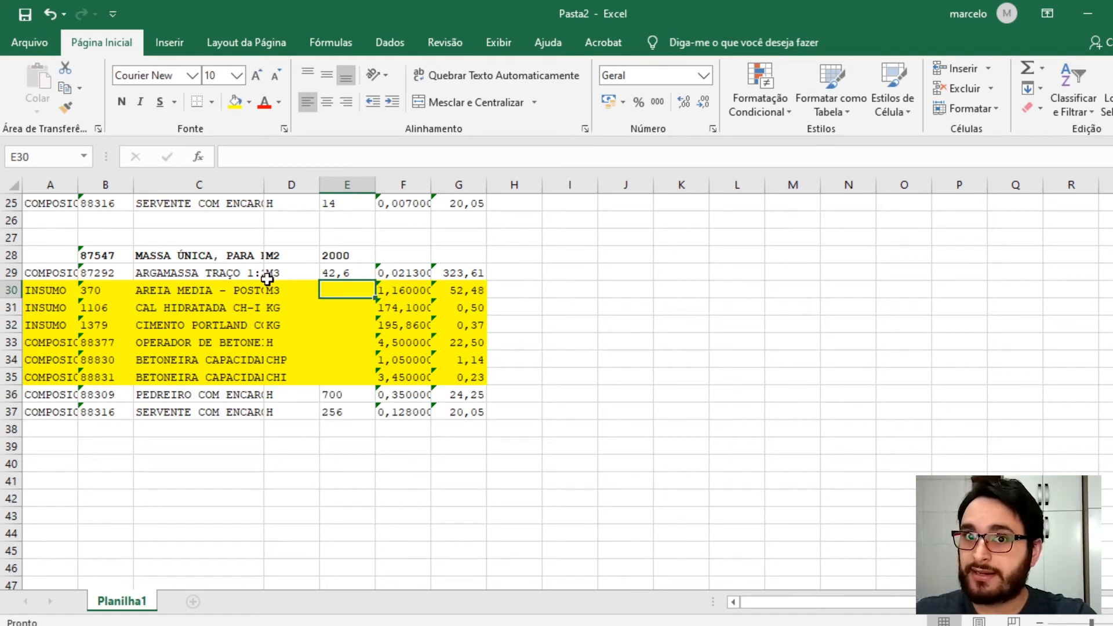
pyautogui.write('=arre')
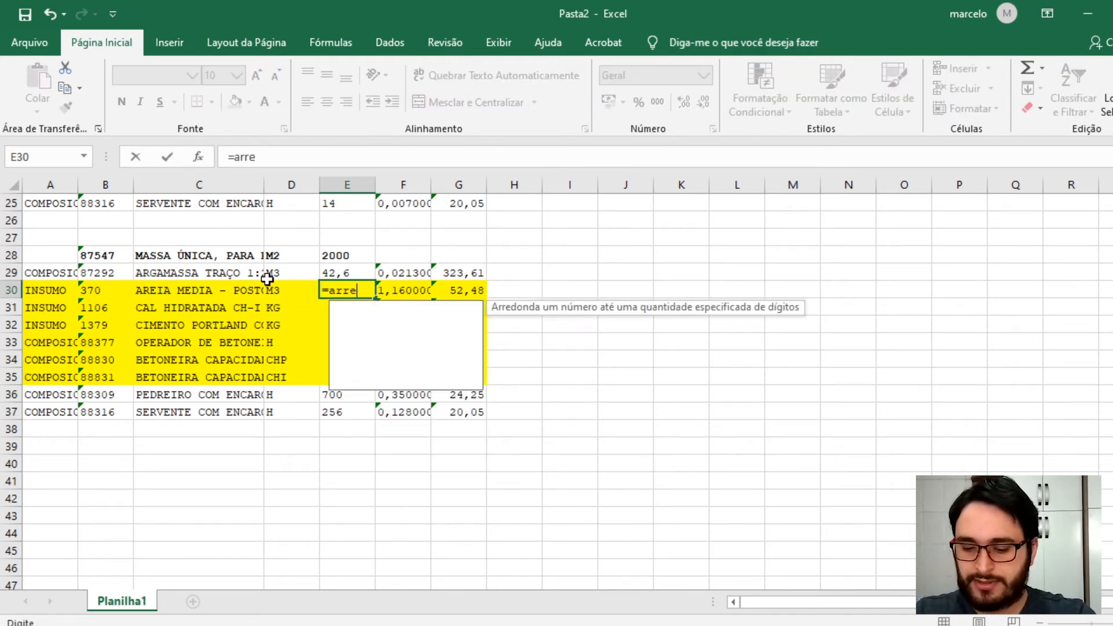
pyautogui.write('d(')
pyautogui.press('Right')
pyautogui.write('*')
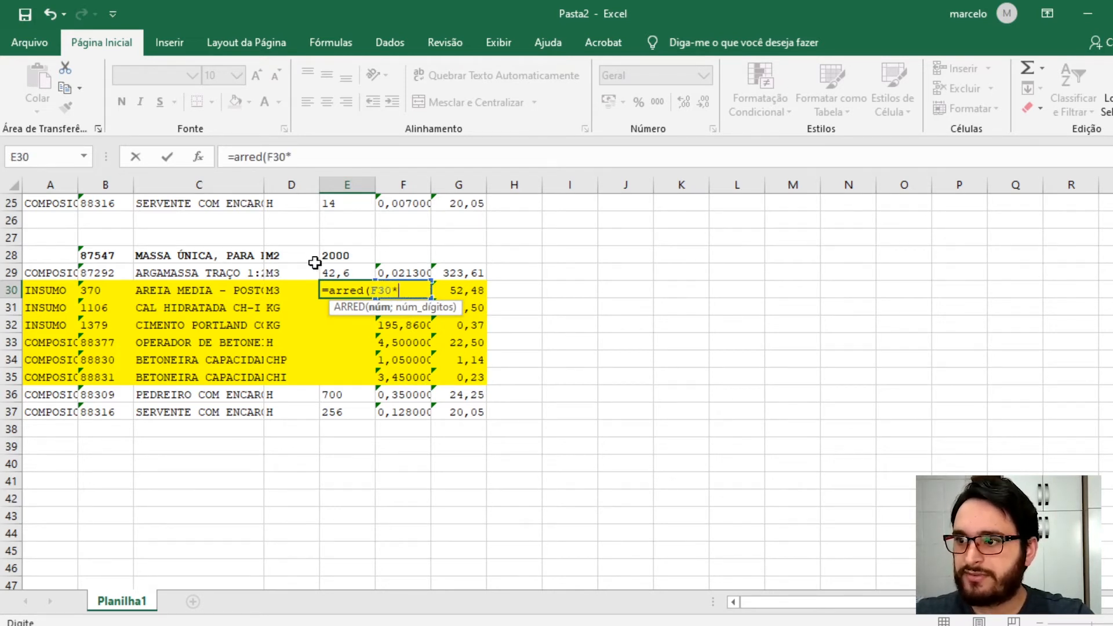
pyautogui.click(337, 271)
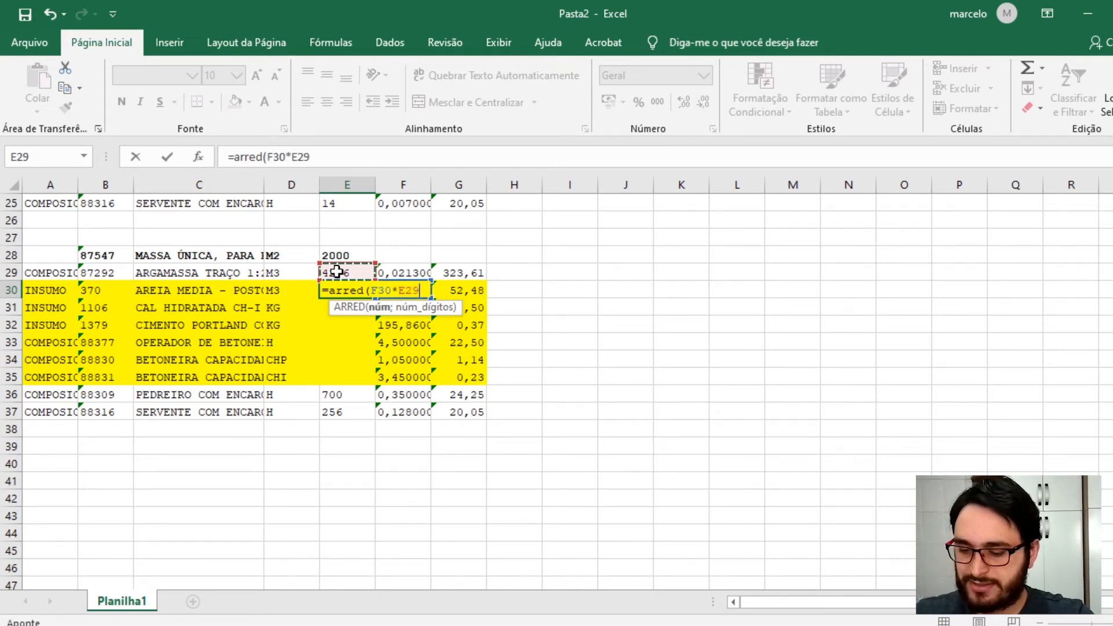
pyautogui.write(';2')
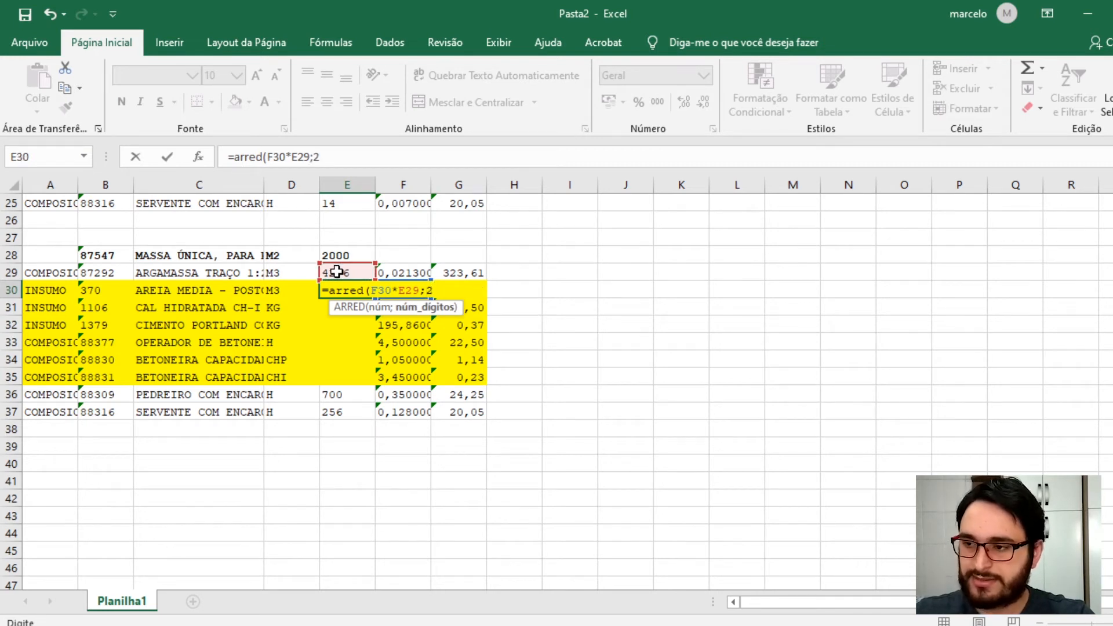
pyautogui.write(')')
pyautogui.press('Return')
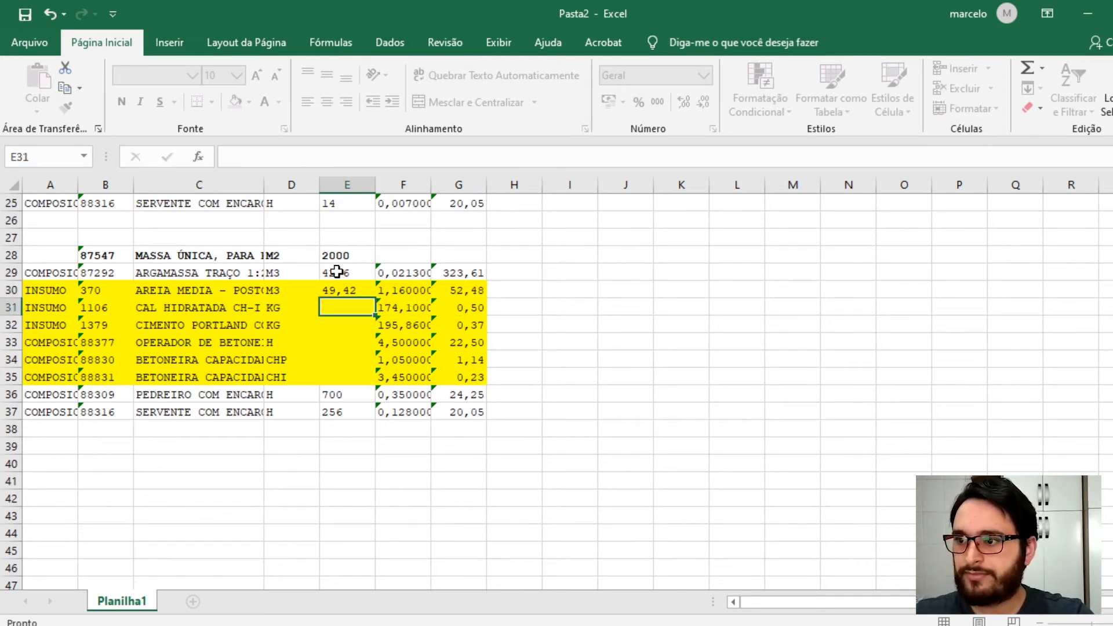
# - Make the E29 reference absolute in E30's formula, giving =ARRED(F30*$E$29;2)
pyautogui.doubleClick(340, 290)
pyautogui.click(408, 292)
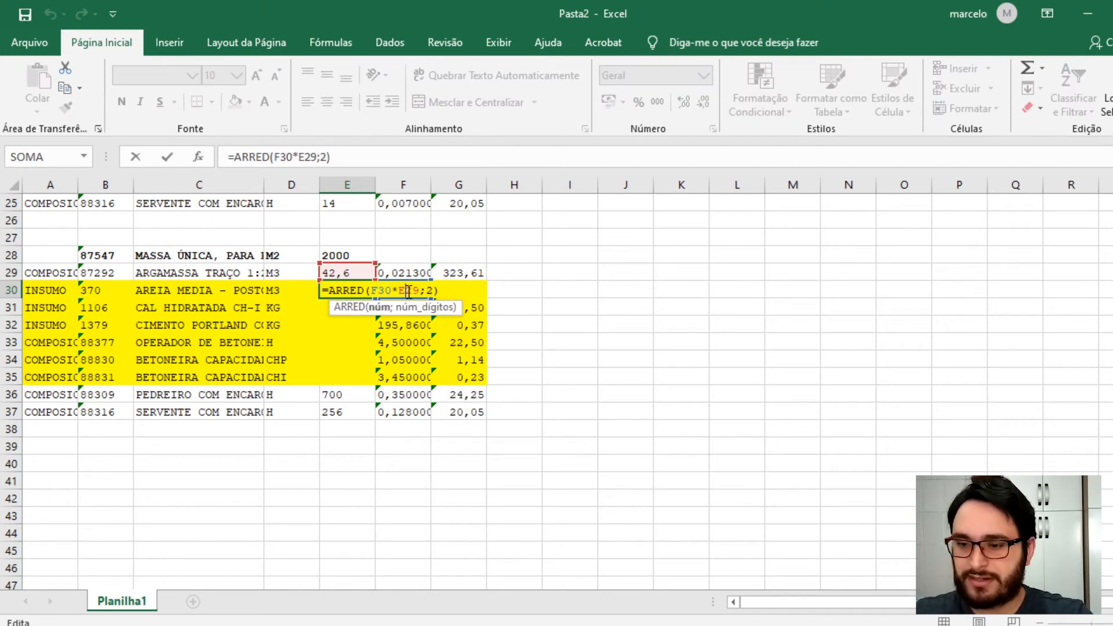
pyautogui.press('F4')
pyautogui.press('Return')
# - Copy E30's formula into E31:E35 for the remaining highlighted mortar input rows
pyautogui.click(354, 291)
pyautogui.hotkey('ctrl', 'c')
pyautogui.moveTo(348, 308); pyautogui.dragTo(355, 377)
pyautogui.hotkey('ctrl', 'v')
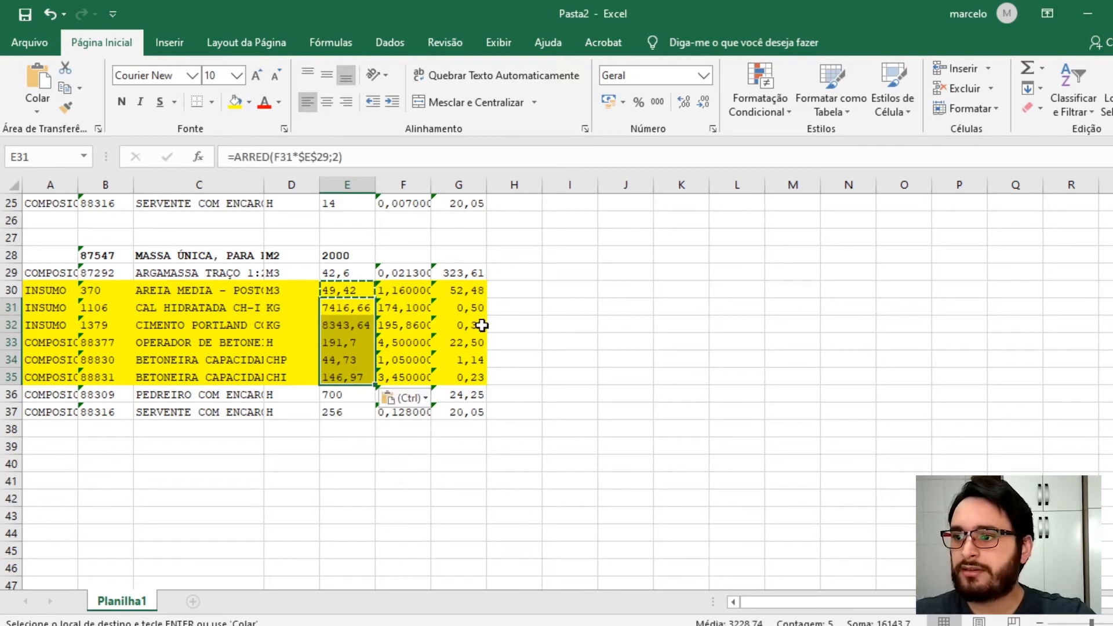
pyautogui.click(534, 322)
pyautogui.click(532, 292)
pyautogui.press('Escape')
# - Set the alvenaria de vedação quantity in E2 to 500
pyautogui.scroll(1, 286, 316)
pyautogui.scroll(7, 286, 316)
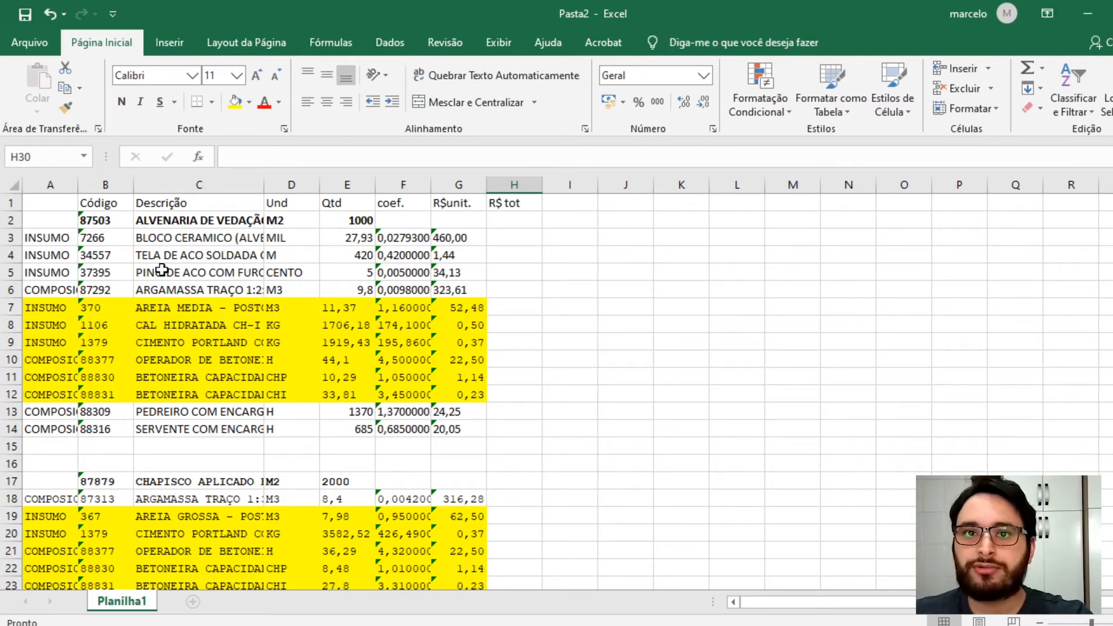
pyautogui.click(362, 222)
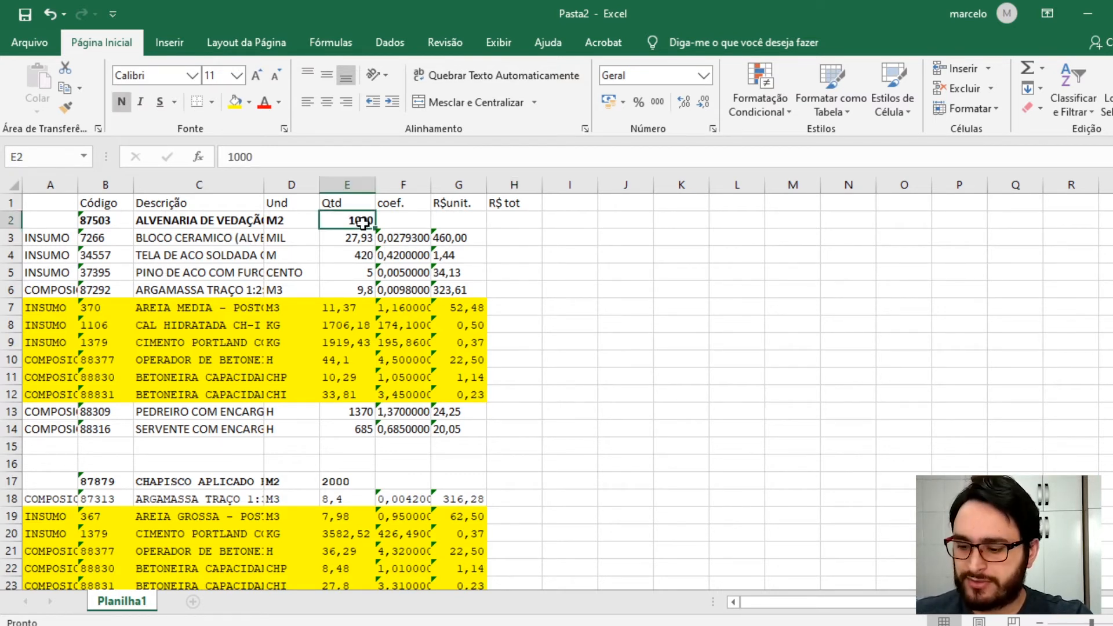
pyautogui.write('500')
pyautogui.press('Return')
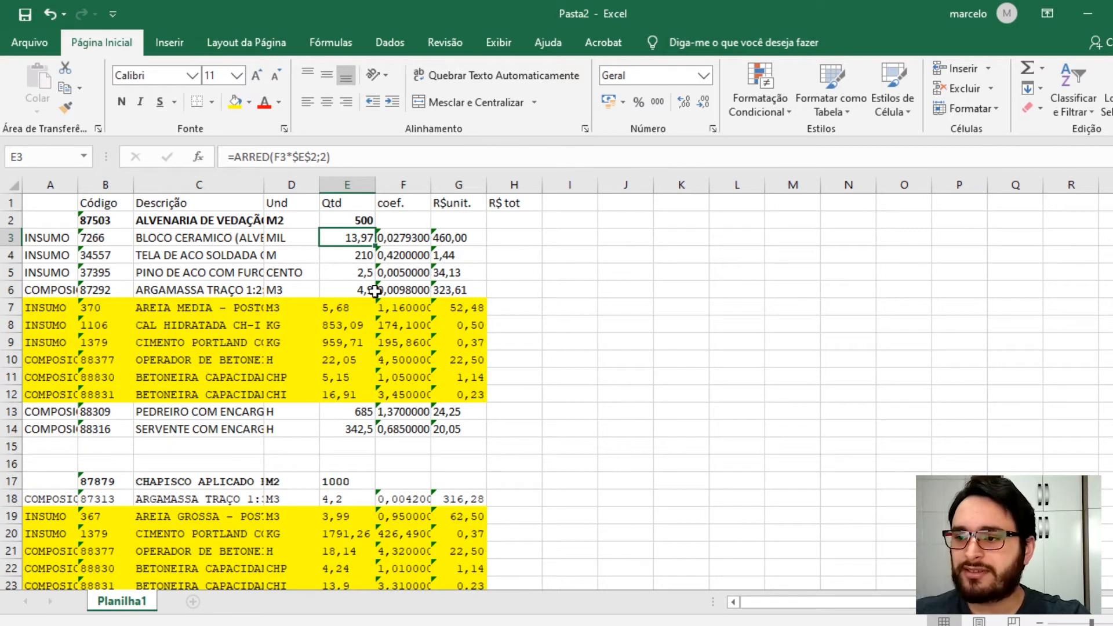
# - Inspect the header quantity formulas linking the chapisco and massa única compositions to the alvenaria quantity
pyautogui.scroll(-2, 335, 350)
pyautogui.scroll(-1, 174, 394)
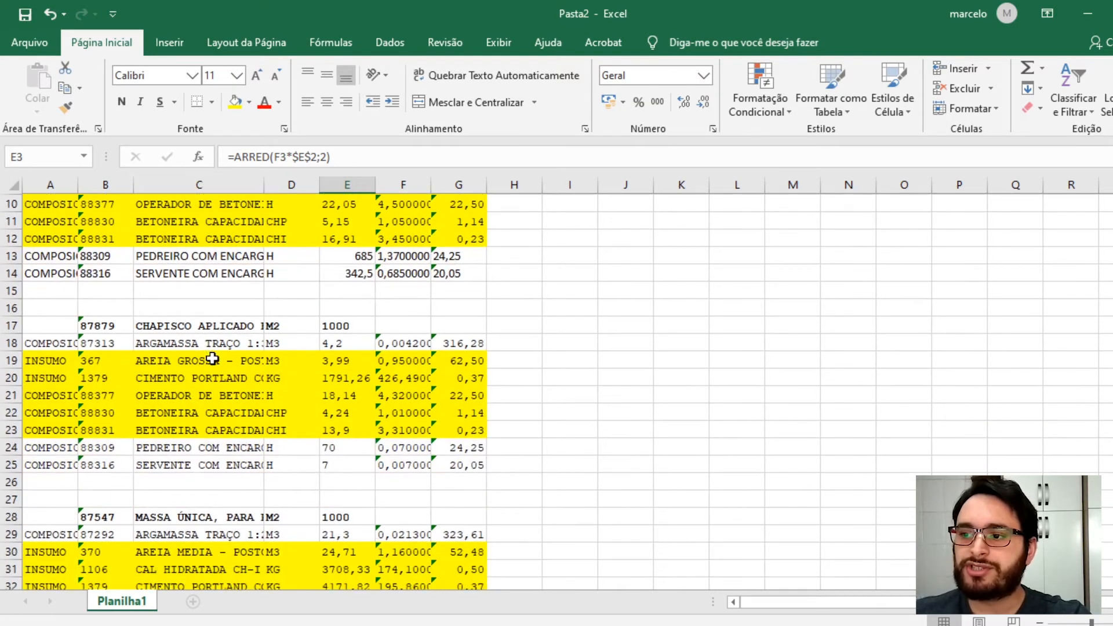
pyautogui.click(342, 318)
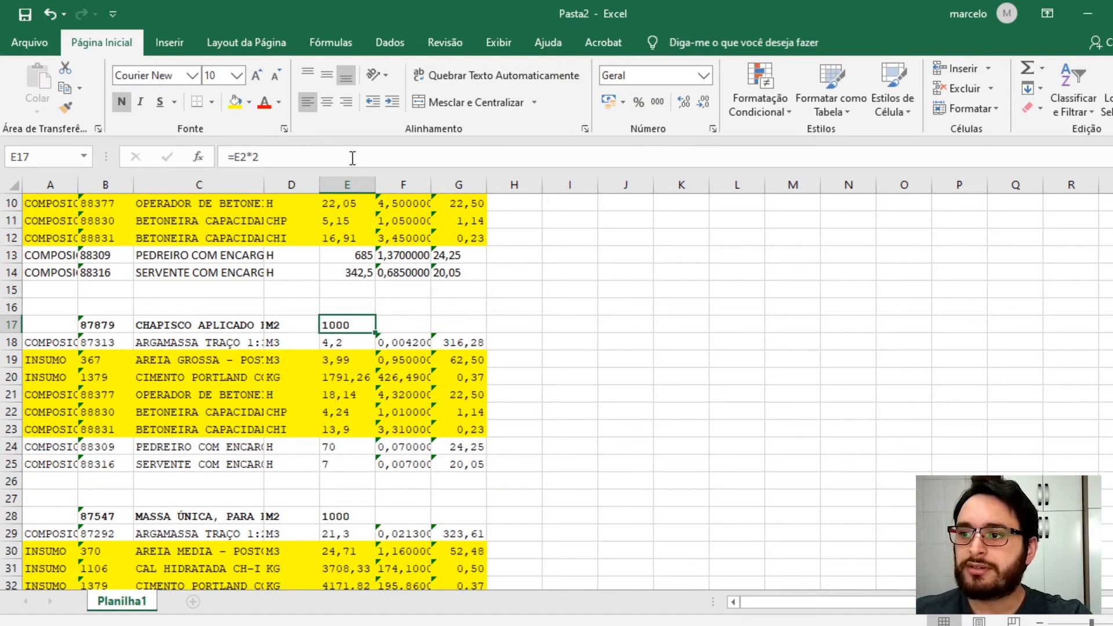
pyautogui.scroll(-2, 253, 386)
pyautogui.click(347, 413)
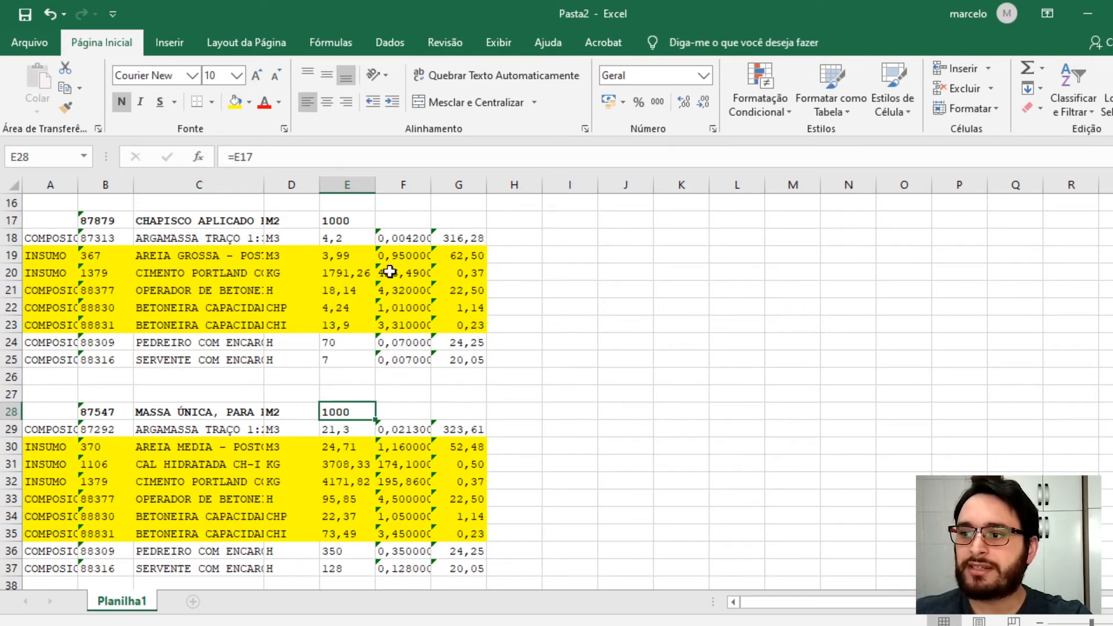
pyautogui.scroll(-2, 353, 269)
pyautogui.scroll(7, 452, 285)
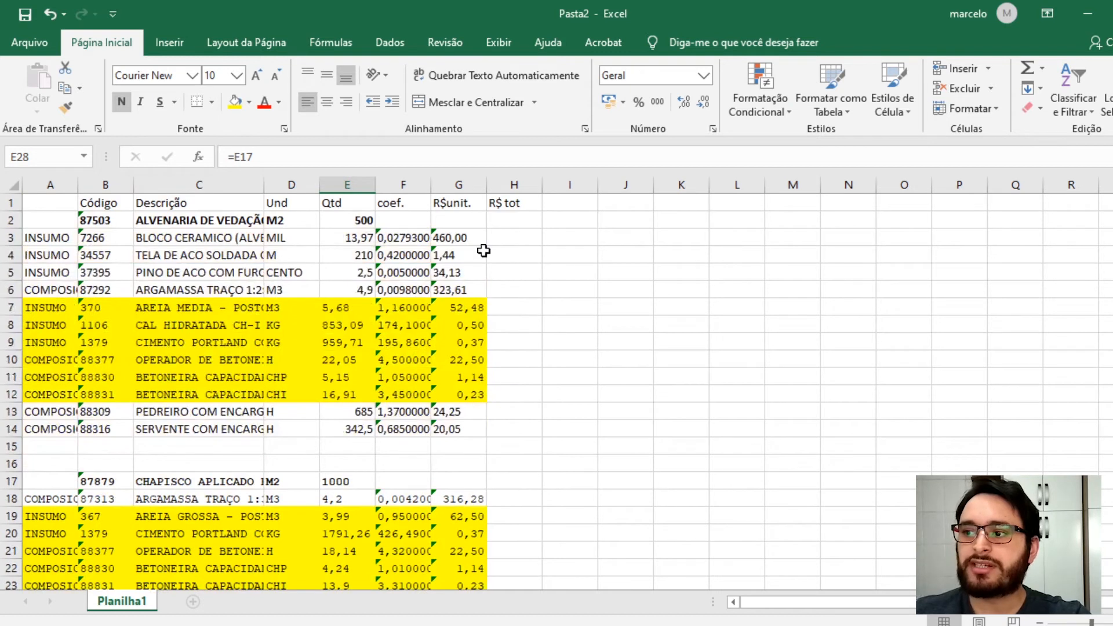
# - Enter =G3*E3 in H3 to compute the bloco cerâmico total cost
pyautogui.click(499, 241)
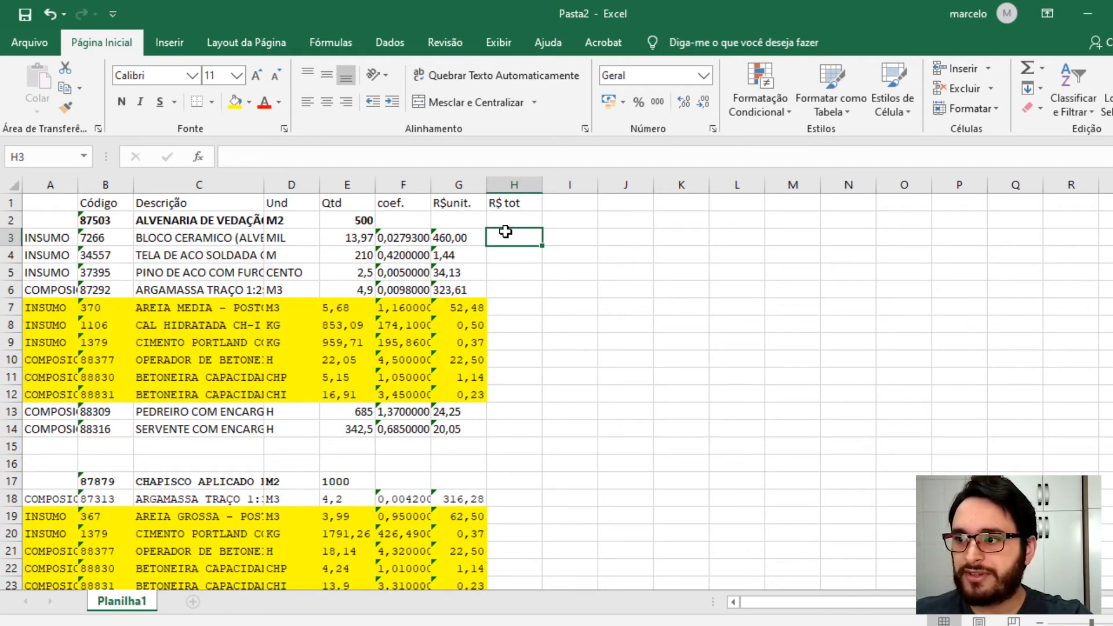
pyautogui.write('=')
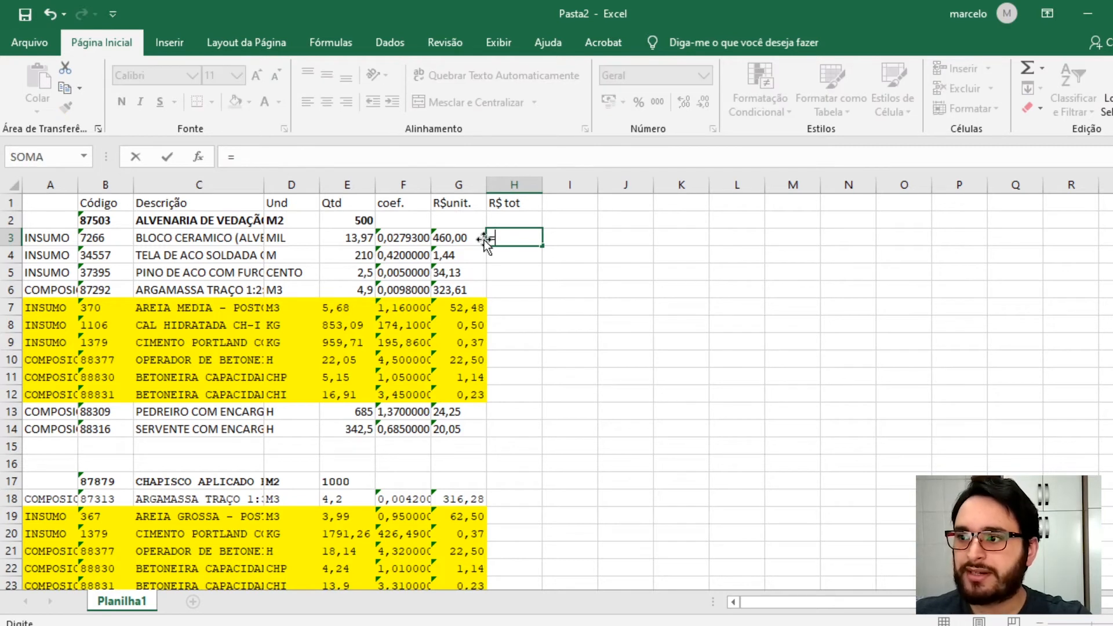
pyautogui.click(453, 239)
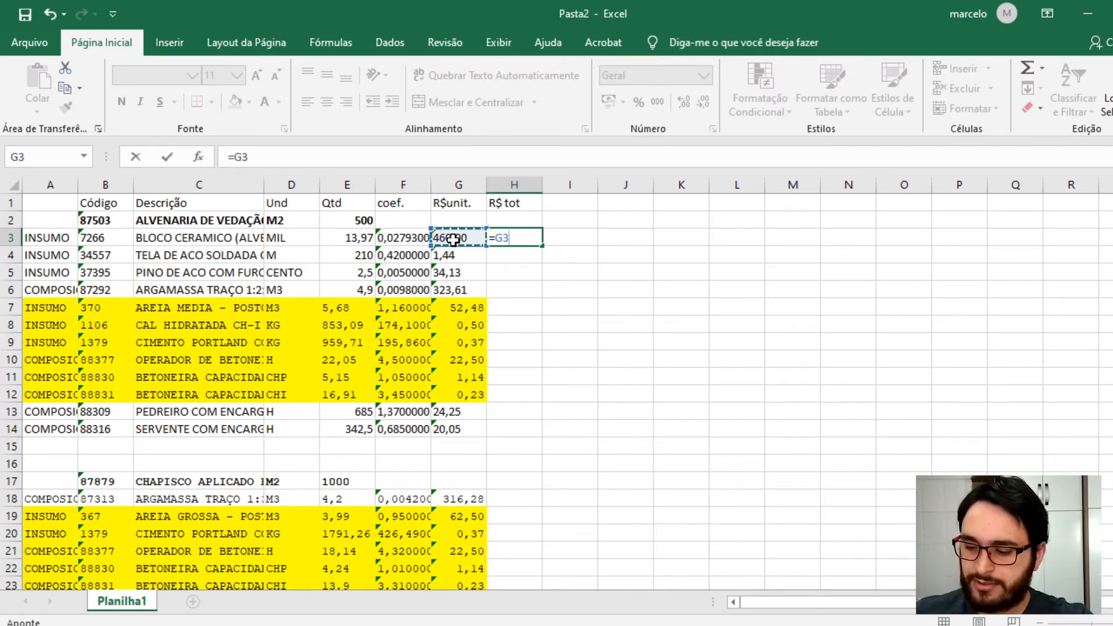
pyautogui.write('*')
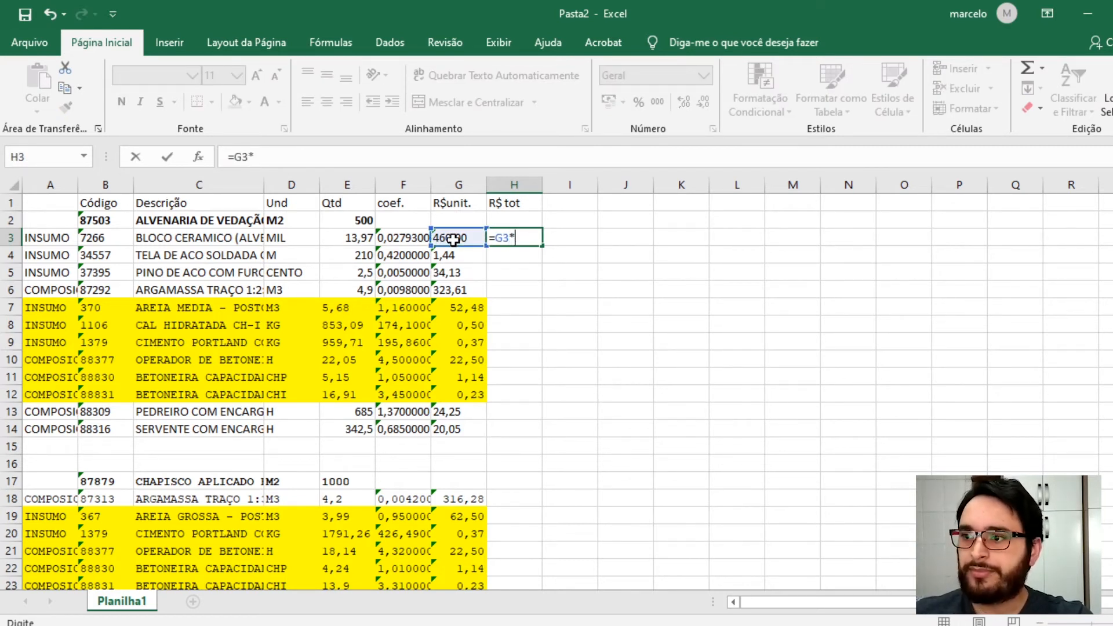
pyautogui.click(348, 241)
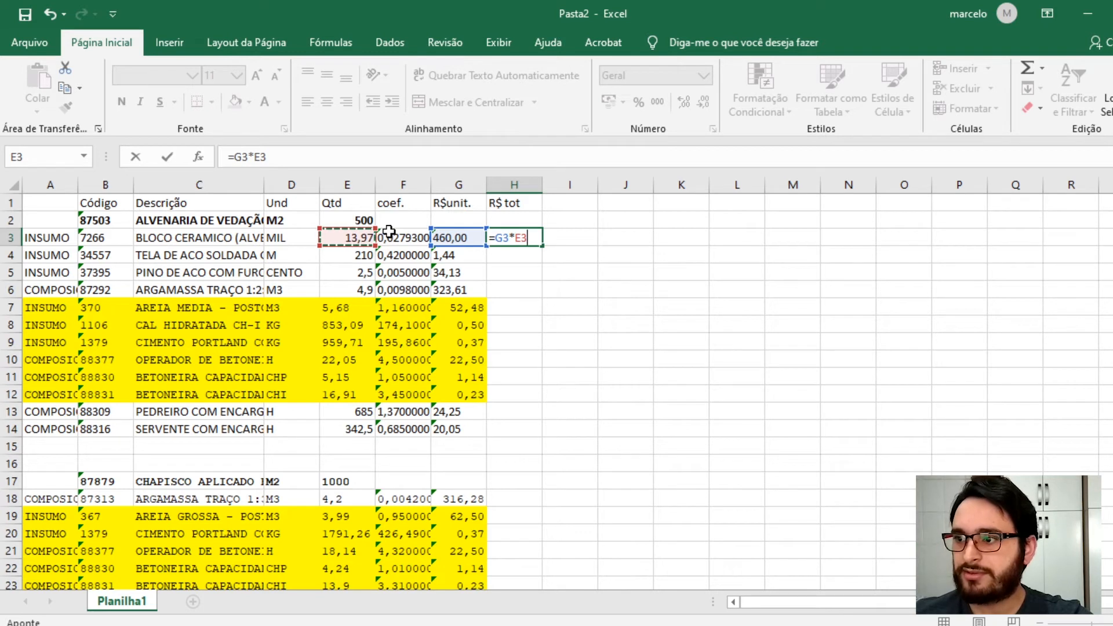
pyautogui.press('Return')
# - Set the alvenaria de vedação quantity in E2 to 1000
pyautogui.click(361, 222)
pyautogui.write('1000')
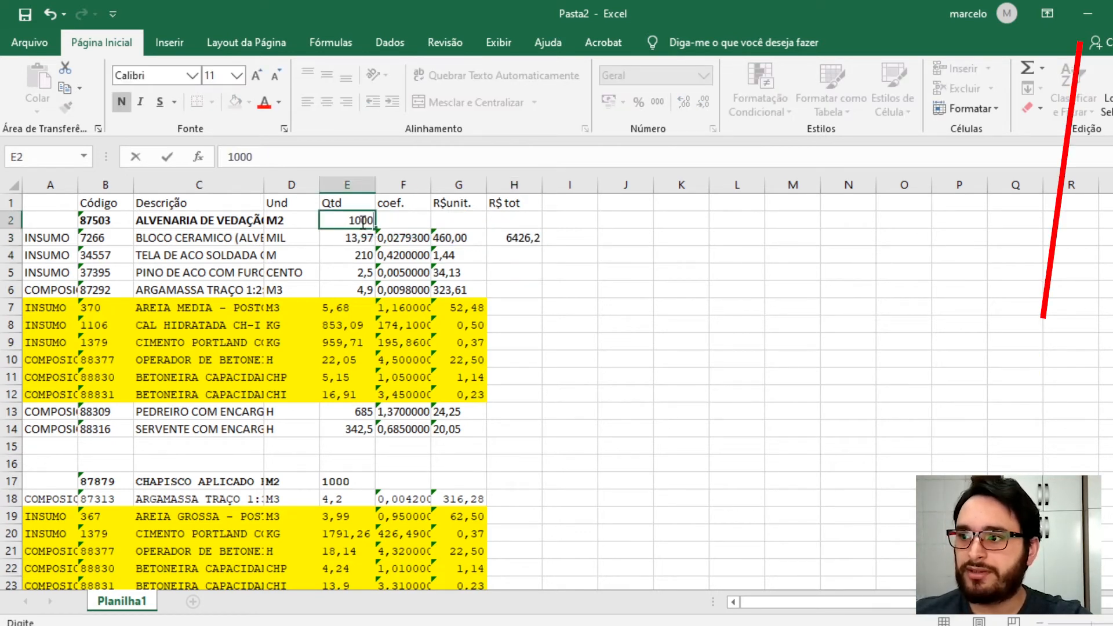
pyautogui.press('Return')
# - Re-enter =G3*E3 in H3 and format it as Accounting currency
pyautogui.click(519, 237)
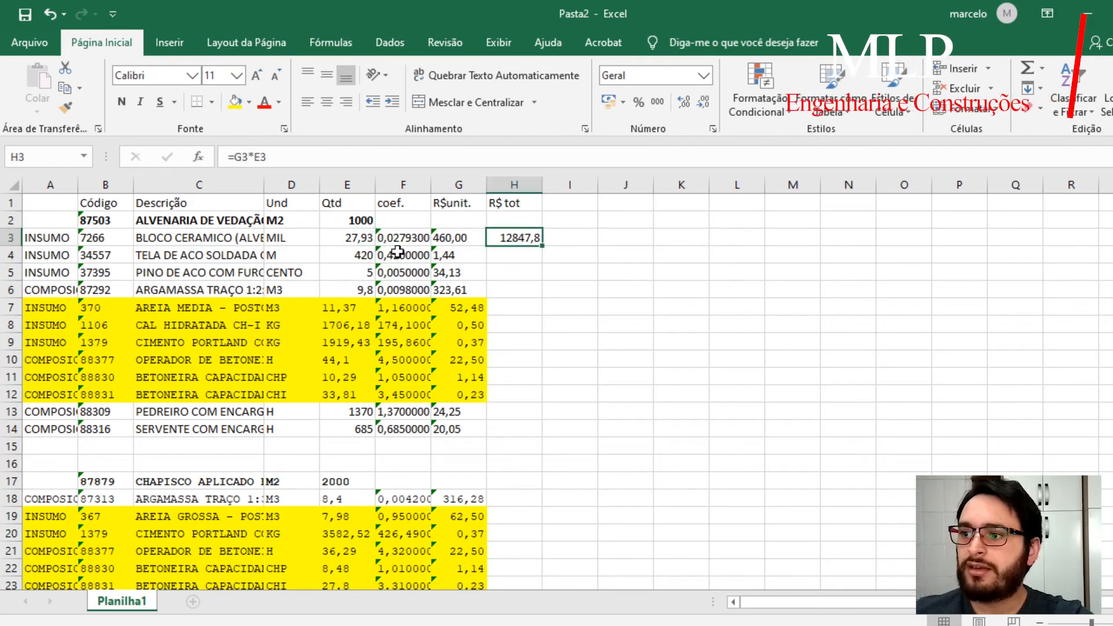
pyautogui.write('=')
pyautogui.click(449, 237)
pyautogui.write('*E3')
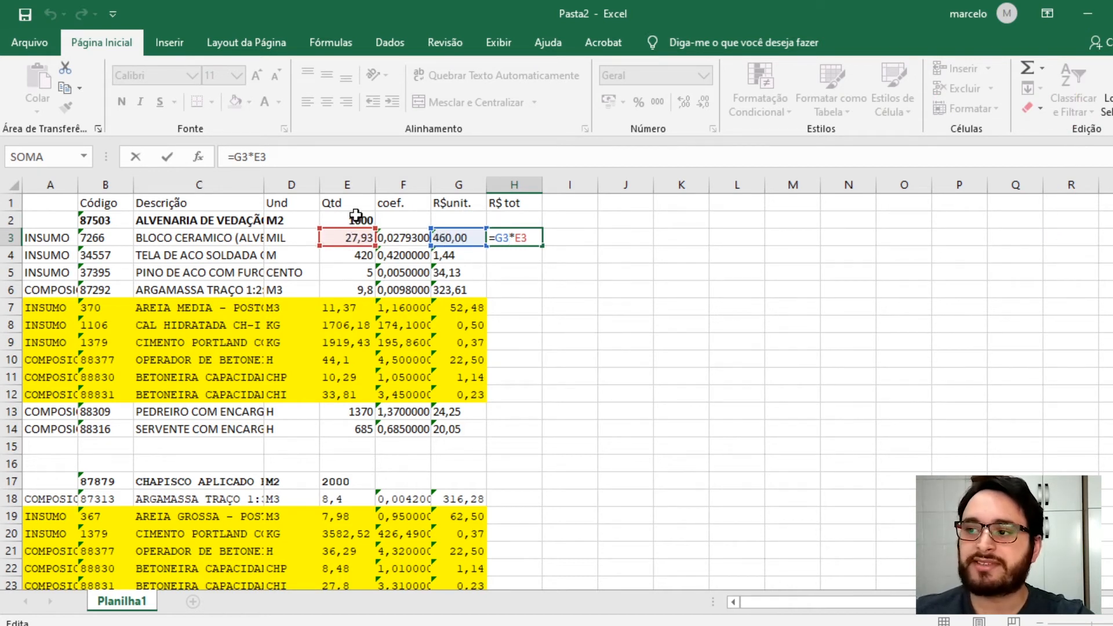
pyautogui.hotkey('ctrl', 'Return')
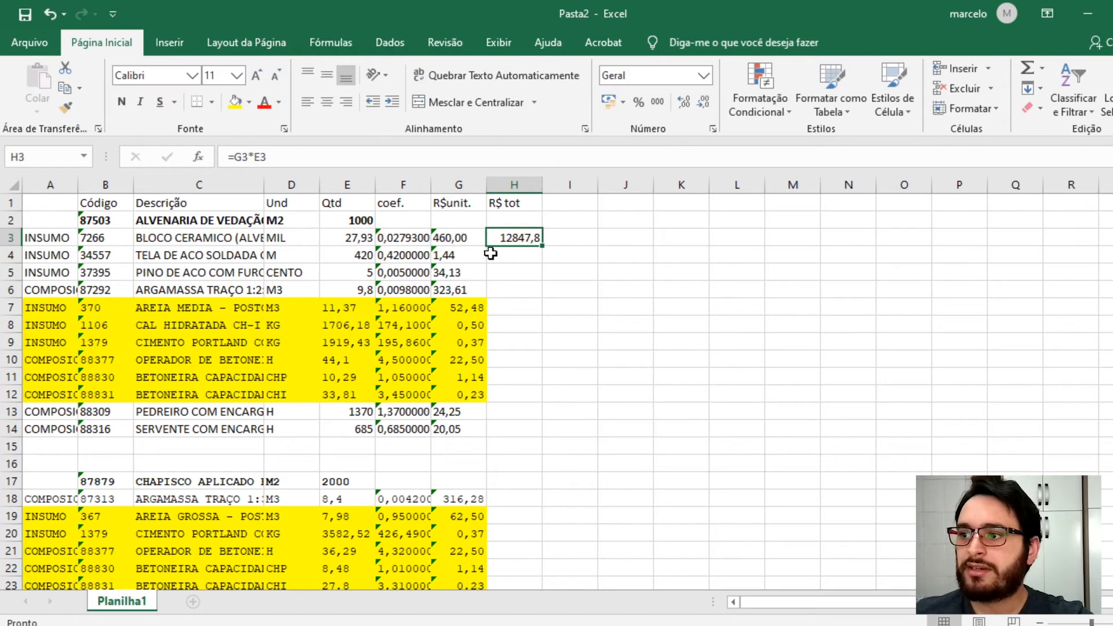
pyautogui.click(609, 102)
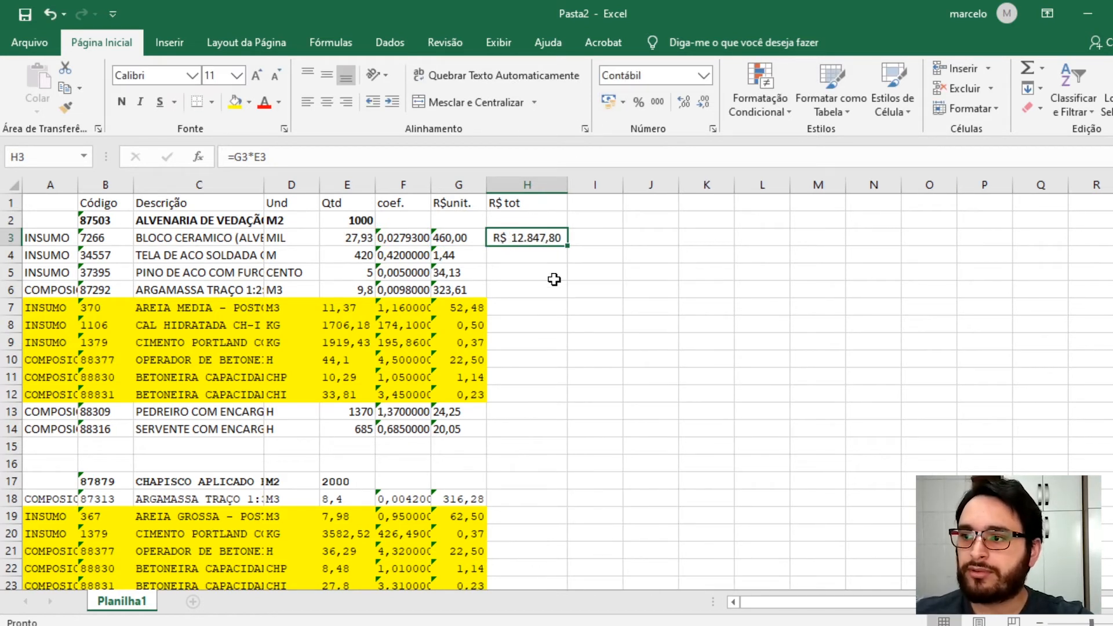
# - Fill H3's total formula down to H14 and copy the H14 cell
pyautogui.moveTo(571, 247); pyautogui.dragTo(566, 436)
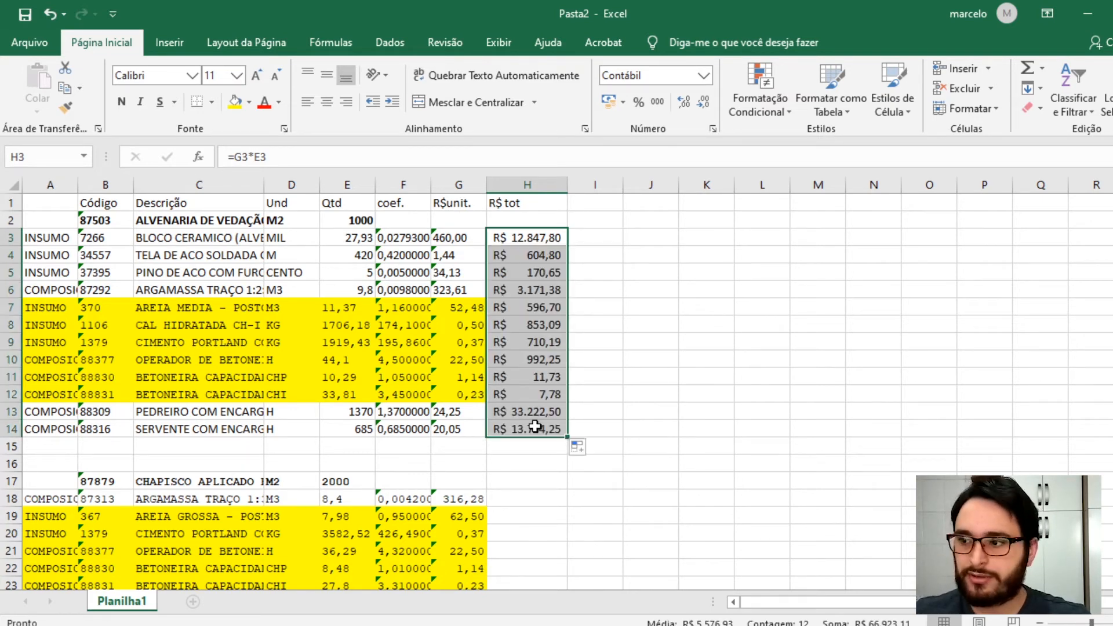
pyautogui.click(534, 427)
pyautogui.hotkey('ctrl', 'c')
# - Paste the total formula into H18:H25 and H29:H37 for the chapisco and massa única compositions
pyautogui.scroll(-3, 530, 426)
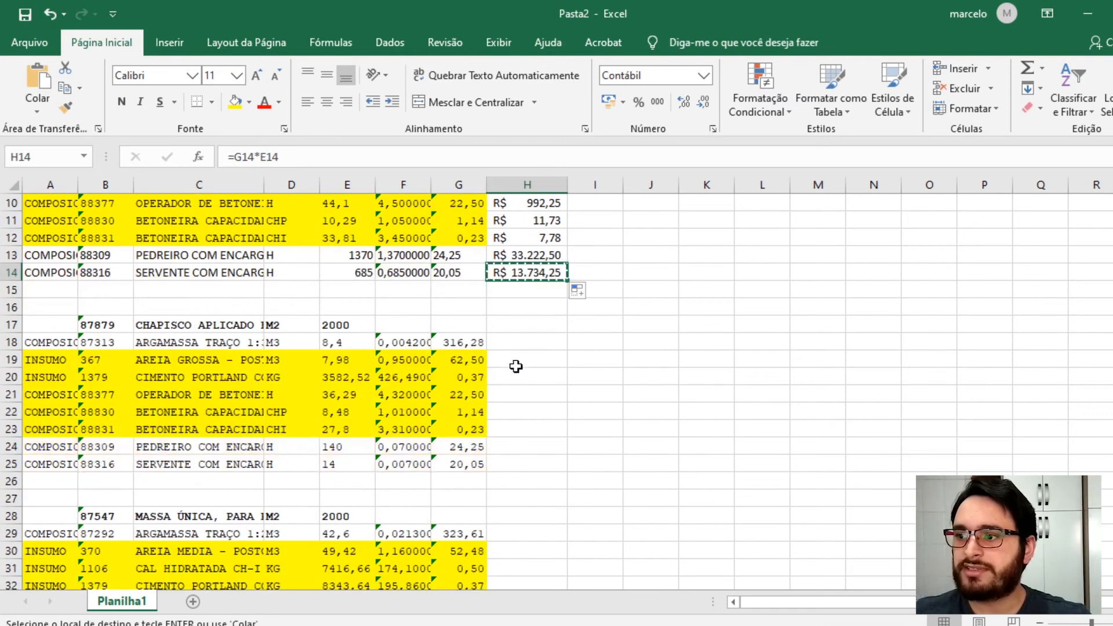
pyautogui.click(518, 345)
pyautogui.moveTo(518, 345); pyautogui.dragTo(512, 460)
pyautogui.hotkey('ctrl', 'v')
pyautogui.scroll(-3, 513, 461)
pyautogui.moveTo(509, 378); pyautogui.dragTo(499, 517)
pyautogui.hotkey('ctrl', 'v')
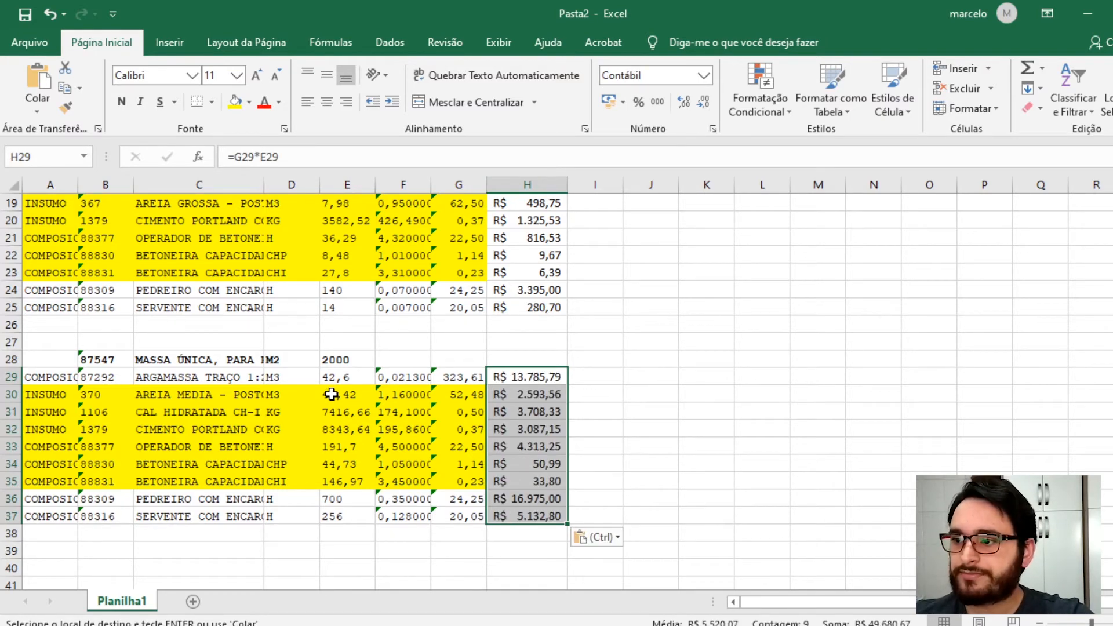
# - Review H3's formula and the argamassa row against the totals of its highlighted input rows H7:H12
pyautogui.scroll(6, 379, 266)
pyautogui.click(526, 219)
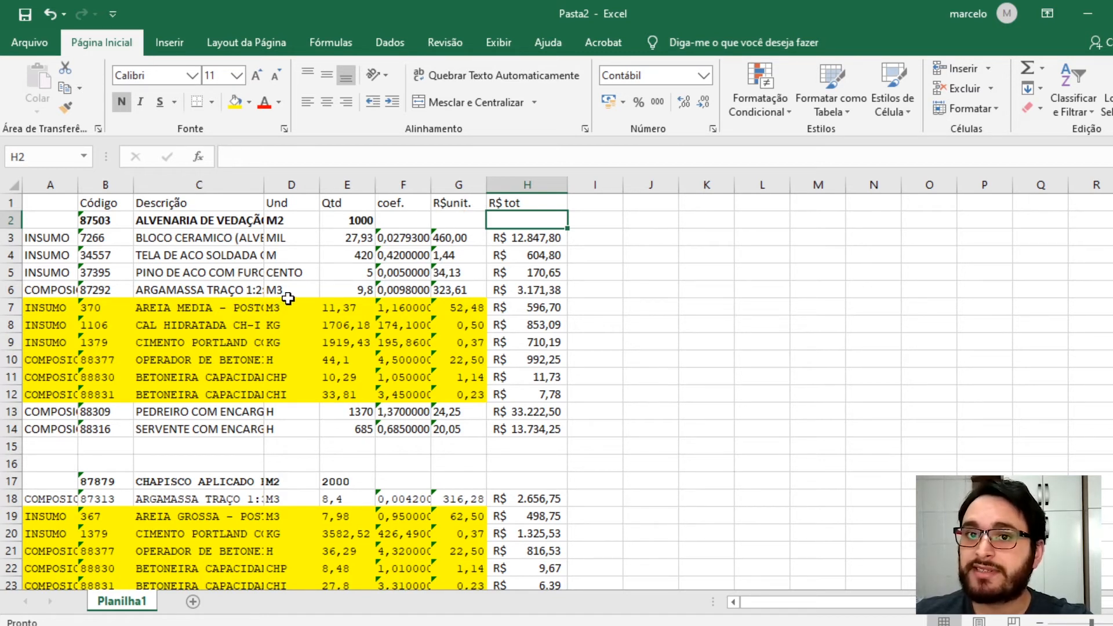
pyautogui.doubleClick(529, 238)
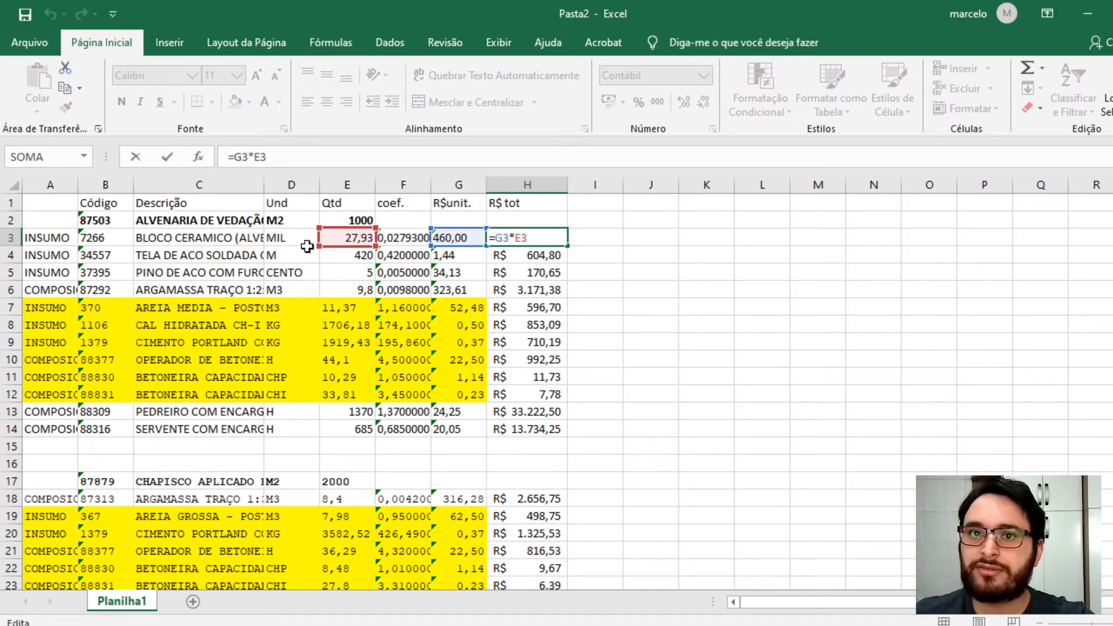
pyautogui.press('Escape')
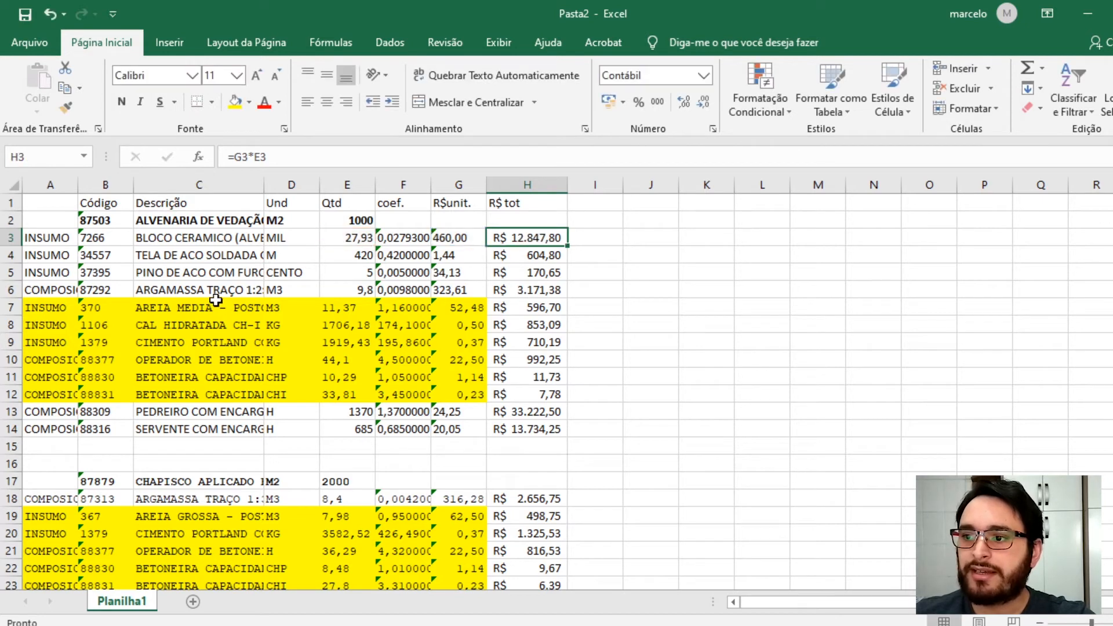
pyautogui.click(221, 294)
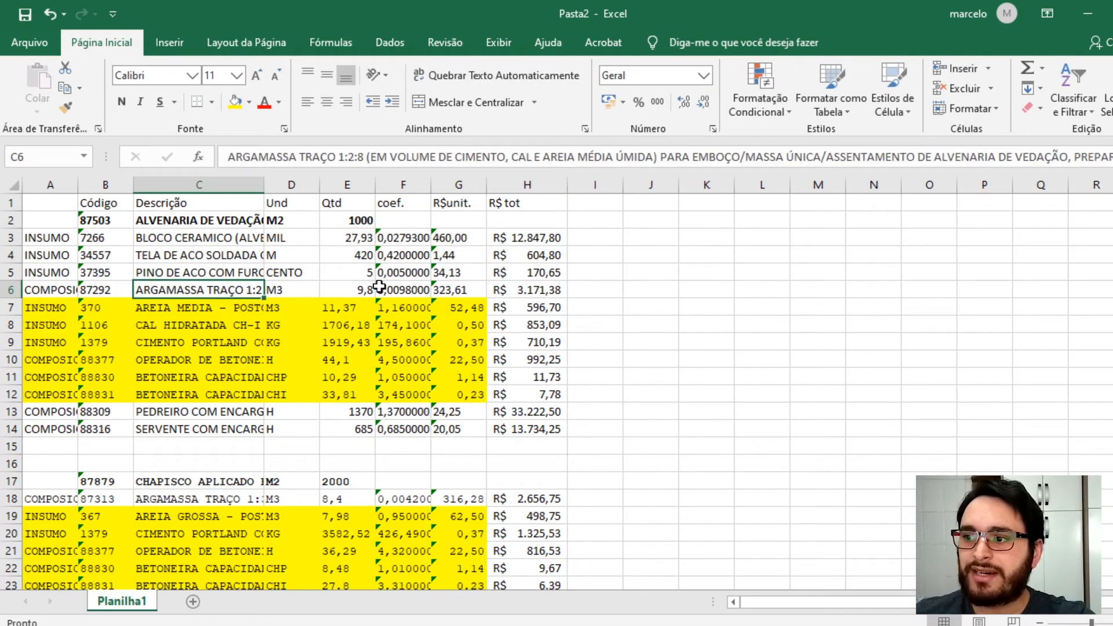
pyautogui.click(456, 293)
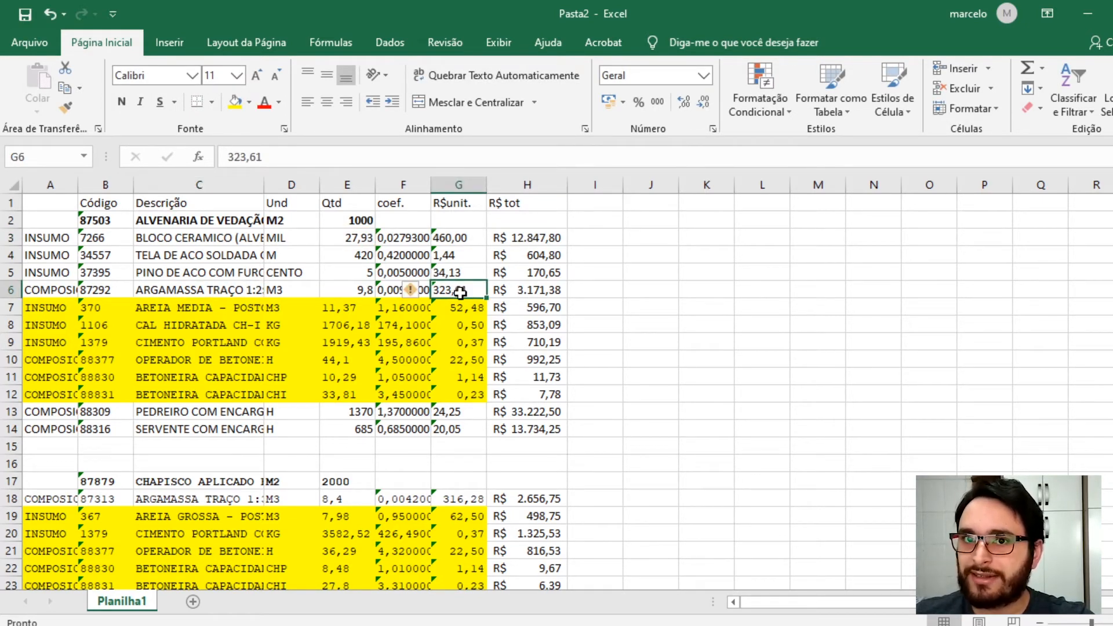
pyautogui.click(470, 310)
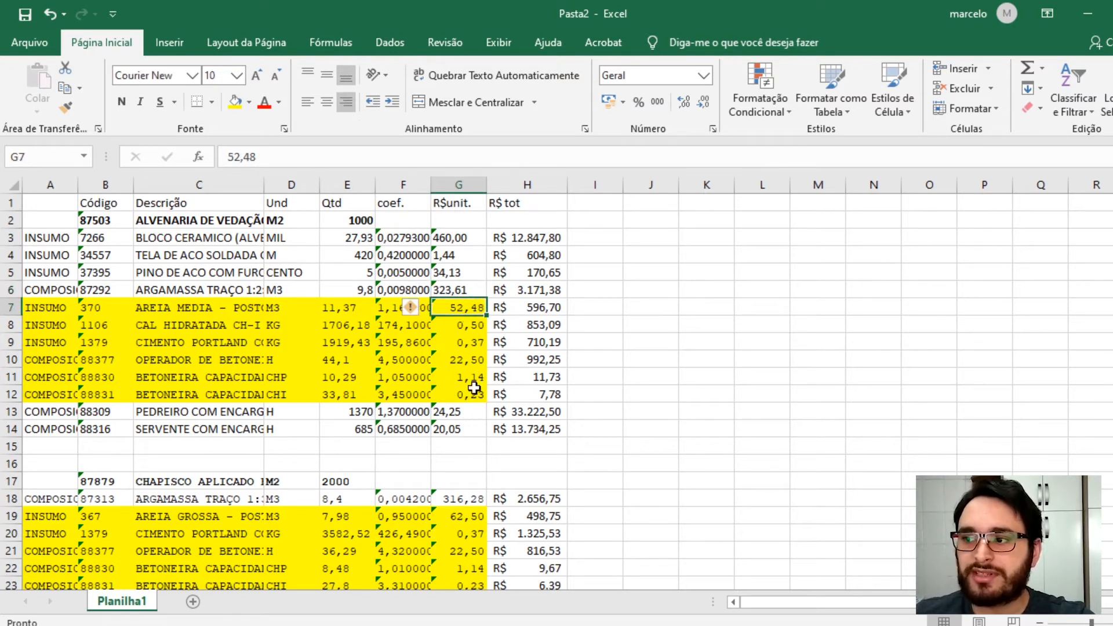
pyautogui.moveTo(530, 307); pyautogui.dragTo(532, 389)
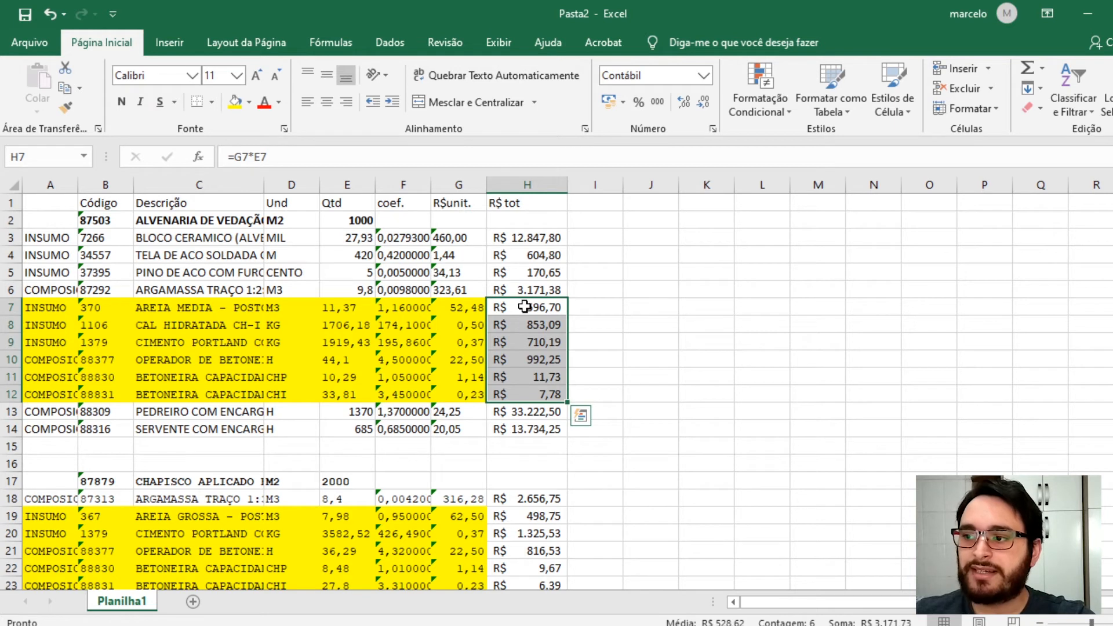
# - Clear the argamassa sub-composition unit prices in G6, G18 and G29
pyautogui.click(449, 290)
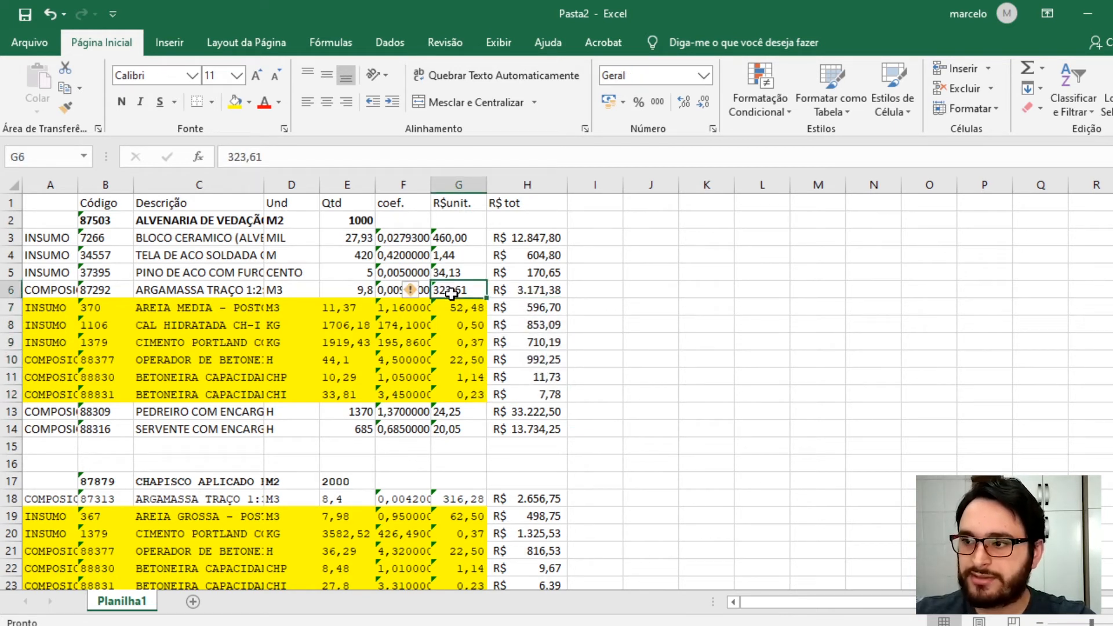
pyautogui.press('Delete')
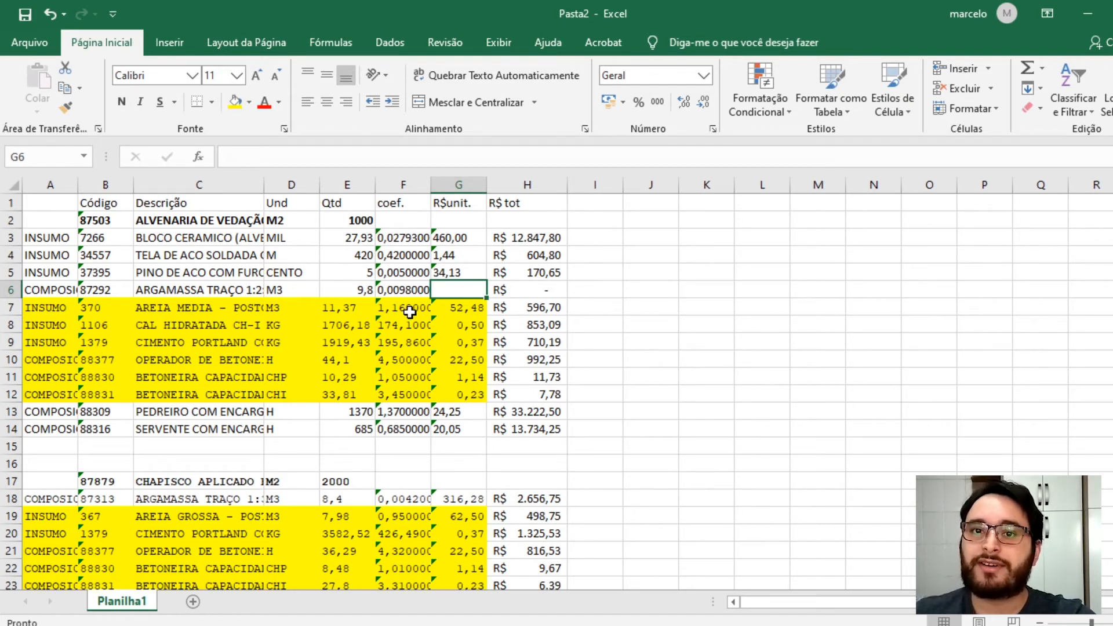
pyautogui.scroll(-2, 429, 342)
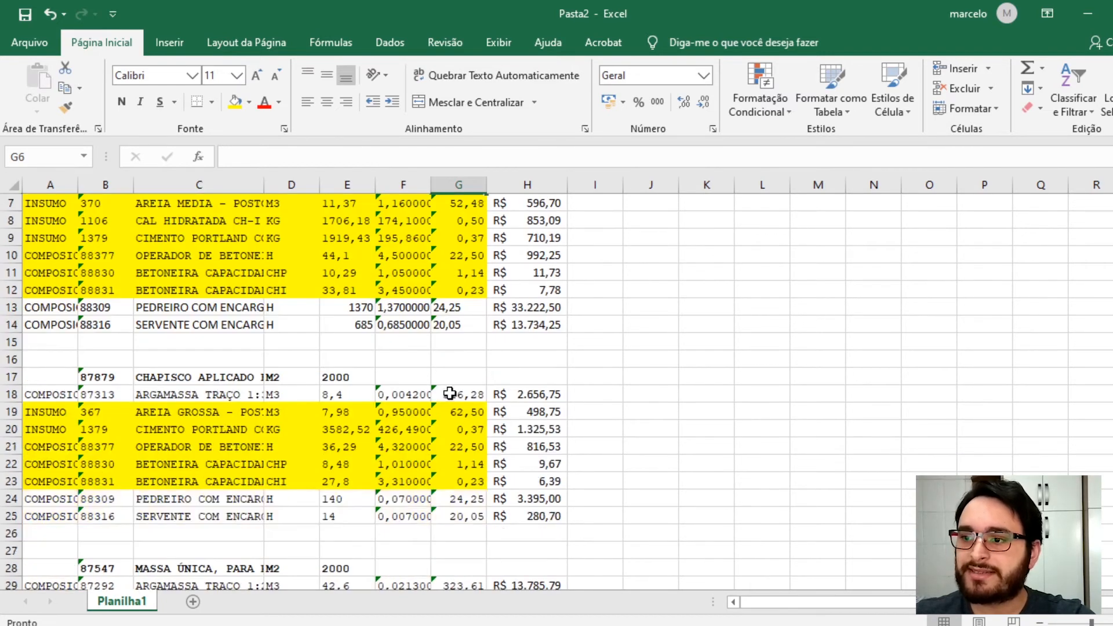
pyautogui.scroll(-1, 443, 394)
pyautogui.scroll(-1, 430, 394)
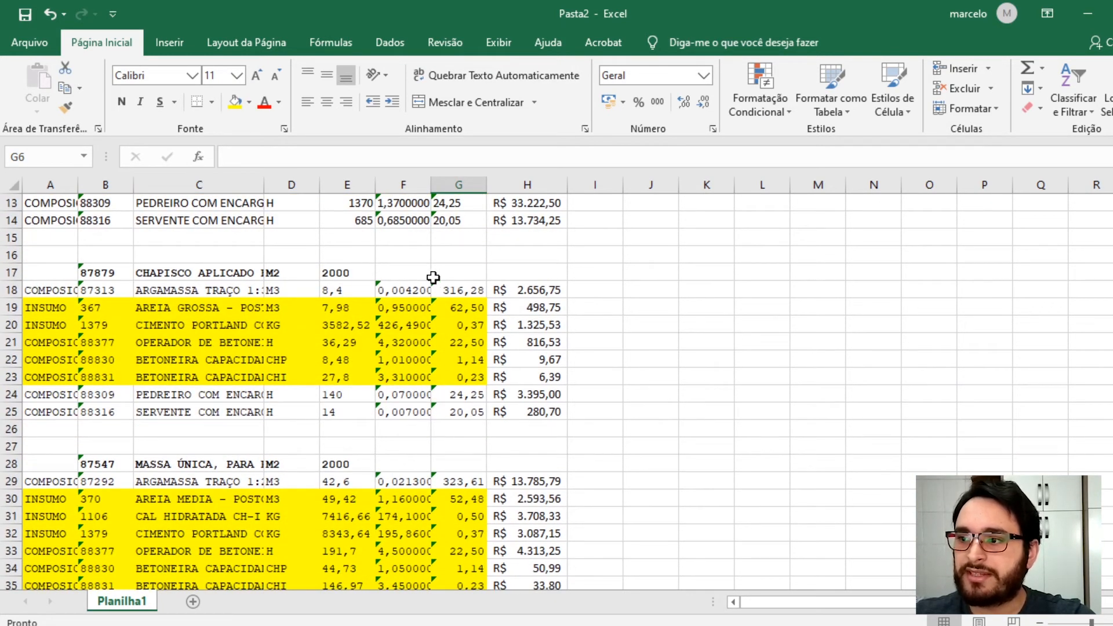
pyautogui.click(454, 293)
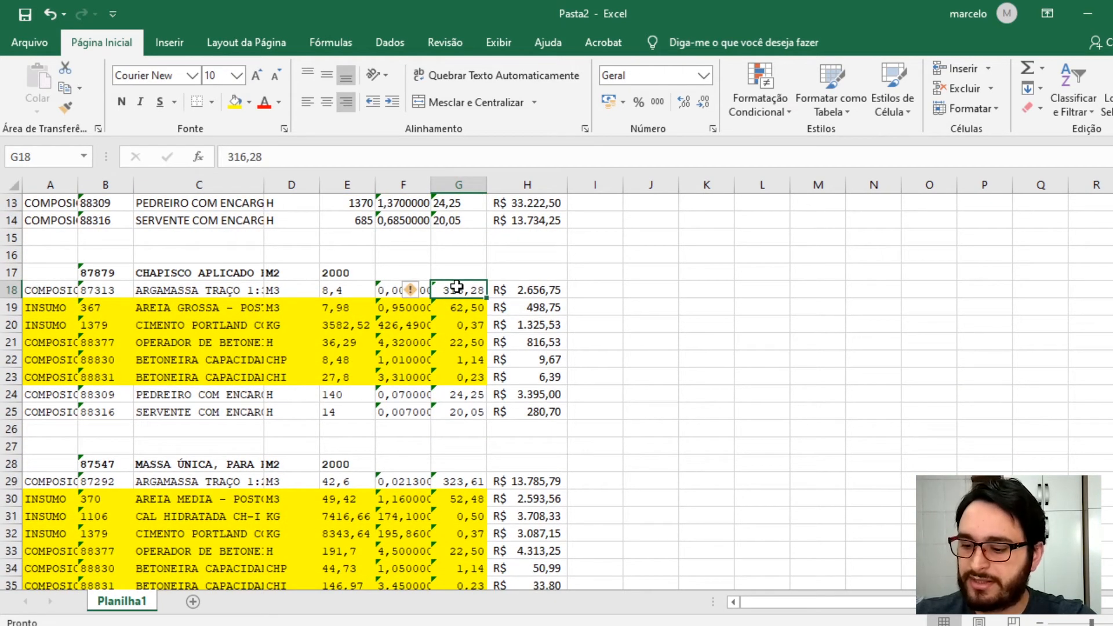
pyautogui.press('Delete')
pyautogui.scroll(-2, 454, 284)
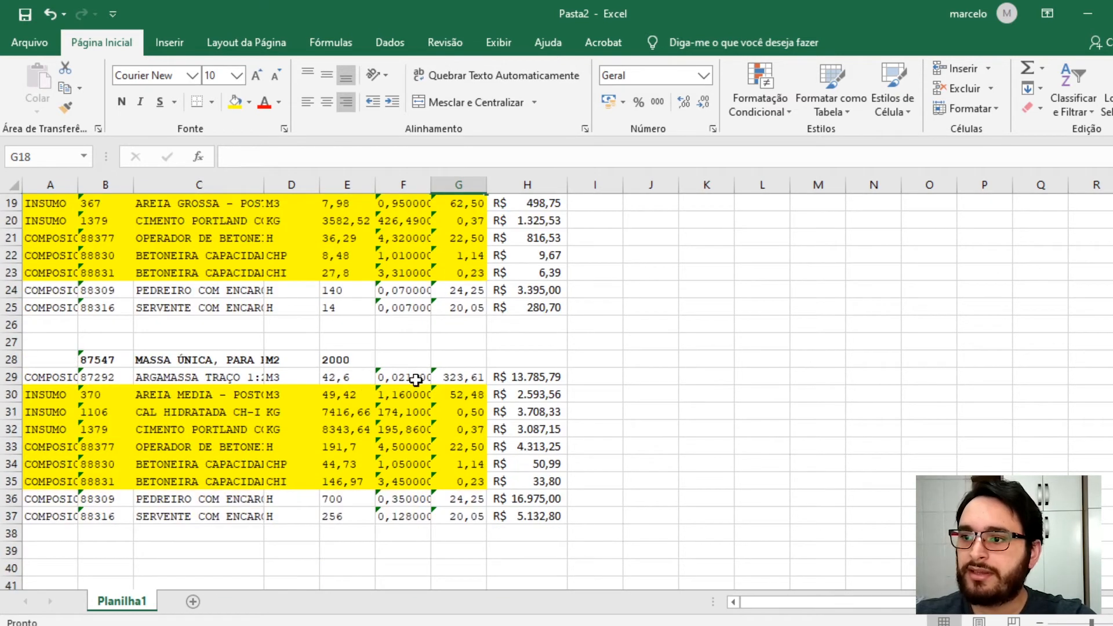
pyautogui.click(465, 377)
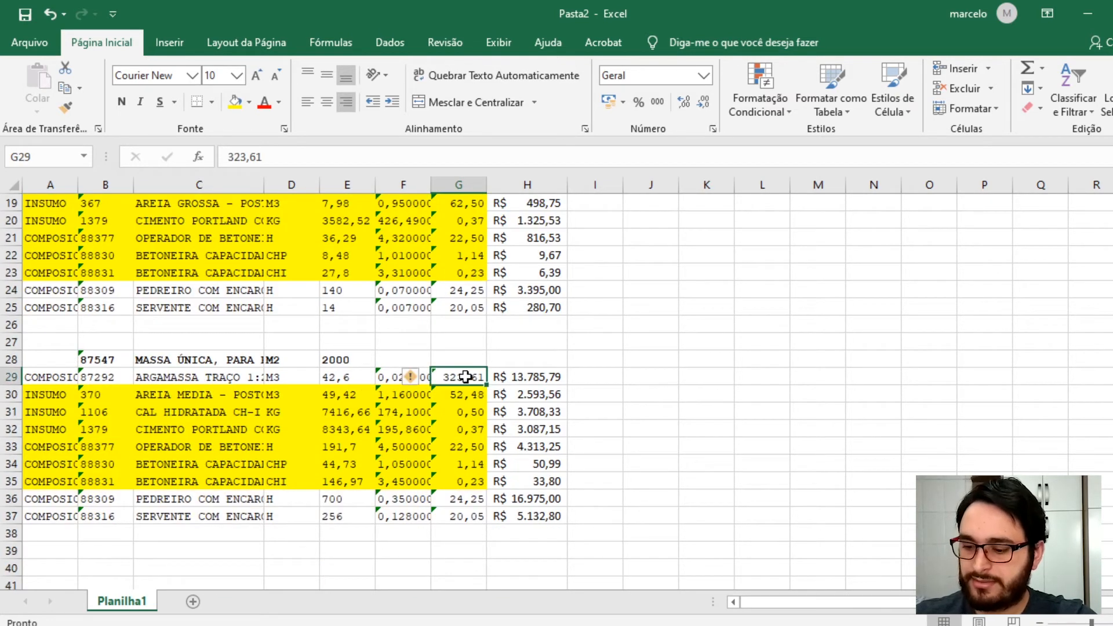
pyautogui.press('Delete')
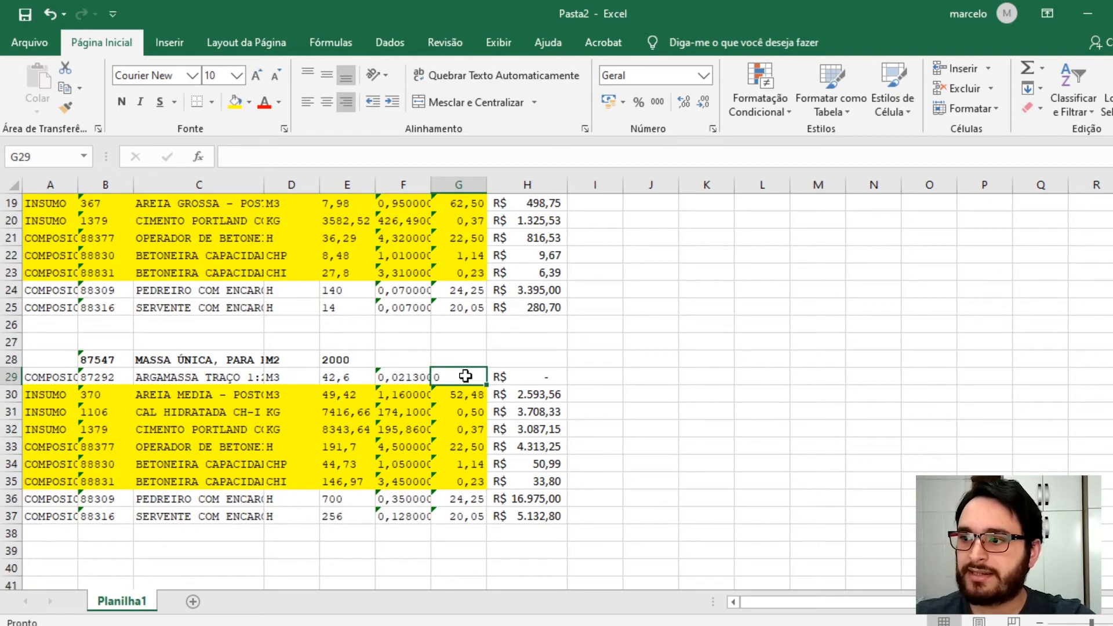
# - Select the massa única input totals in H30:H35 to check their sum
pyautogui.click(529, 397)
pyautogui.moveTo(529, 413); pyautogui.dragTo(534, 482)
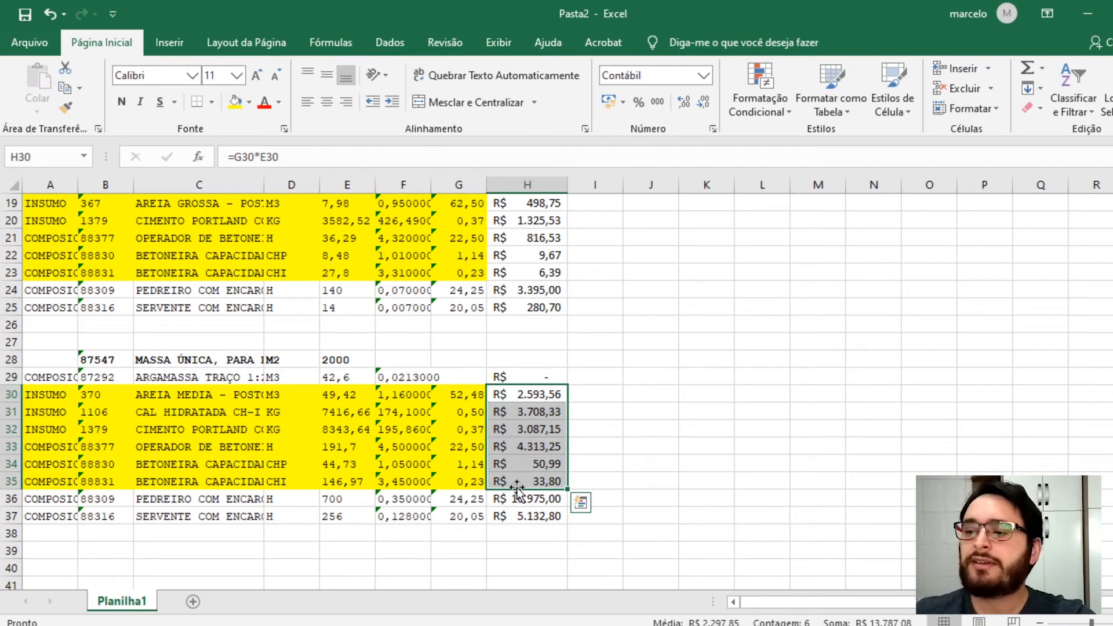
pyautogui.scroll(6, 551, 405)
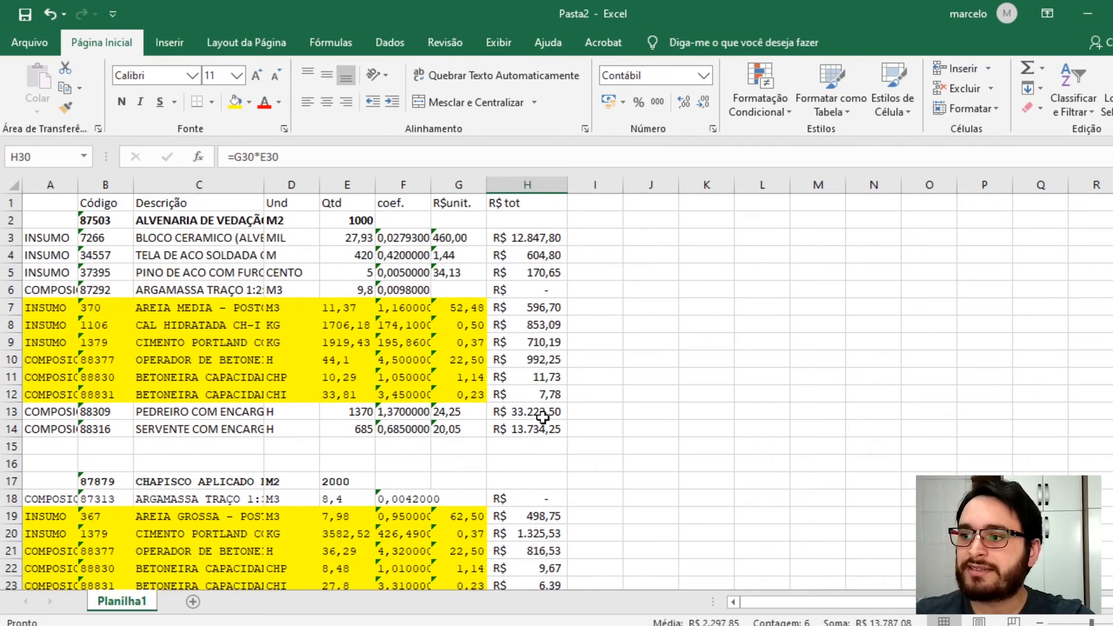
pyautogui.click(533, 224)
pyautogui.hotkey('alt', '=')
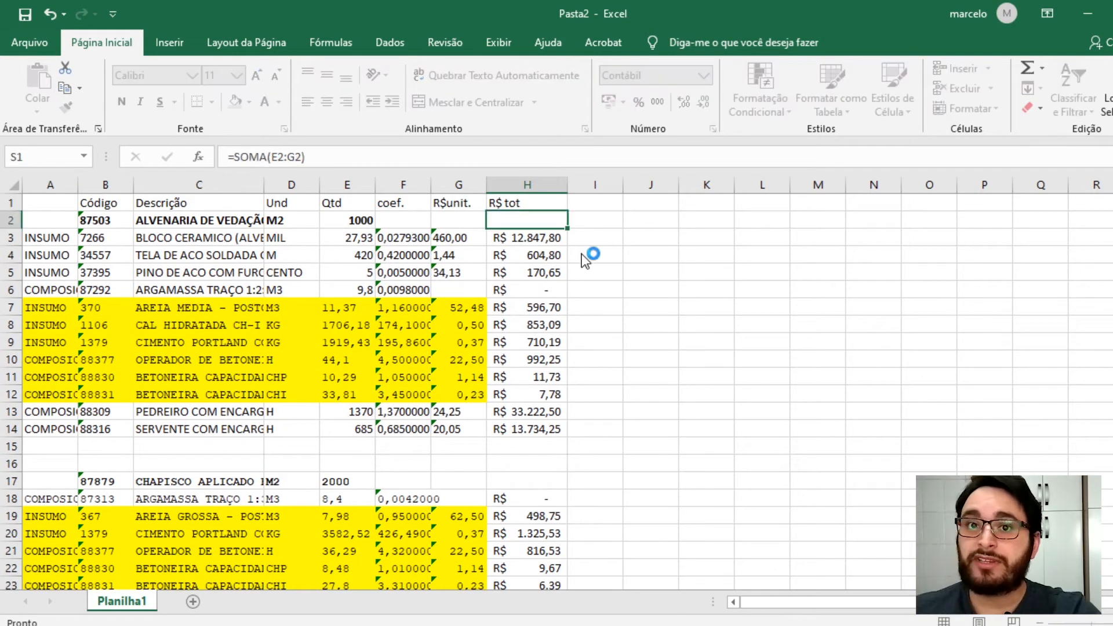
pyautogui.press('Escape')
pyautogui.click(594, 255)
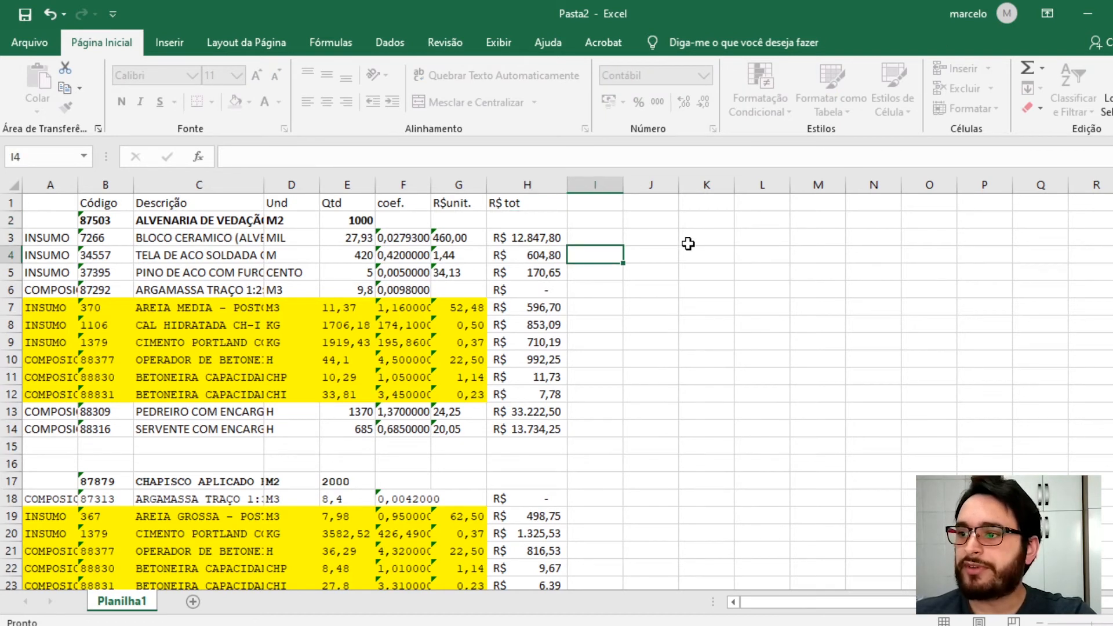
# - Sum H3:H14 into H2 as the alvenaria de vedação composition total
pyautogui.click(512, 220)
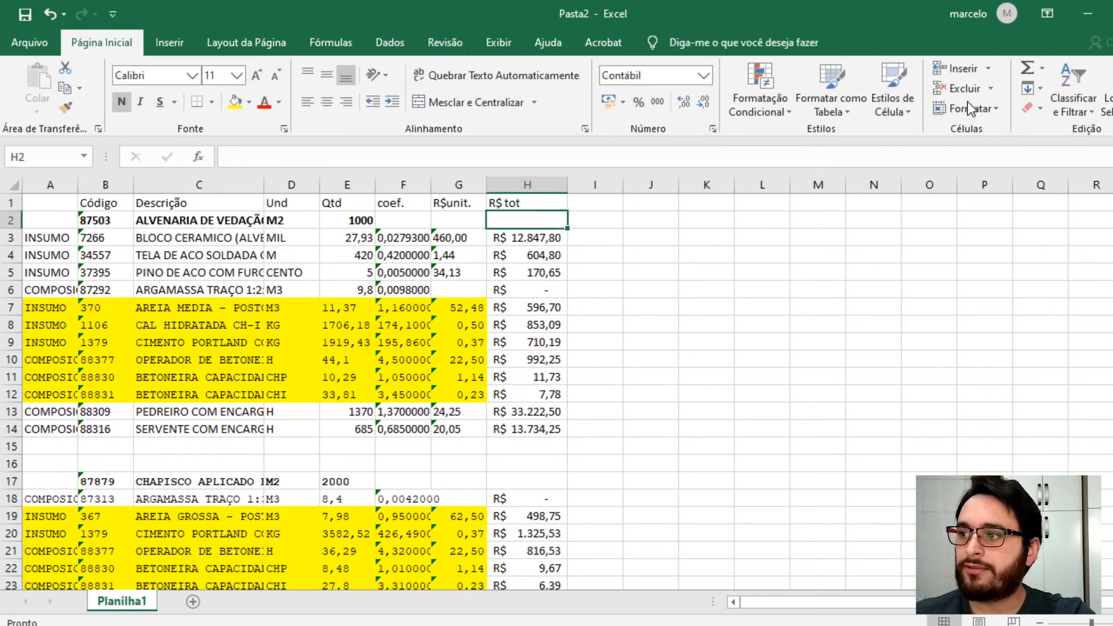
pyautogui.click(1027, 70)
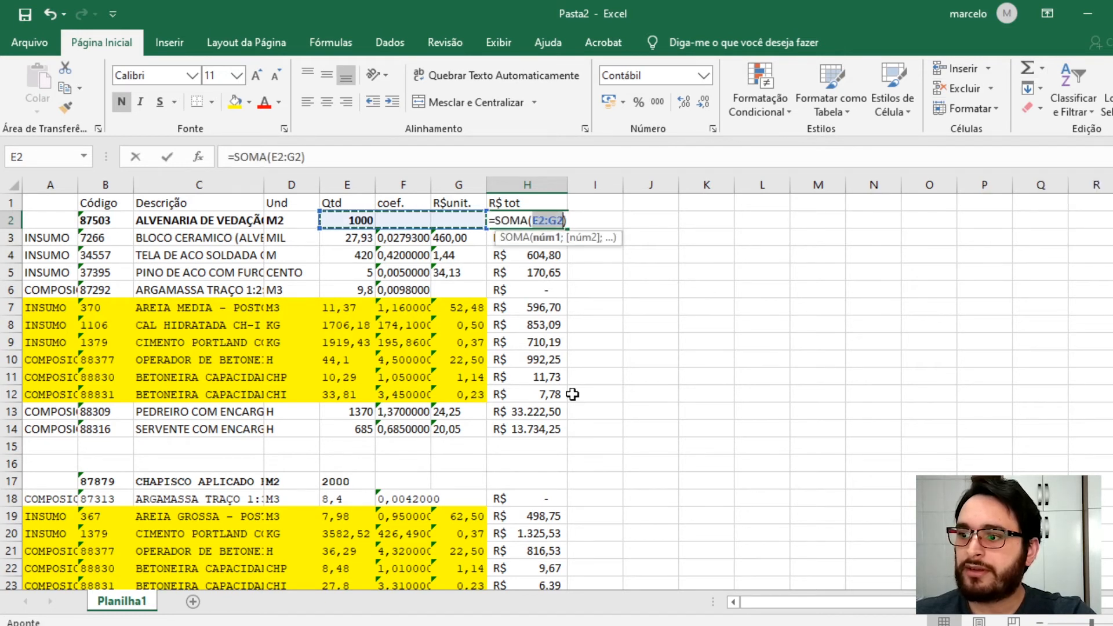
pyautogui.moveTo(523, 432); pyautogui.dragTo(510, 239)
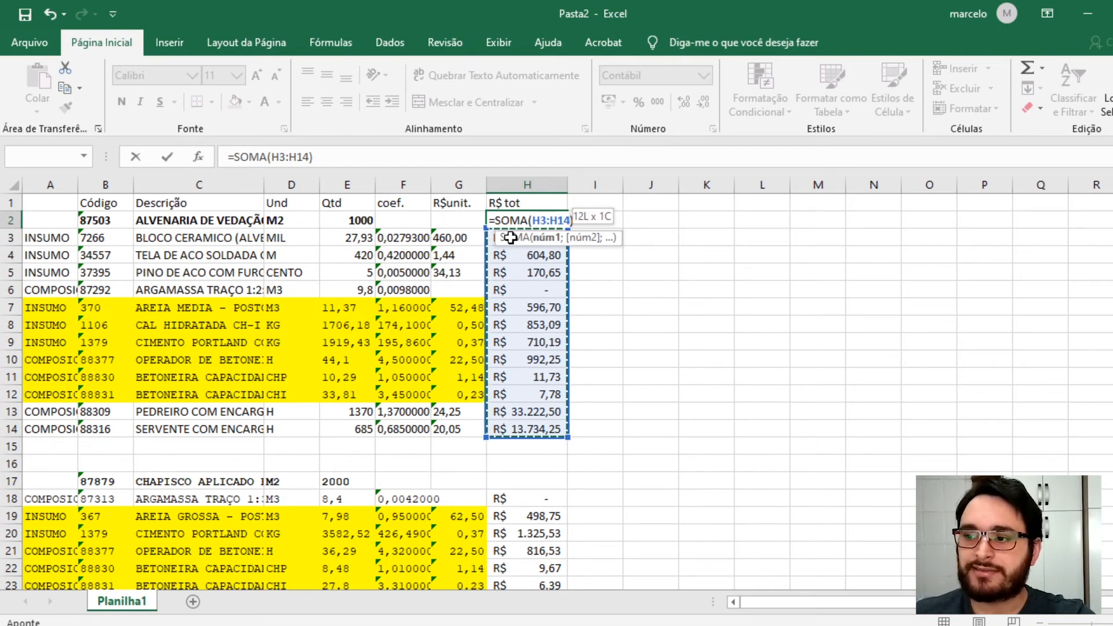
pyautogui.moveTo(510, 238); pyautogui.dragTo(510, 237)
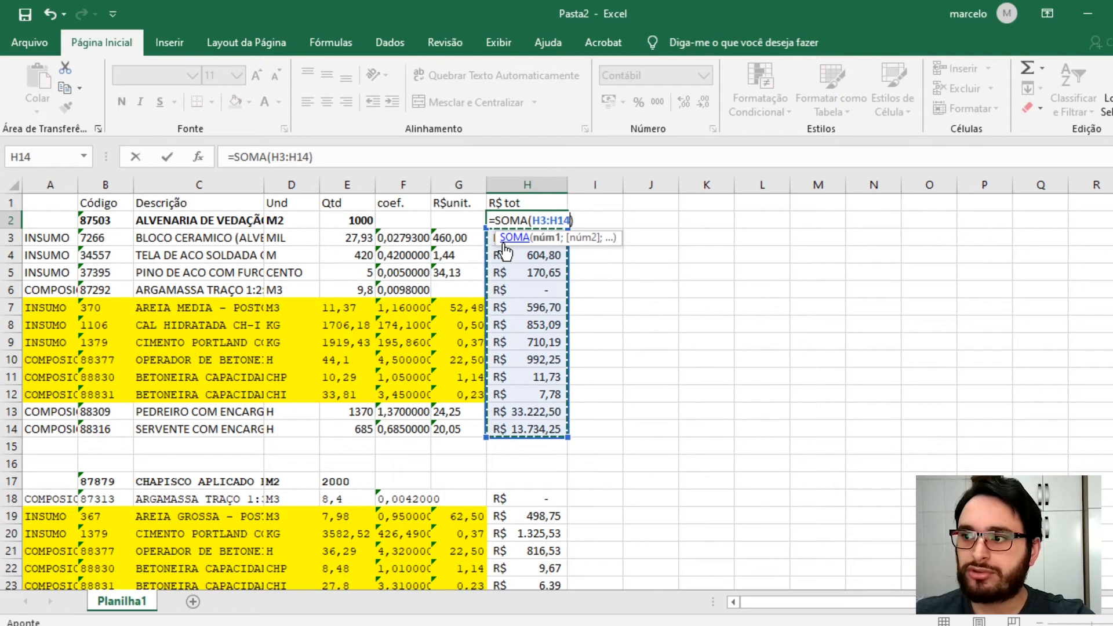
pyautogui.press('Return')
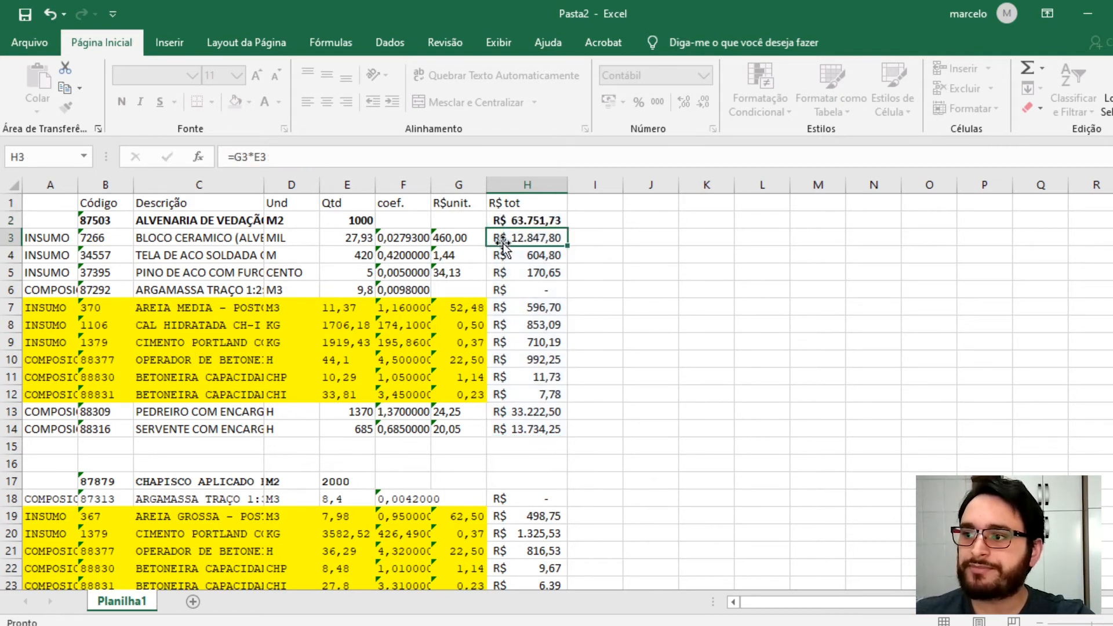
# - Compute the alvenaria unit price in G2 as the total H2 divided by the quantity E2
pyautogui.click(509, 219)
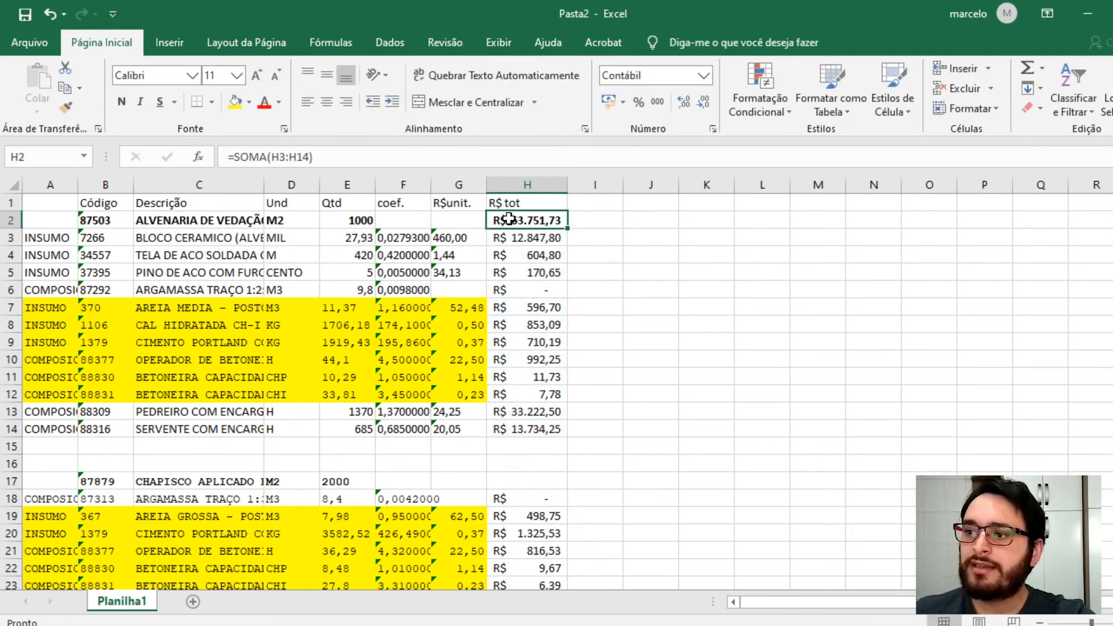
pyautogui.click(351, 221)
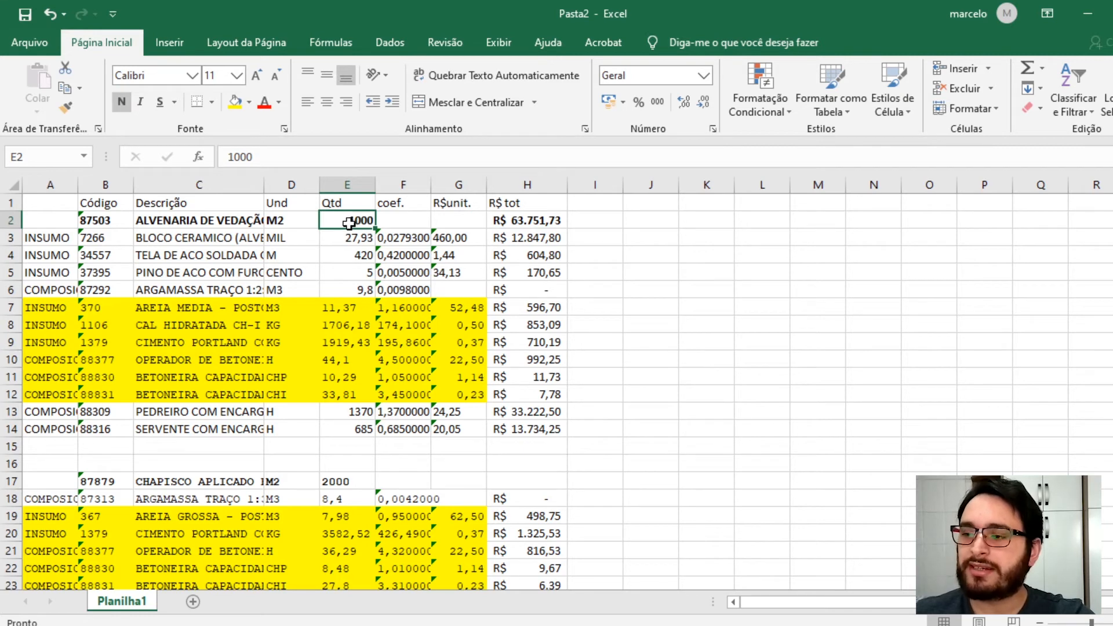
pyautogui.click(526, 219)
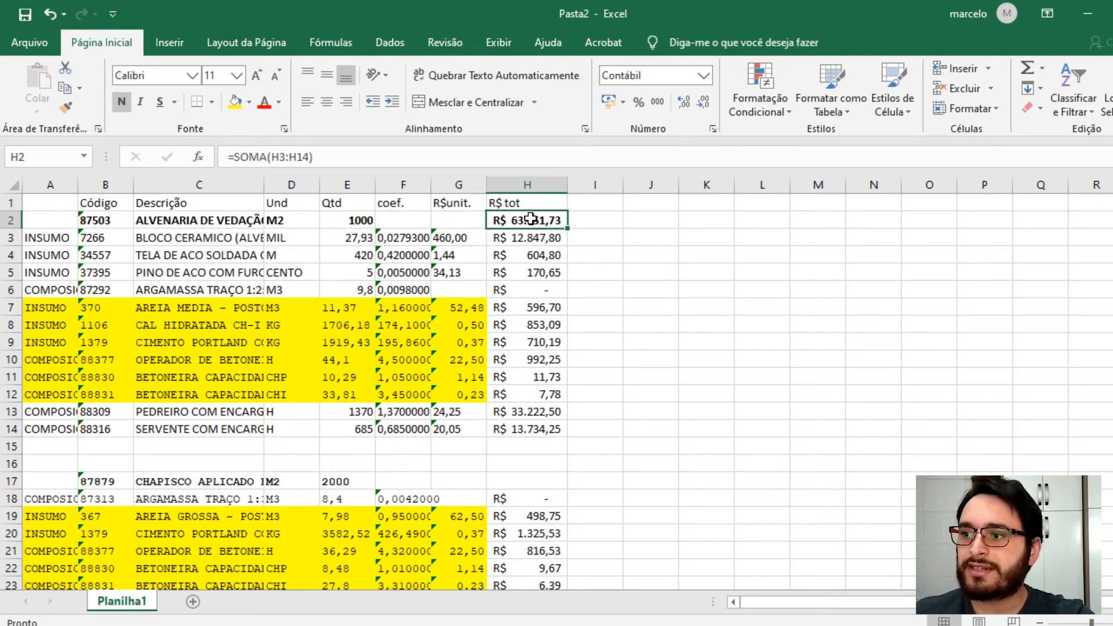
pyautogui.doubleClick(531, 219)
pyautogui.press('Escape')
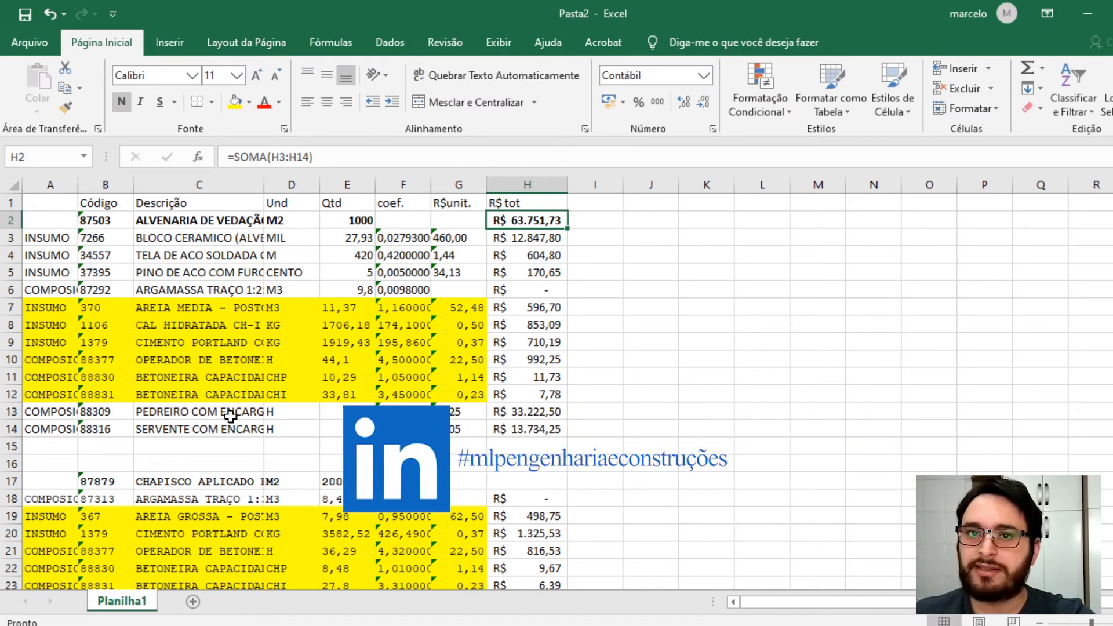
pyautogui.click(451, 222)
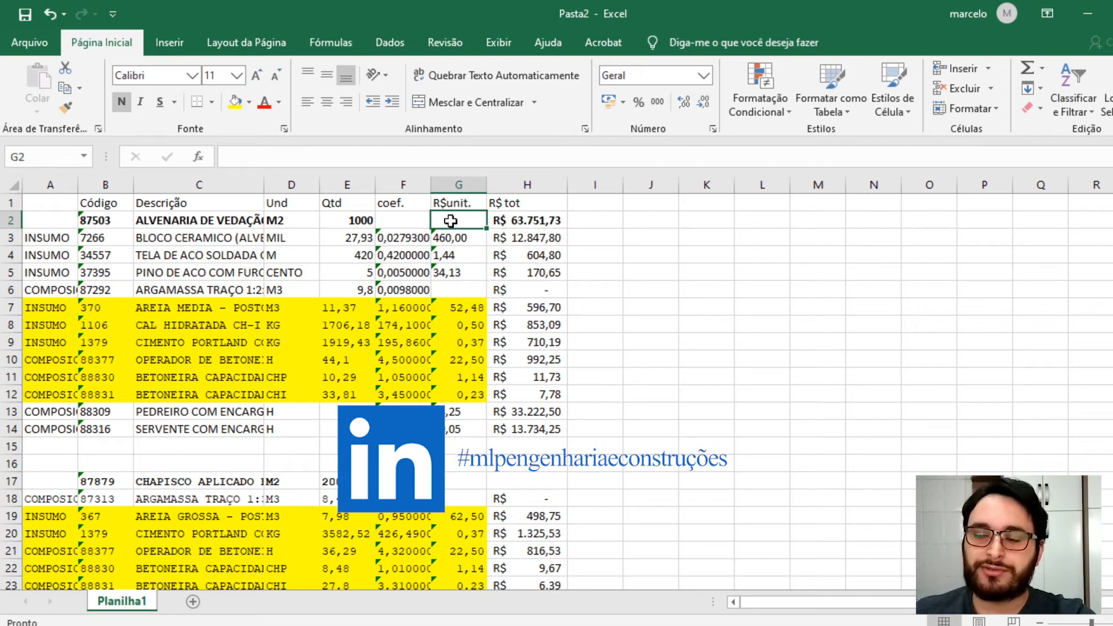
pyautogui.write('=')
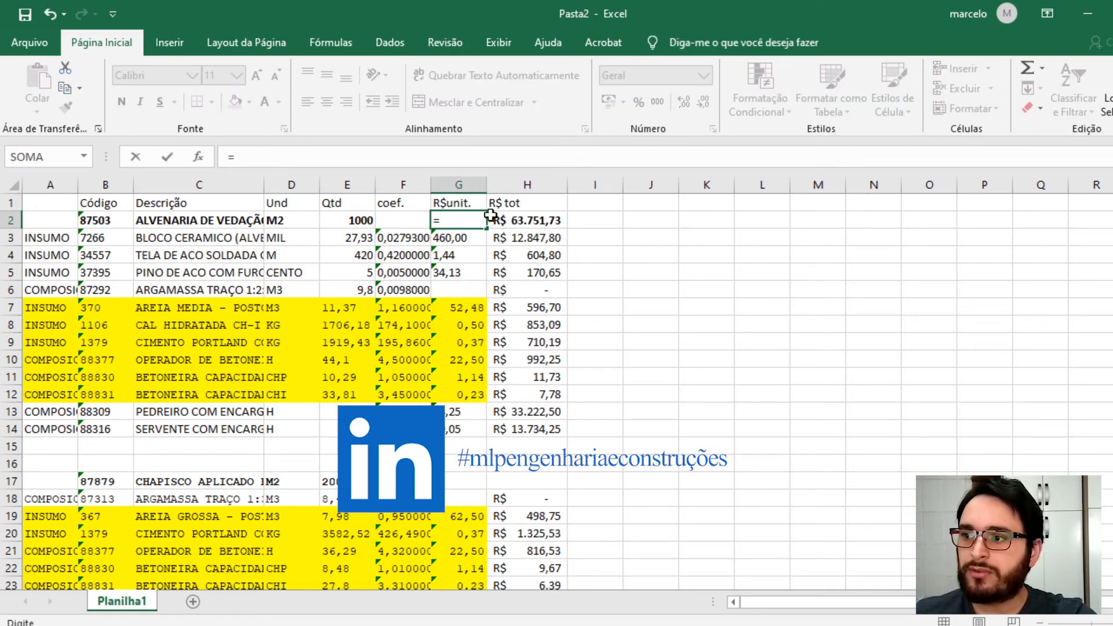
pyautogui.click(514, 217)
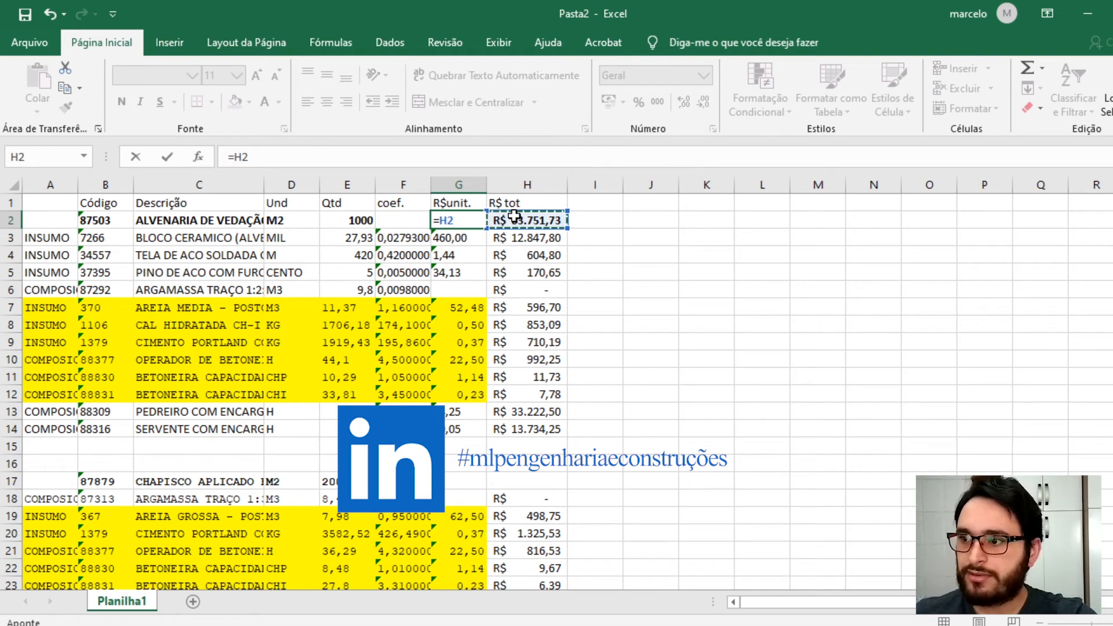
pyautogui.write('/')
pyautogui.click(345, 219)
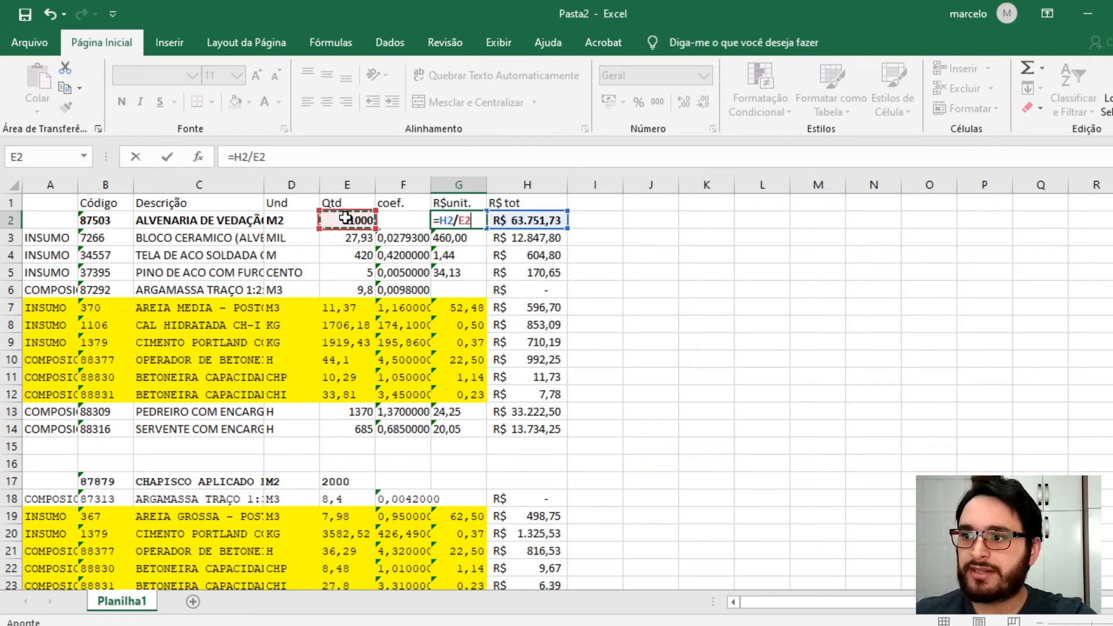
pyautogui.press('Return')
pyautogui.click(450, 220)
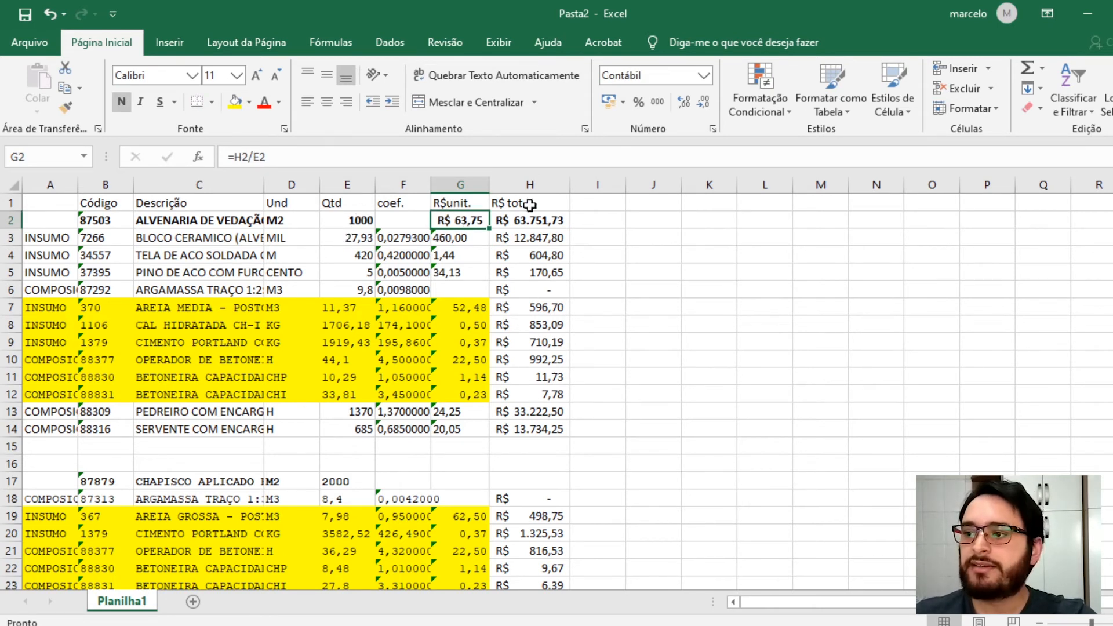
# - Sum H18:H25 into H17 as the chapisco composition total
pyautogui.click(529, 222)
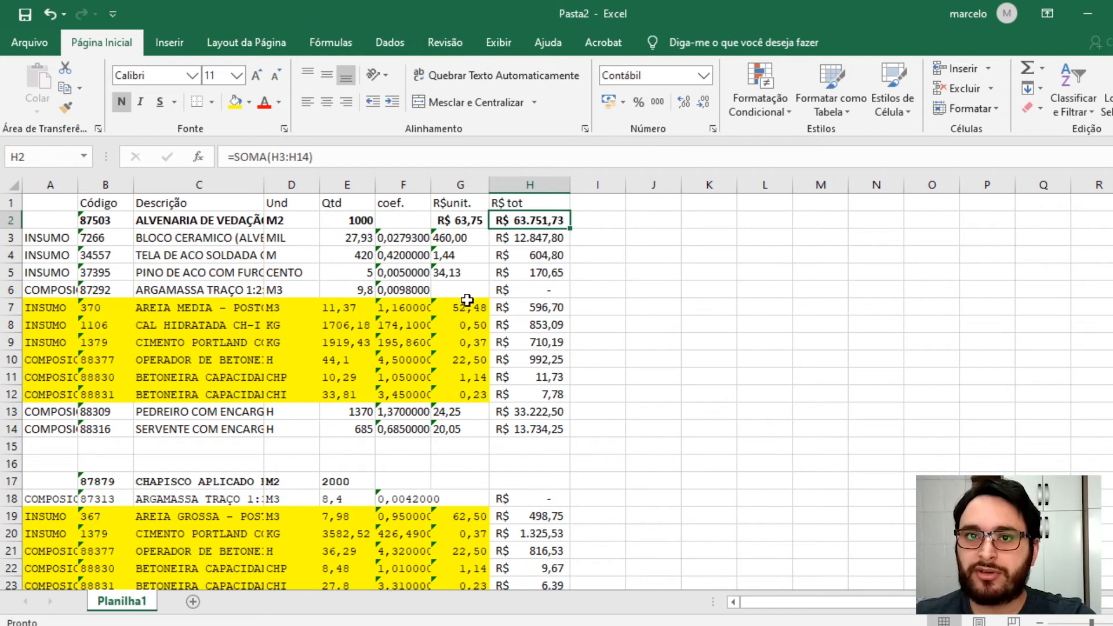
pyautogui.scroll(-4, 462, 299)
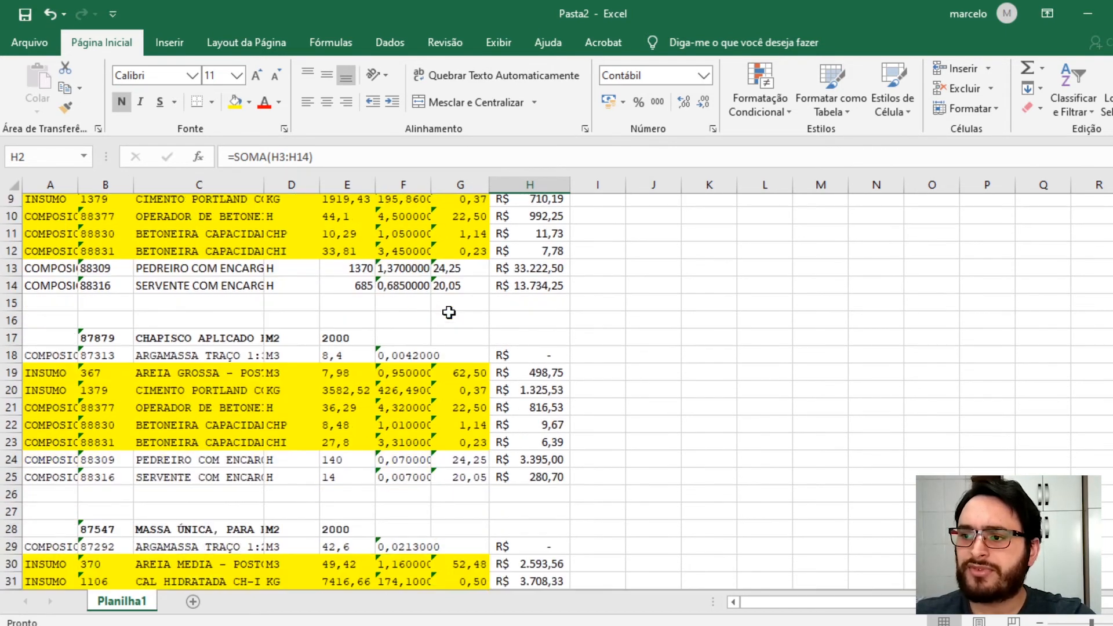
pyautogui.click(539, 276)
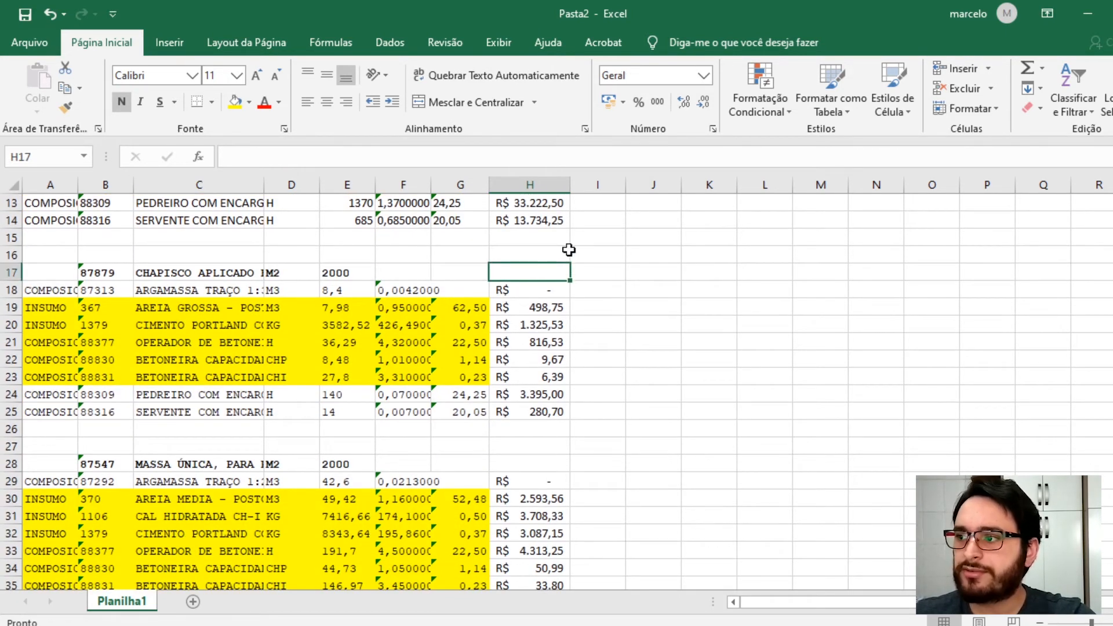
pyautogui.click(1028, 69)
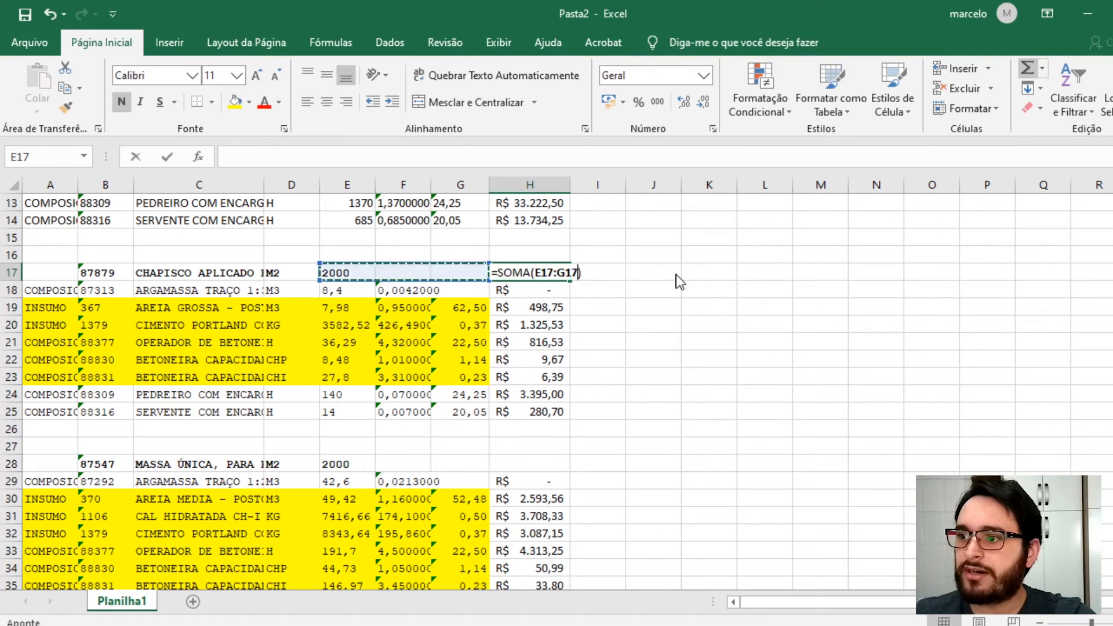
pyautogui.moveTo(523, 412); pyautogui.dragTo(529, 286)
pyautogui.press('Return')
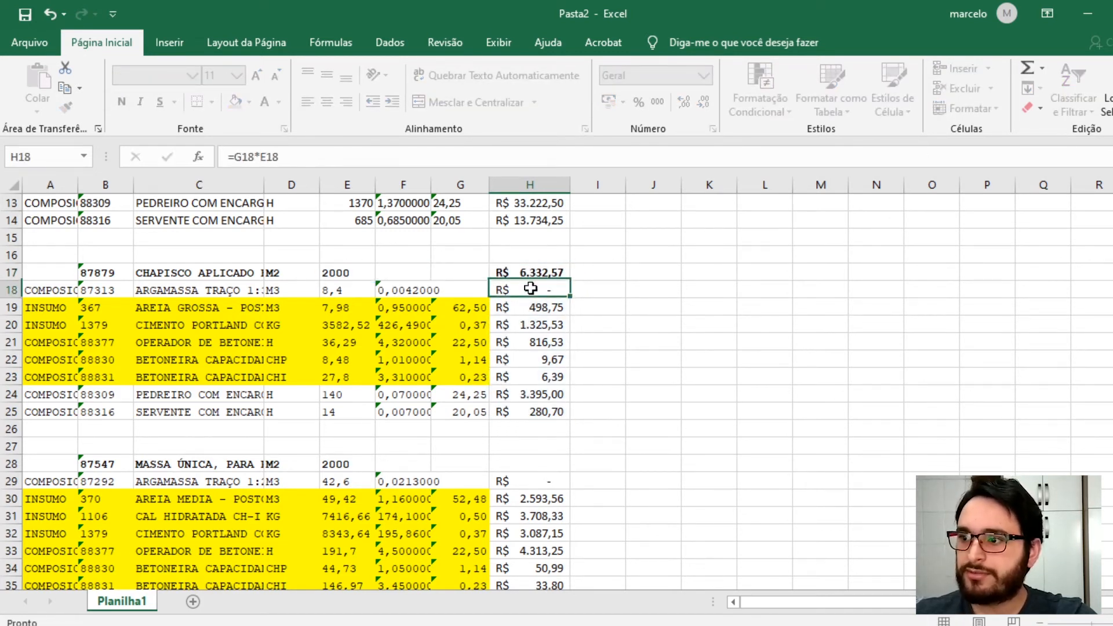
# - Sum H29:H37 into H28 as the massa única composition total
pyautogui.scroll(-2, 526, 376)
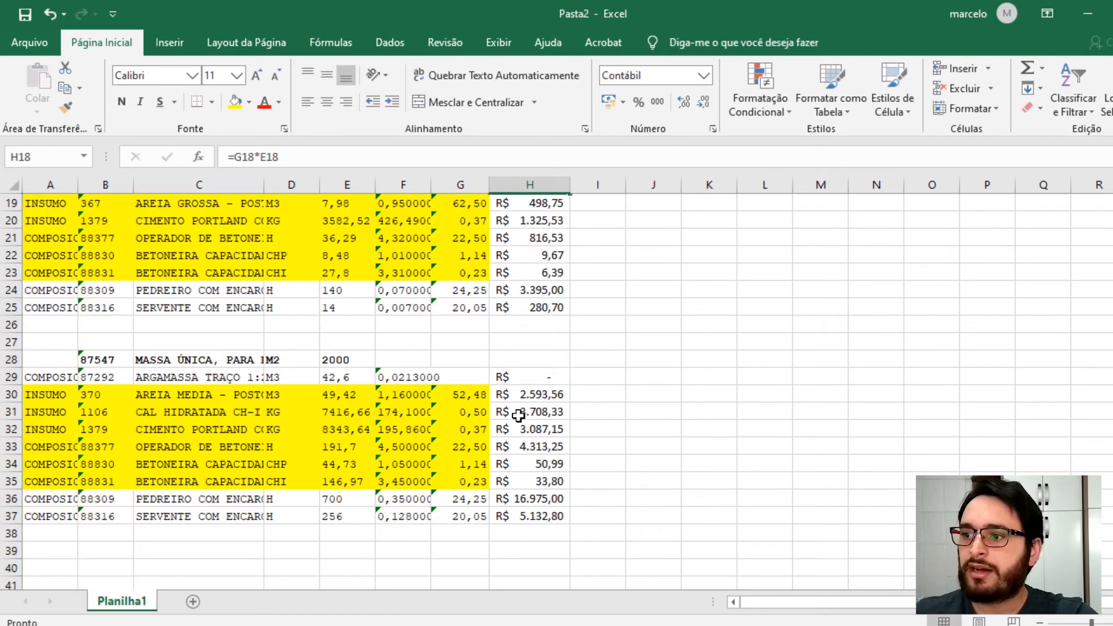
pyautogui.click(528, 360)
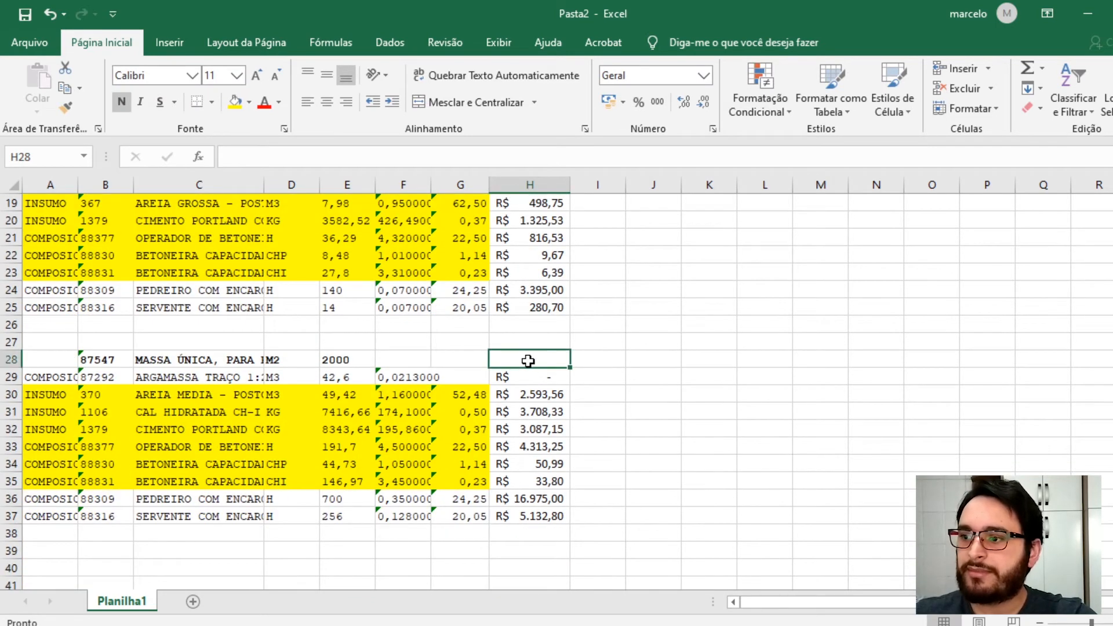
pyautogui.click(1028, 67)
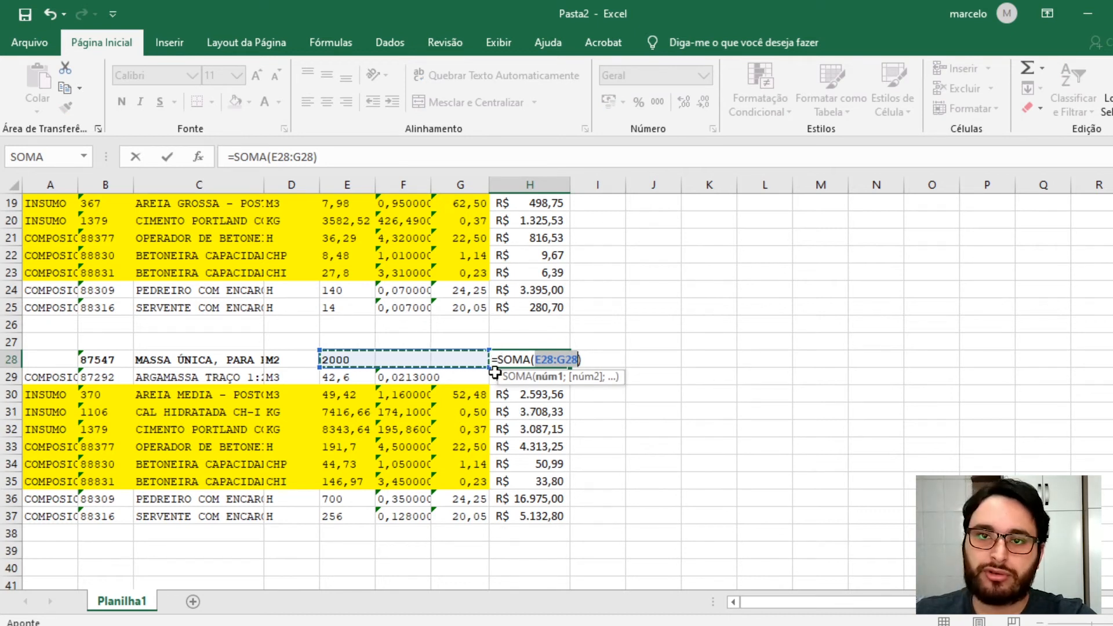
pyautogui.moveTo(530, 518); pyautogui.dragTo(525, 394)
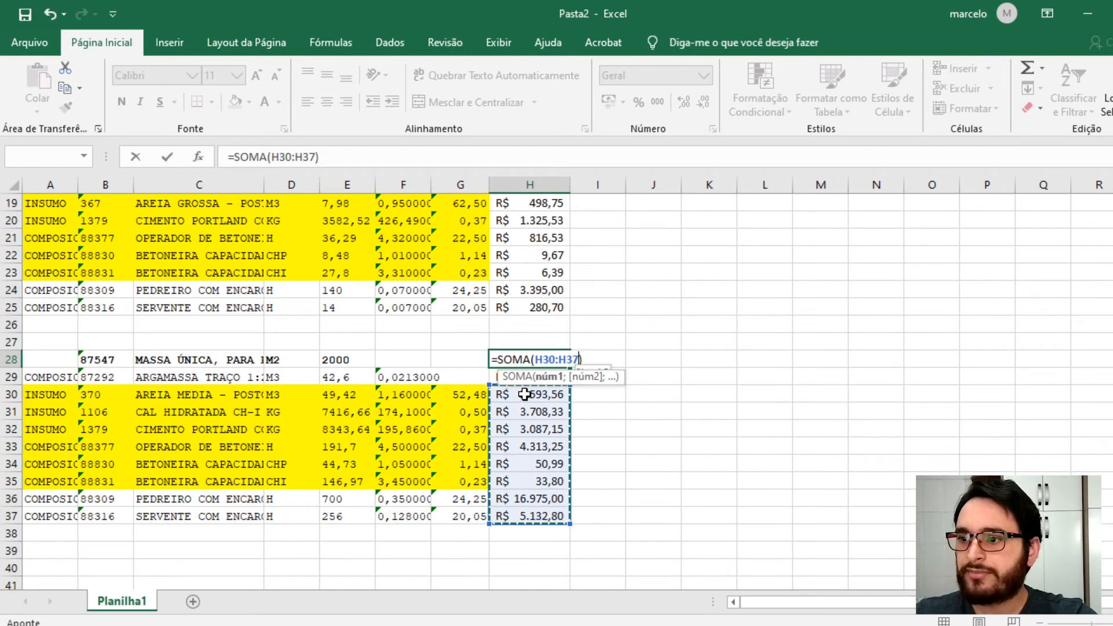
pyautogui.moveTo(524, 394); pyautogui.dragTo(526, 383)
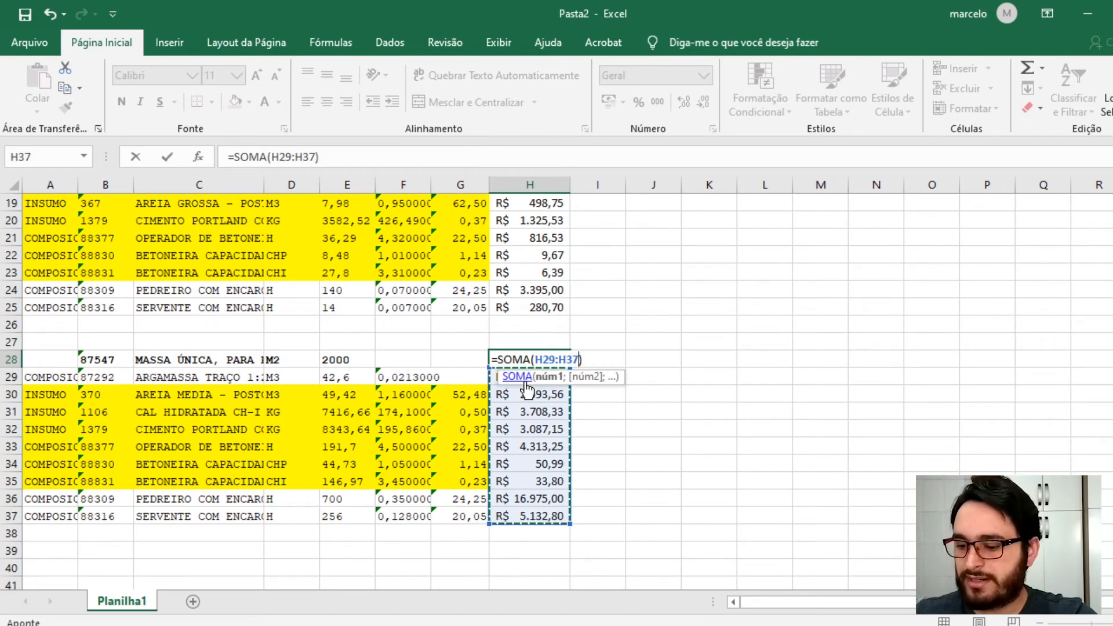
pyautogui.press('Return')
# - Compute the massa única unit price in G28 as H28 divided by E28
pyautogui.click(468, 359)
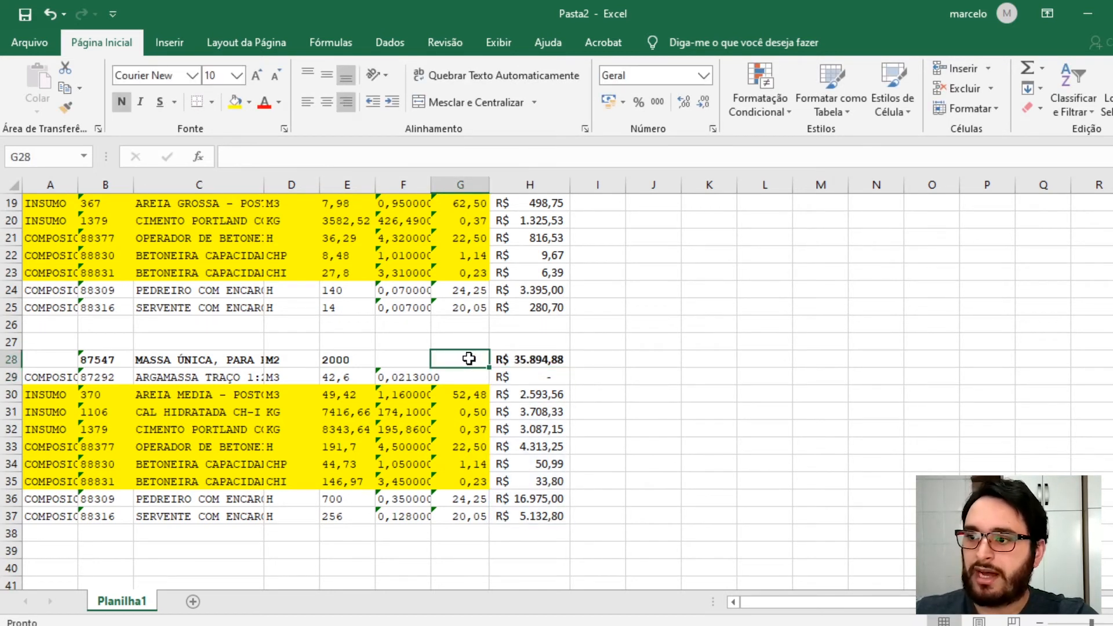
pyautogui.doubleClick(469, 359)
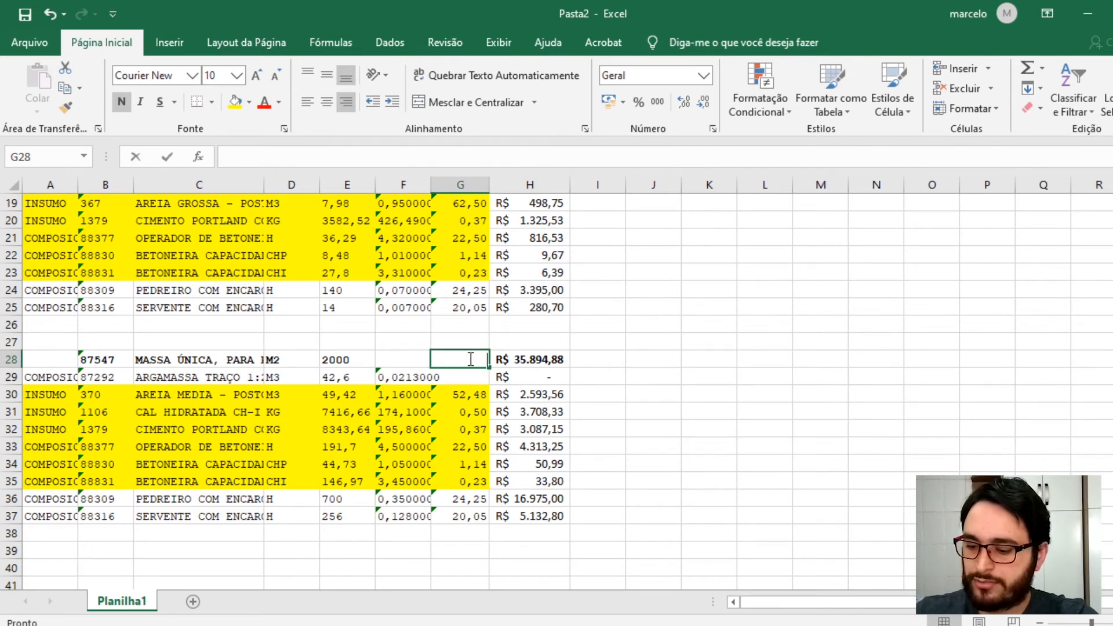
pyautogui.write('=')
pyautogui.press('Right')
pyautogui.write('/')
pyautogui.click(337, 360)
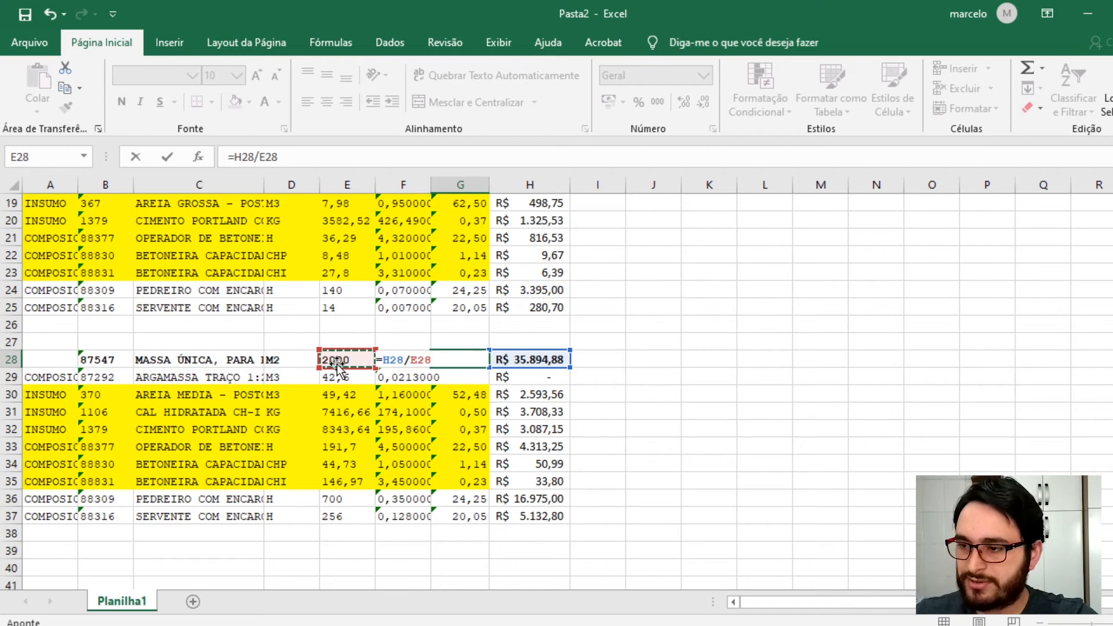
pyautogui.press('Return')
# - Compute the chapisco unit price in G17 as H17 divided by E17
pyautogui.scroll(2, 464, 319)
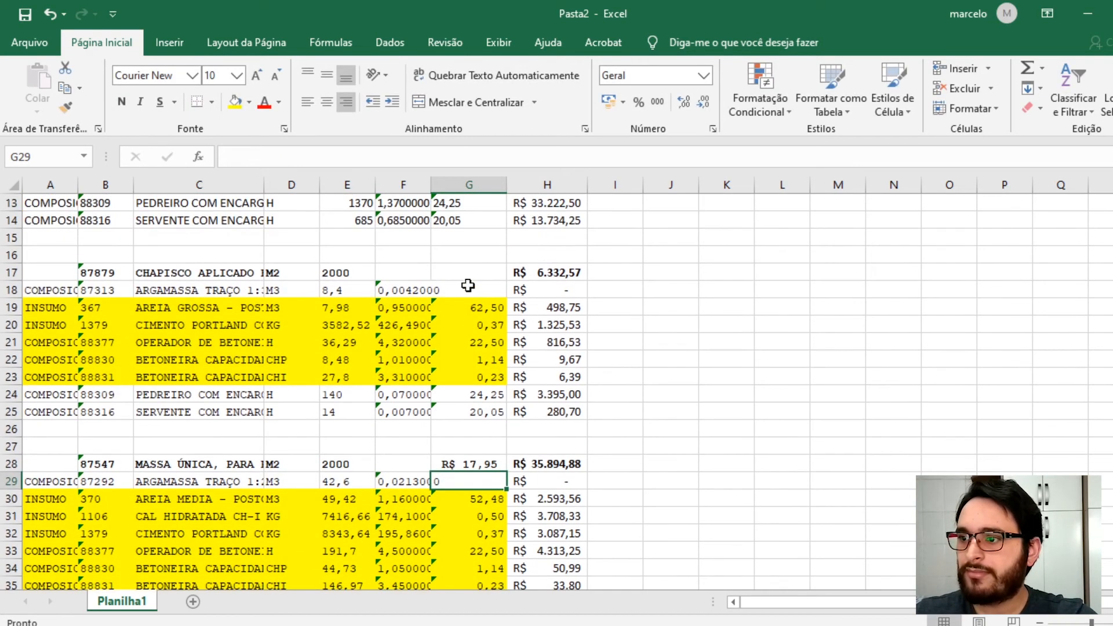
pyautogui.click(473, 275)
pyautogui.write('=')
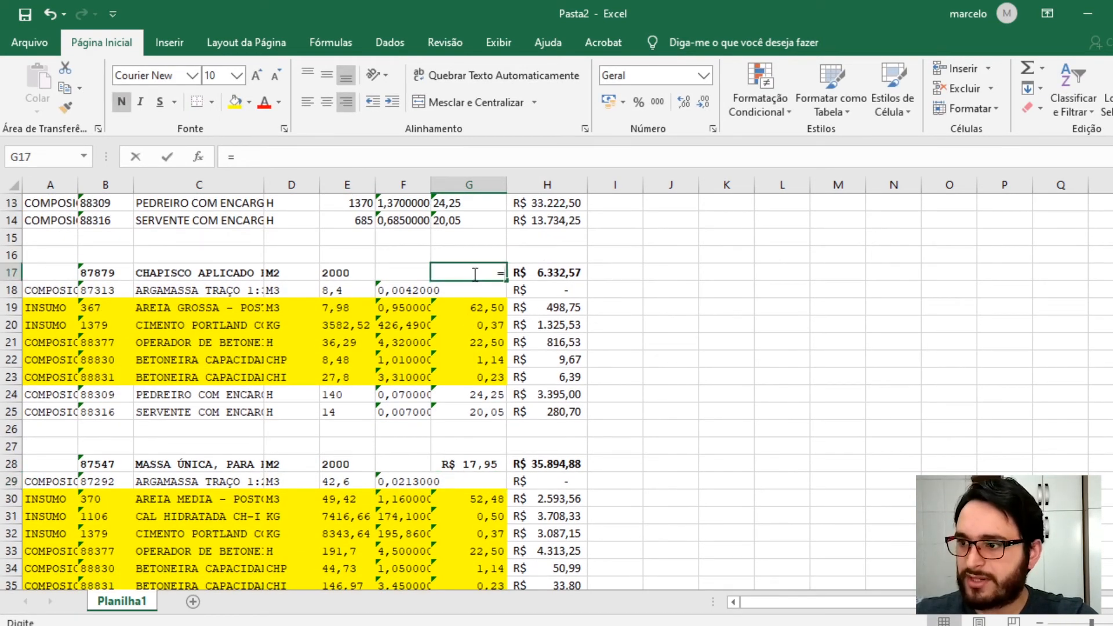
pyautogui.press('Right')
pyautogui.write('/')
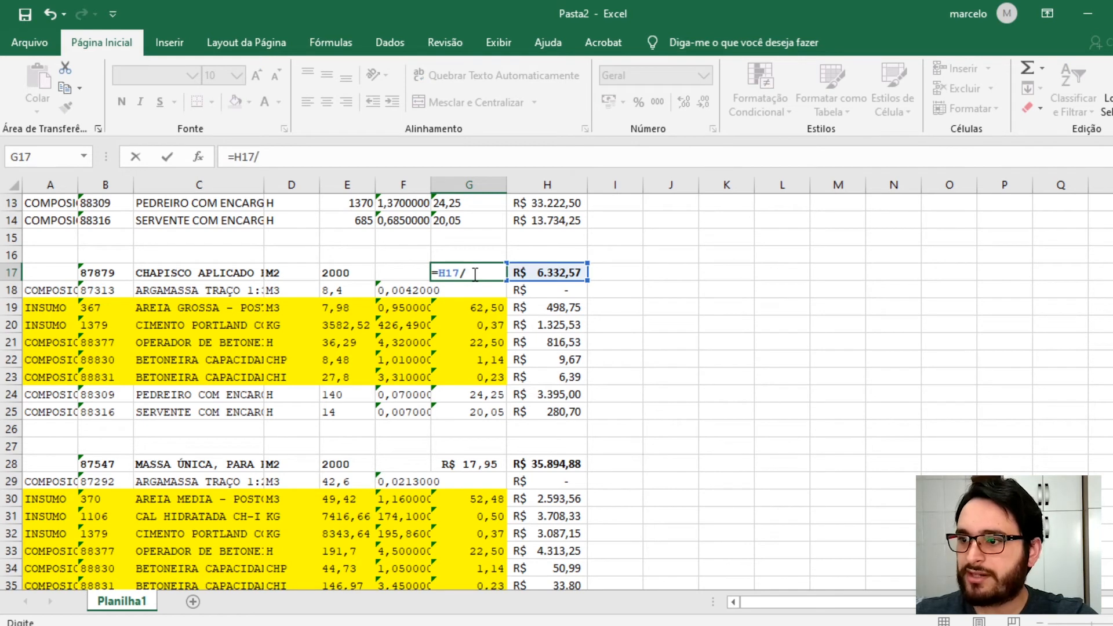
pyautogui.click(348, 270)
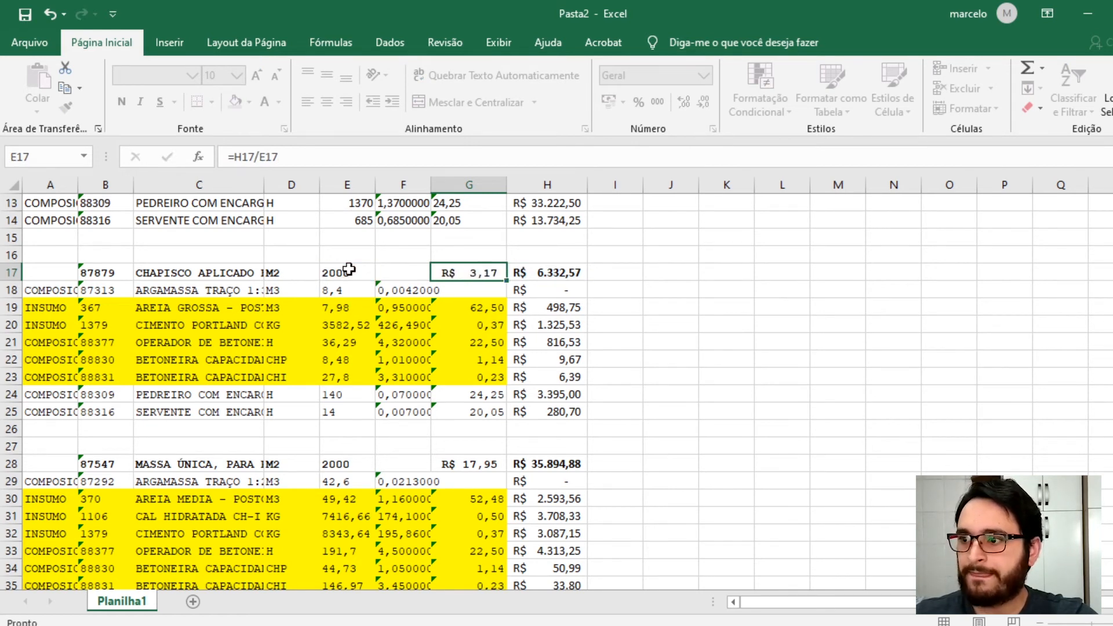
# - Delete the two empty rows 15 and 16 separating the alvenaria and chapisco compositions
pyautogui.press('Return')
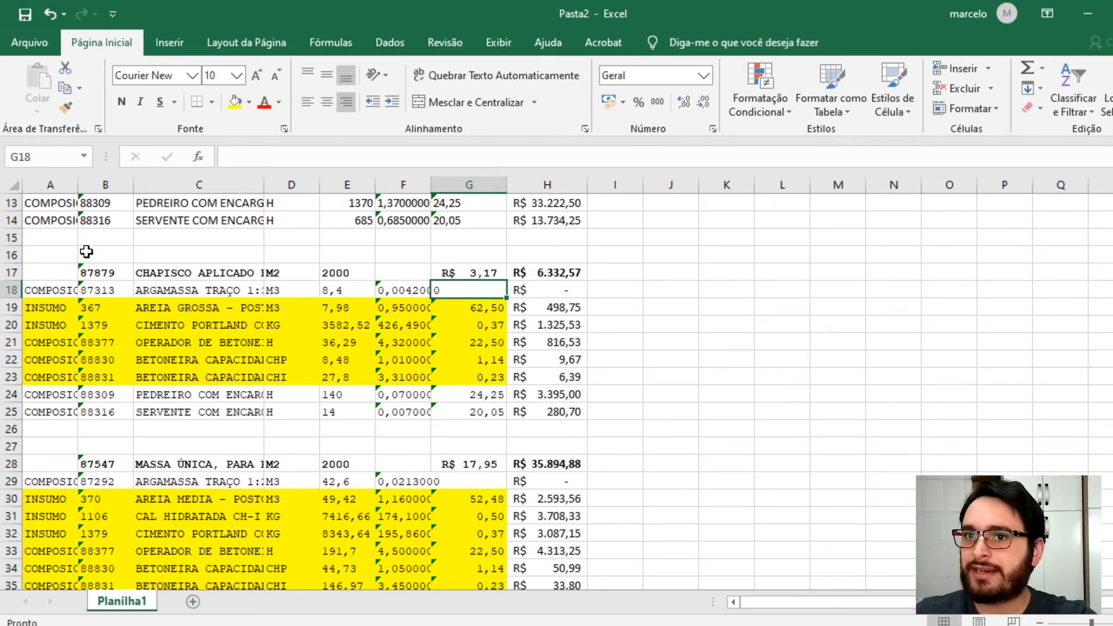
pyautogui.scroll(4, 60, 268)
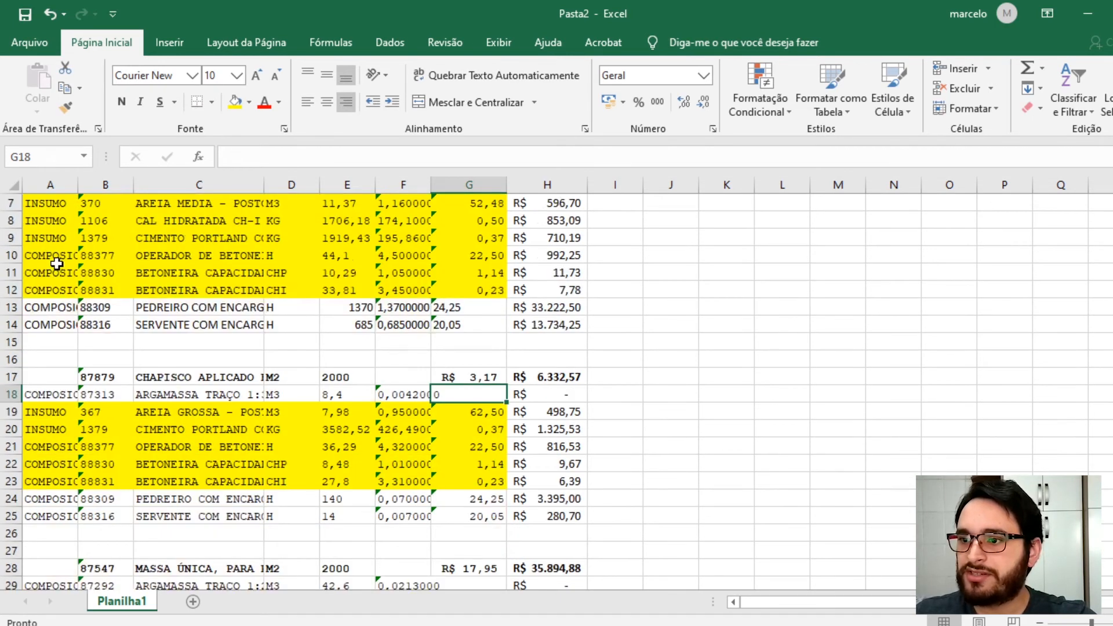
pyautogui.scroll(-1, 52, 419)
pyautogui.scroll(-2, 52, 418)
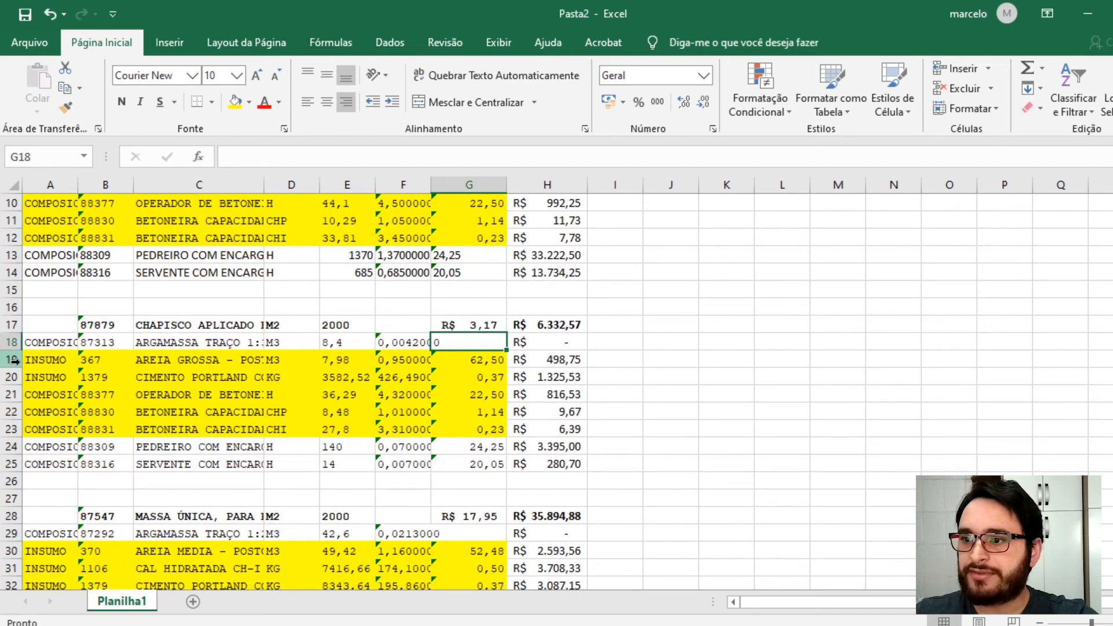
pyautogui.moveTo(5, 289); pyautogui.dragTo(10, 307)
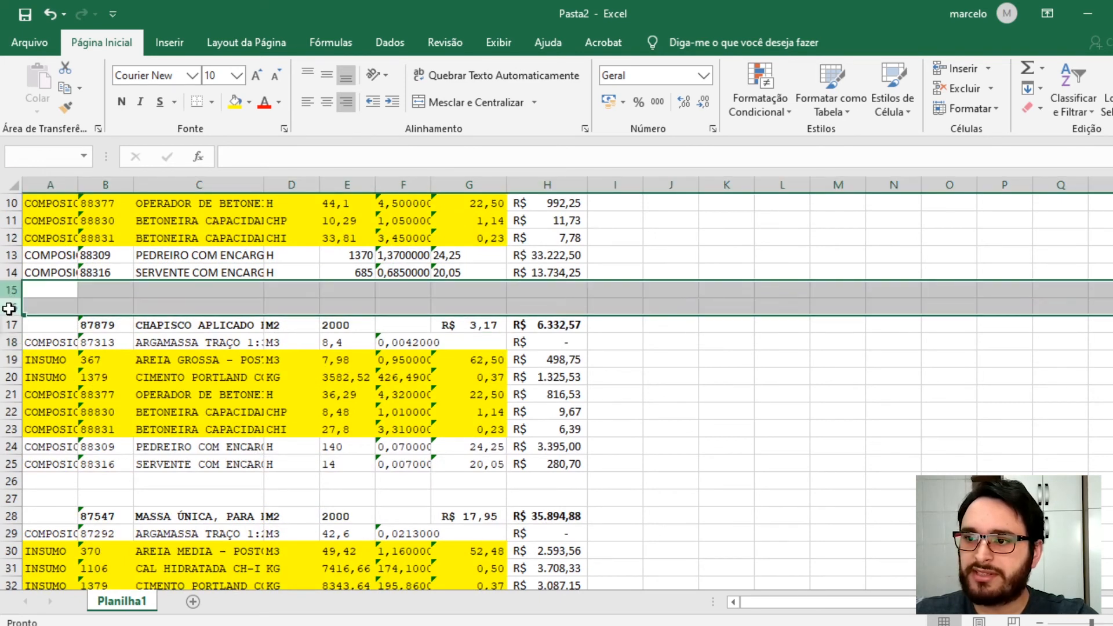
pyautogui.rightClick(65, 306)
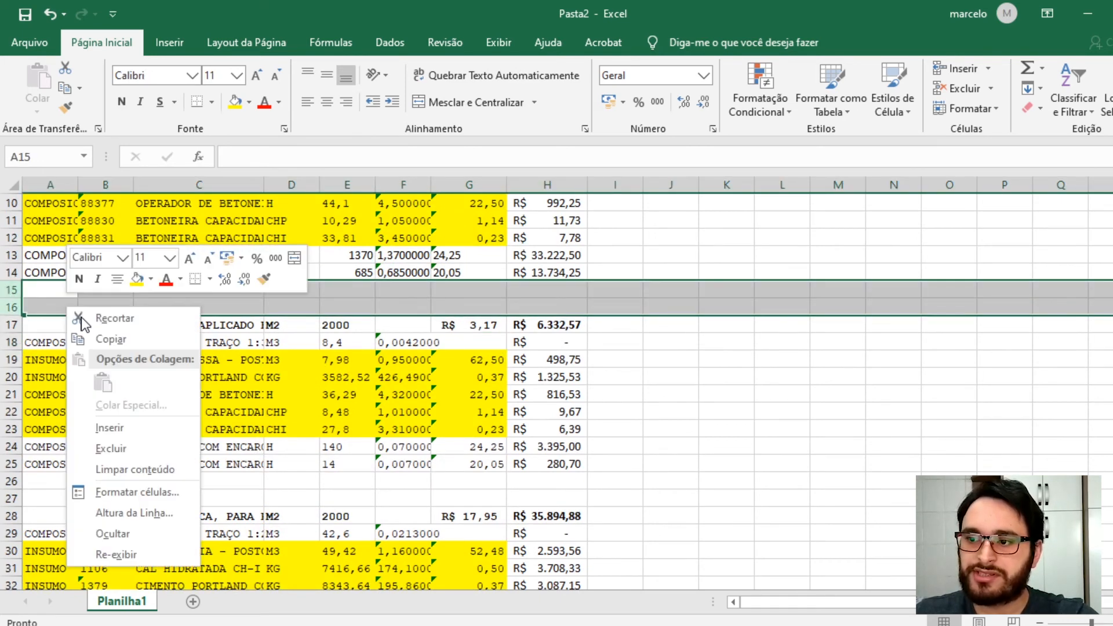
pyautogui.click(102, 449)
pyautogui.click(67, 447)
pyautogui.scroll(3, 90, 248)
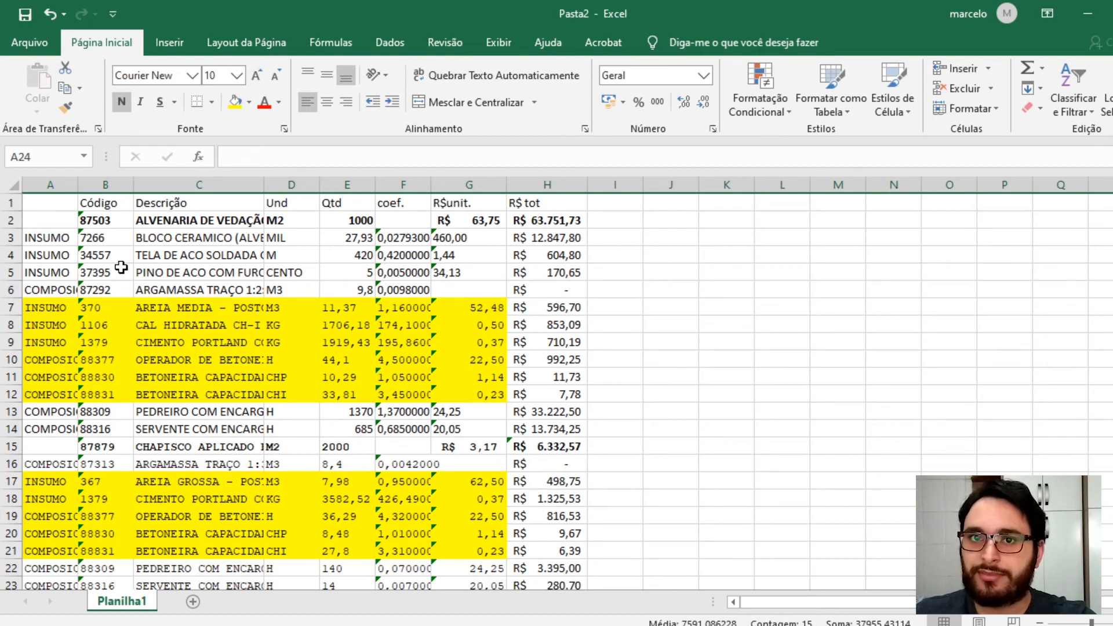
# - Group rows 3 to 14, the alvenaria composition's items, into an outline group
pyautogui.click(195, 293)
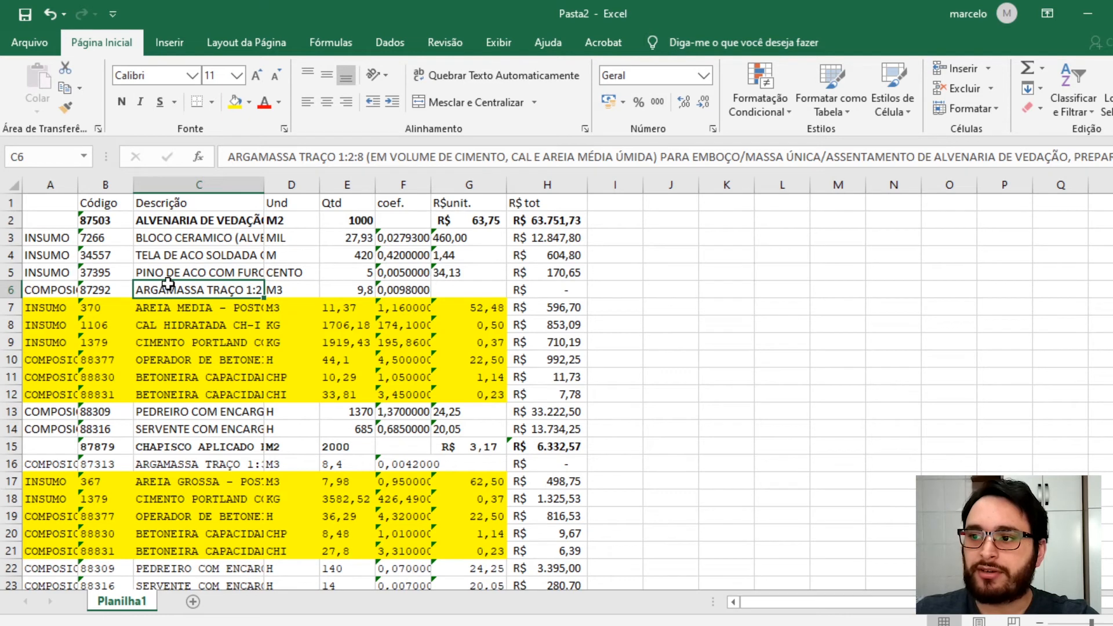
pyautogui.click(185, 220)
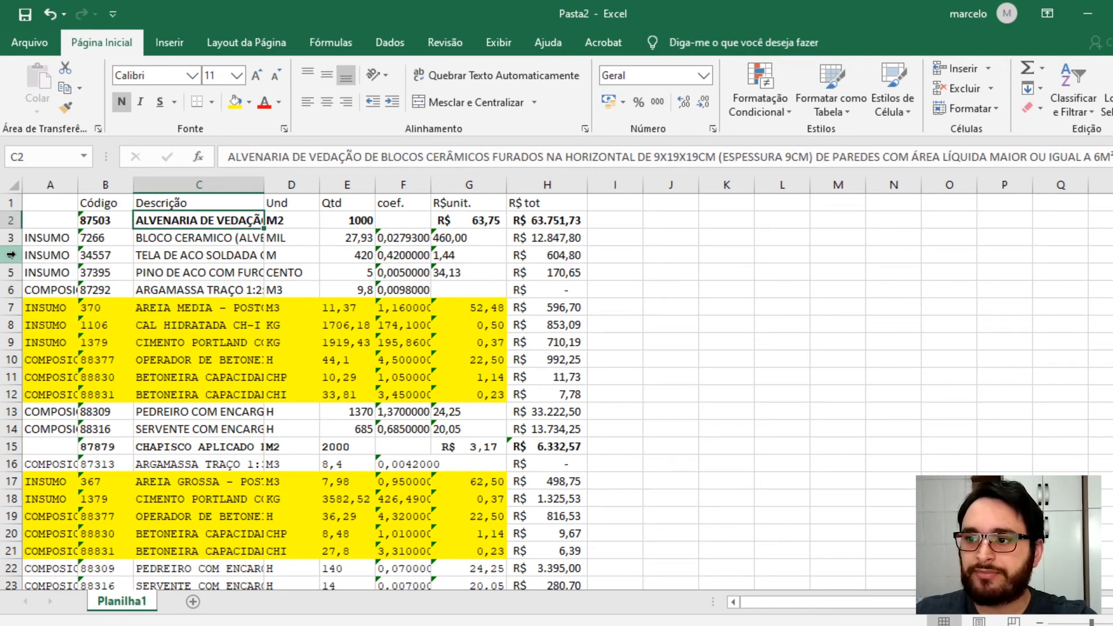
pyautogui.click(9, 237)
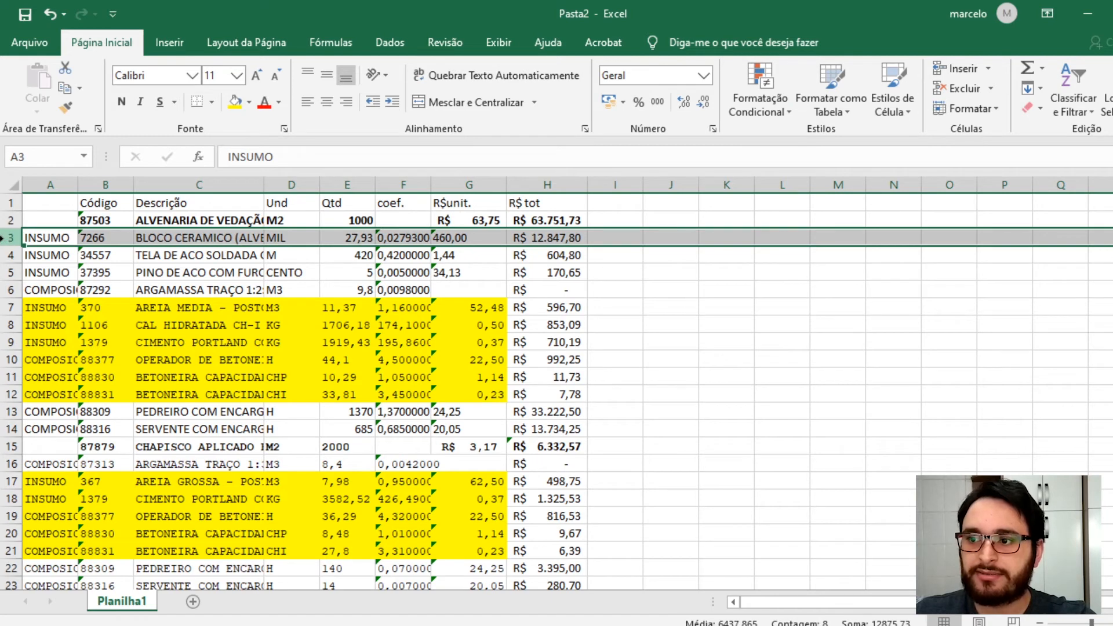
pyautogui.moveTo(5, 237); pyautogui.dragTo(11, 429)
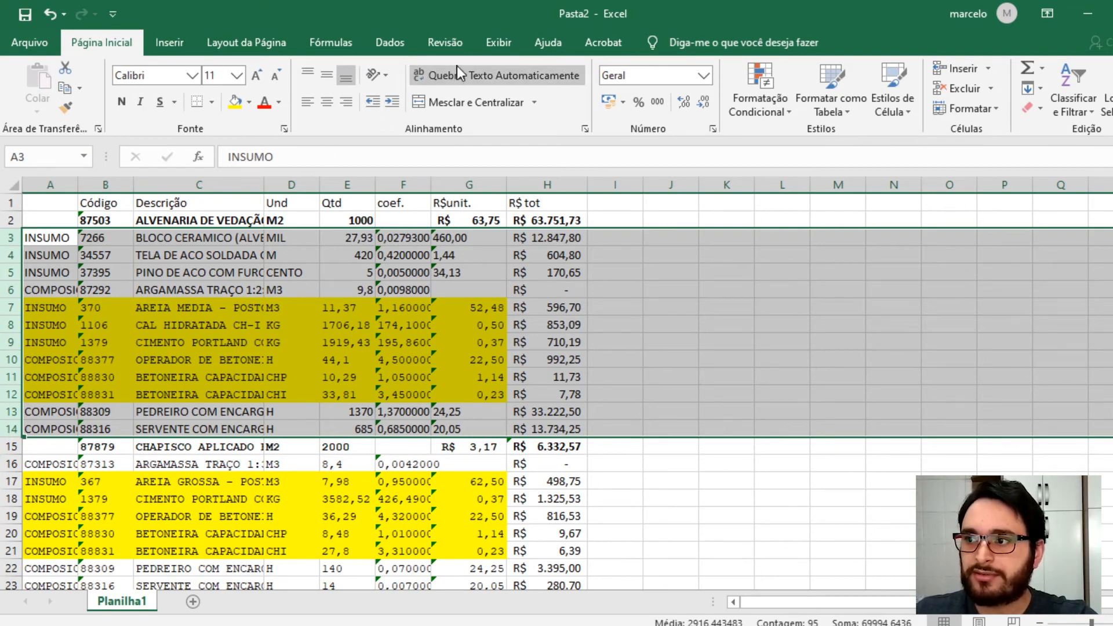
pyautogui.click(380, 41)
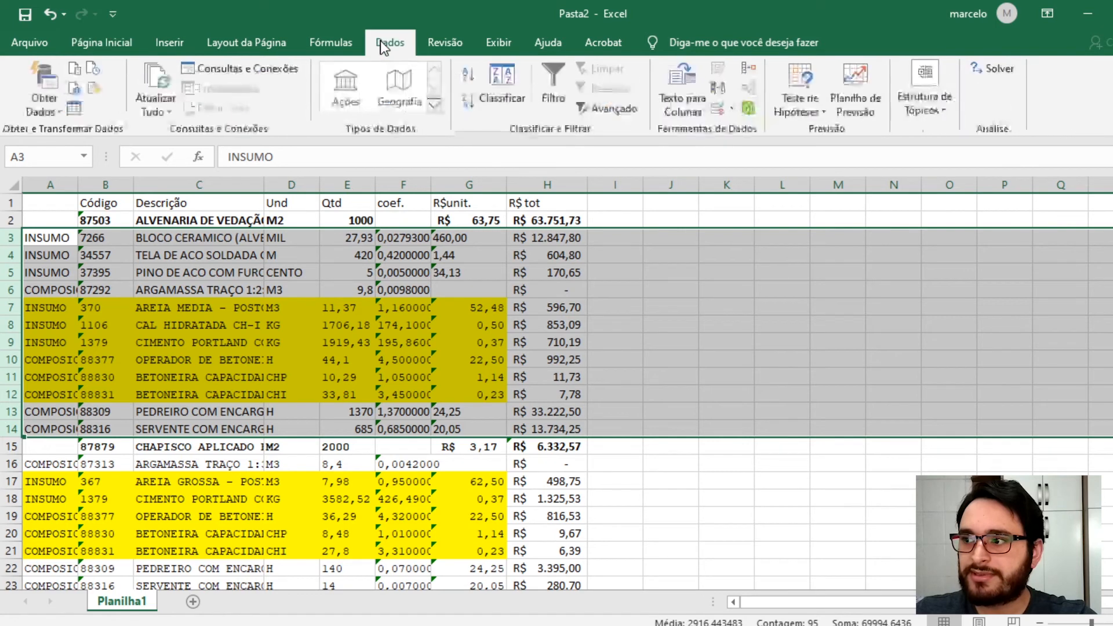
pyautogui.click(942, 119)
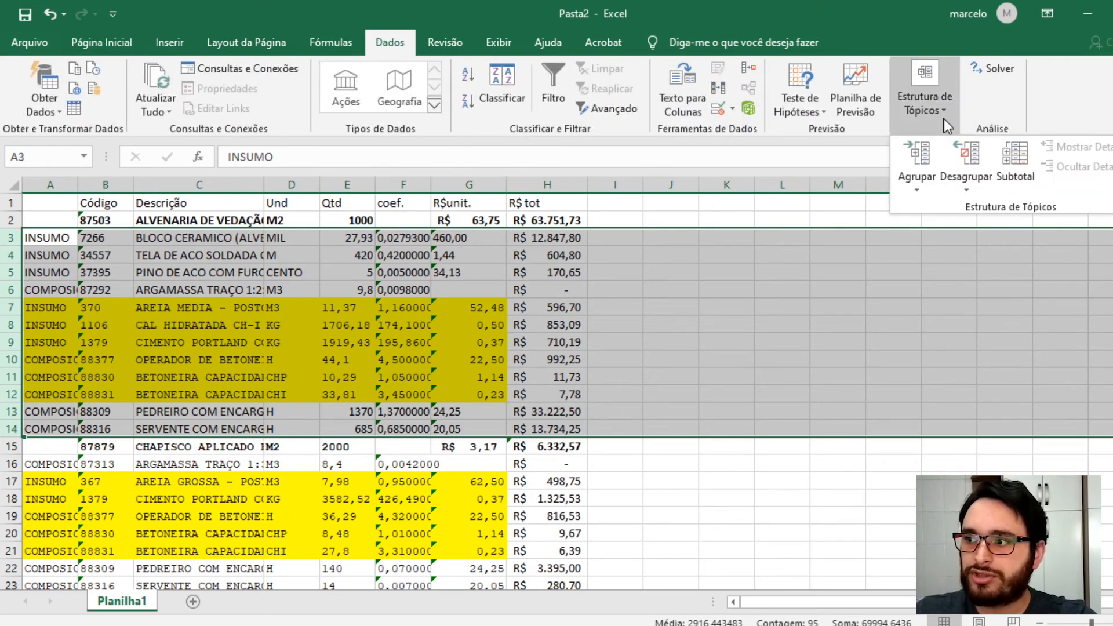
pyautogui.click(922, 157)
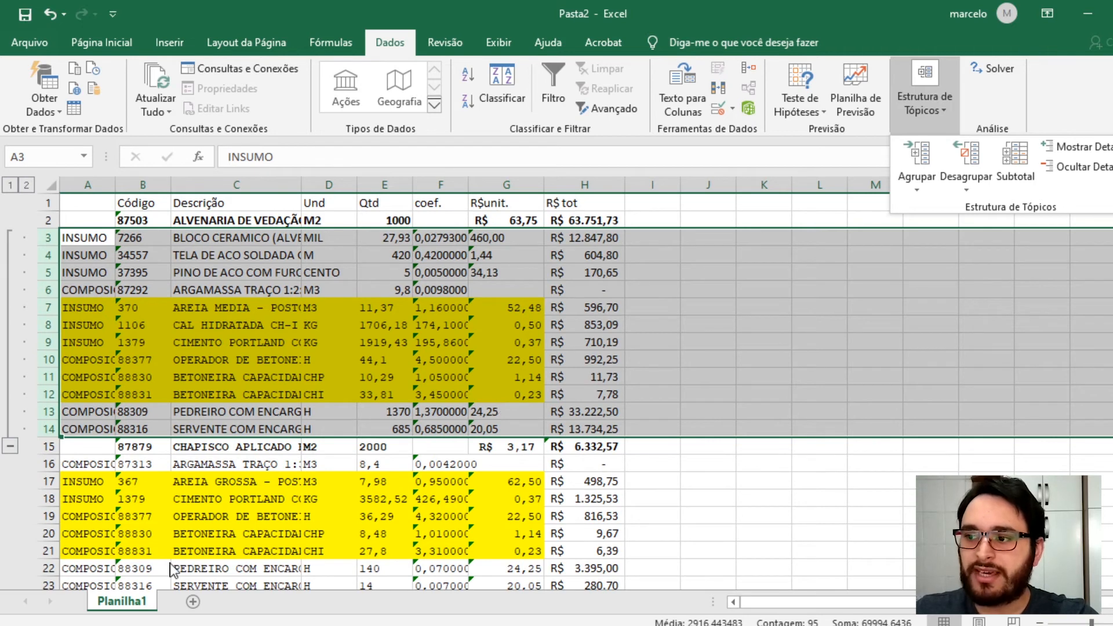
# - Collapse and expand the outline levels to examine the grouped alvenaria composition and its header formulas
pyautogui.click(305, 478)
pyautogui.click(126, 475)
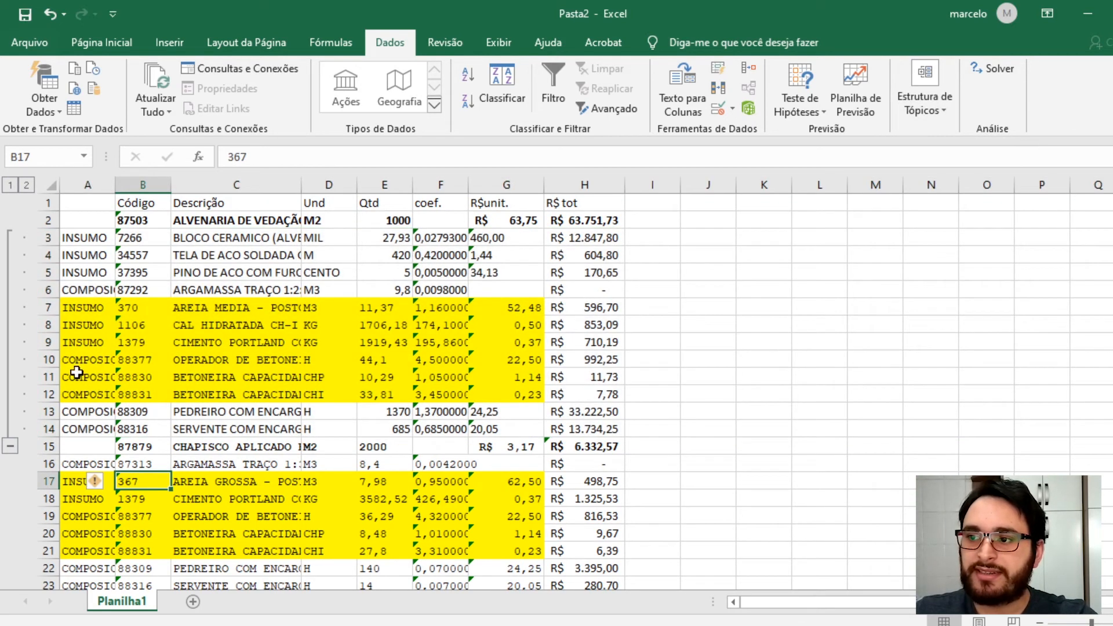
pyautogui.click(69, 237)
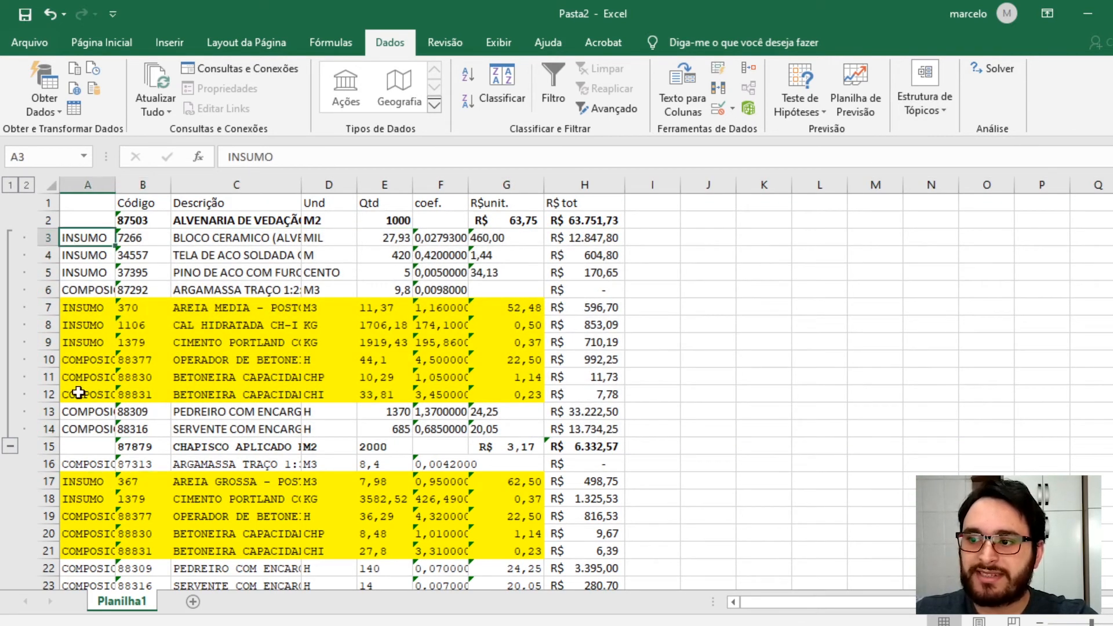
pyautogui.click(179, 222)
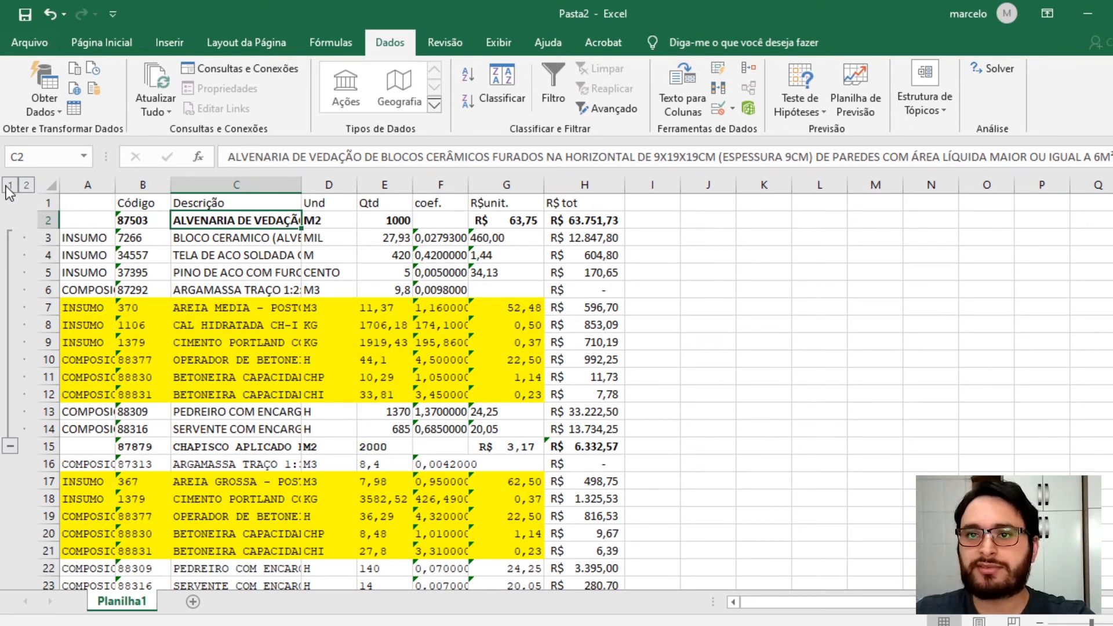
pyautogui.click(942, 112)
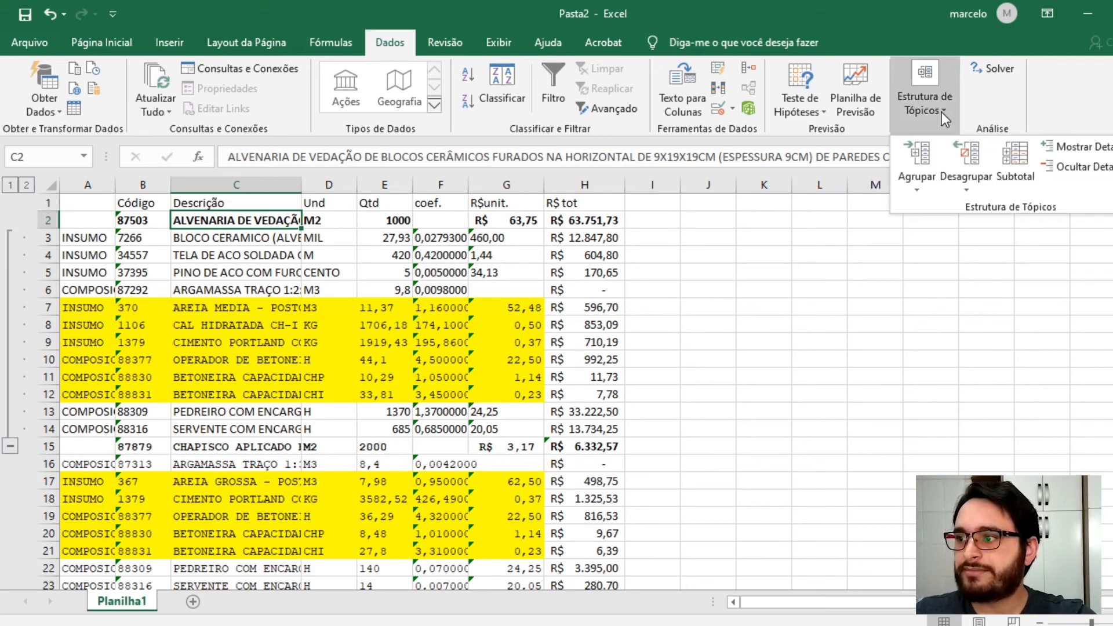
pyautogui.click(944, 116)
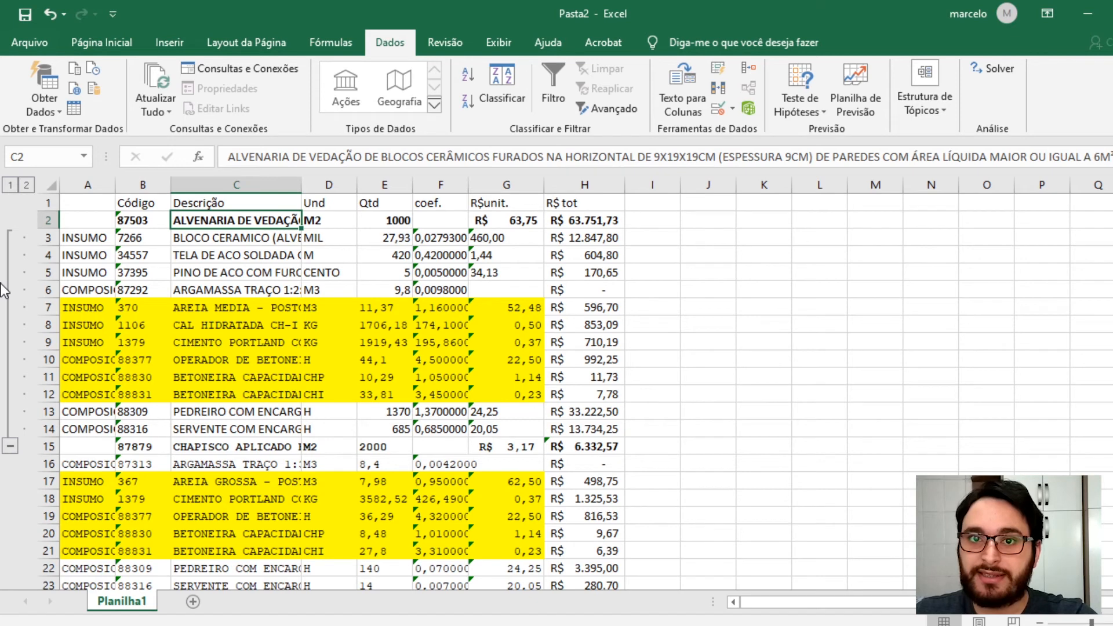
pyautogui.click(11, 187)
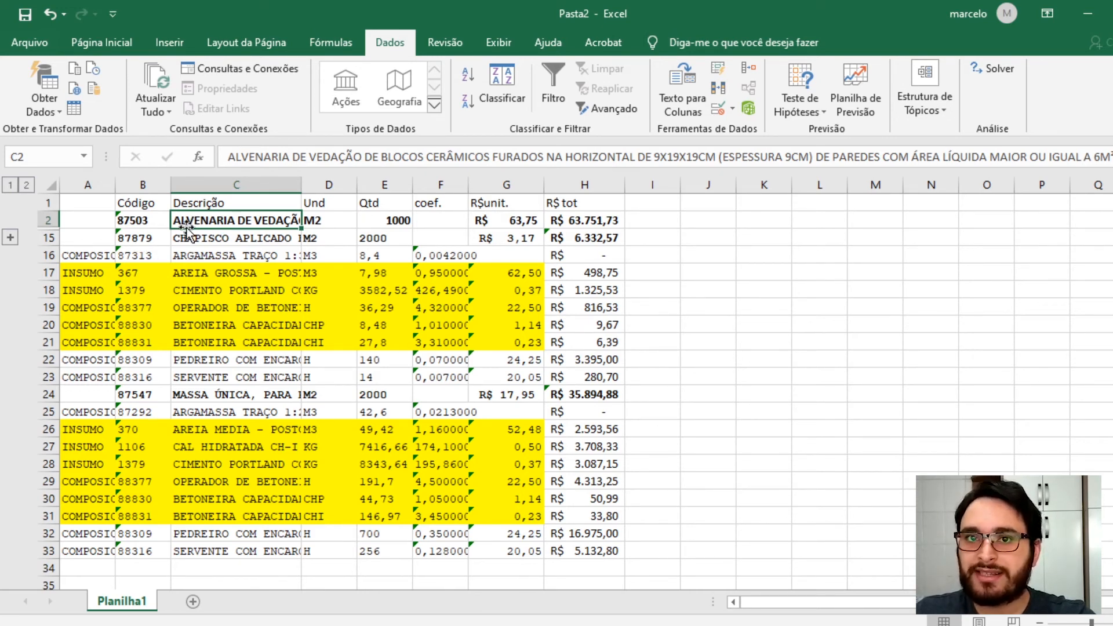
pyautogui.click(27, 185)
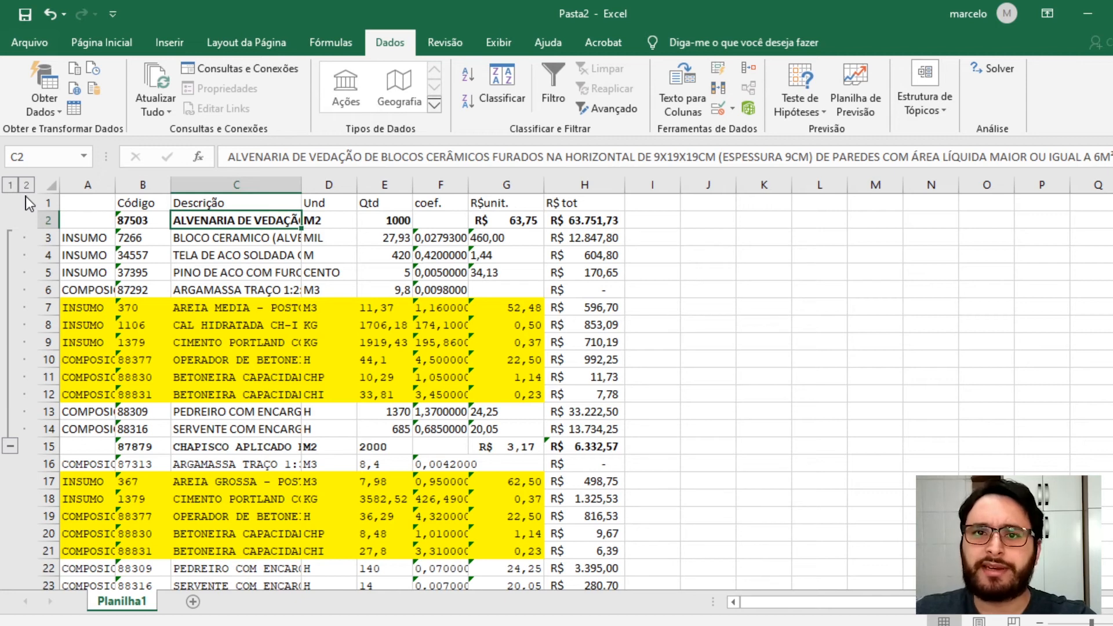
pyautogui.click(12, 187)
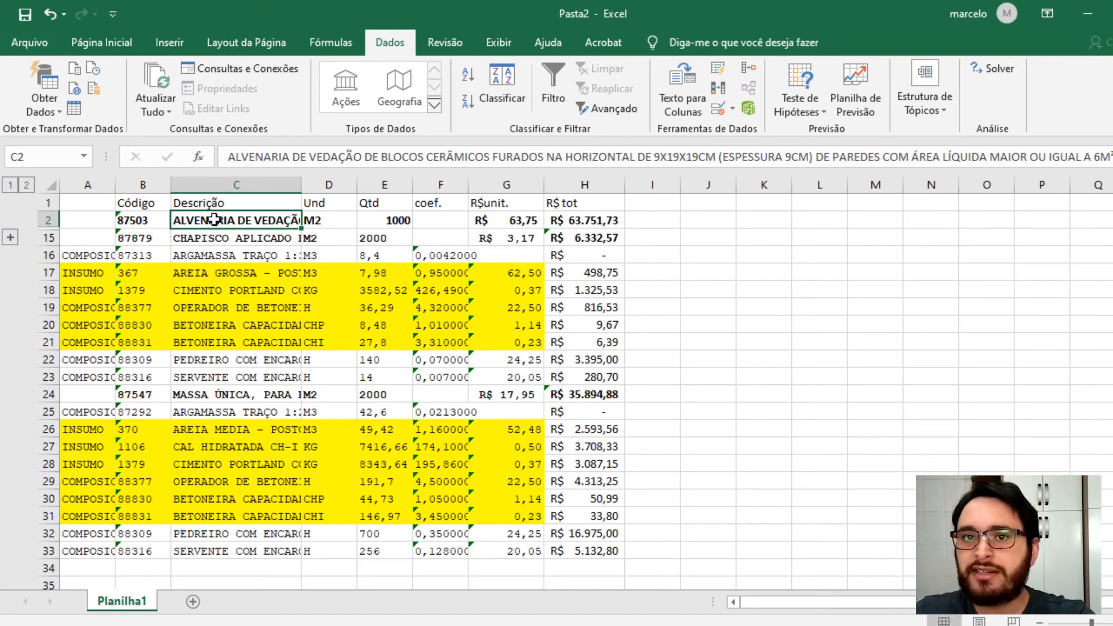
pyautogui.click(496, 222)
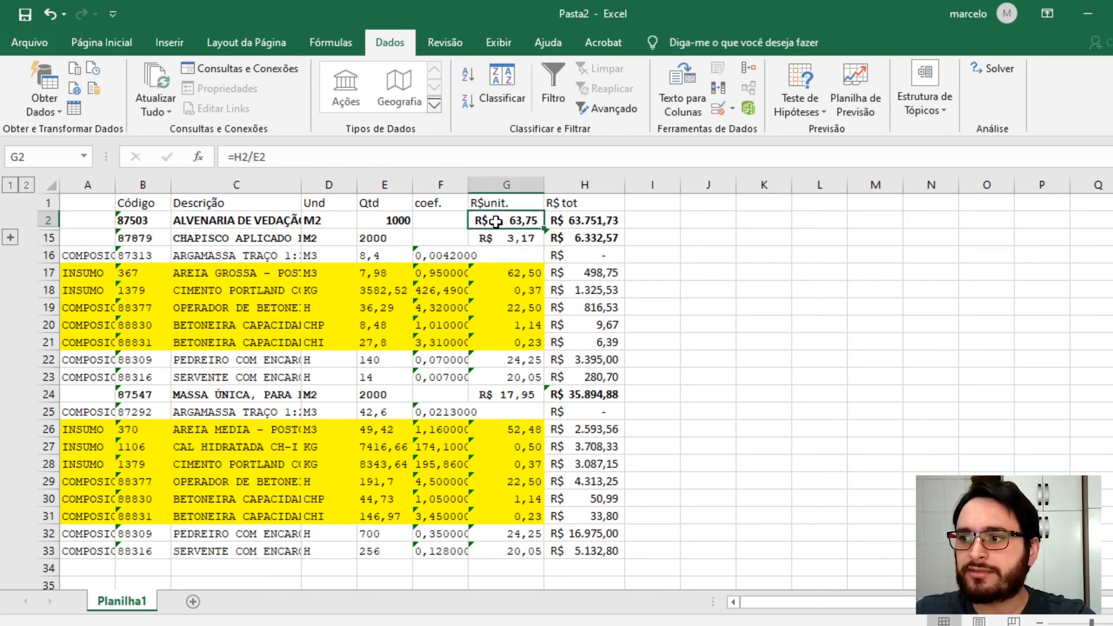
pyautogui.click(588, 221)
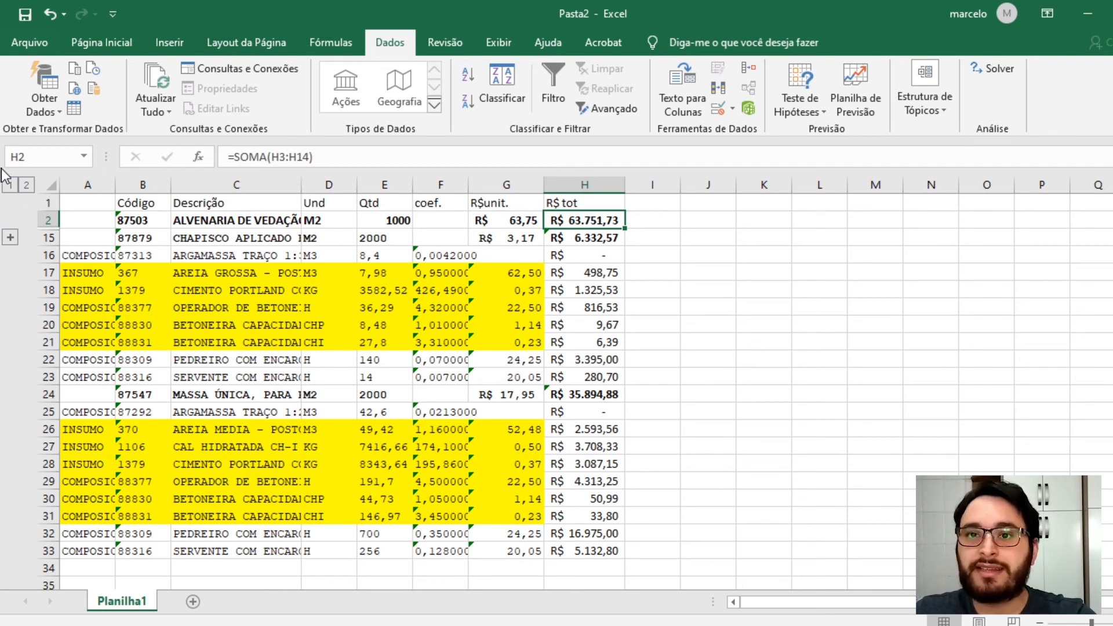
pyautogui.click(26, 186)
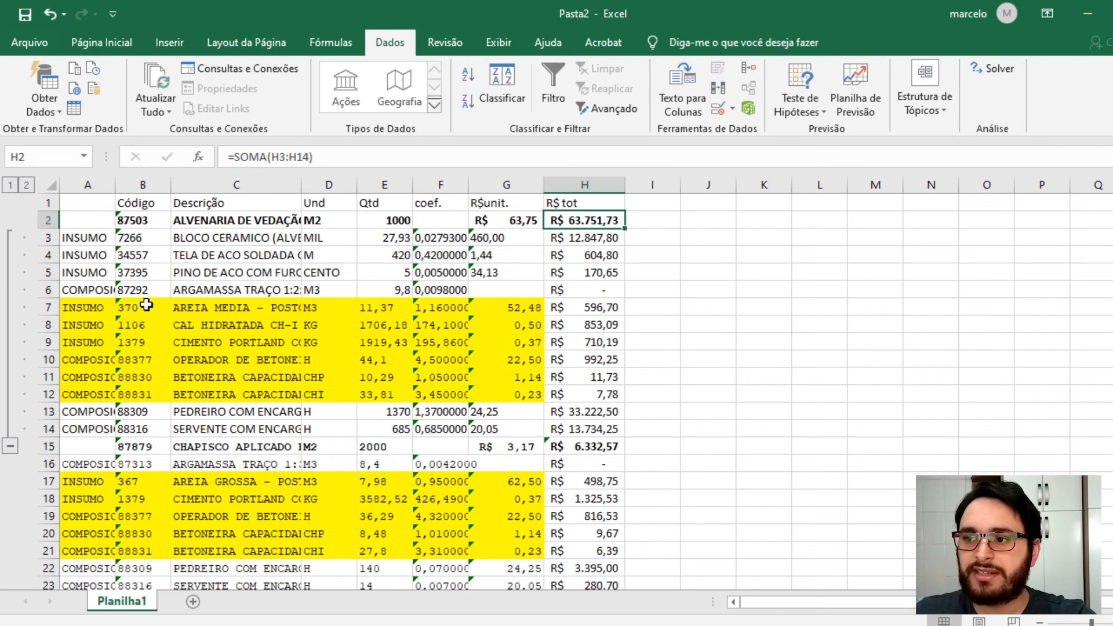
# - Group rows 16 to 23, the chapisco composition's items, into an outline group
pyautogui.scroll(-2, 108, 329)
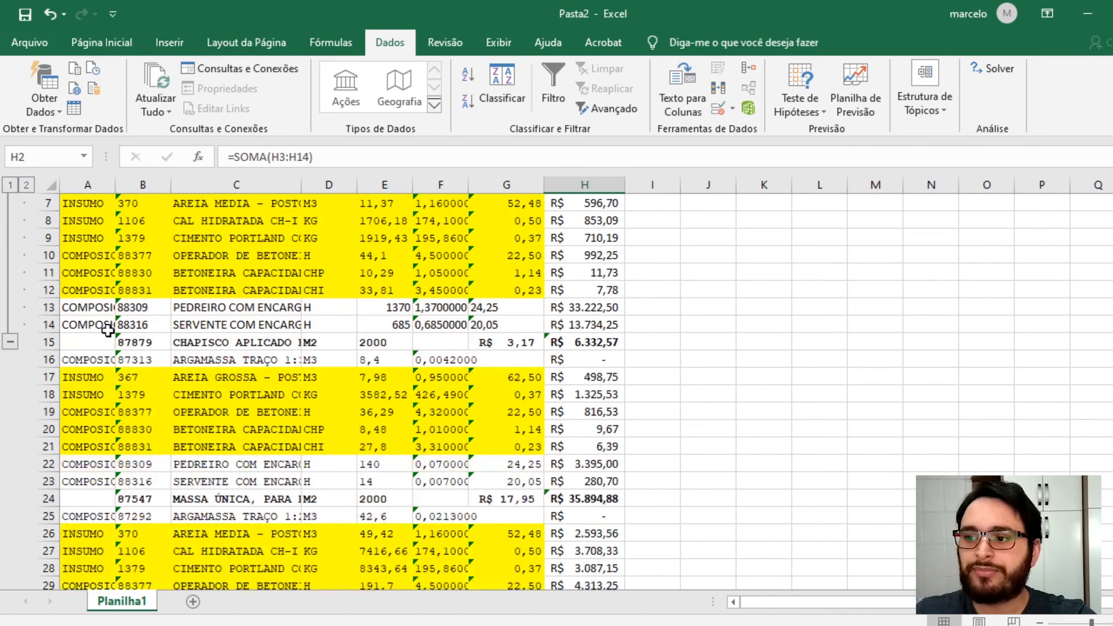
pyautogui.click(46, 360)
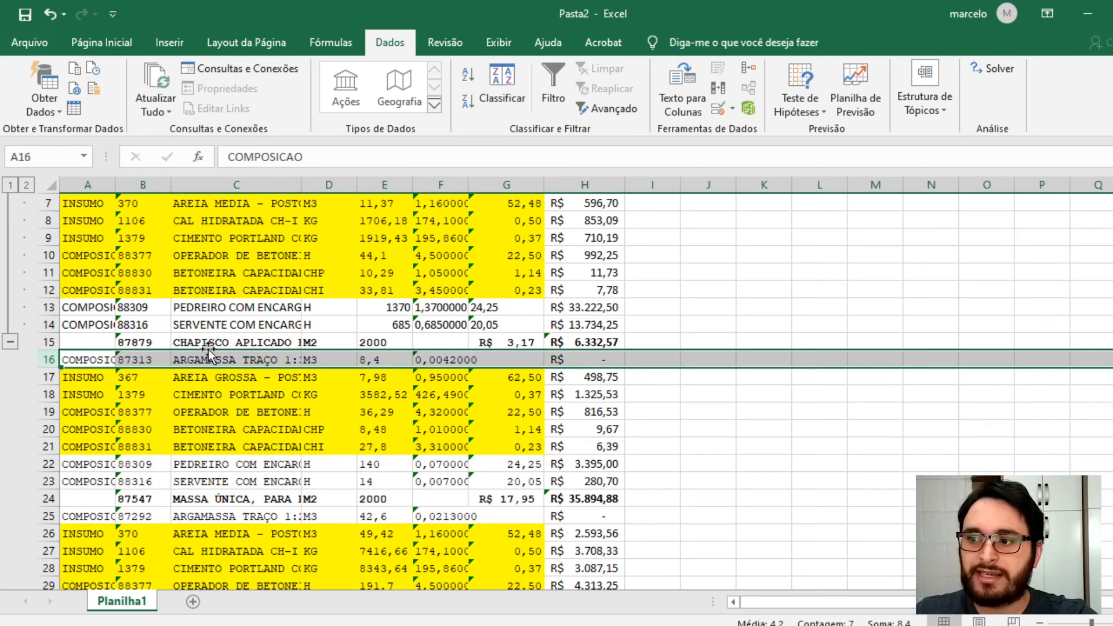
pyautogui.click(180, 343)
pyautogui.moveTo(47, 359); pyautogui.dragTo(40, 482)
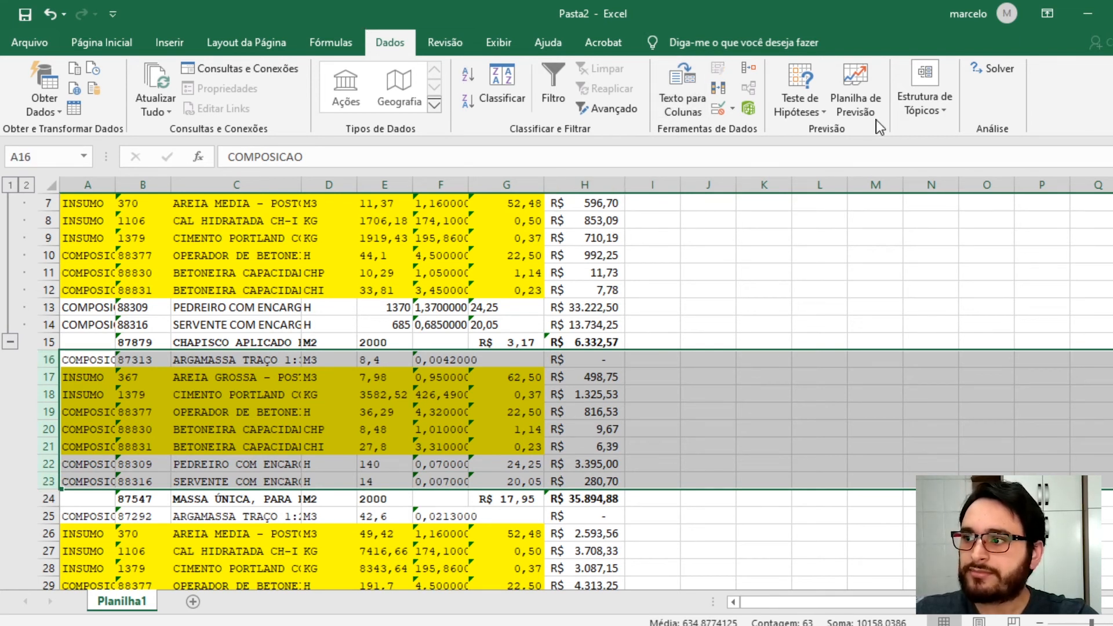
pyautogui.click(933, 109)
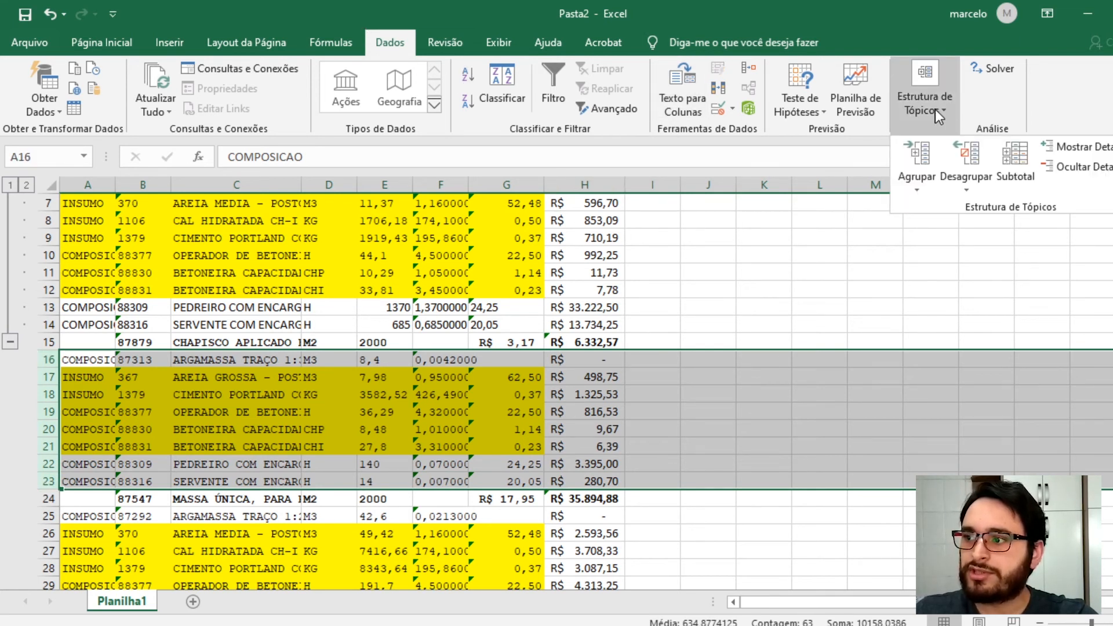
pyautogui.click(920, 166)
# - Group rows 25 to 33, the massa única composition's items, into an outline group
pyautogui.scroll(-3, 74, 462)
pyautogui.click(75, 464)
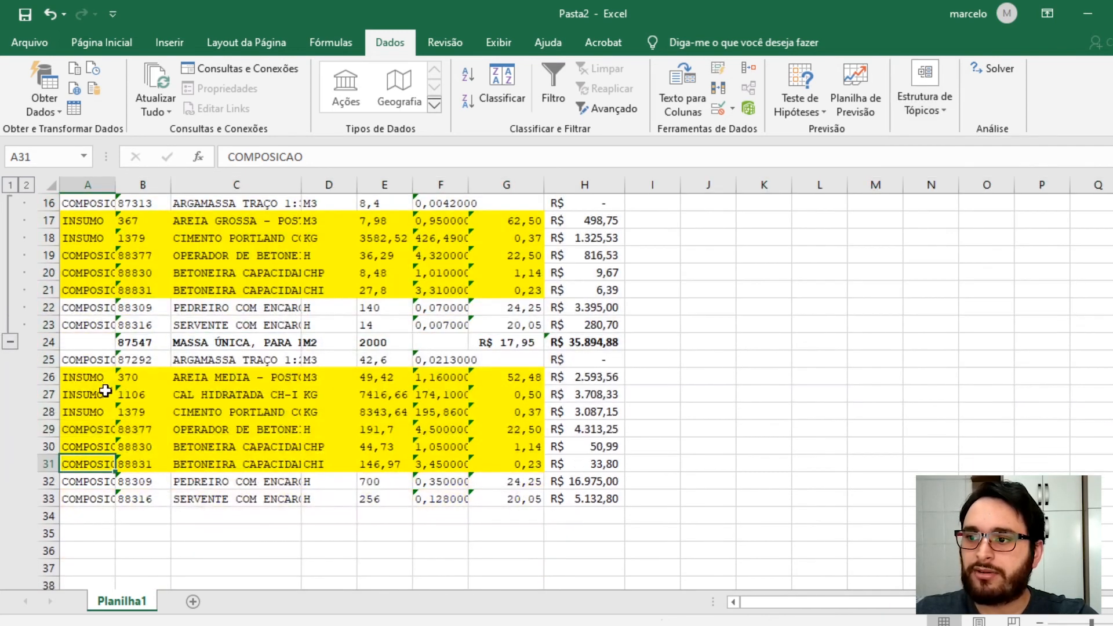
pyautogui.click(51, 359)
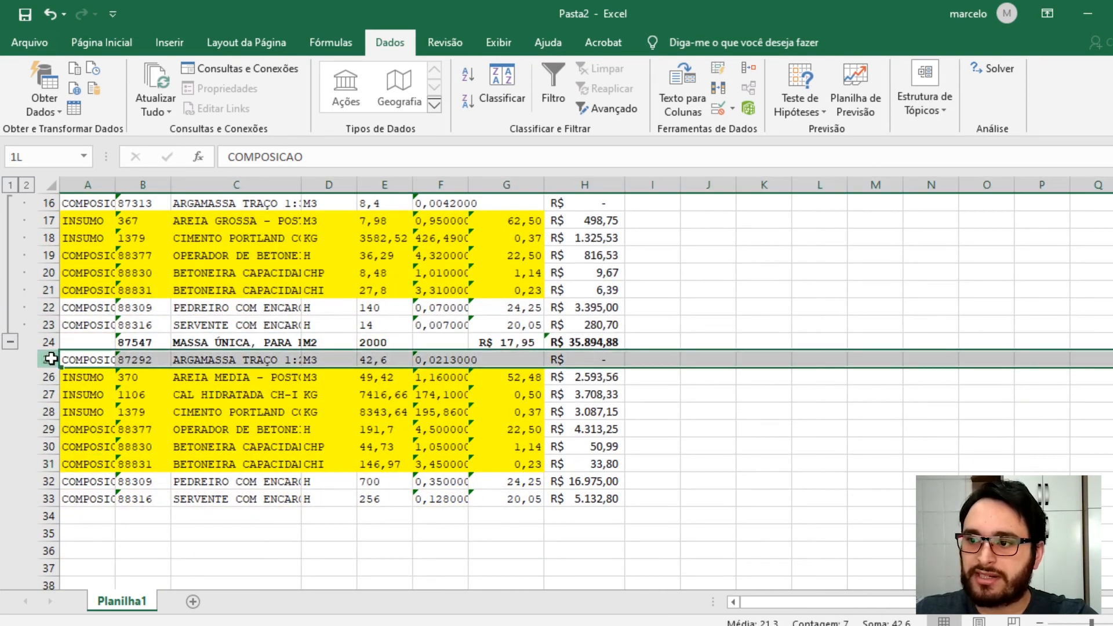
pyautogui.moveTo(51, 359); pyautogui.dragTo(49, 504)
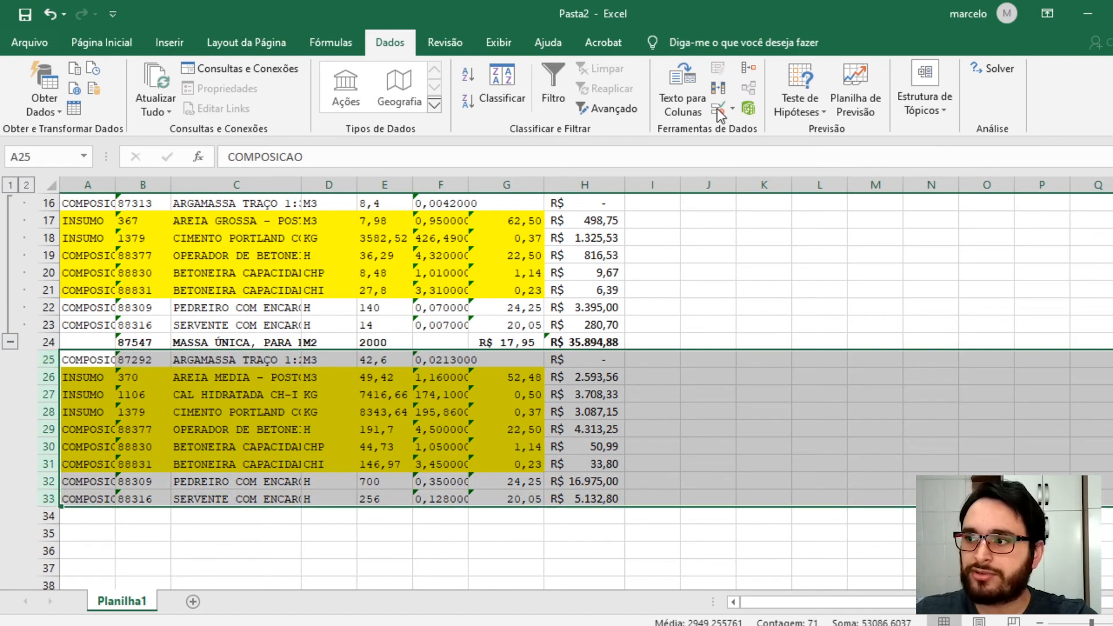
pyautogui.click(938, 99)
pyautogui.click(926, 158)
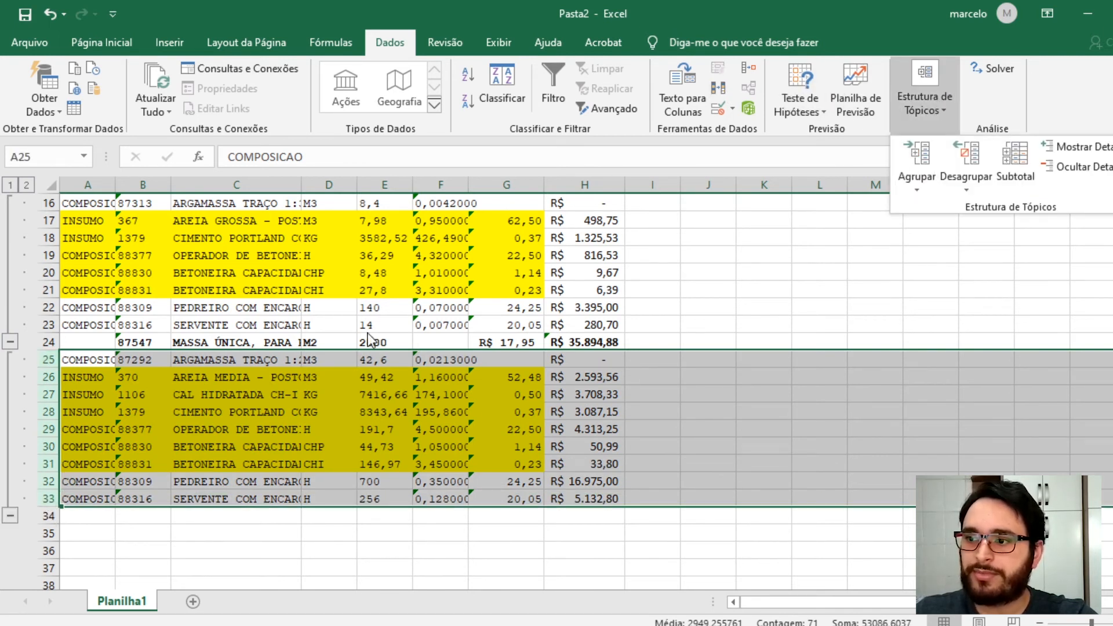
# - Collapse the outline to level 1 so only the three composition header rows remain visible
pyautogui.scroll(5, 405, 304)
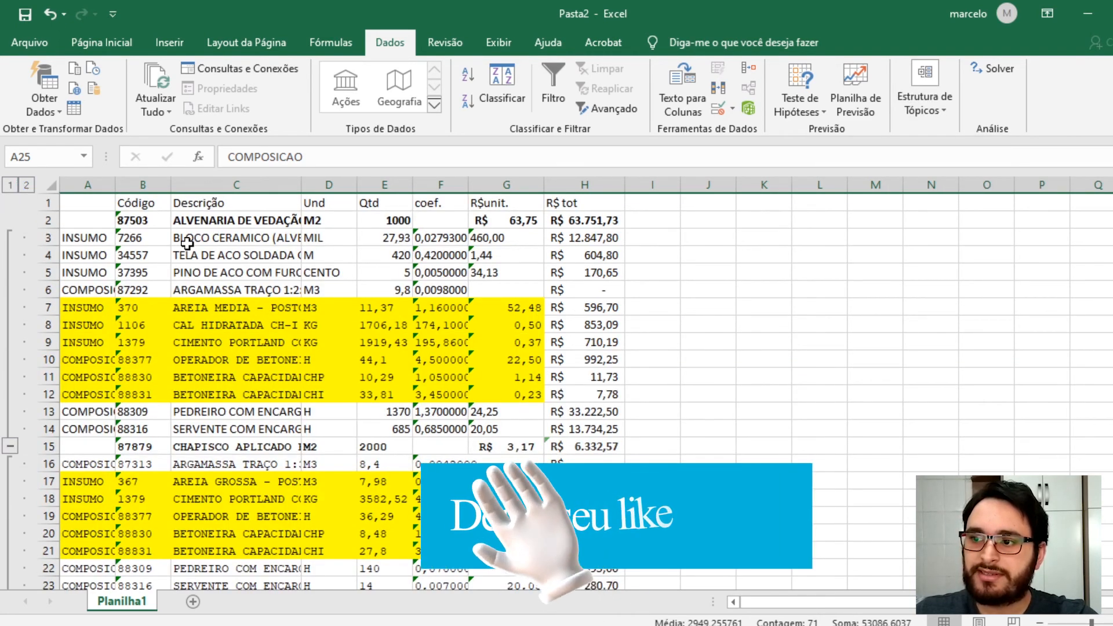
pyautogui.click(9, 185)
pyautogui.click(185, 223)
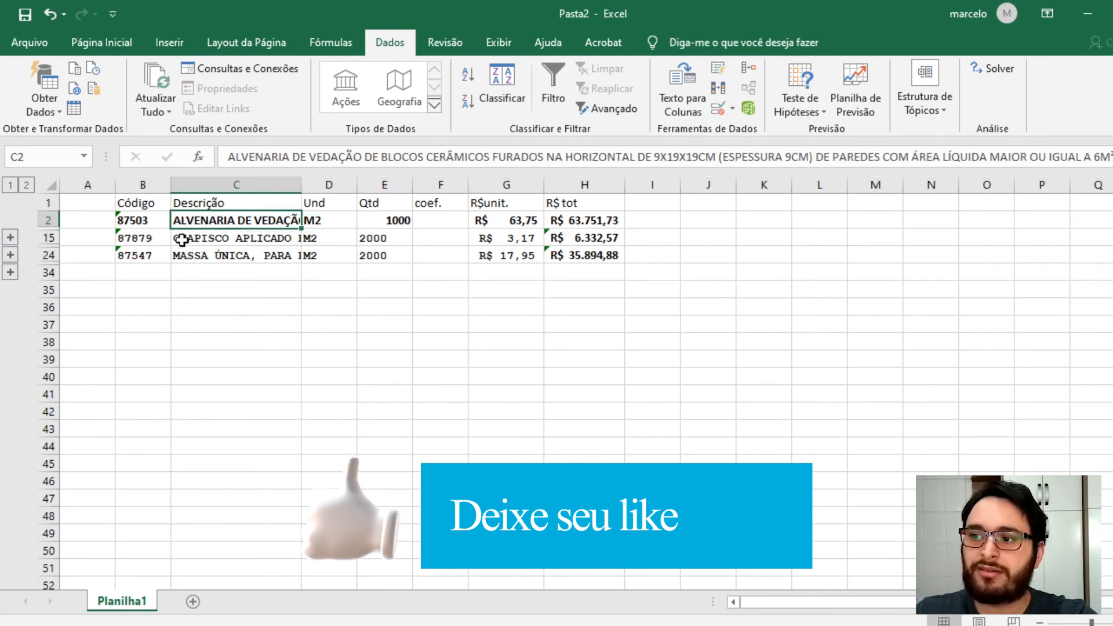
pyautogui.click(182, 240)
pyautogui.click(199, 260)
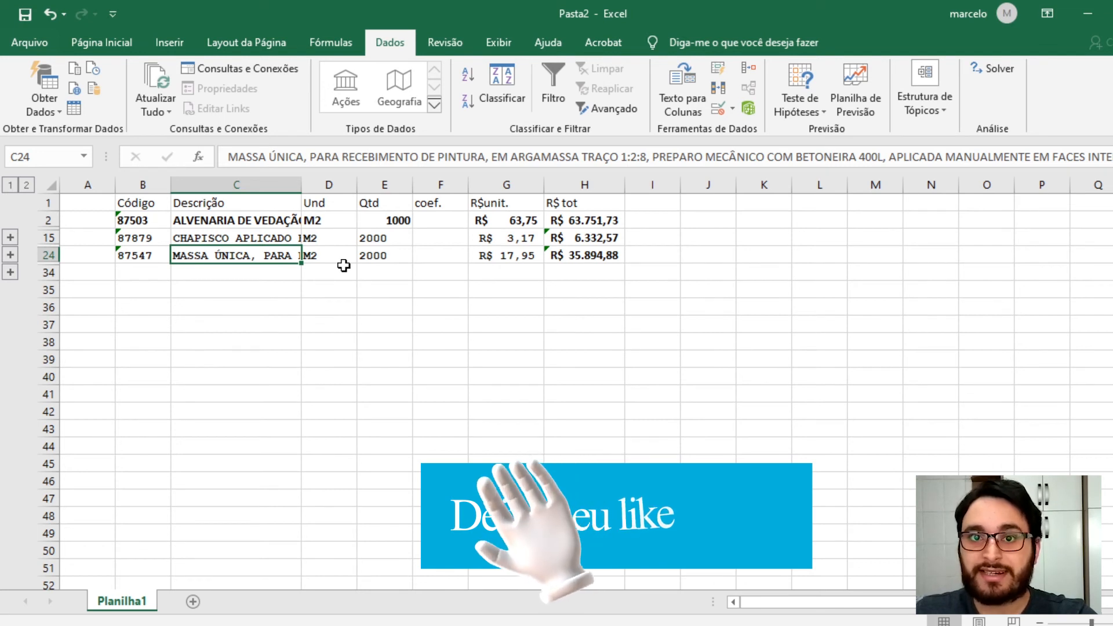
# - Add an "item" column header in A1 and number the three compositions 1, 2 and 3
pyautogui.click(498, 202)
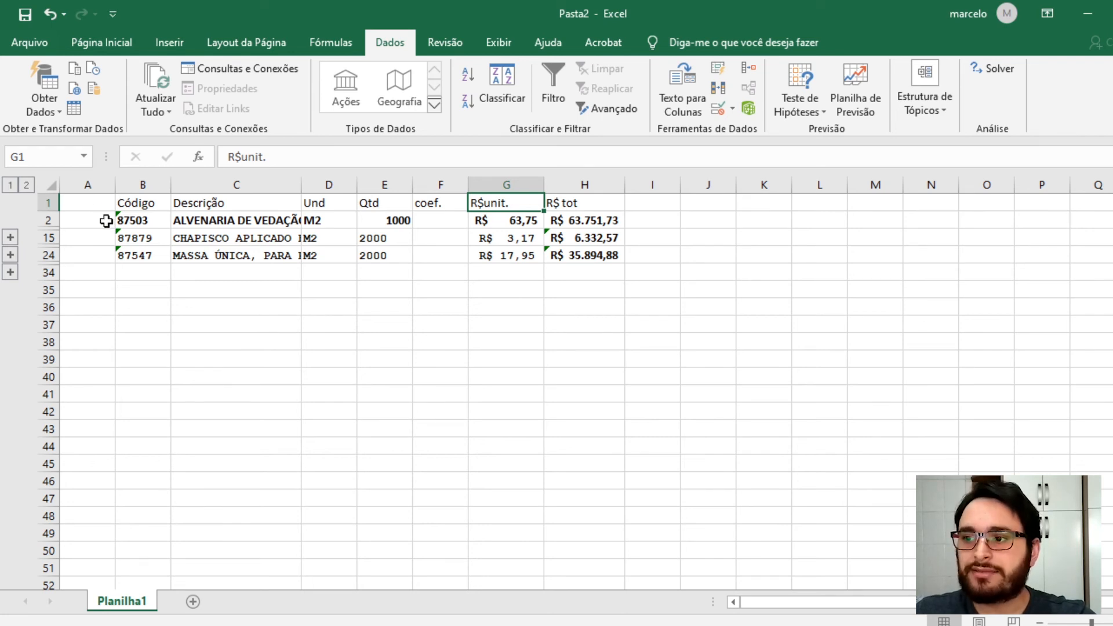
pyautogui.click(75, 203)
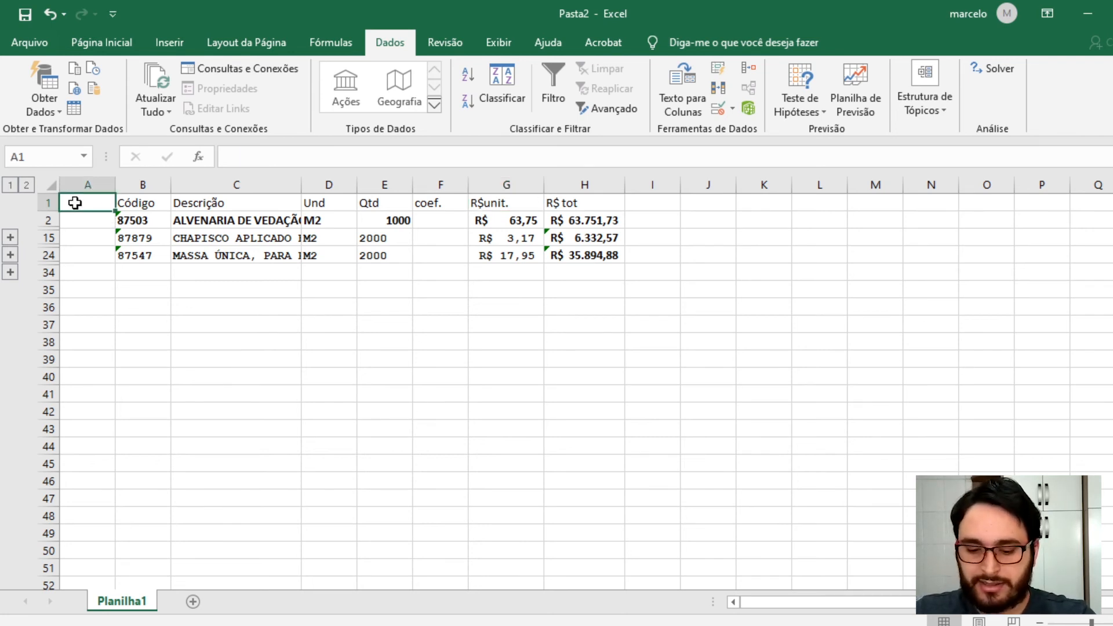
pyautogui.write('item')
pyautogui.press('Return')
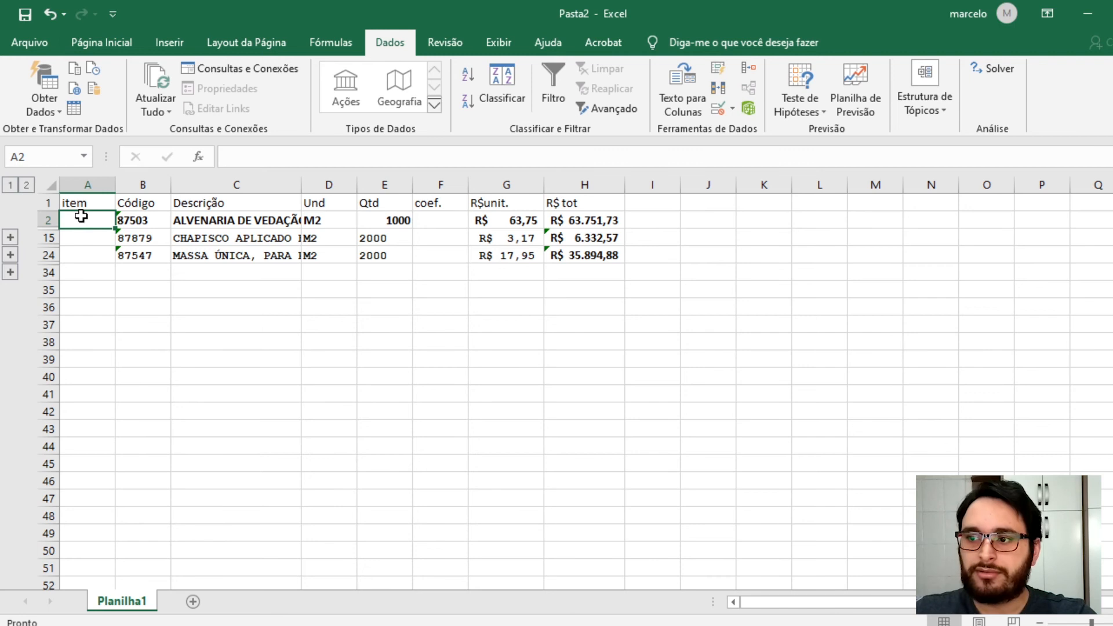
pyautogui.write('1')
pyautogui.press('Return')
pyautogui.write('2')
pyautogui.press('Return')
pyautogui.write('3')
pyautogui.press('Return')
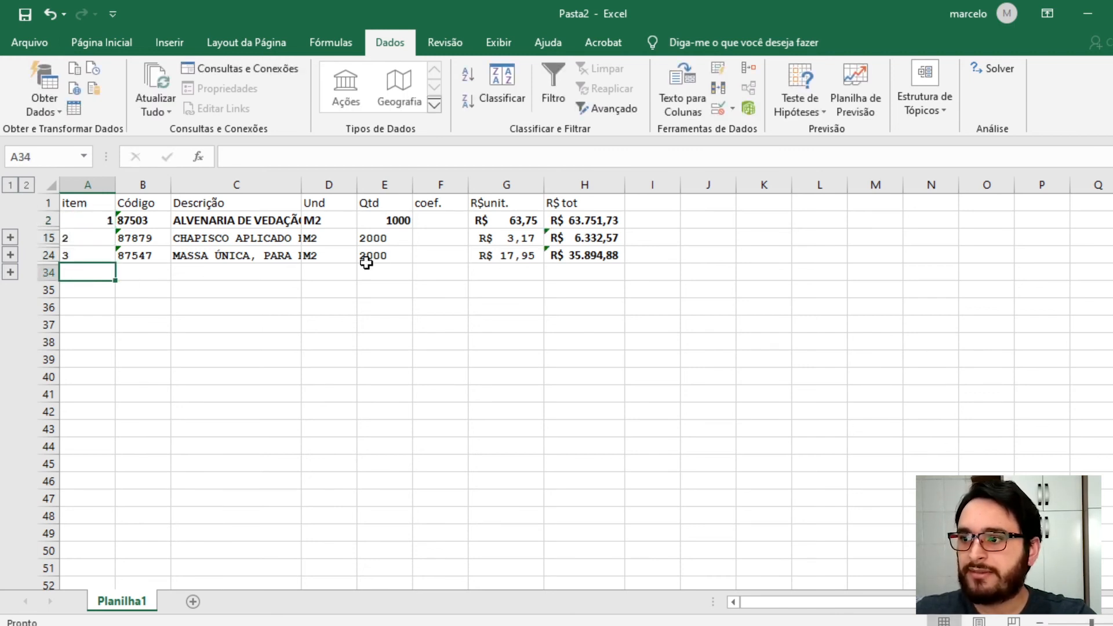
# - Merge and centre cells A34 to G34 and enter the label "Total"
pyautogui.click(436, 268)
pyautogui.moveTo(520, 267); pyautogui.dragTo(86, 271)
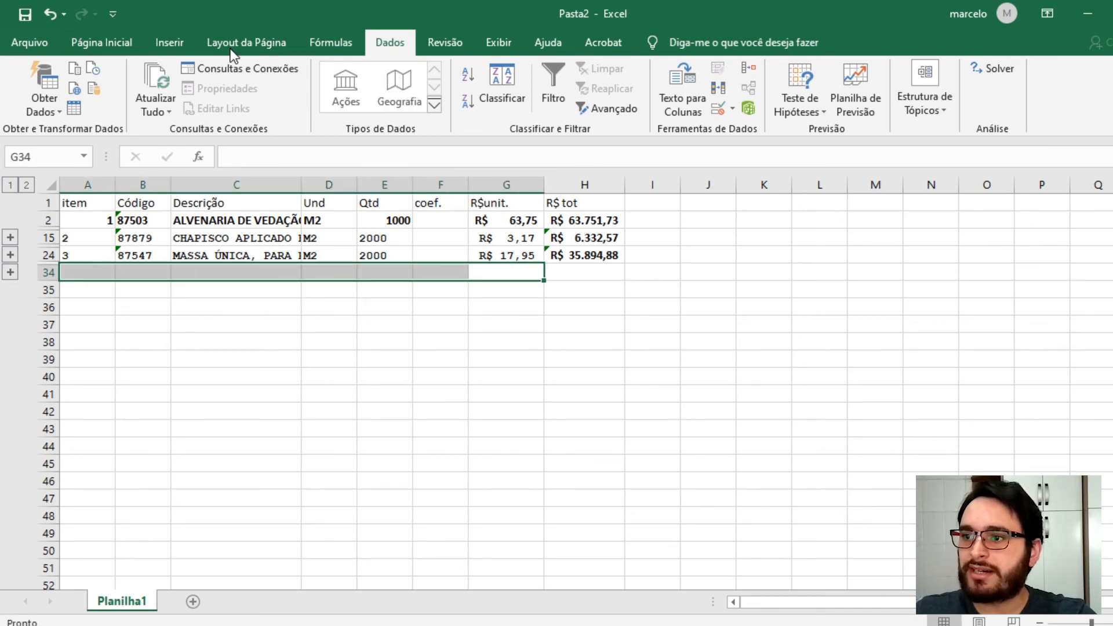
pyautogui.click(87, 43)
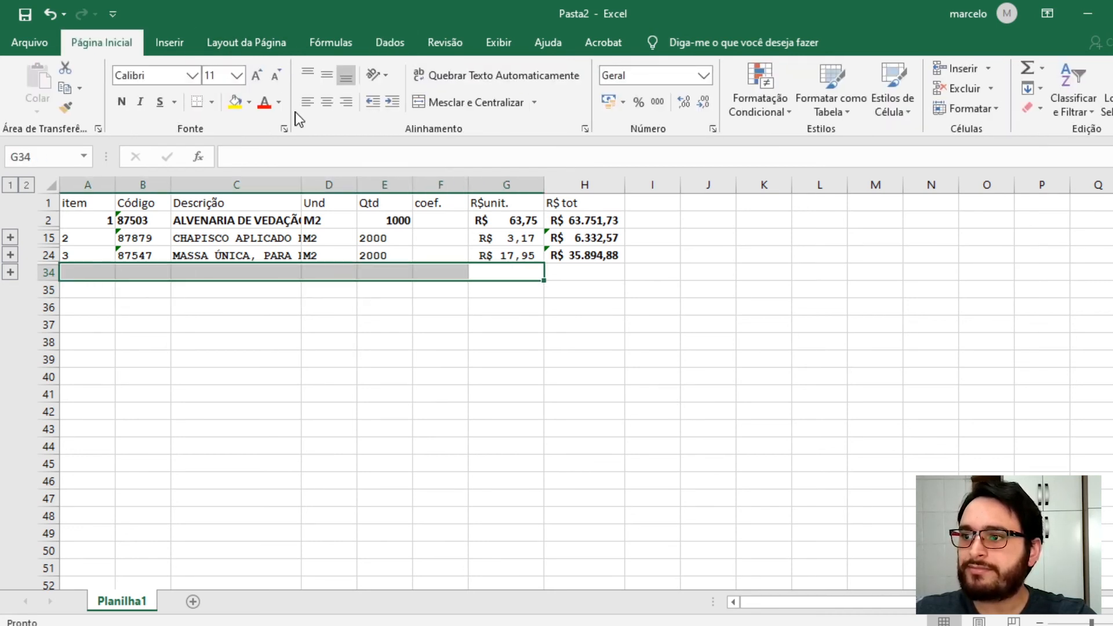
pyautogui.click(443, 105)
pyautogui.write('Tota')
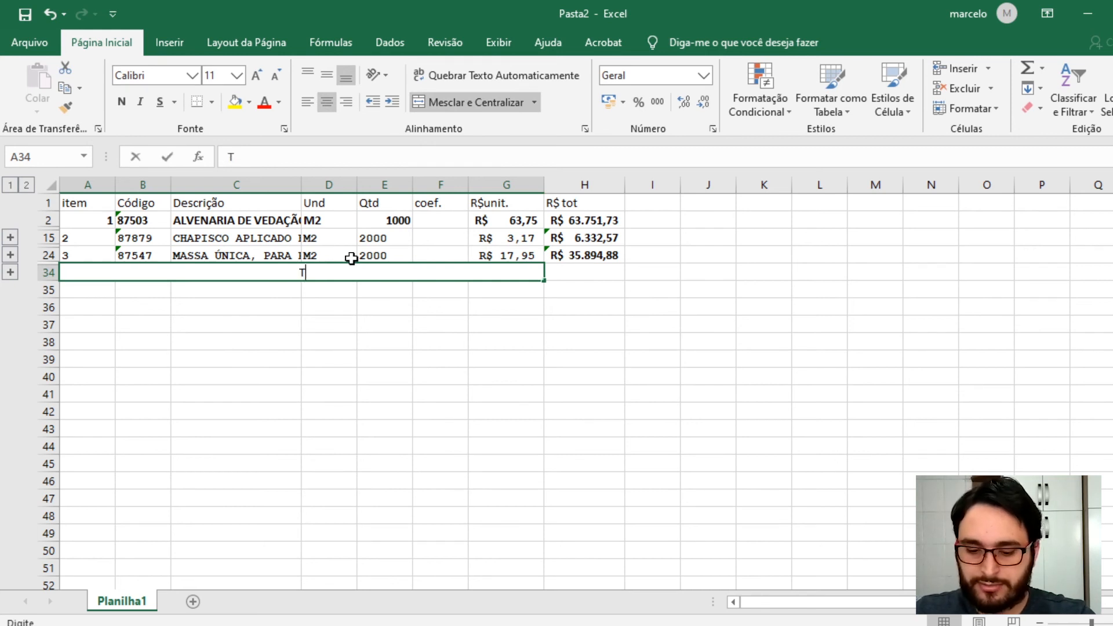
pyautogui.press('Return')
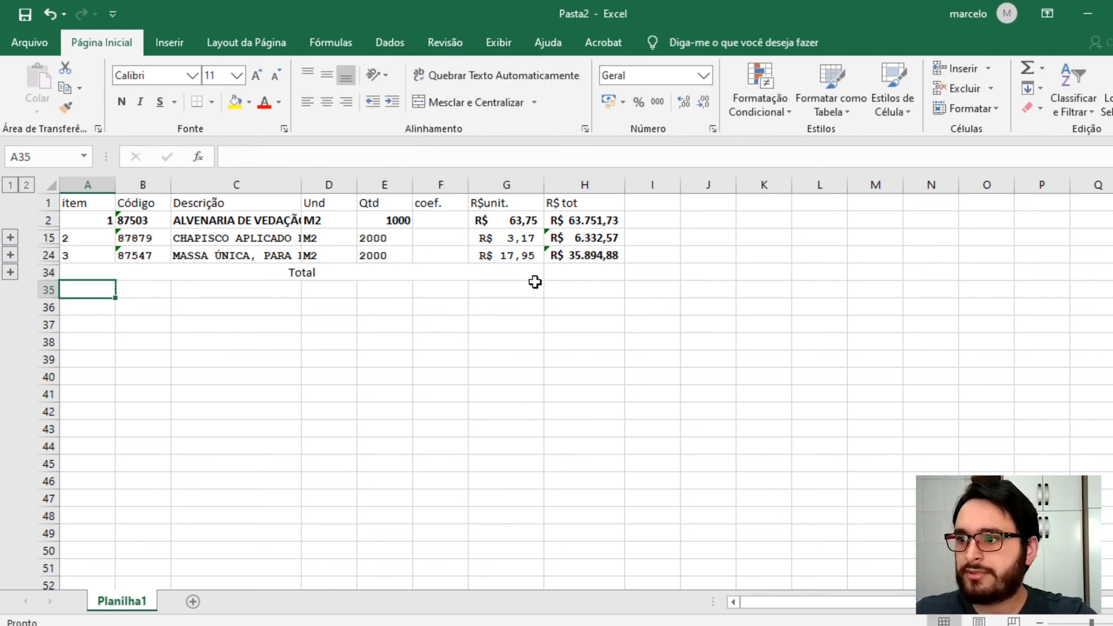
# - Sum the three composition totals in H34 with the formula =H24+H15+H2
pyautogui.click(600, 267)
pyautogui.write('=')
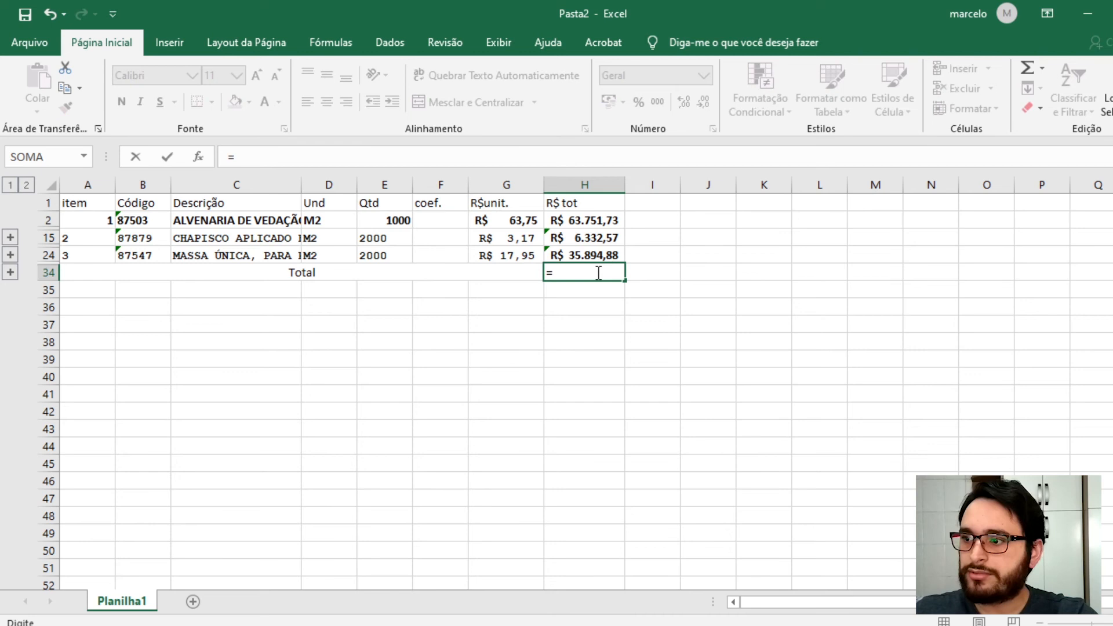
pyautogui.click(597, 255)
pyautogui.write('+')
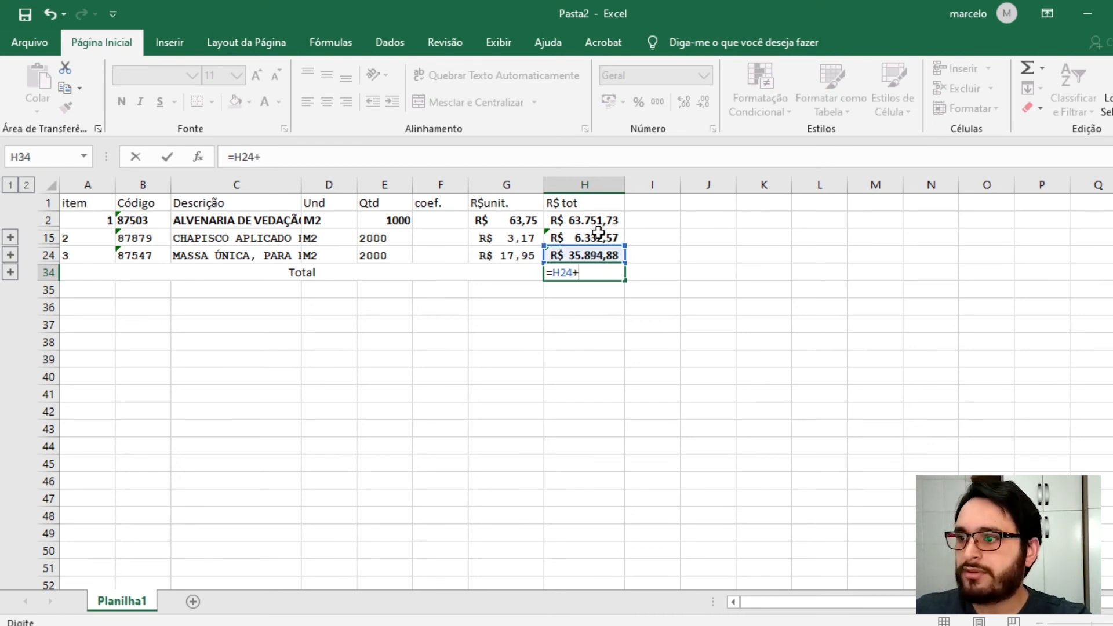
pyautogui.click(598, 242)
pyautogui.write('+')
pyautogui.click(591, 220)
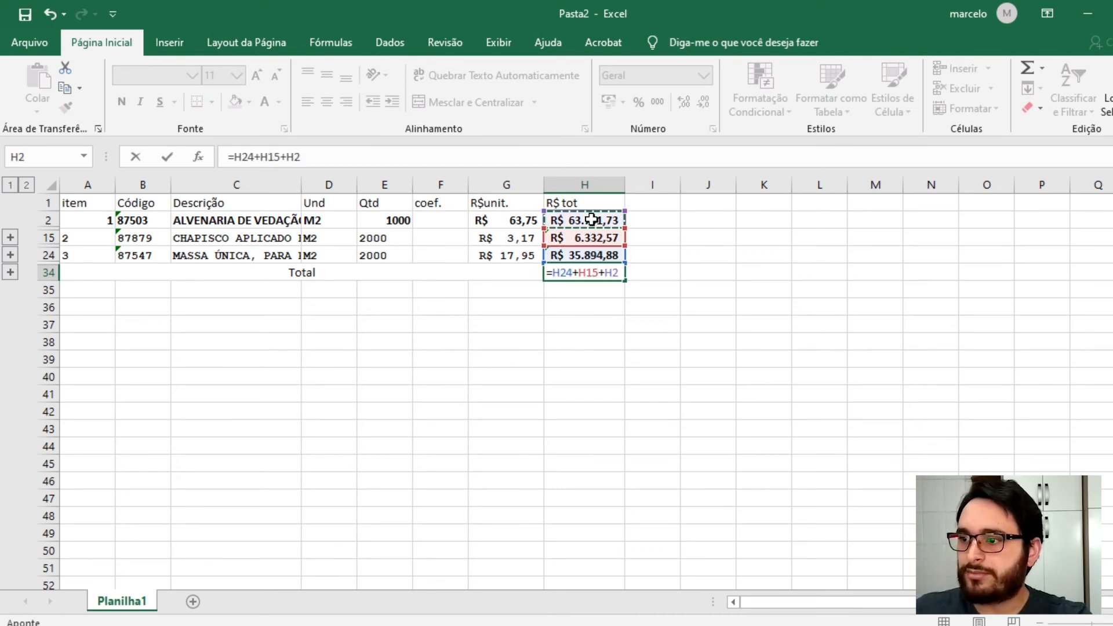
pyautogui.press('Return')
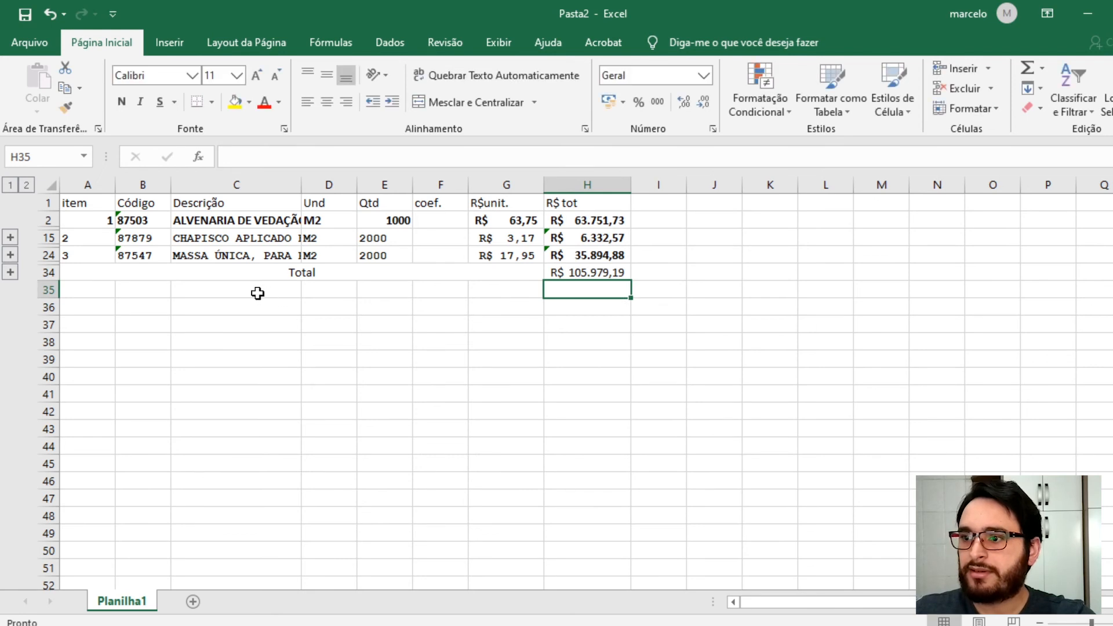
# - Merge and centre cells A35 to G35 and enter the label "BDI"
pyautogui.moveTo(82, 293); pyautogui.dragTo(481, 292)
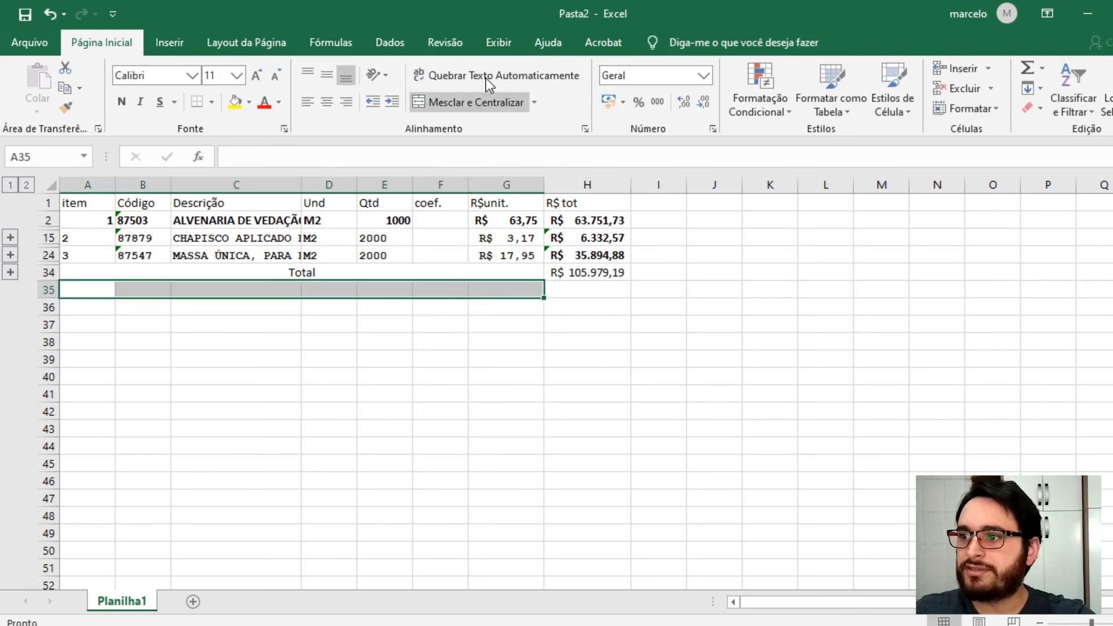
pyautogui.click(462, 105)
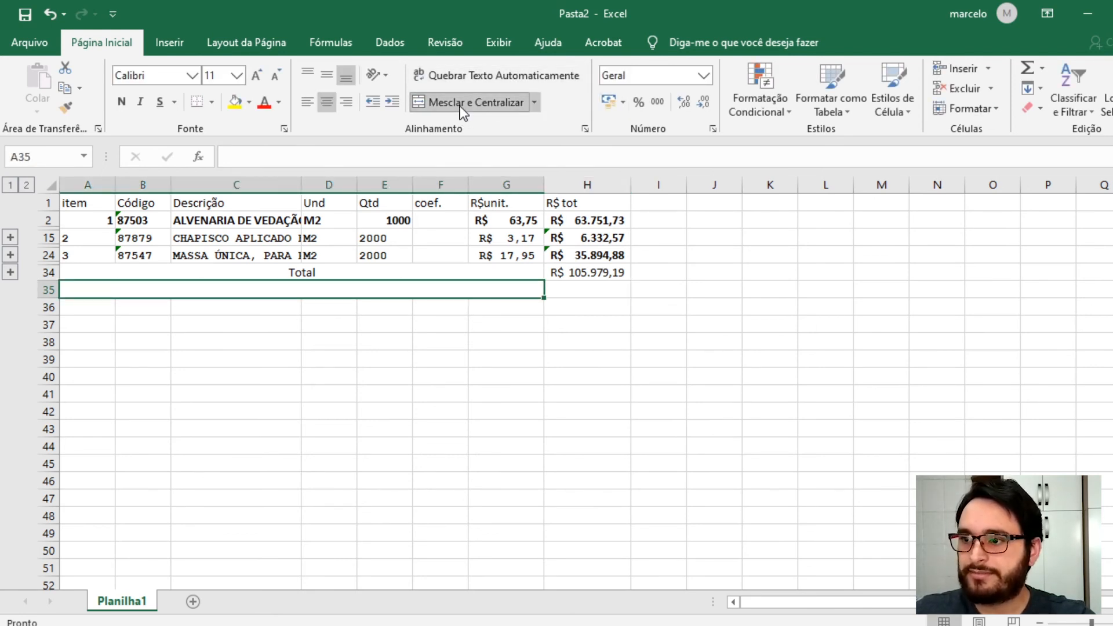
pyautogui.write('BDI')
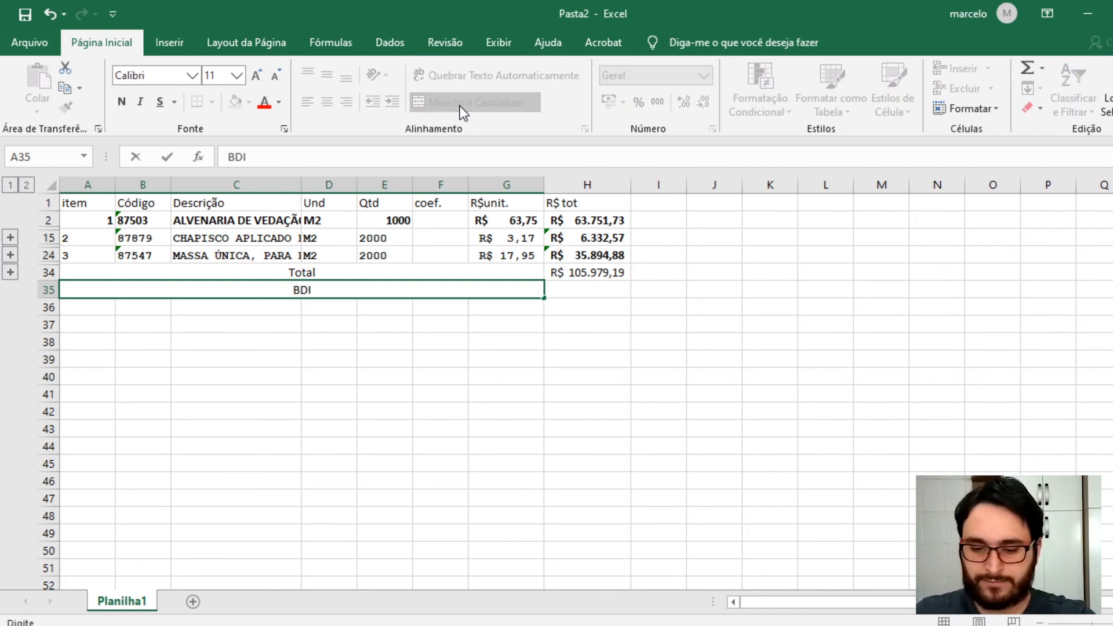
pyautogui.press('Return')
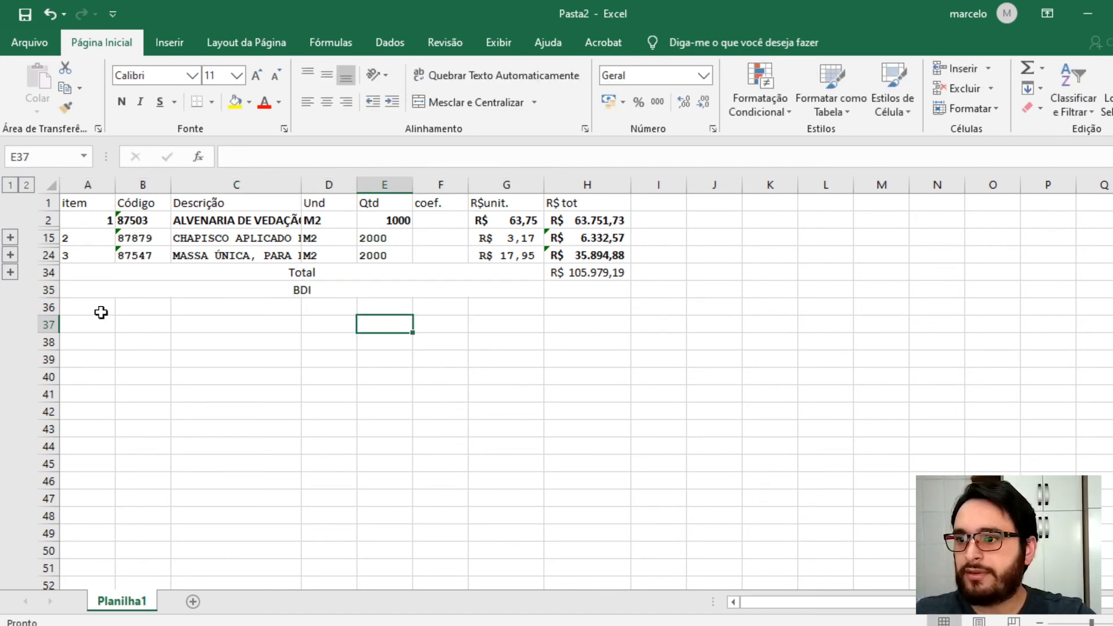
# - Merge and centre cells A36 to G36 and enter the label "Venda"
pyautogui.moveTo(100, 309); pyautogui.dragTo(474, 307)
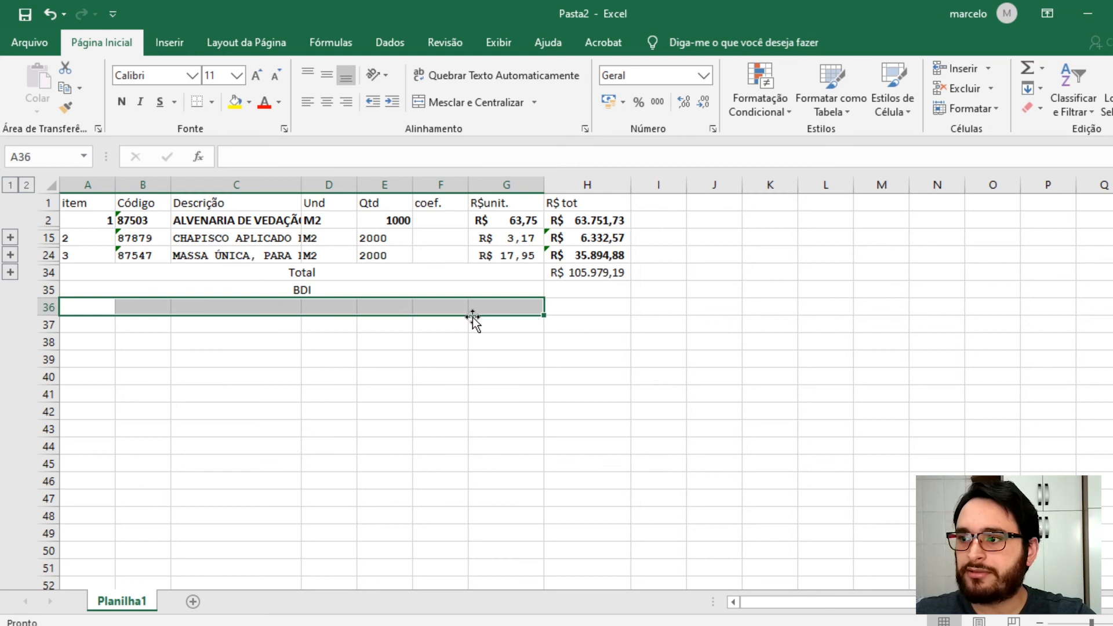
pyautogui.click(469, 104)
pyautogui.write('Venda')
# - Rename the "Total" label in row 34 to "Custo"
pyautogui.click(418, 273)
pyautogui.doubleClick(422, 277)
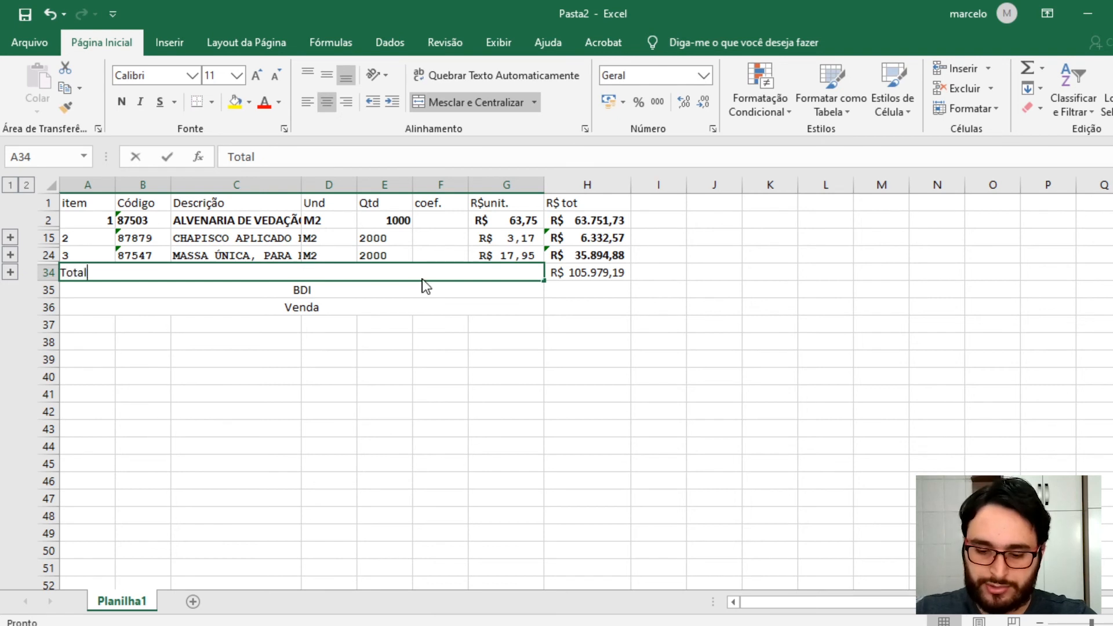
pyautogui.press('BackSpace')
pyautogui.press('BackSpace')
pyautogui.press('BackSpace')
pyautogui.press('BackSpace')
pyautogui.press('BackSpace')
pyautogui.write('Cu')
pyautogui.press('Return')
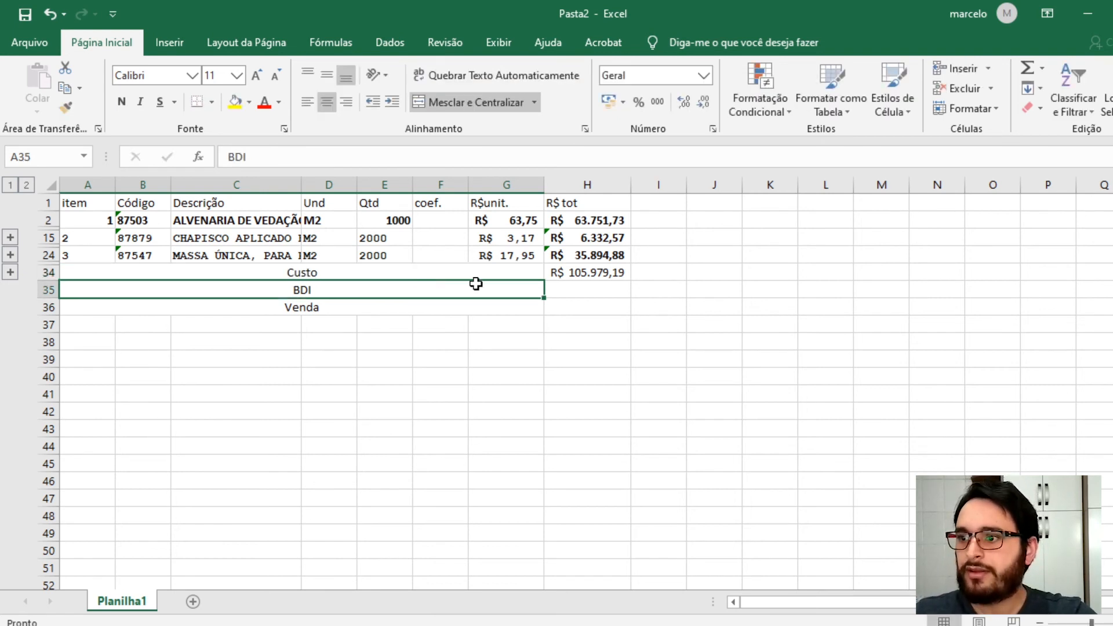
pyautogui.click(510, 375)
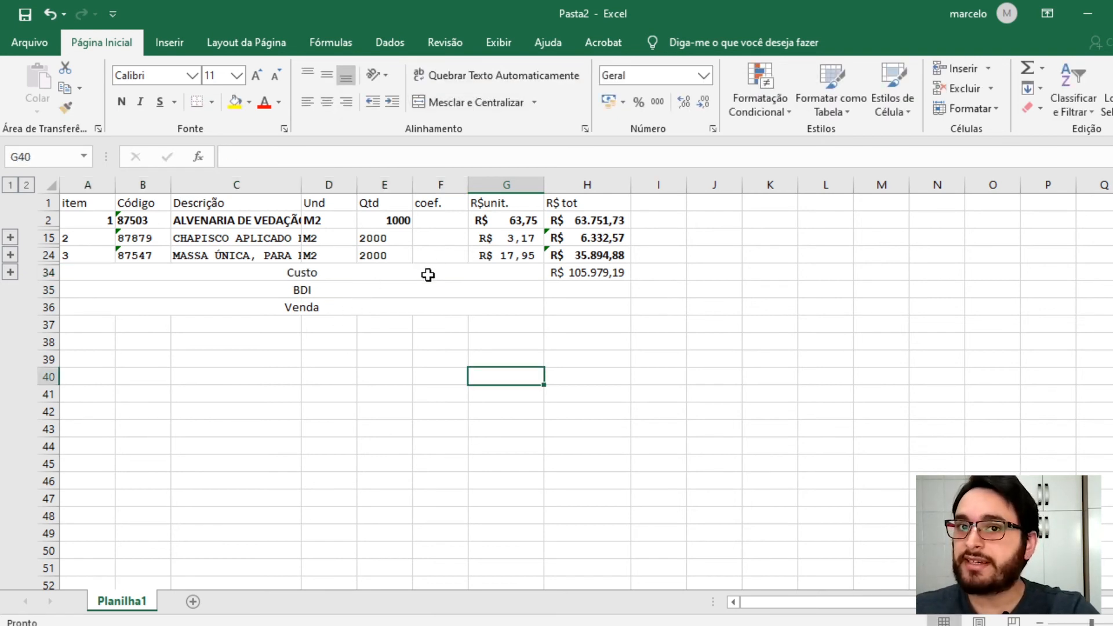
# - Enter a BDI of 30% in H35
pyautogui.click(585, 293)
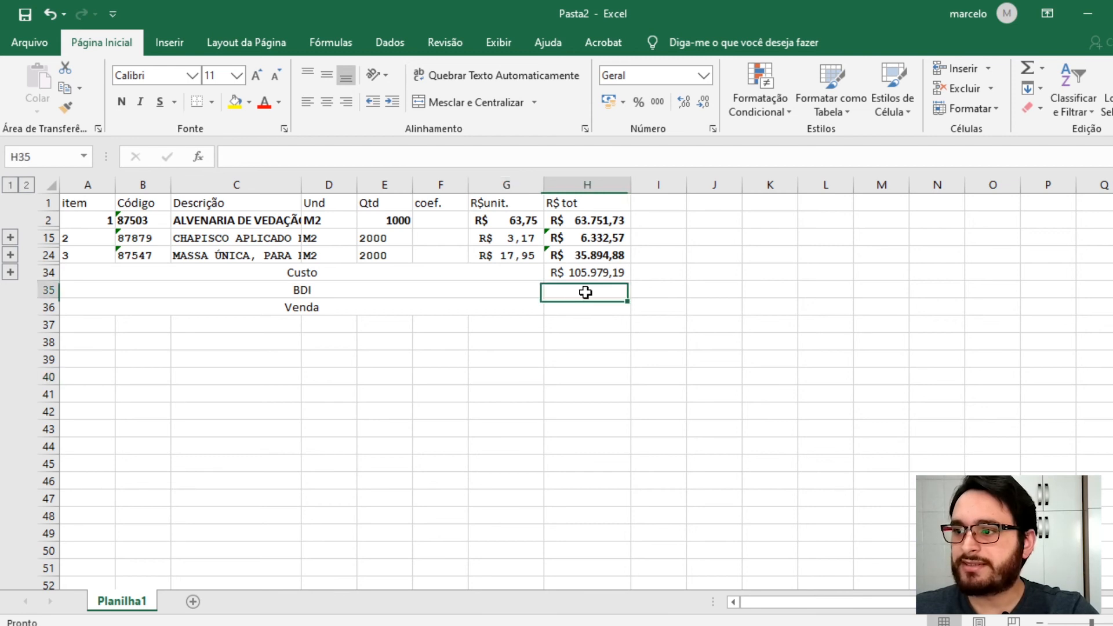
pyautogui.write('30')
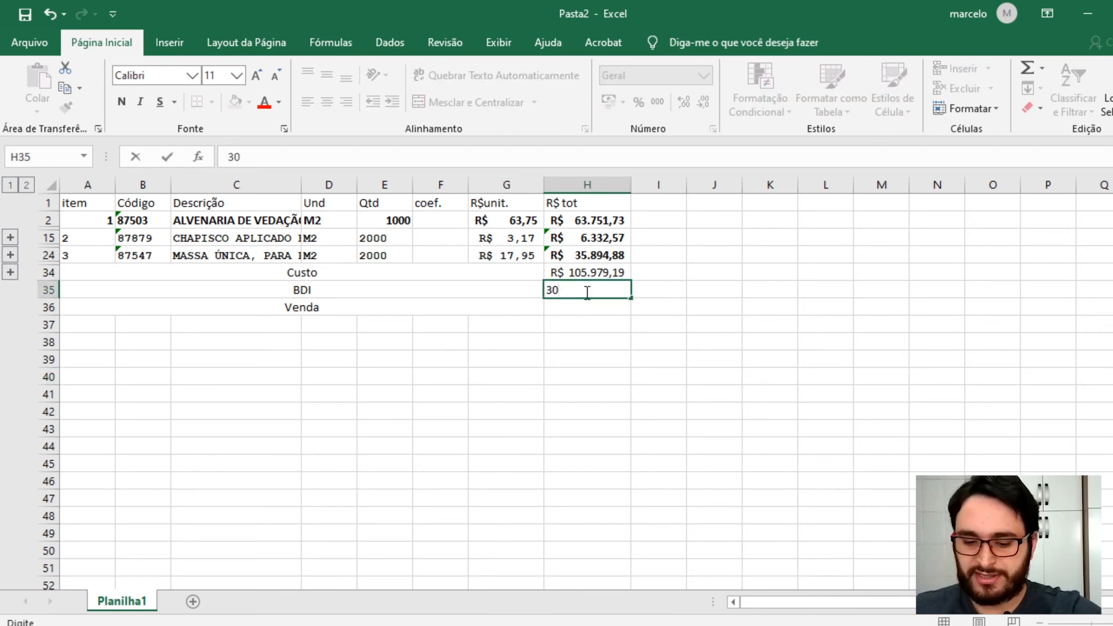
pyautogui.press('Return')
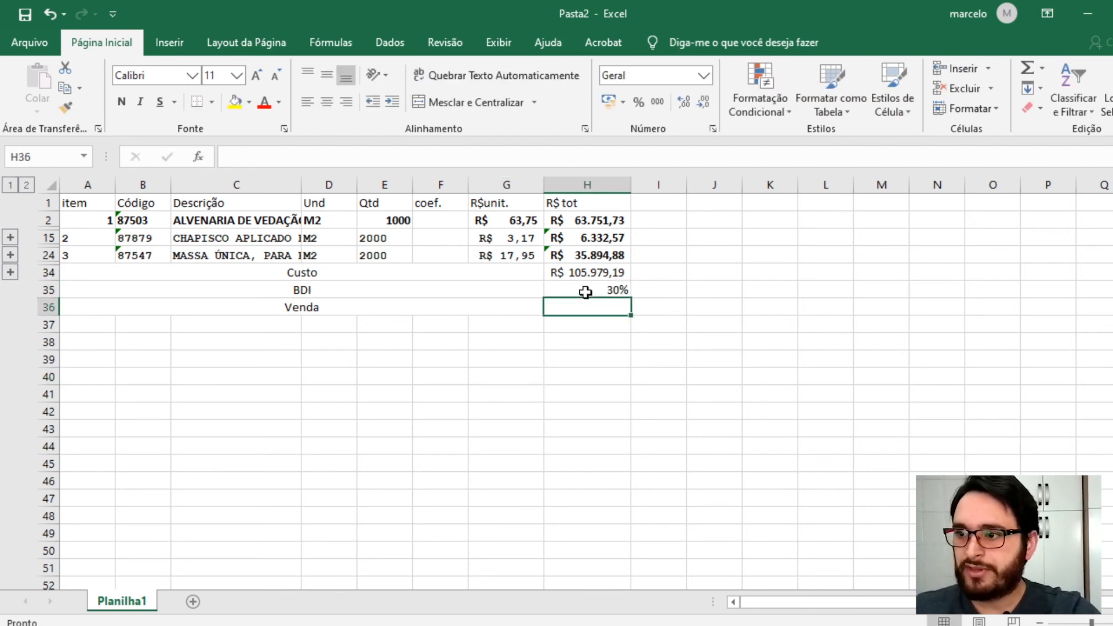
# - Calculate the sale price in H36 with the formula =H34*(1+H35)
pyautogui.write('=')
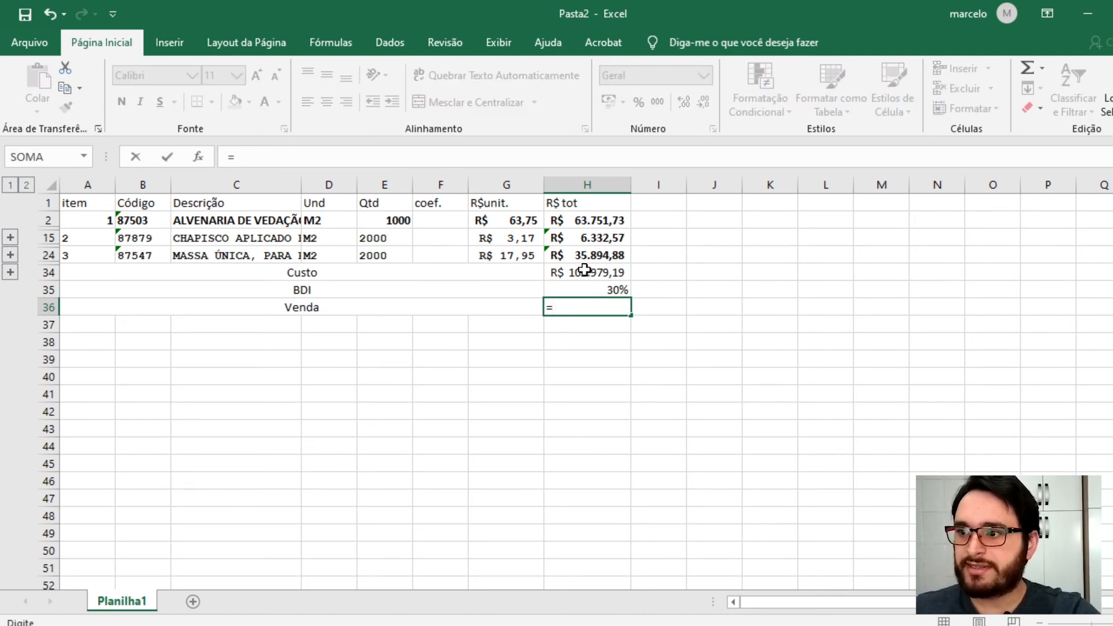
pyautogui.click(583, 273)
pyautogui.write('*')
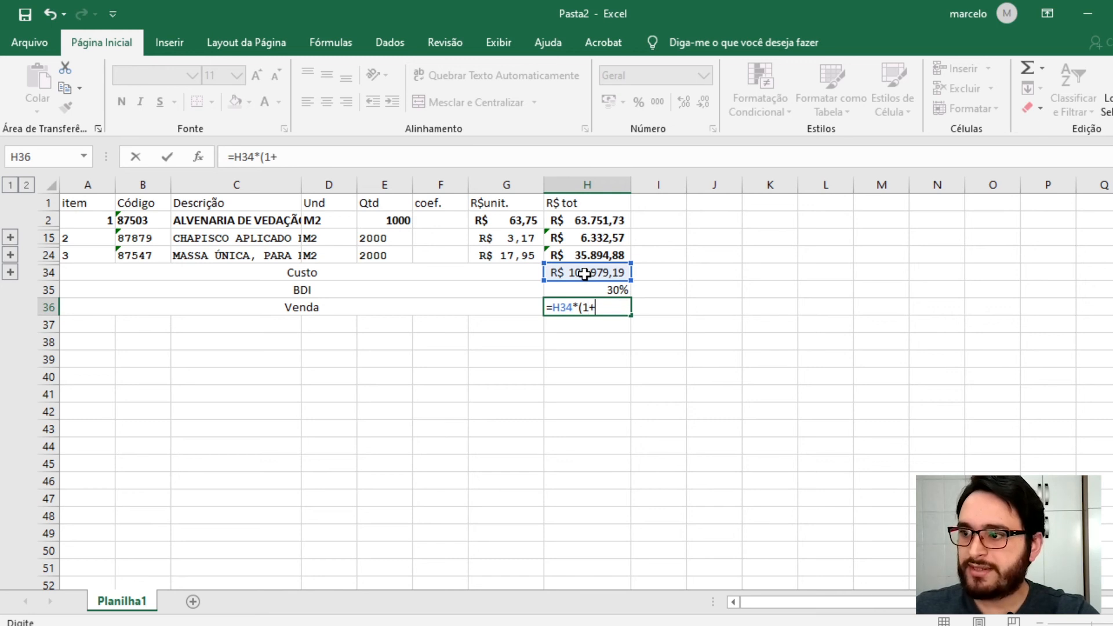
pyautogui.click(579, 292)
pyautogui.write(')')
pyautogui.press('Return')
pyautogui.click(478, 373)
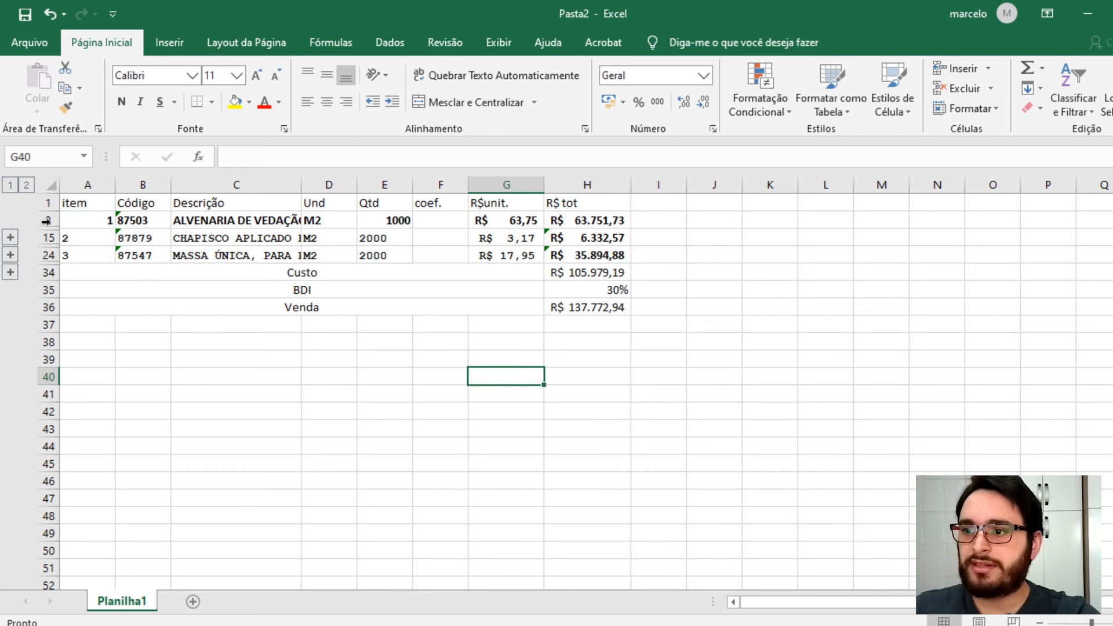
# - Review the Custo, BDI and Venda formulas and expand and collapse the outline to inspect the grouped compositions
pyautogui.click(582, 279)
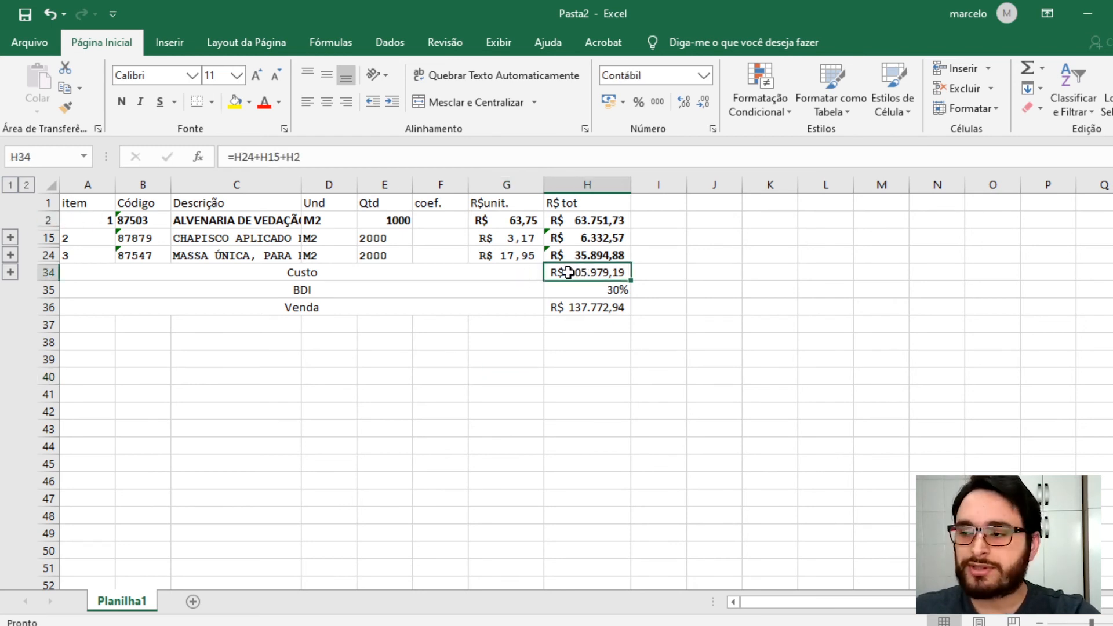
pyautogui.click(588, 288)
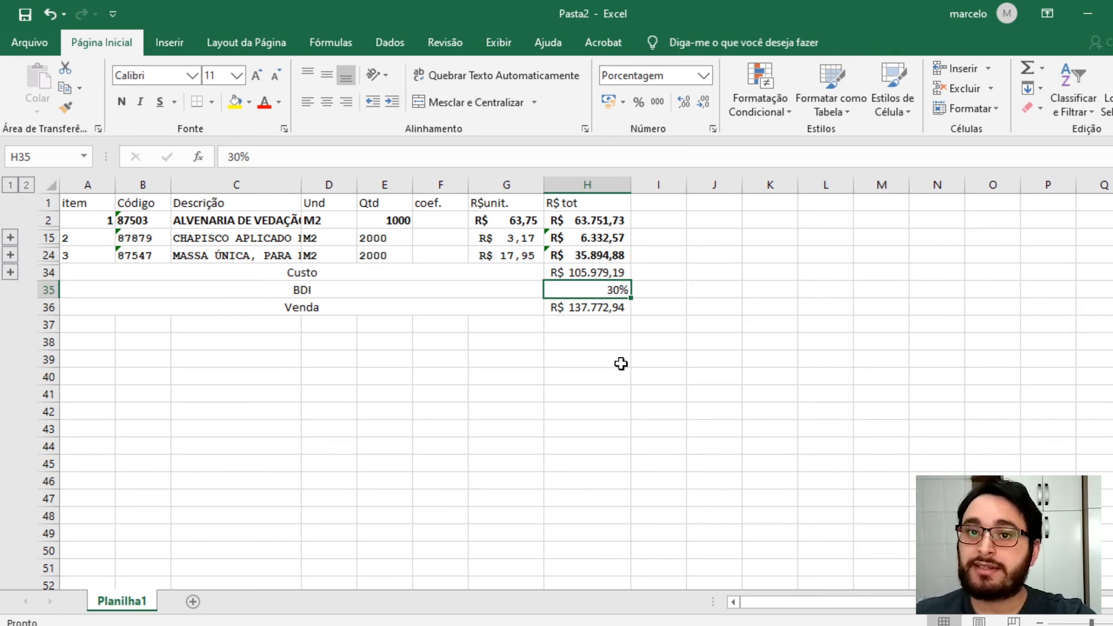
pyautogui.click(581, 310)
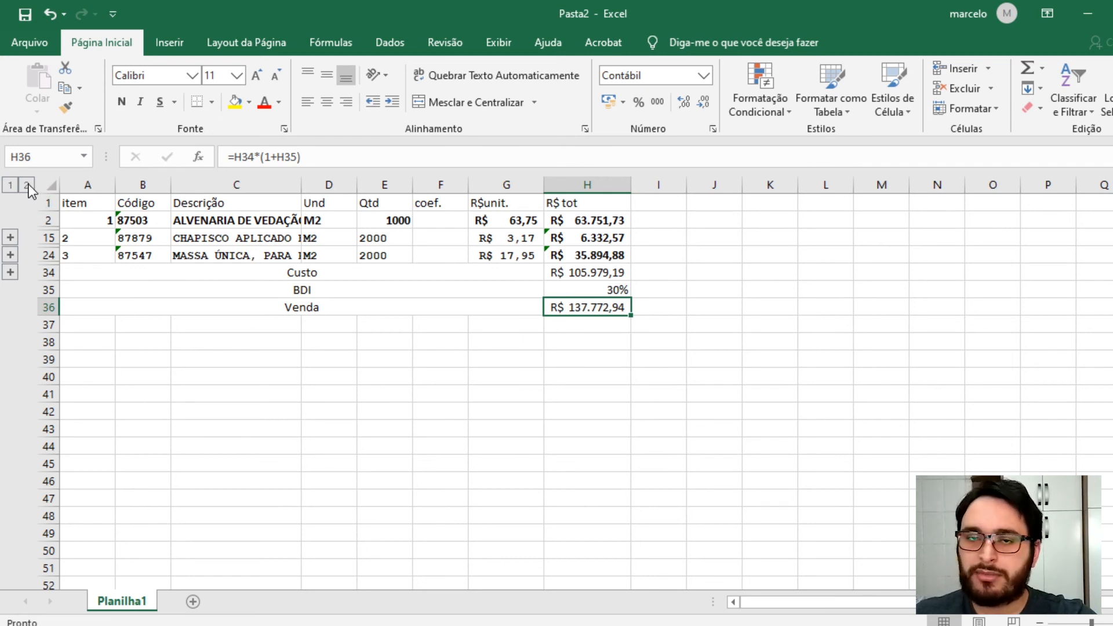
pyautogui.click(442, 344)
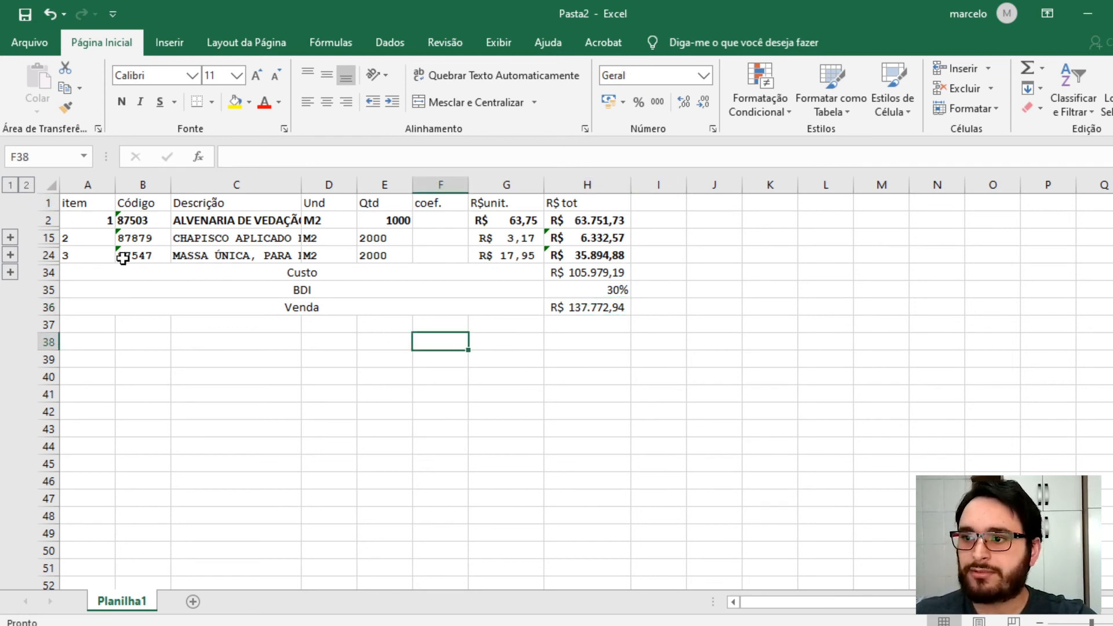
pyautogui.click(27, 186)
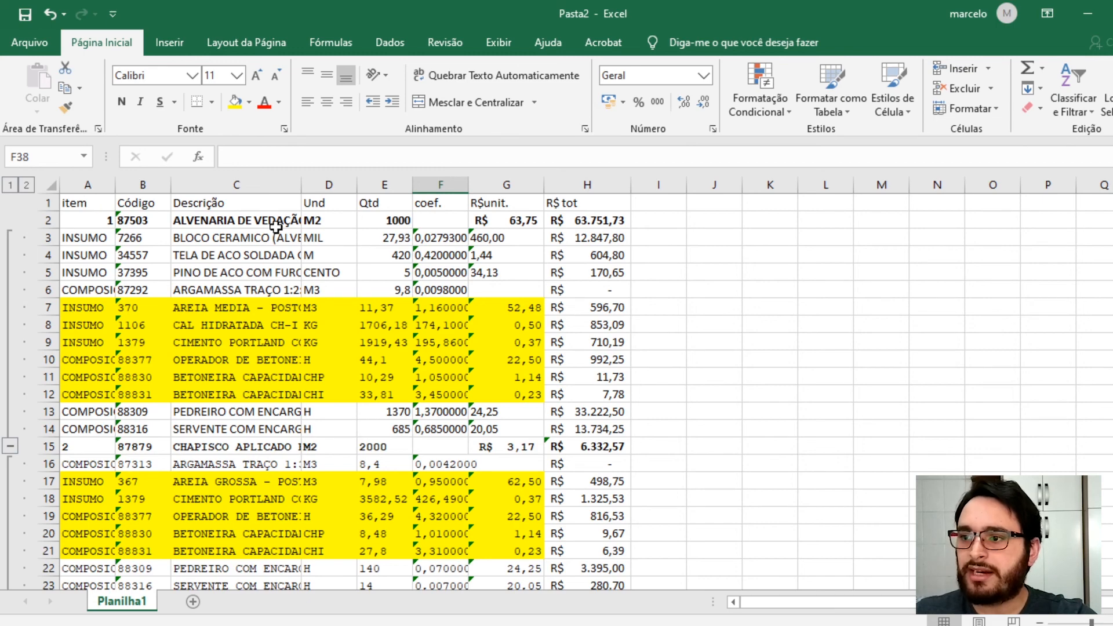
pyautogui.scroll(-8, 276, 227)
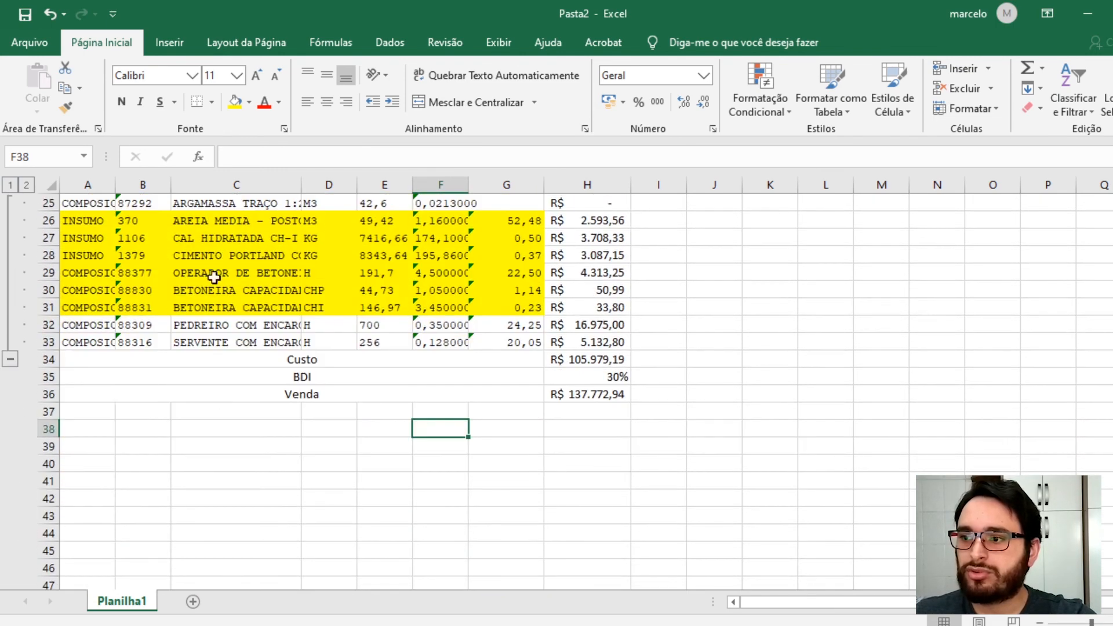
pyautogui.scroll(8, 267, 290)
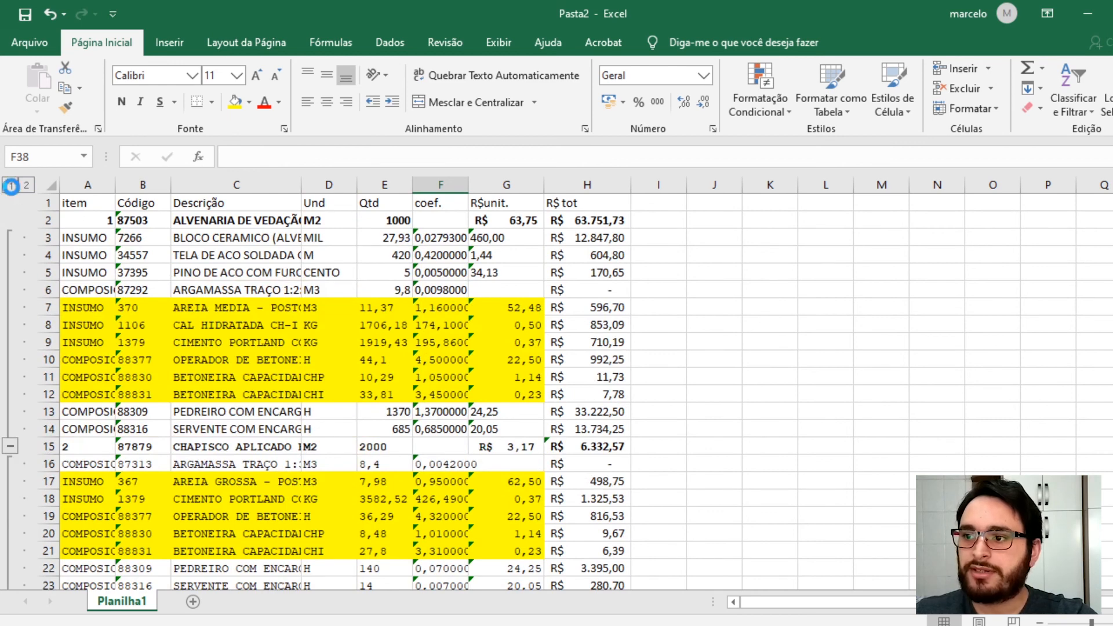
pyautogui.click(11, 186)
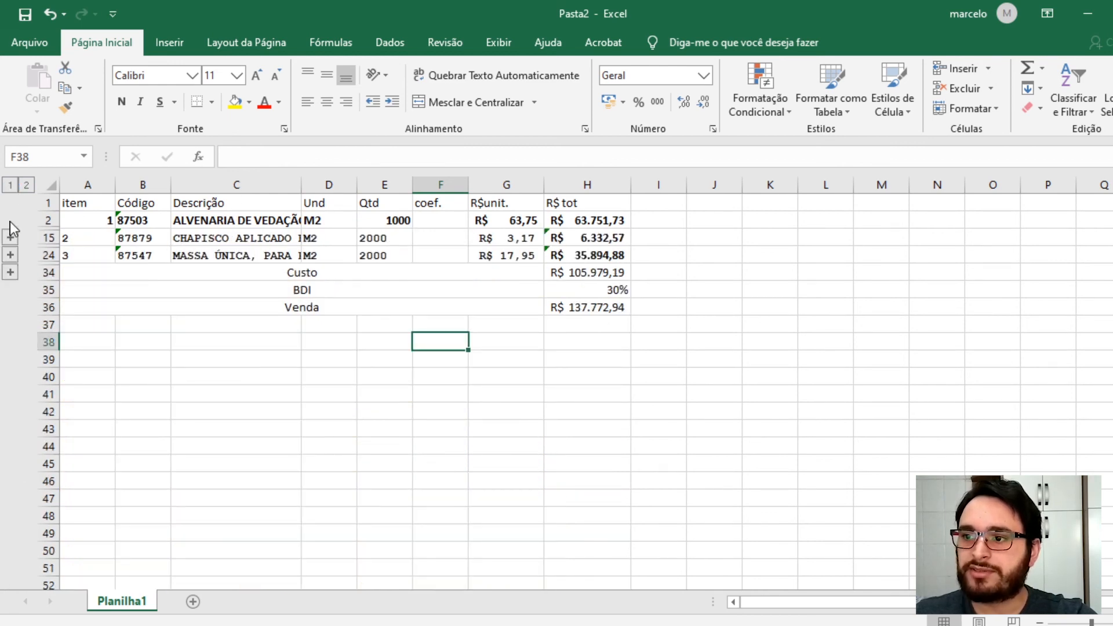
pyautogui.click(48, 220)
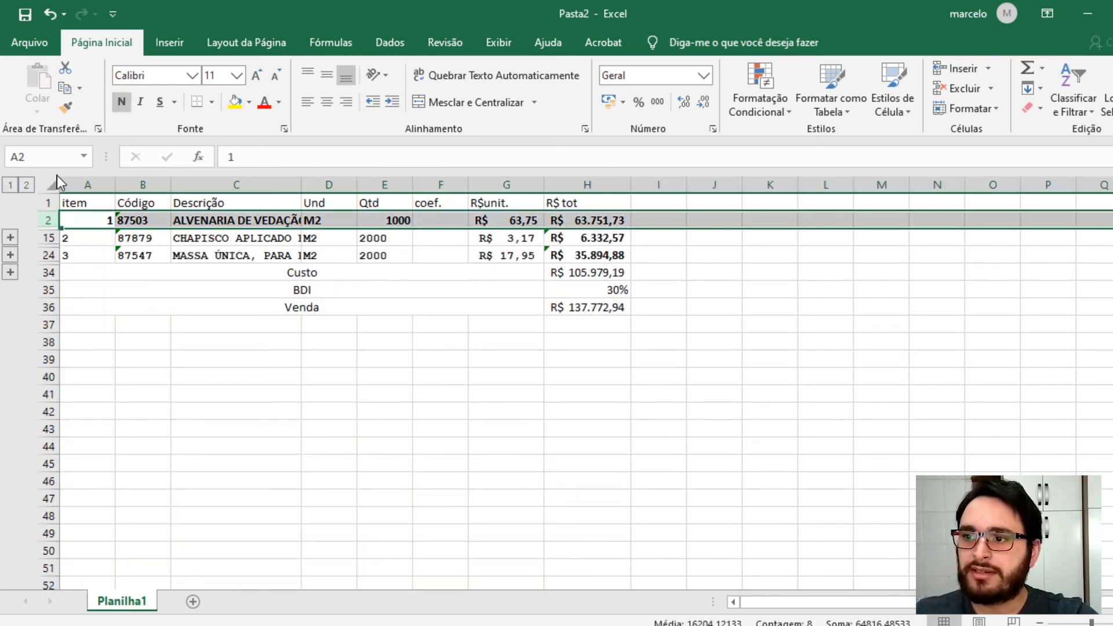
pyautogui.click(117, 102)
pyautogui.click(119, 102)
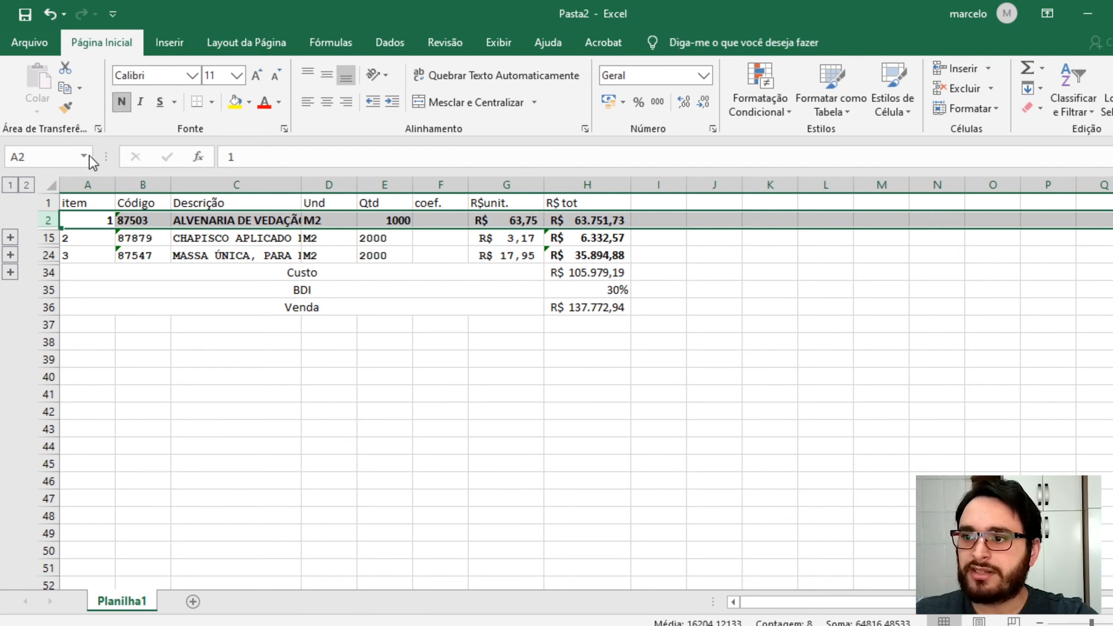
pyautogui.click(47, 239)
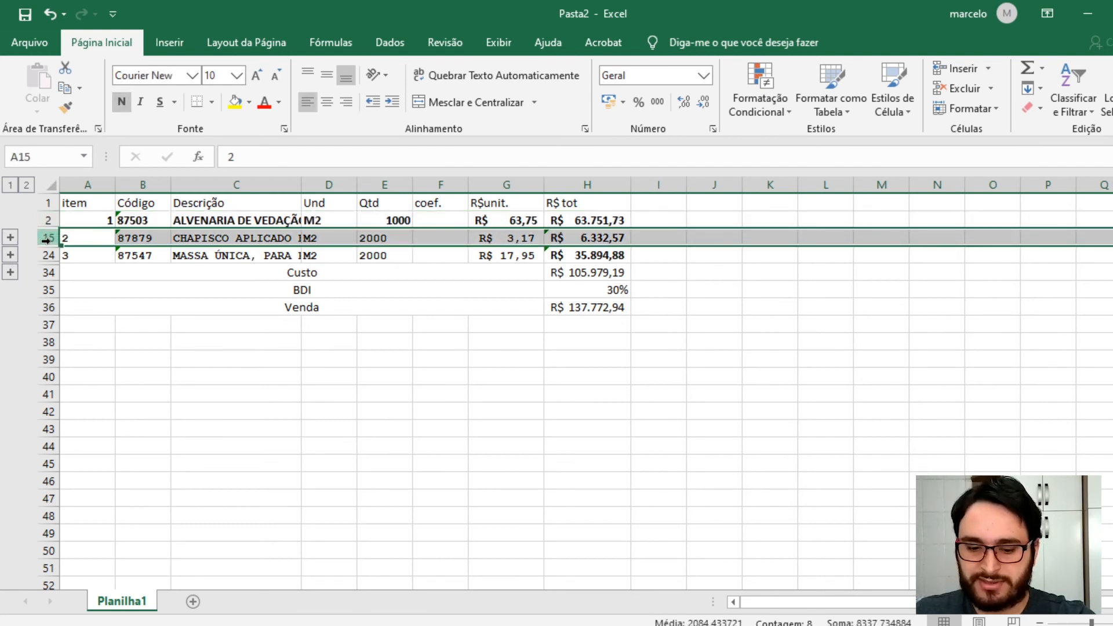
pyautogui.click(48, 255)
pyautogui.click(95, 257)
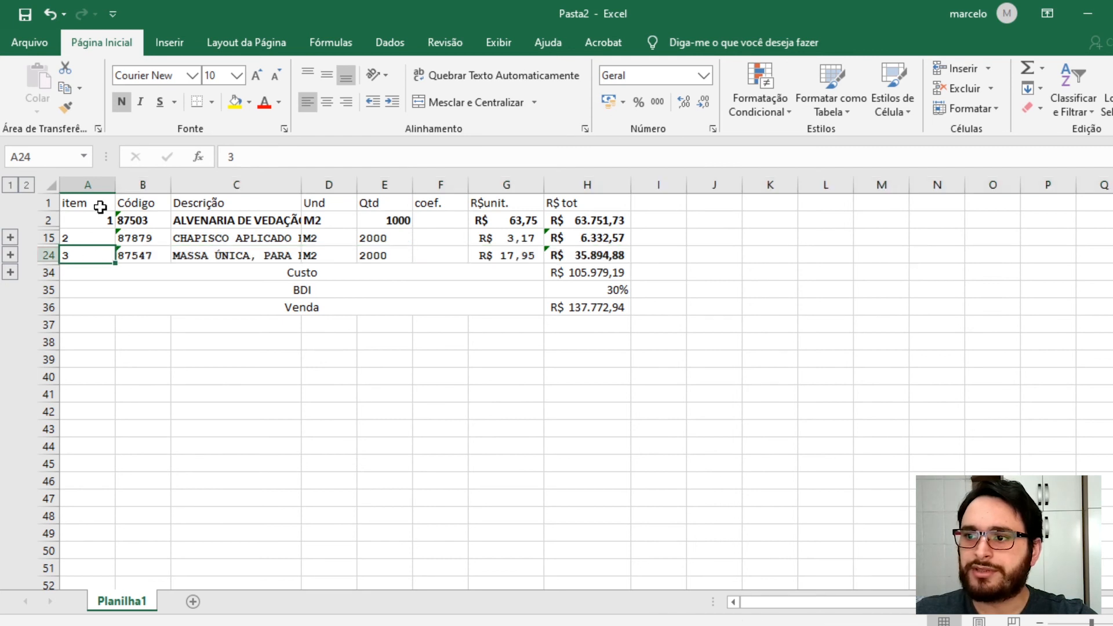
# - Fill the header row A1:H1 with a light gray background
pyautogui.click(48, 203)
pyautogui.moveTo(68, 204); pyautogui.dragTo(553, 200)
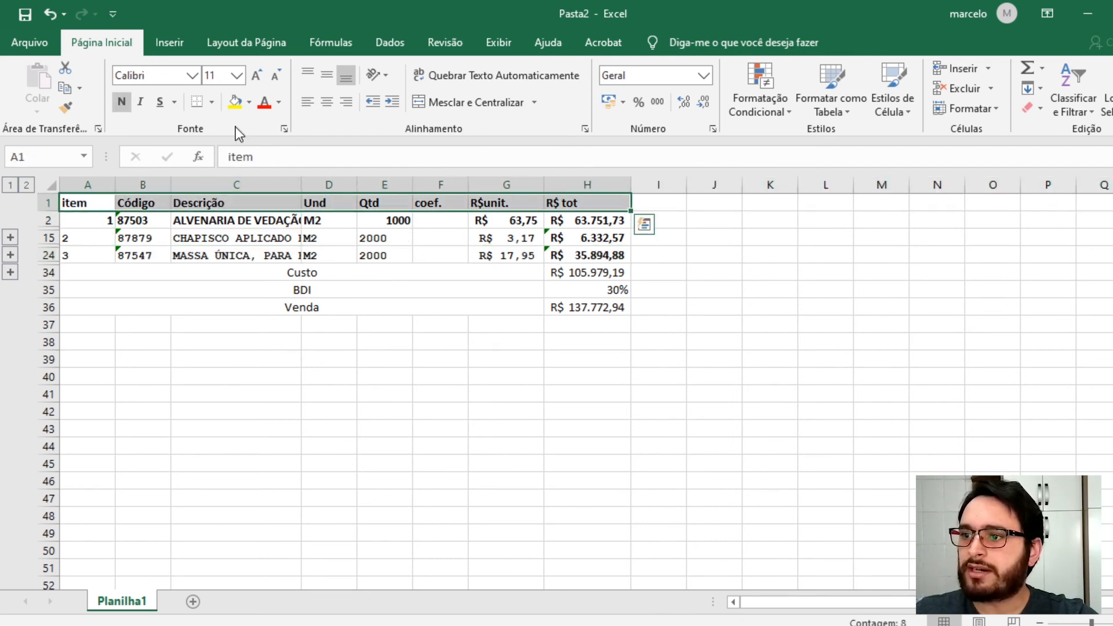
pyautogui.click(248, 104)
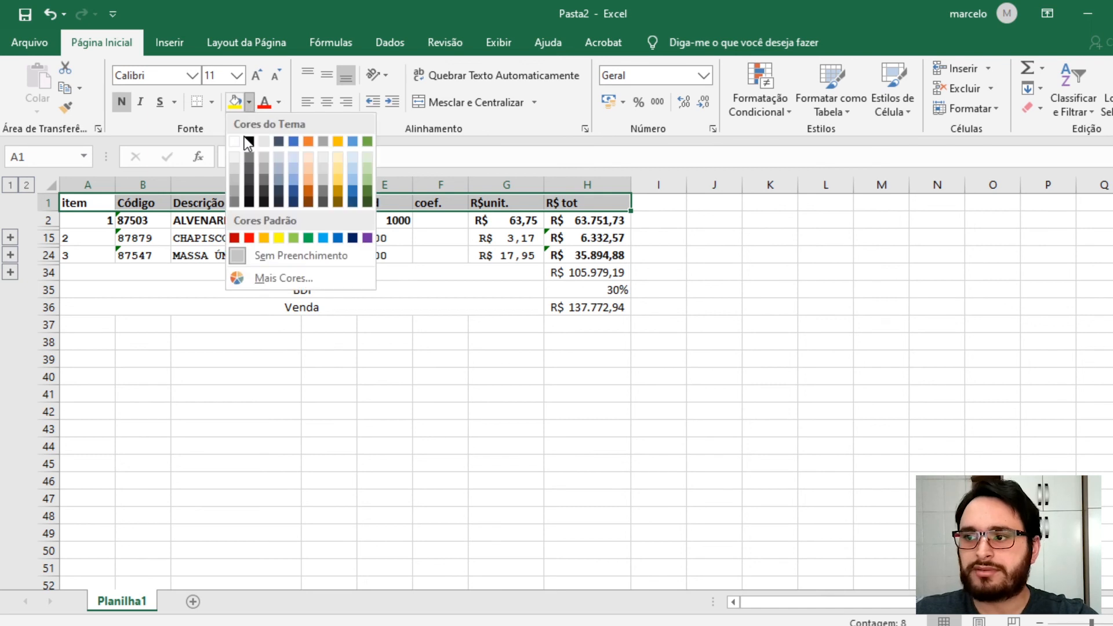
pyautogui.click(234, 167)
# - Apply the same light gray fill to the Custo, BDI and Venda rows 34 to 36
pyautogui.click(239, 336)
pyautogui.click(260, 276)
pyautogui.moveTo(337, 276); pyautogui.dragTo(578, 304)
pyautogui.press('F4')
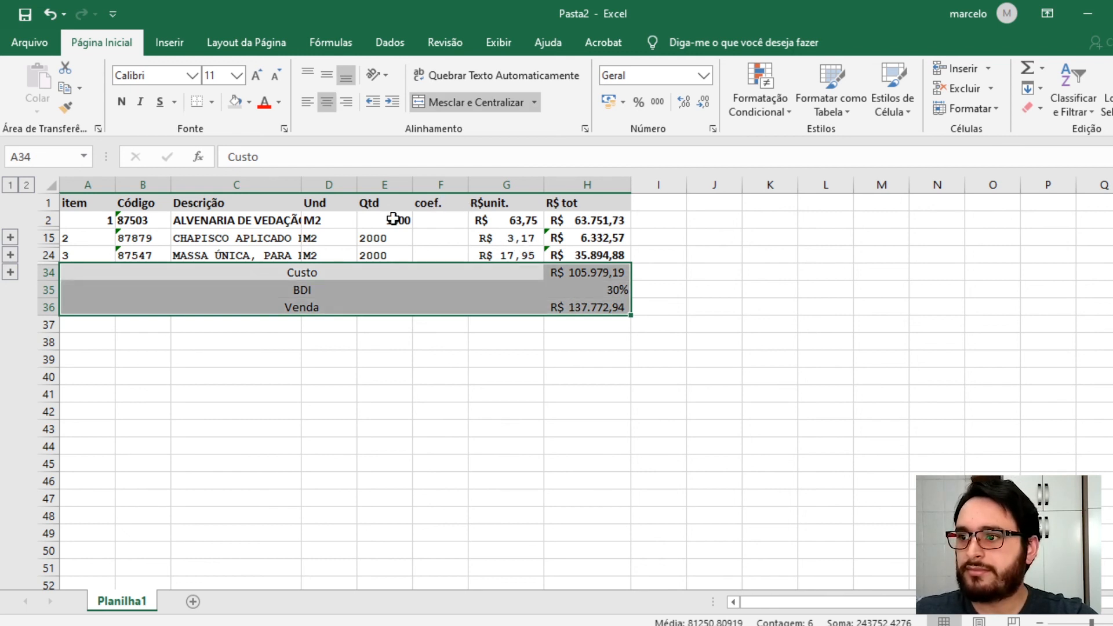
# - Apply all borders to the whole table from A1 to H36
pyautogui.moveTo(101, 204); pyautogui.dragTo(591, 305)
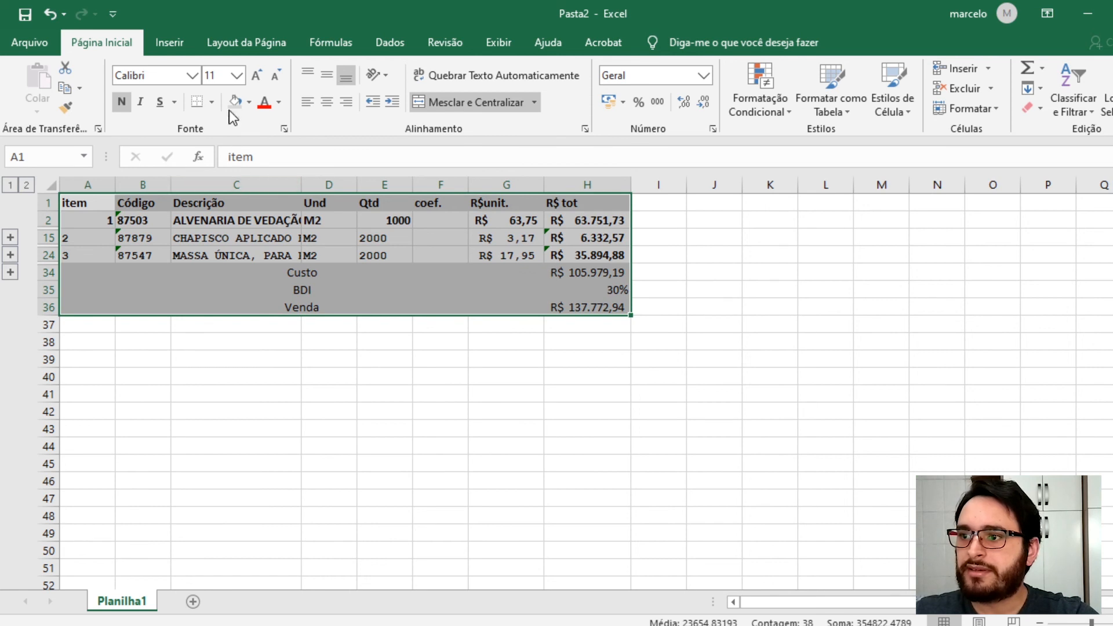
pyautogui.click(211, 102)
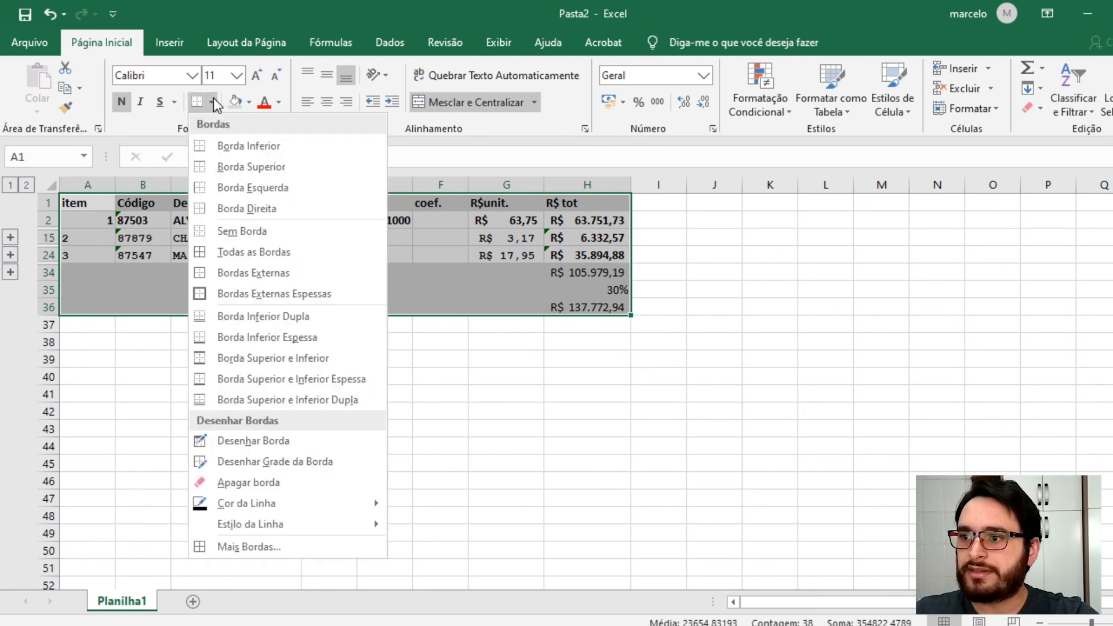
pyautogui.click(255, 255)
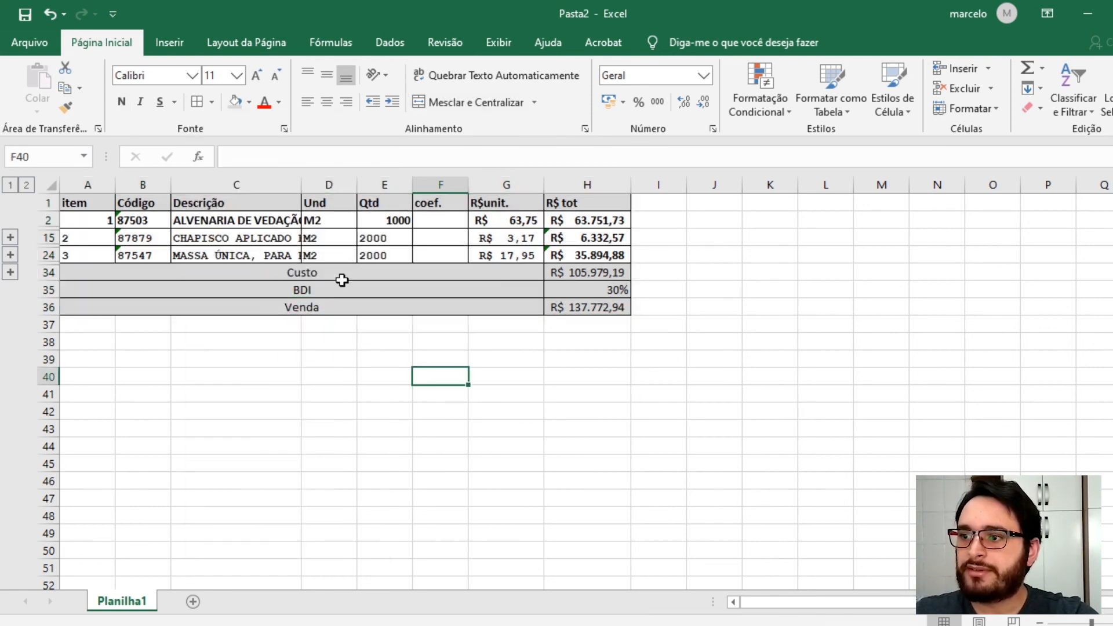
# - Widen the Descrição column and wrap the text of the three composition descriptions in C2, C15 and C24
pyautogui.moveTo(302, 184); pyautogui.dragTo(396, 185)
pyautogui.click(316, 219)
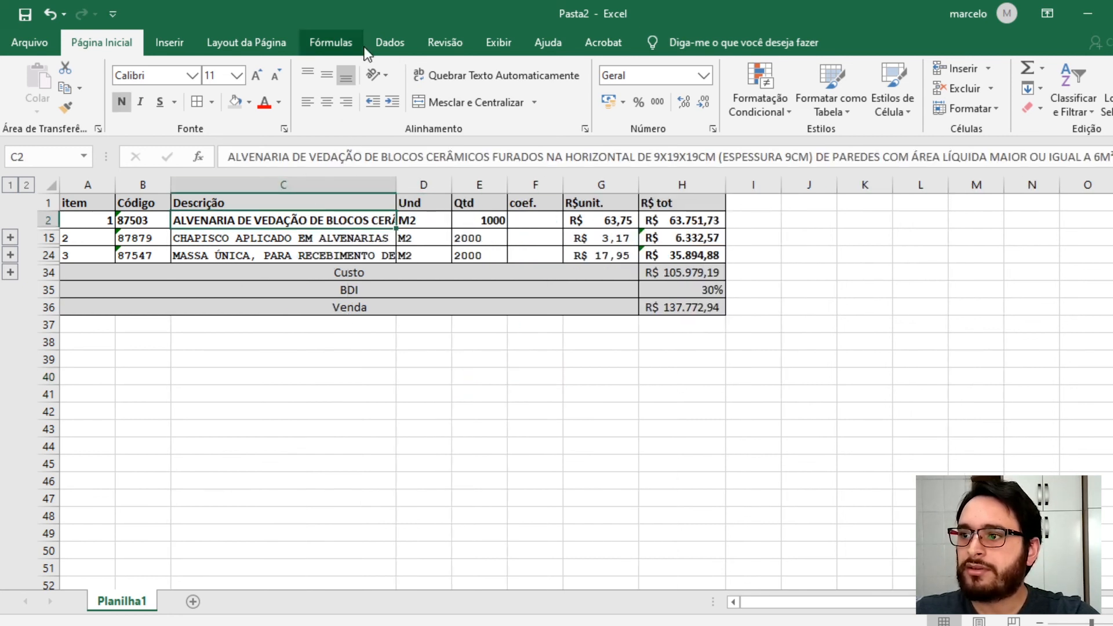
pyautogui.click(442, 76)
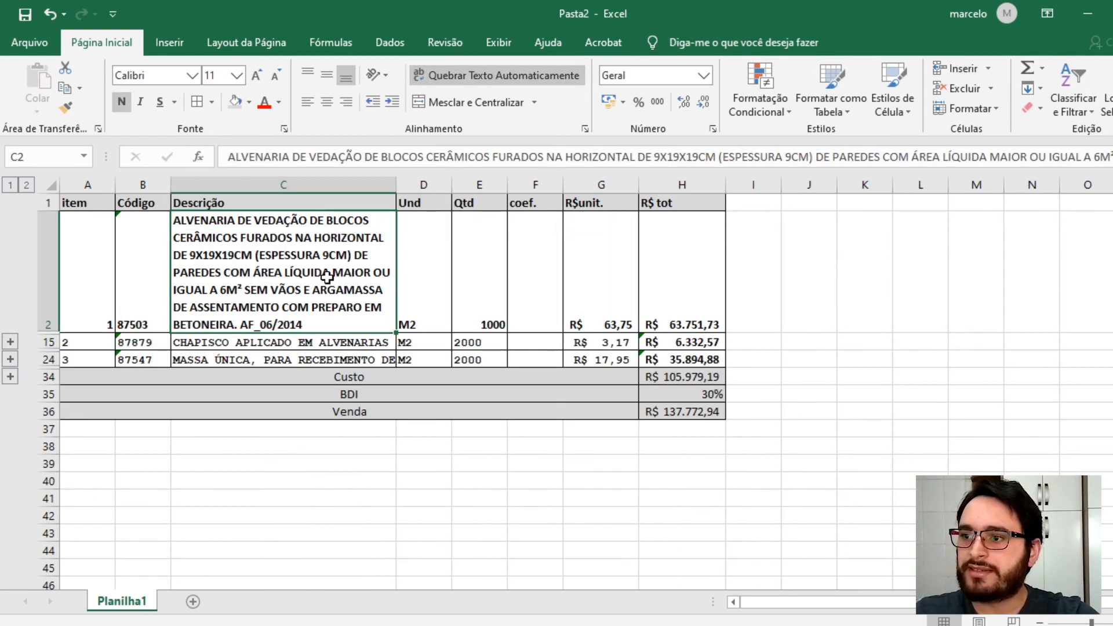
pyautogui.click(301, 338)
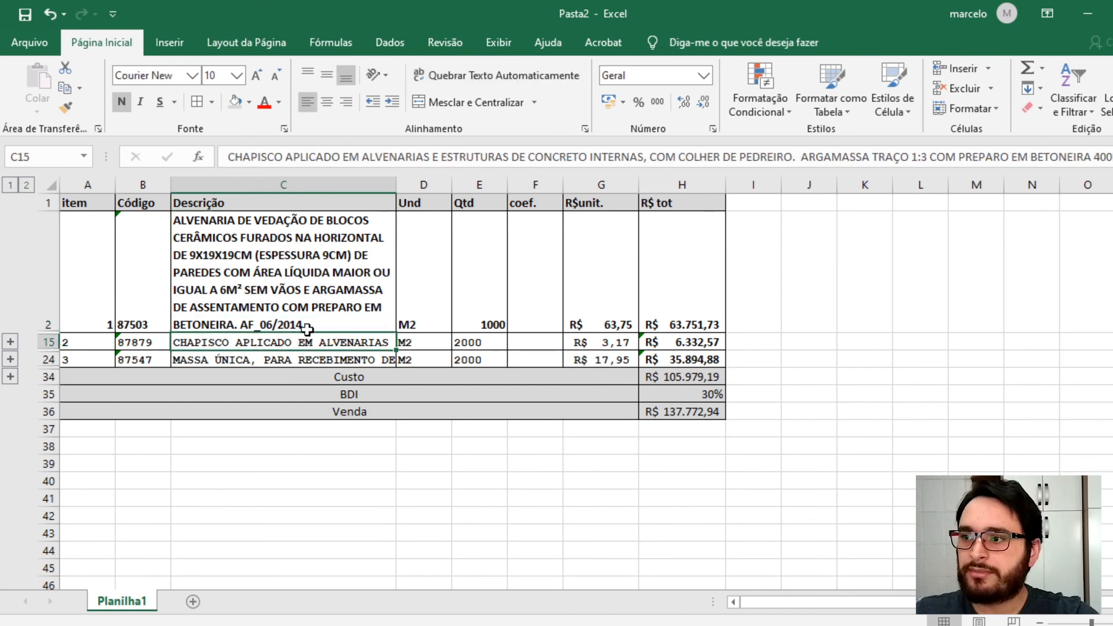
pyautogui.click(498, 79)
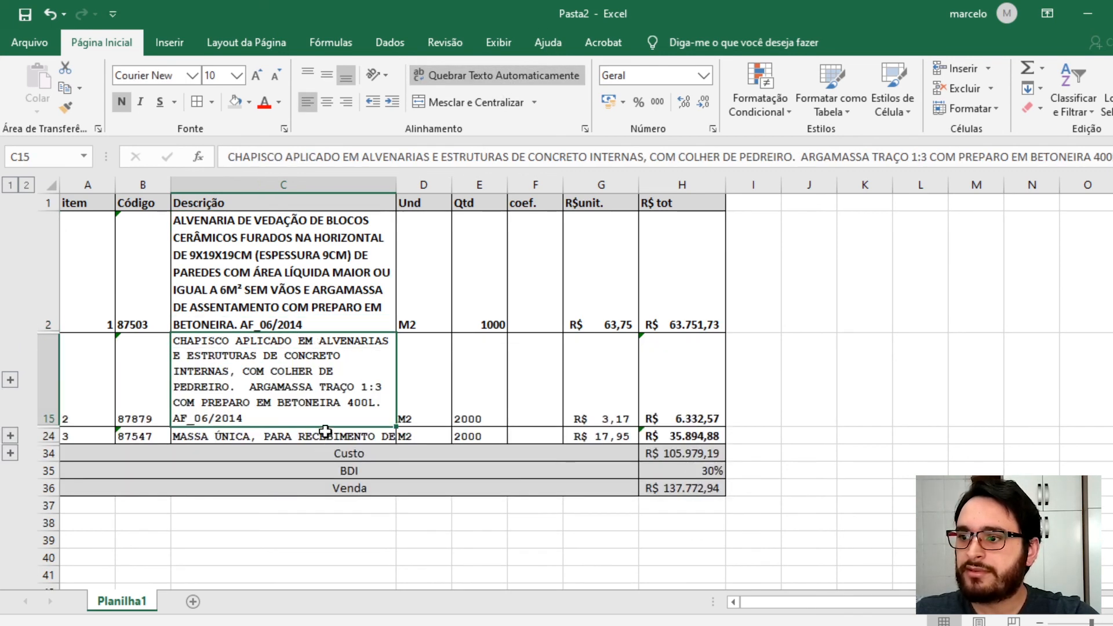
pyautogui.click(324, 435)
pyautogui.click(499, 76)
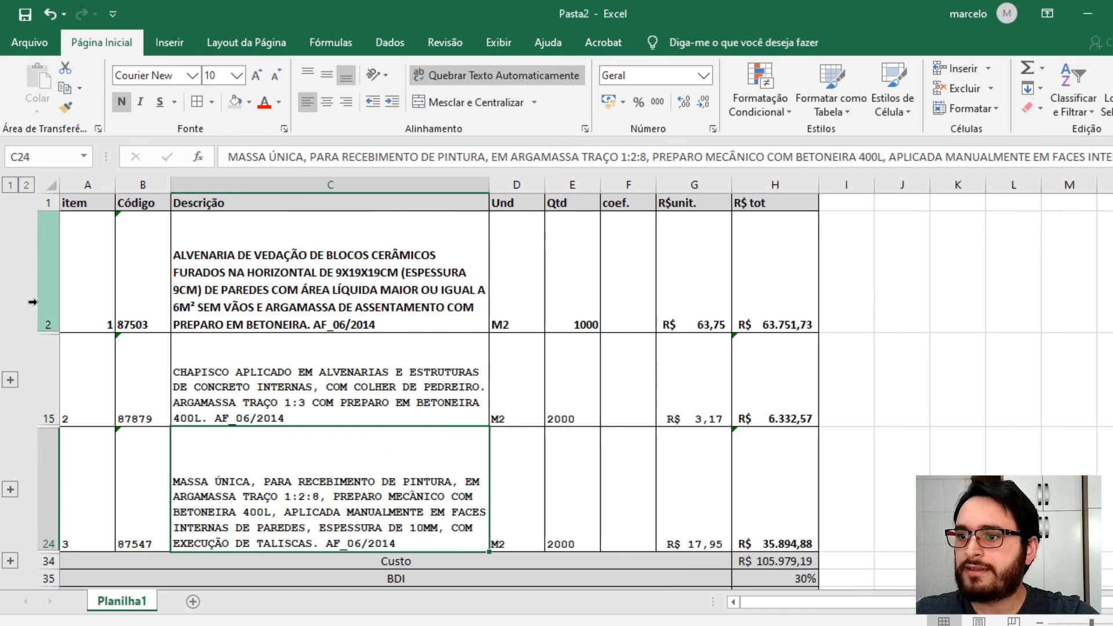
# - Set the header row font size to 14
pyautogui.click(803, 378)
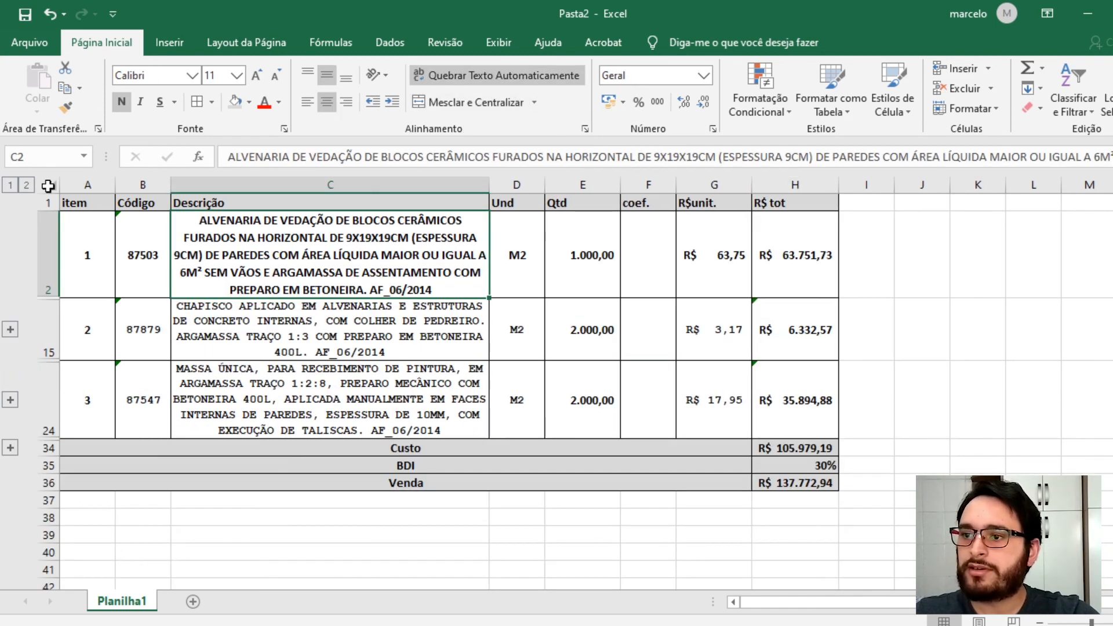
pyautogui.moveTo(74, 203); pyautogui.dragTo(794, 193)
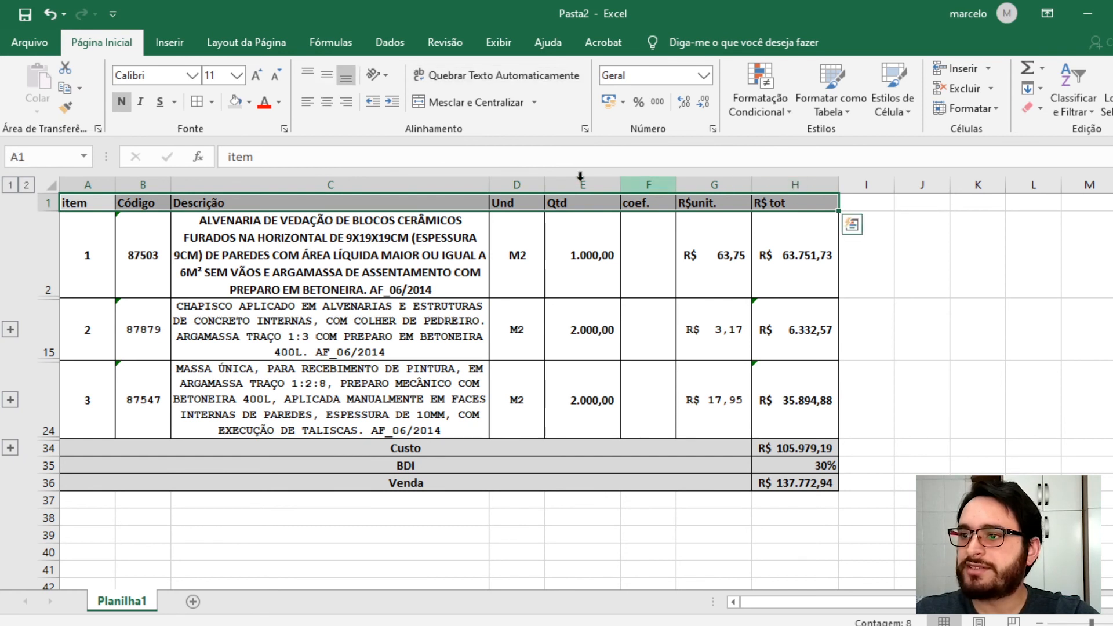
pyautogui.click(235, 74)
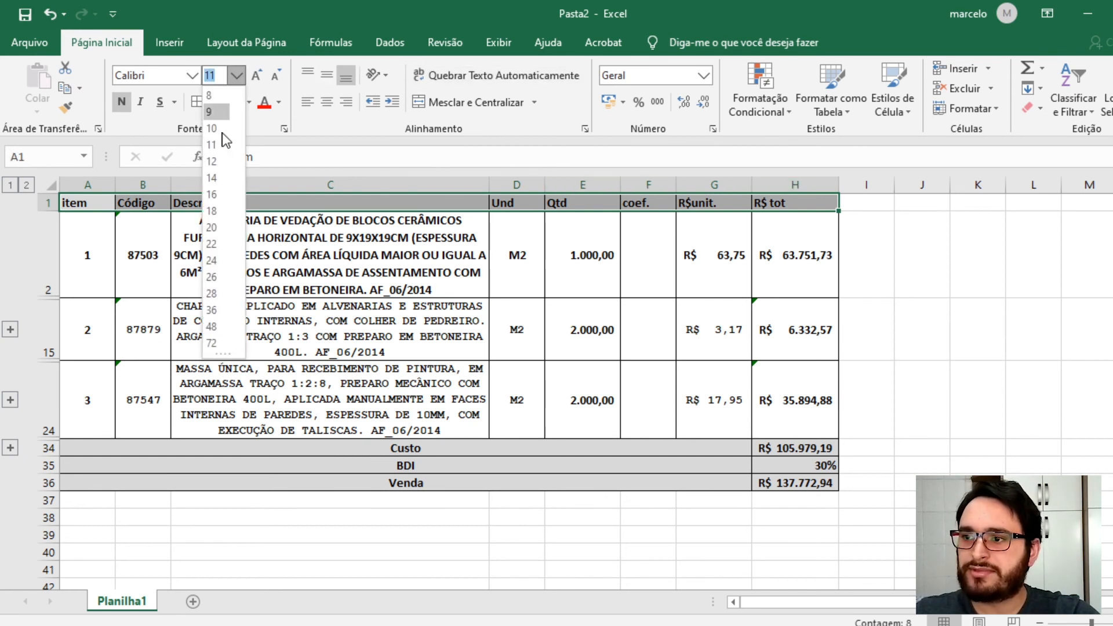
pyautogui.click(217, 189)
# - Set the font size of the Custo, BDI and Venda rows to 16
pyautogui.moveTo(182, 460); pyautogui.dragTo(760, 481)
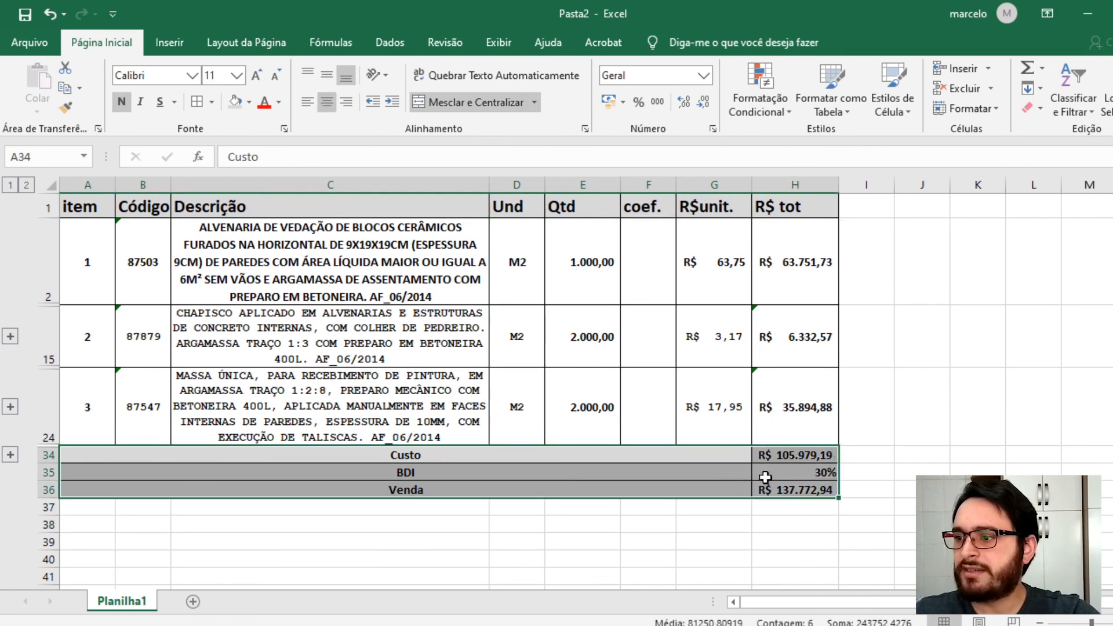
pyautogui.click(238, 75)
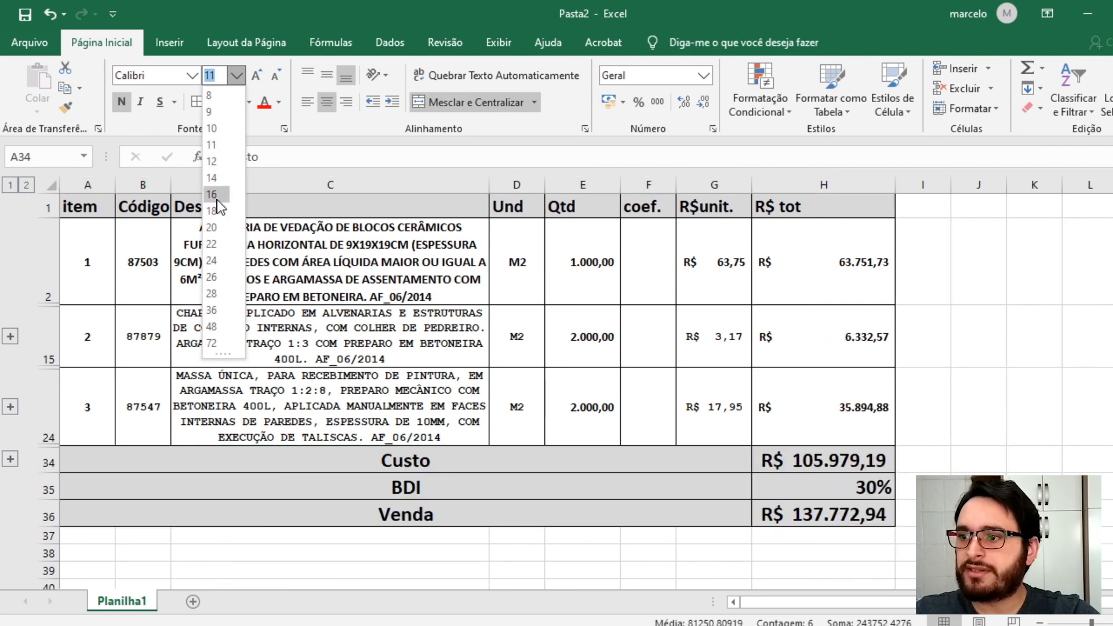
pyautogui.click(212, 194)
# - Change the first composition's quantity in E2 to 100 and check the Custo and Venda totals
pyautogui.click(519, 358)
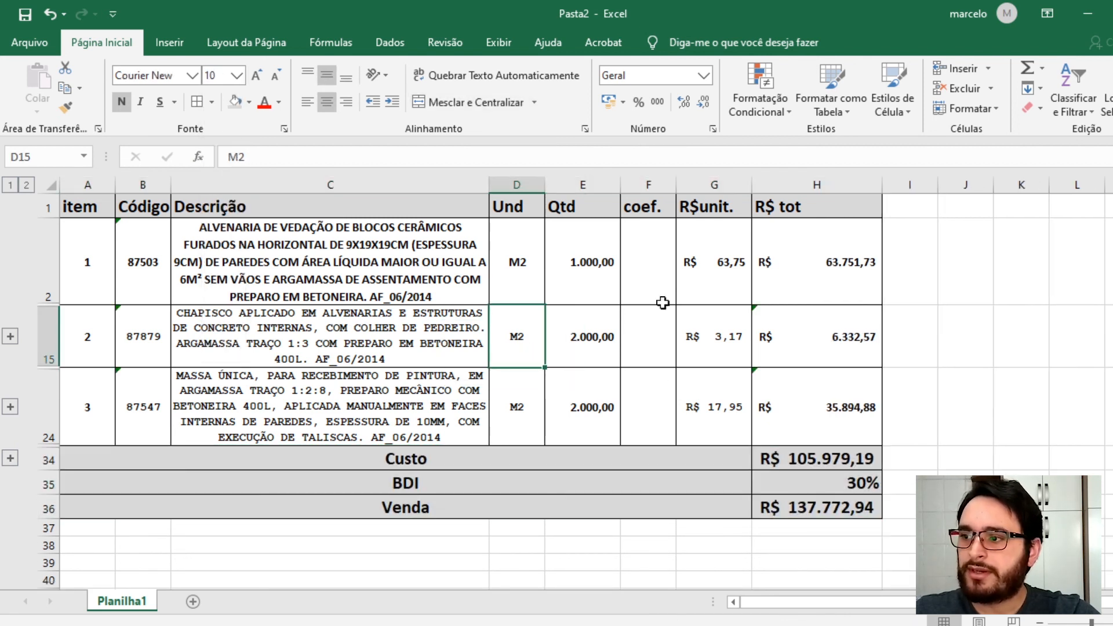
pyautogui.click(601, 261)
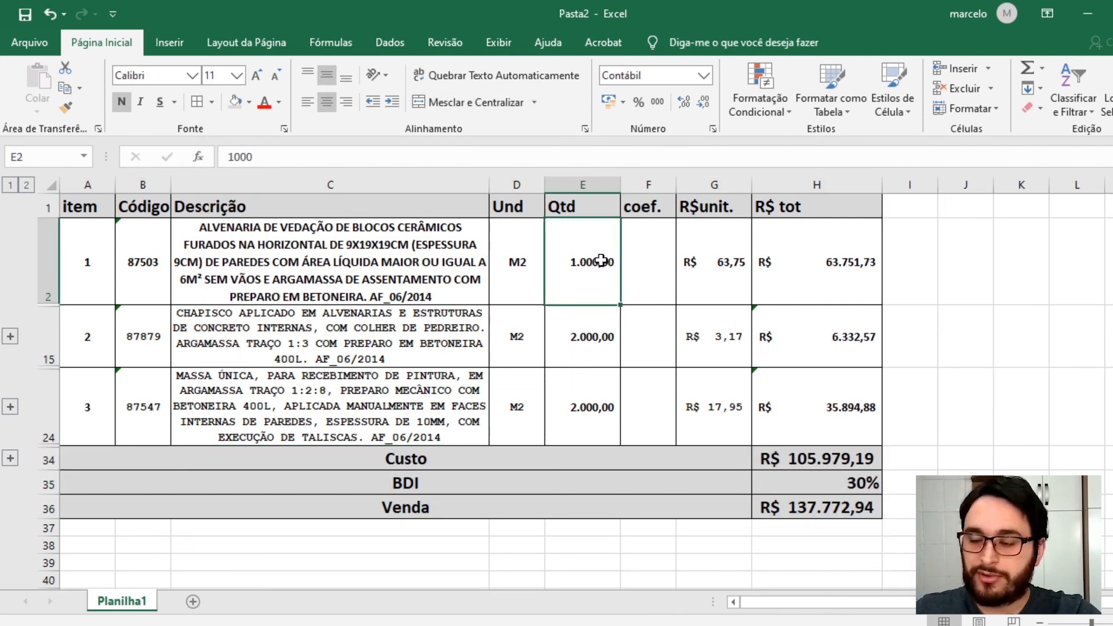
pyautogui.write('100')
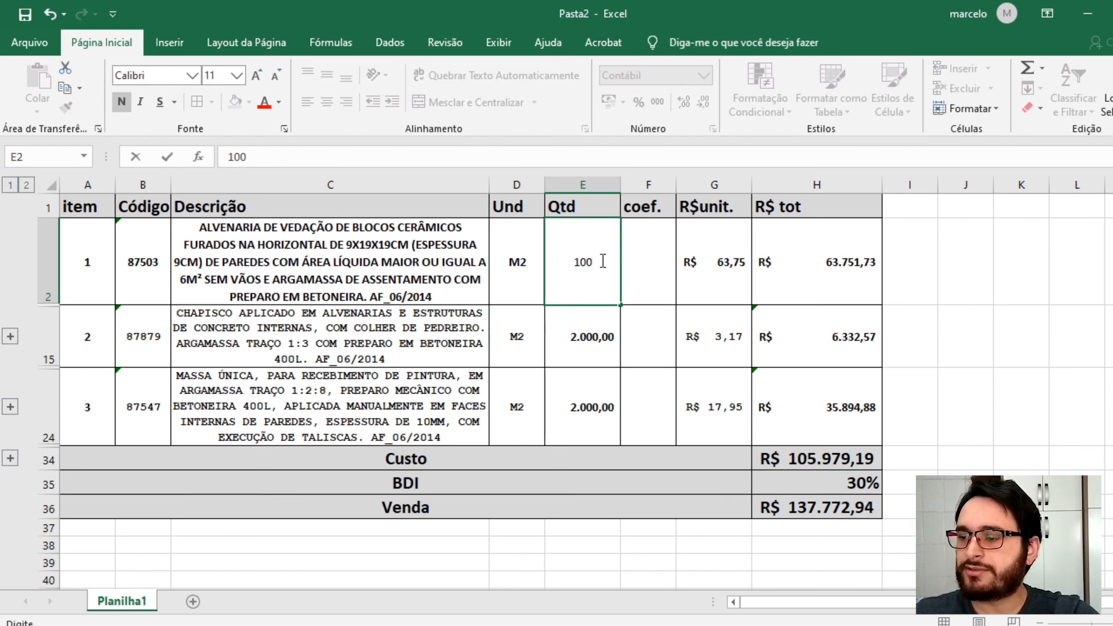
pyautogui.press('Return')
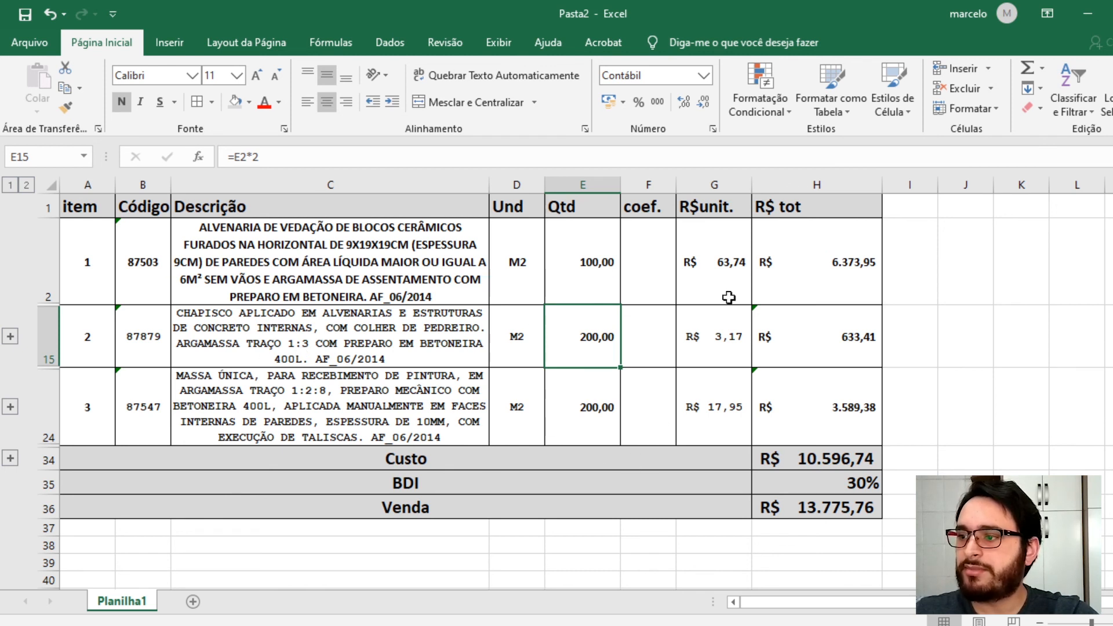
pyautogui.click(826, 461)
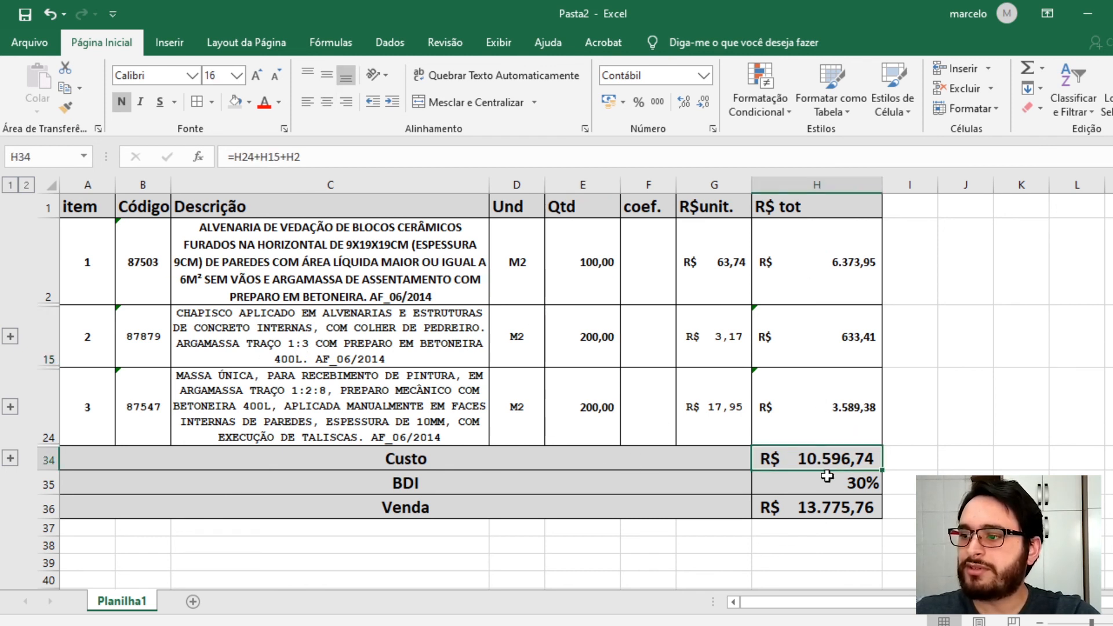
pyautogui.click(835, 505)
# - Restore the first composition's quantity in E2 to 1000
pyautogui.click(573, 264)
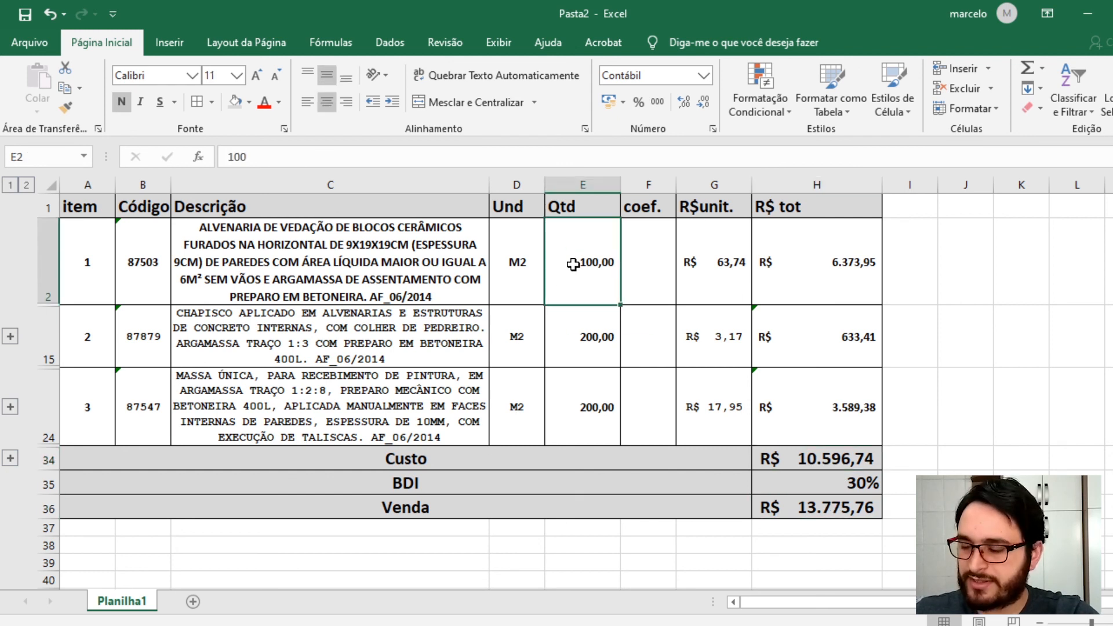
pyautogui.write('100')
pyautogui.press('Return')
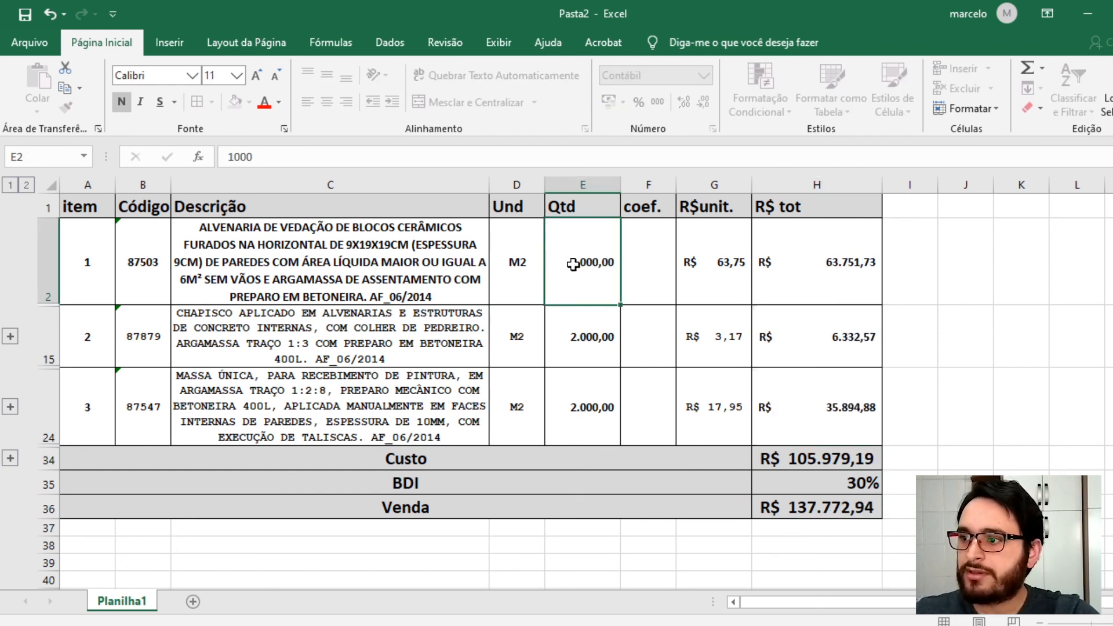
# - Review the Custo and Venda cells, then expand the outline to inspect every composition's inputs
pyautogui.click(862, 290)
pyautogui.click(847, 465)
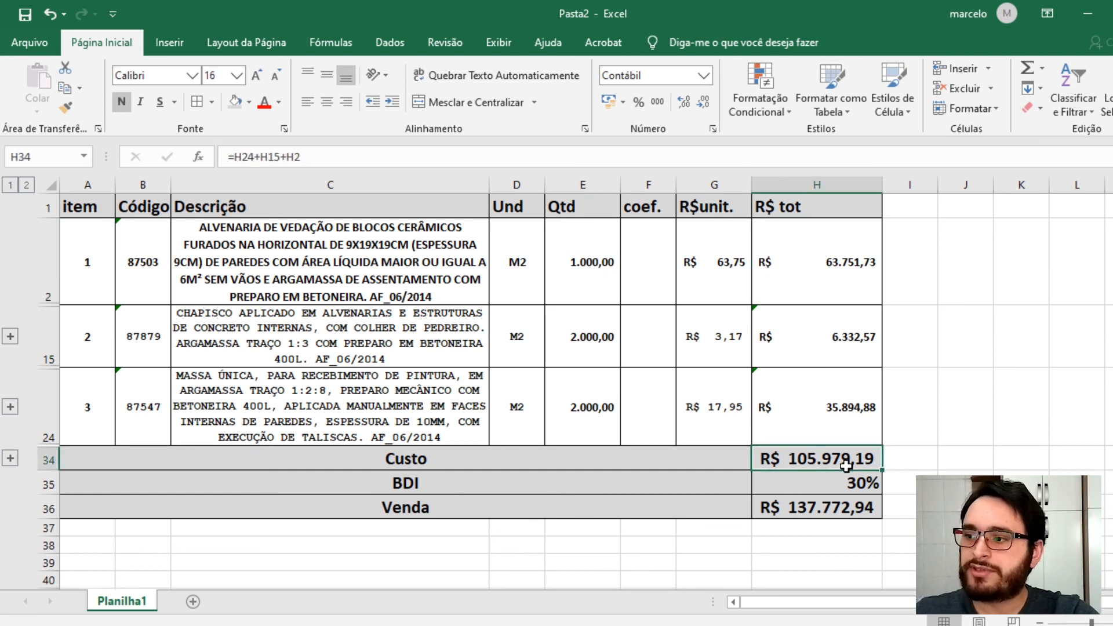
pyautogui.click(842, 510)
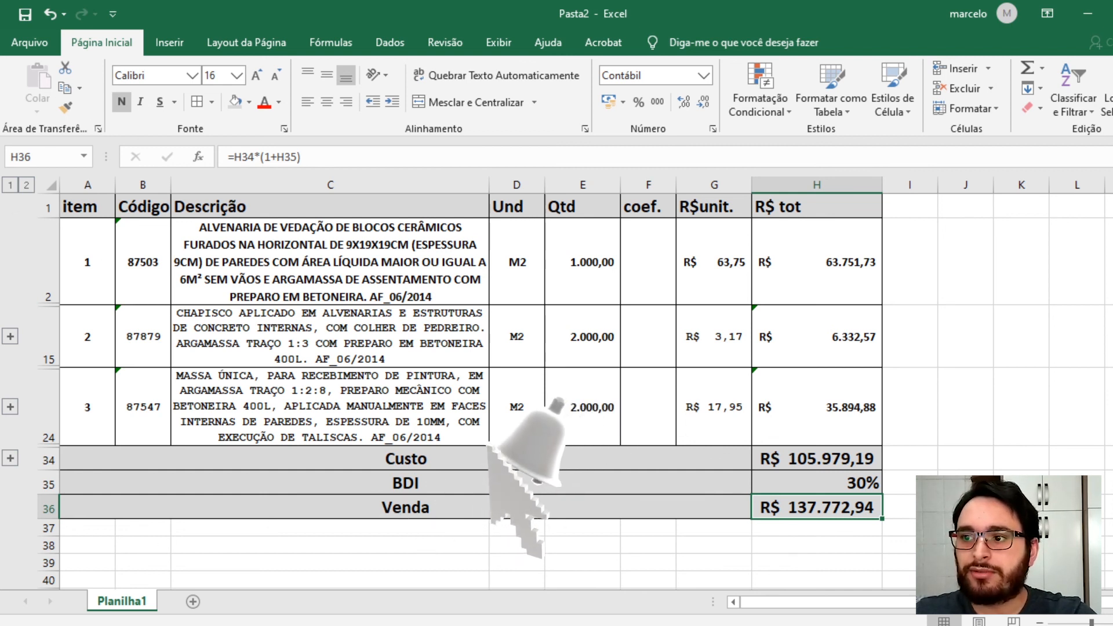
pyautogui.click(582, 263)
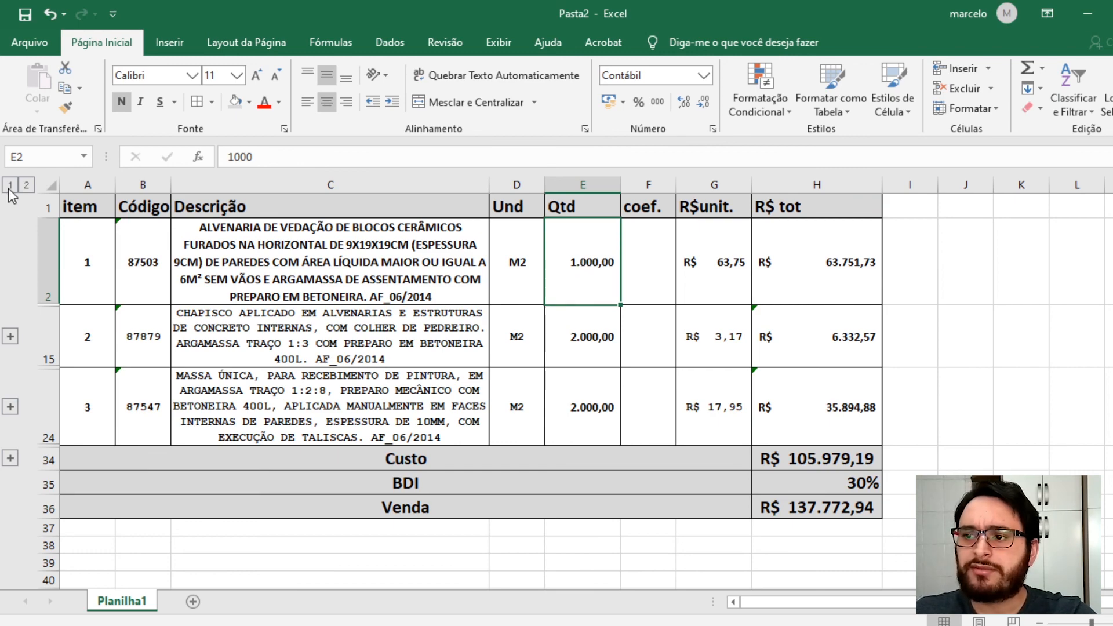
pyautogui.click(26, 186)
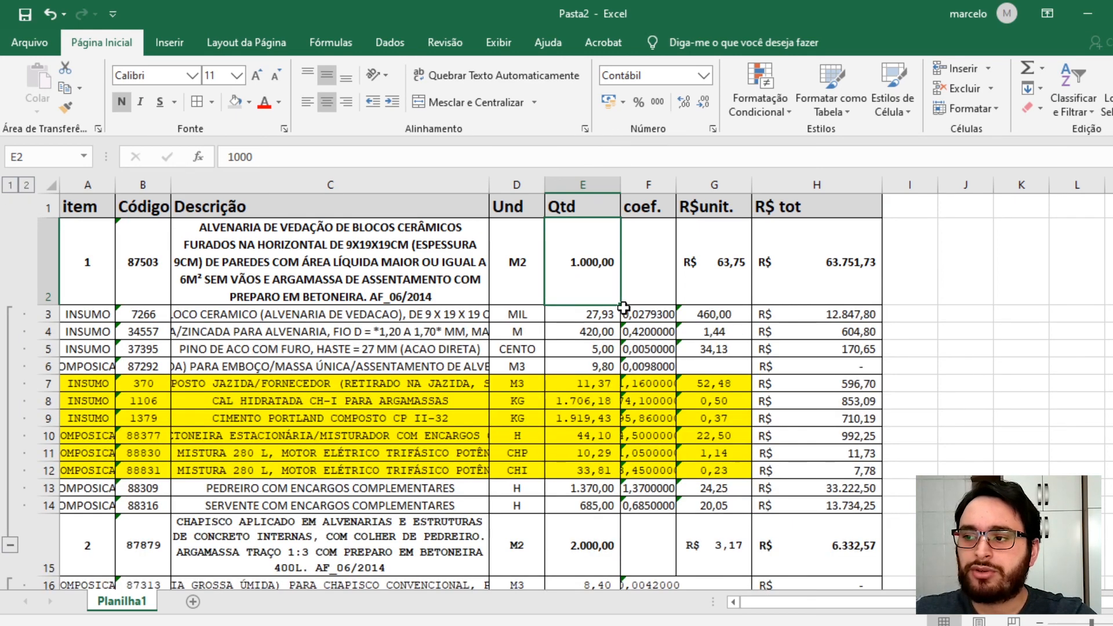
pyautogui.scroll(-8, 551, 408)
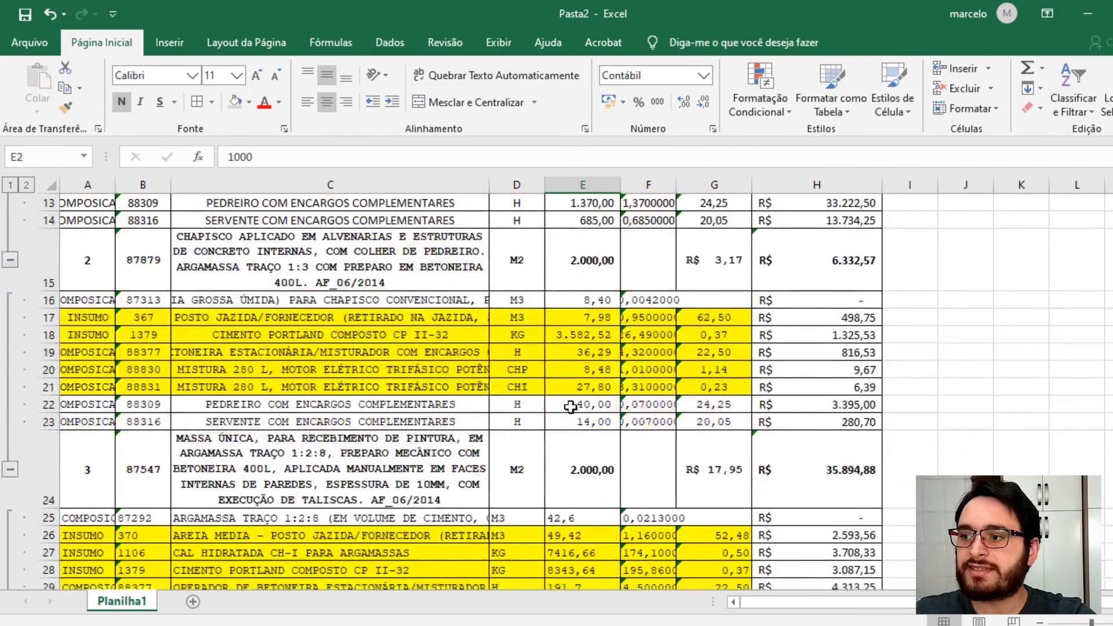